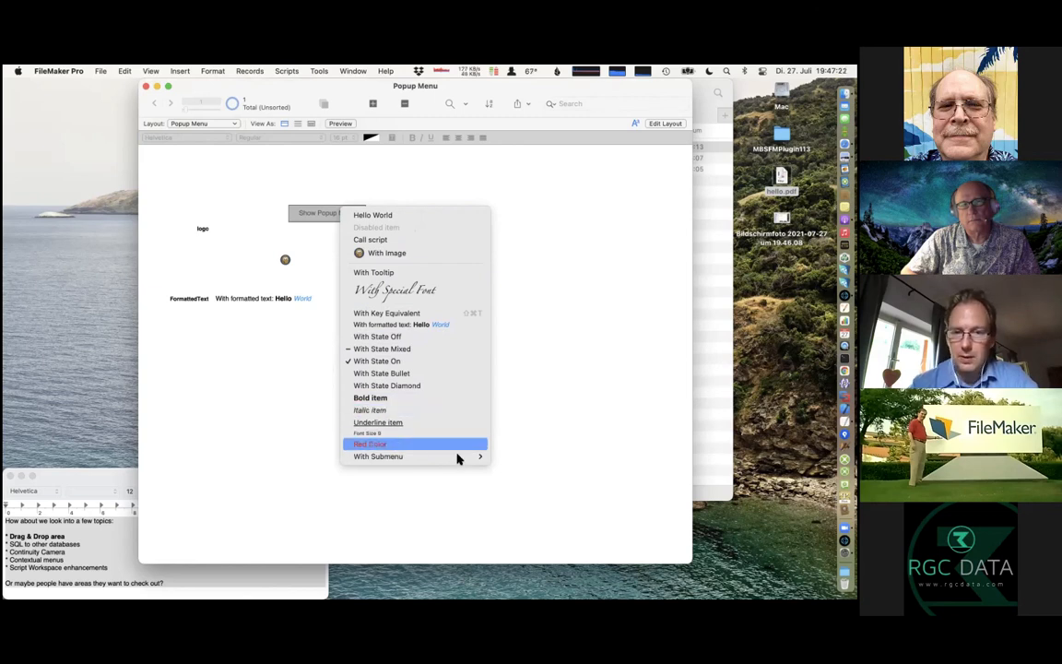
# - Choose item 2 from the With Submenu entry of the popup menu and dismiss the selection dialog
pyautogui.moveTo(458, 456)
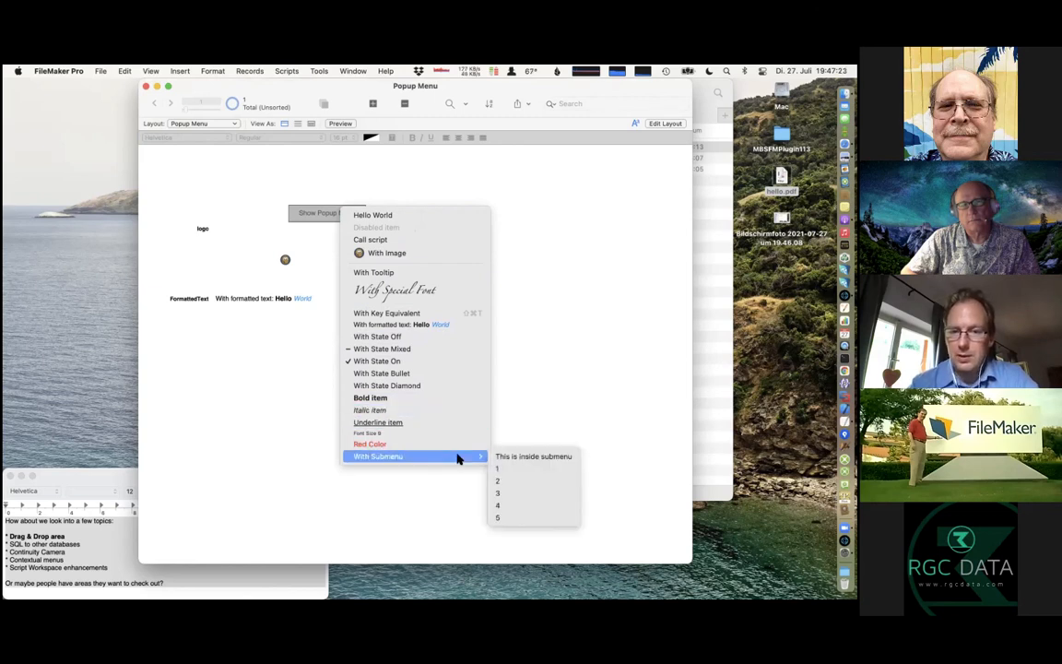
pyautogui.click(529, 480)
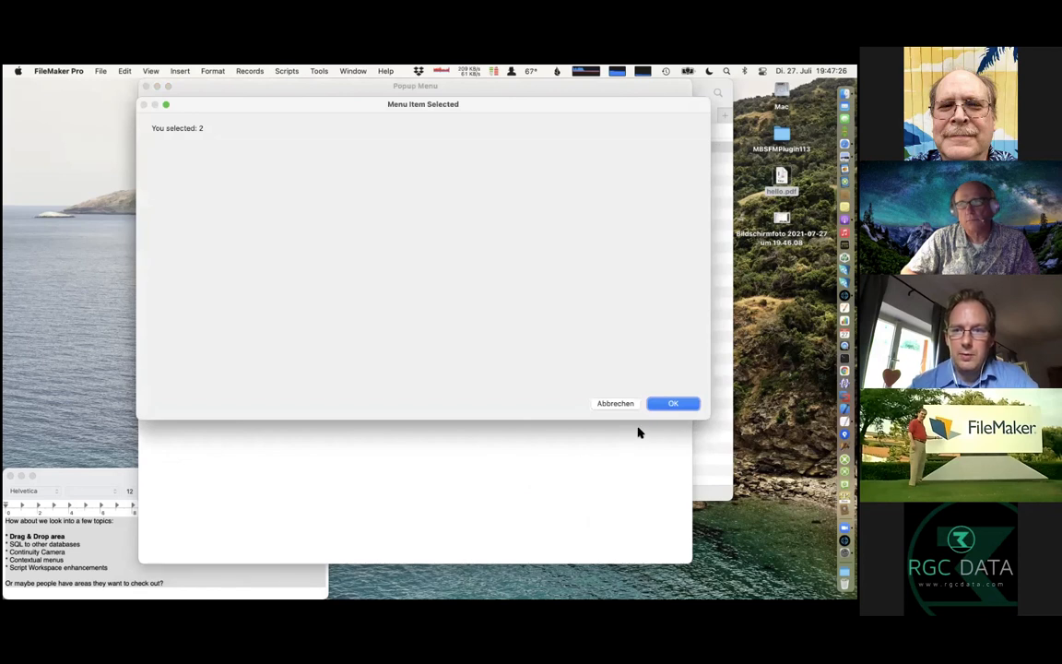
pyautogui.click(665, 406)
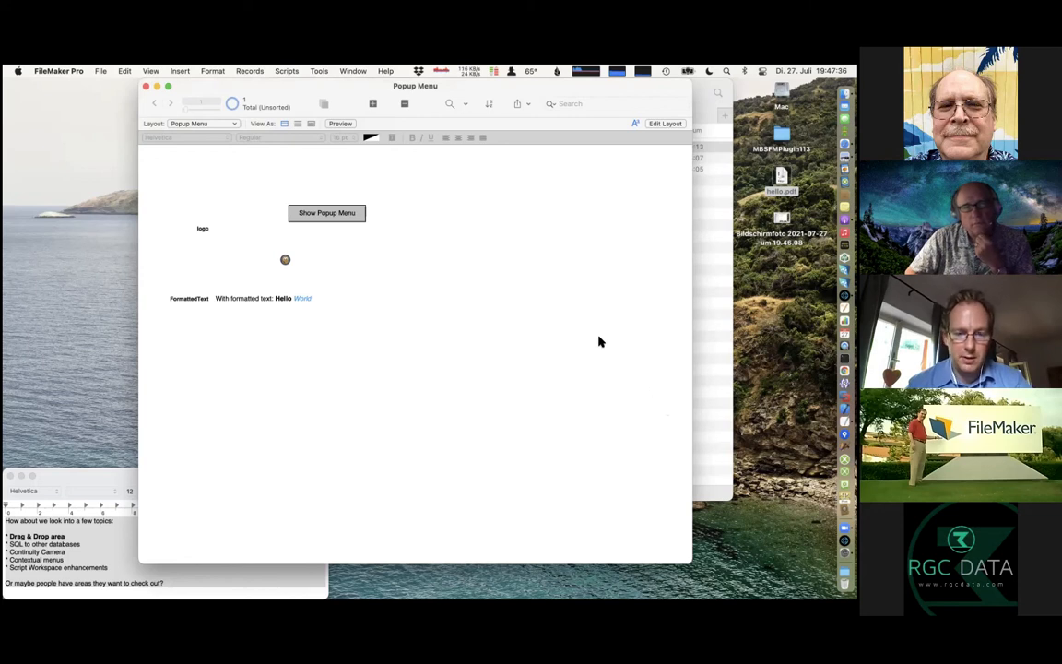
# - Open the Script Workspace and view the ShowMenu script, followed by the BuildMenu script
pyautogui.press('super+shift+s')
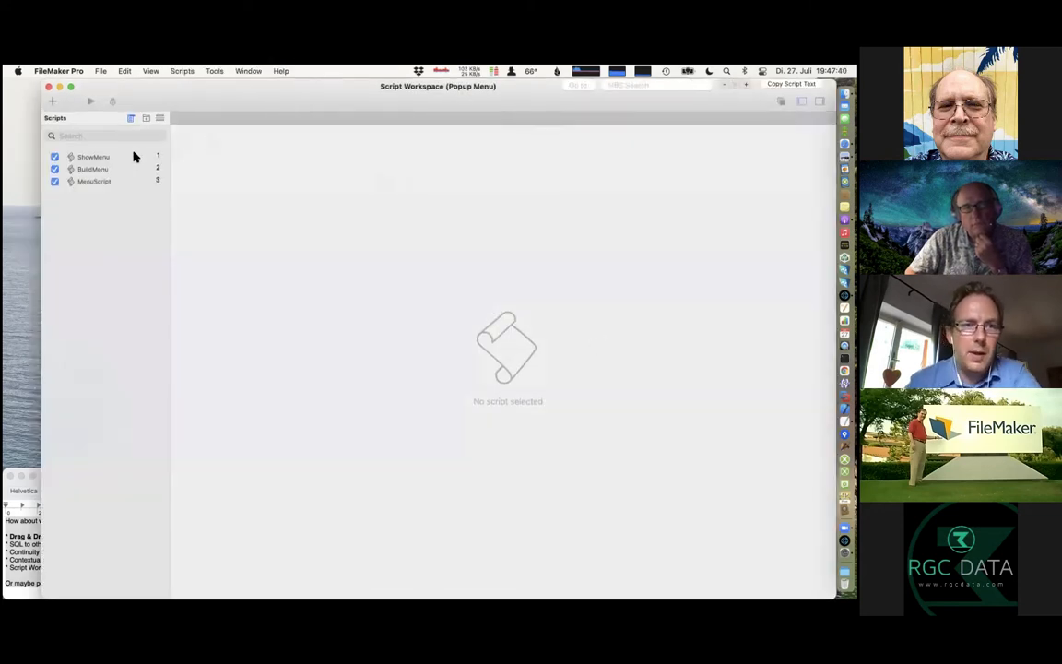
pyautogui.click(133, 158)
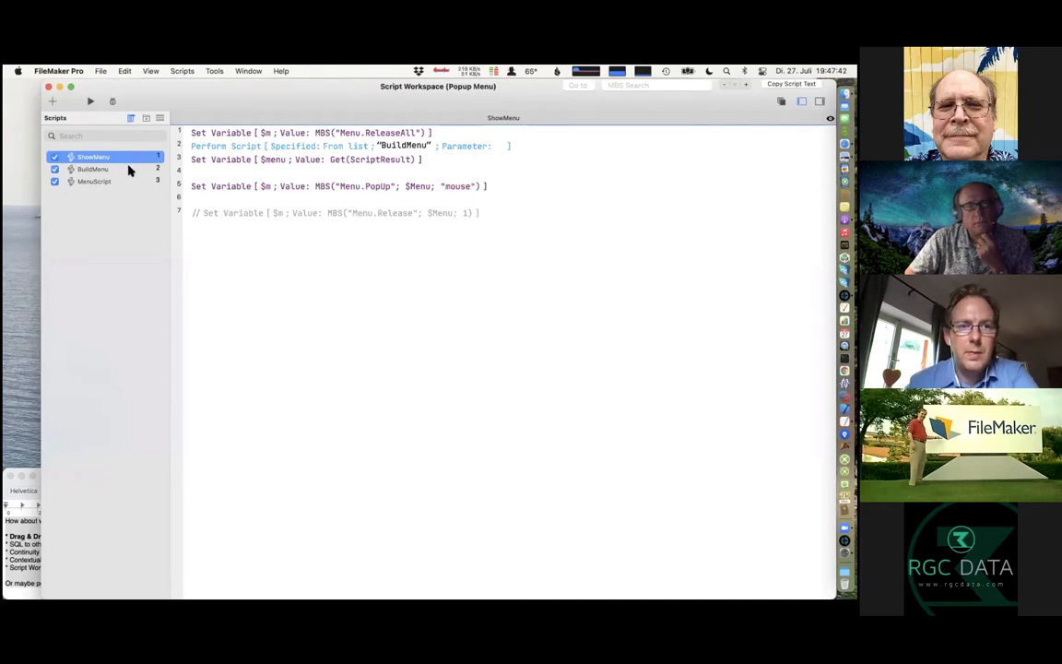
pyautogui.click(128, 169)
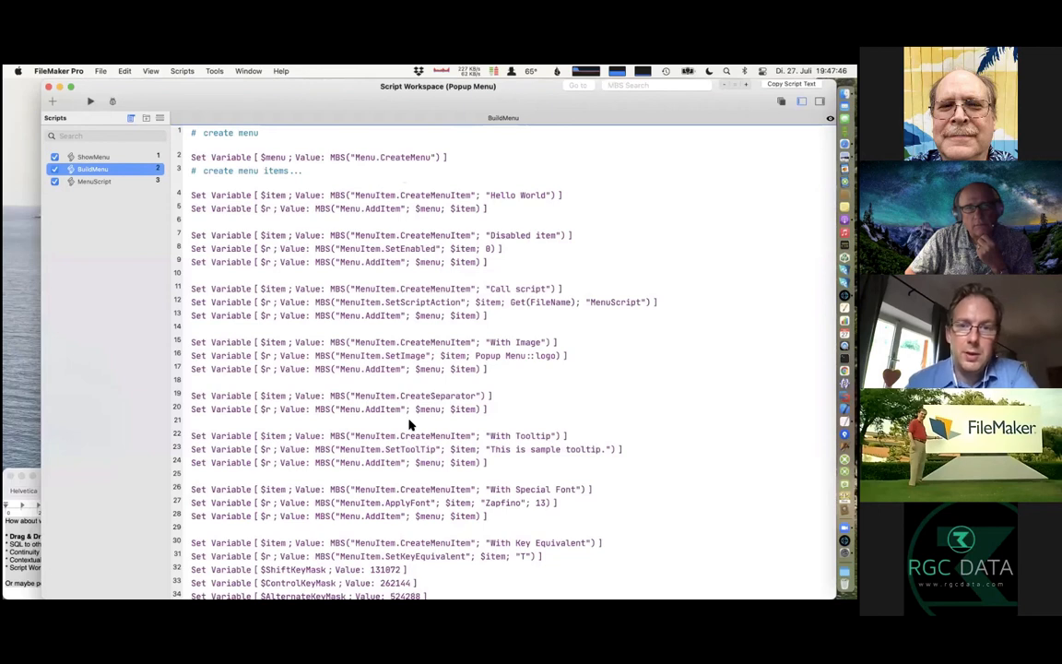
# - Examine the BuildMenu steps for creating the menu and adding the Hello World, disabled, script-calling and image items
pyautogui.click(415, 195)
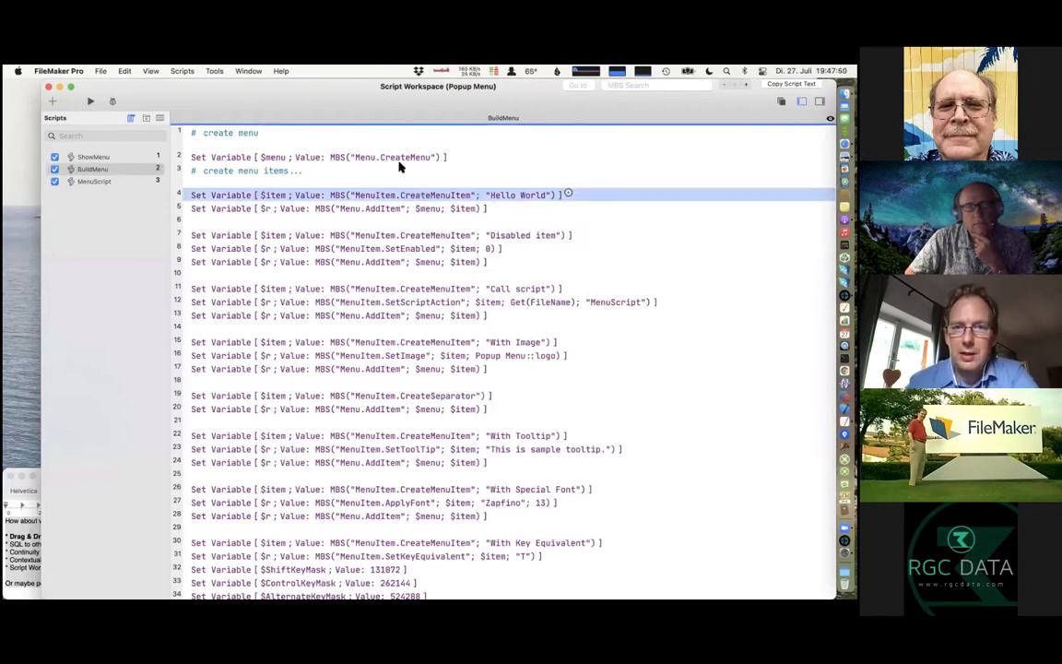
pyautogui.click(391, 157)
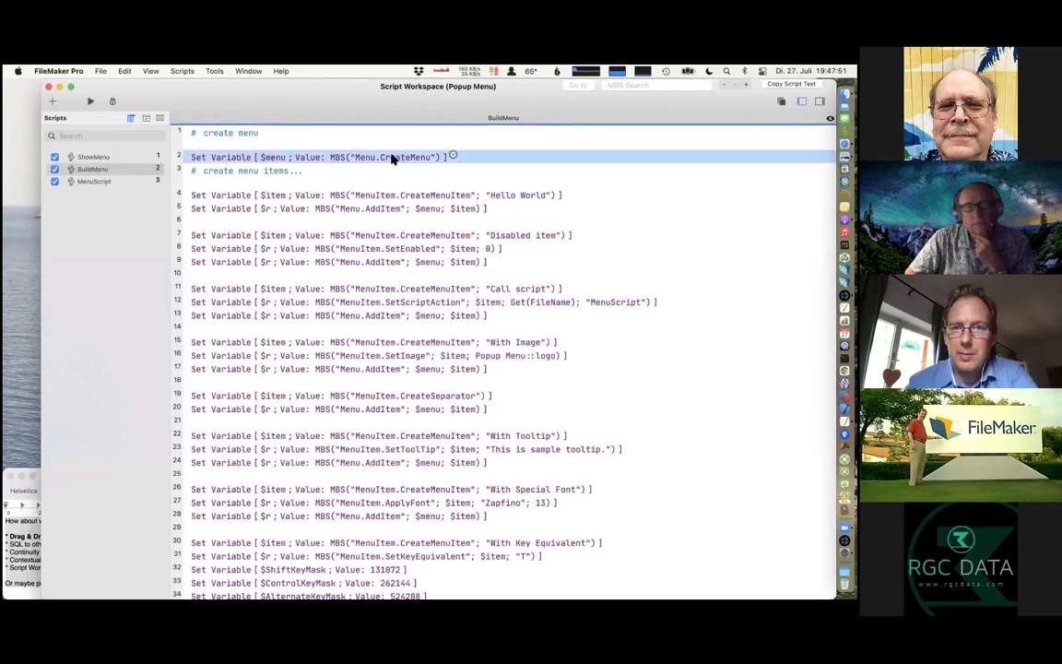
pyautogui.click(348, 196)
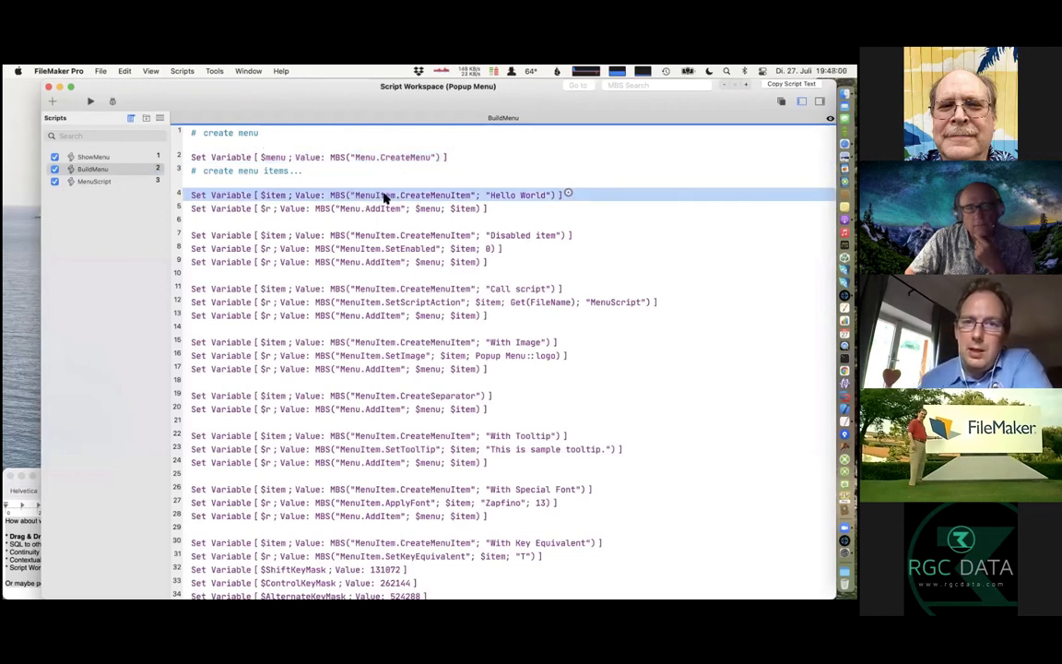
pyautogui.click(369, 210)
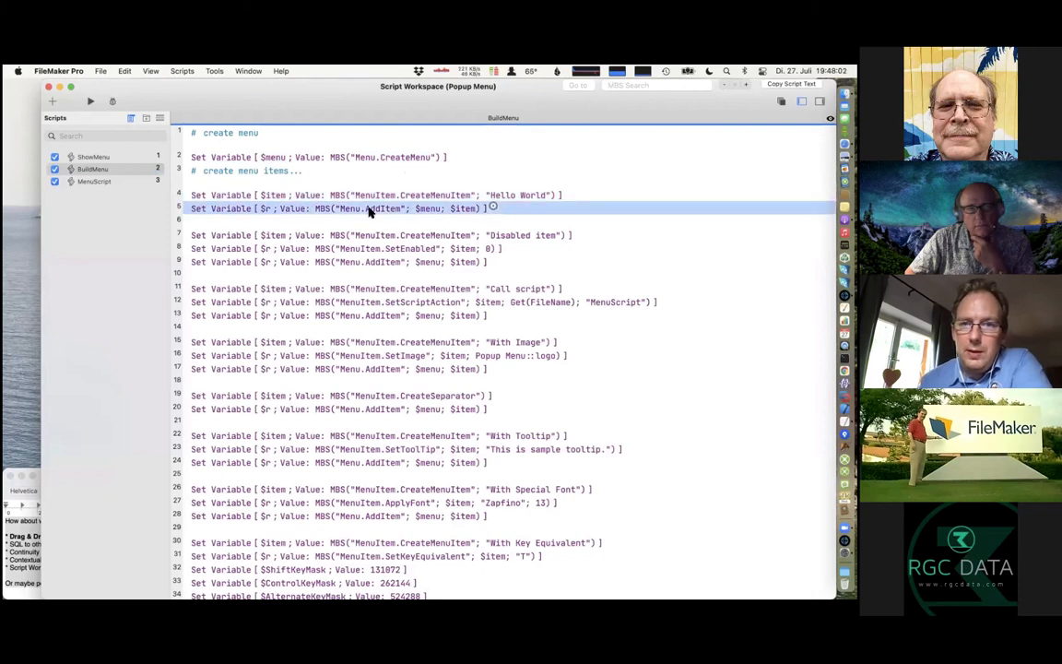
pyautogui.scroll(-2, 376, 210)
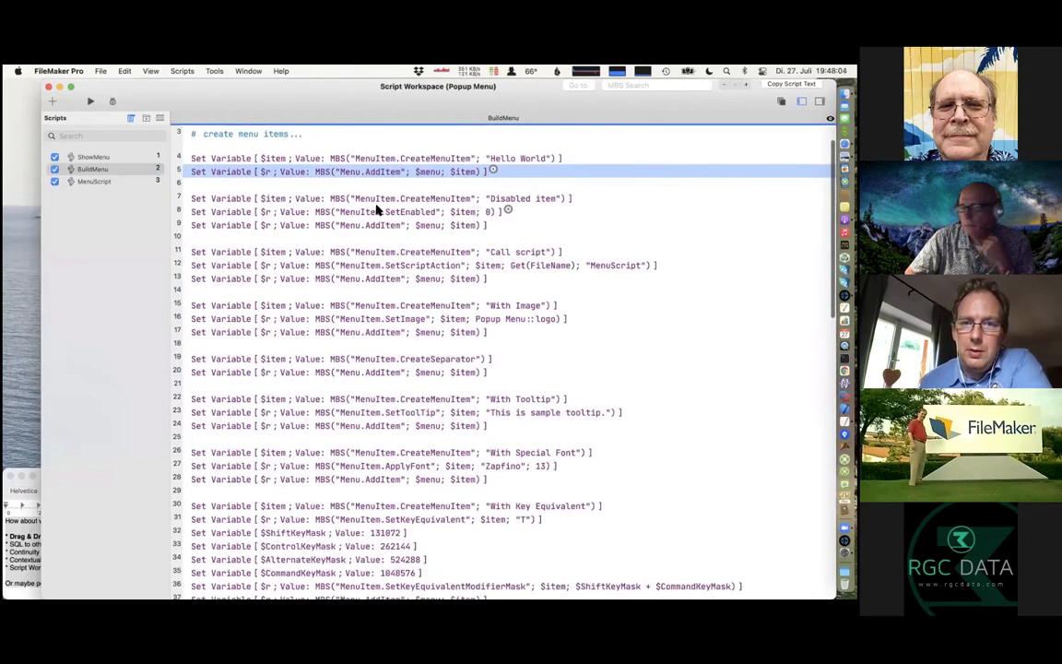
pyautogui.click(376, 212)
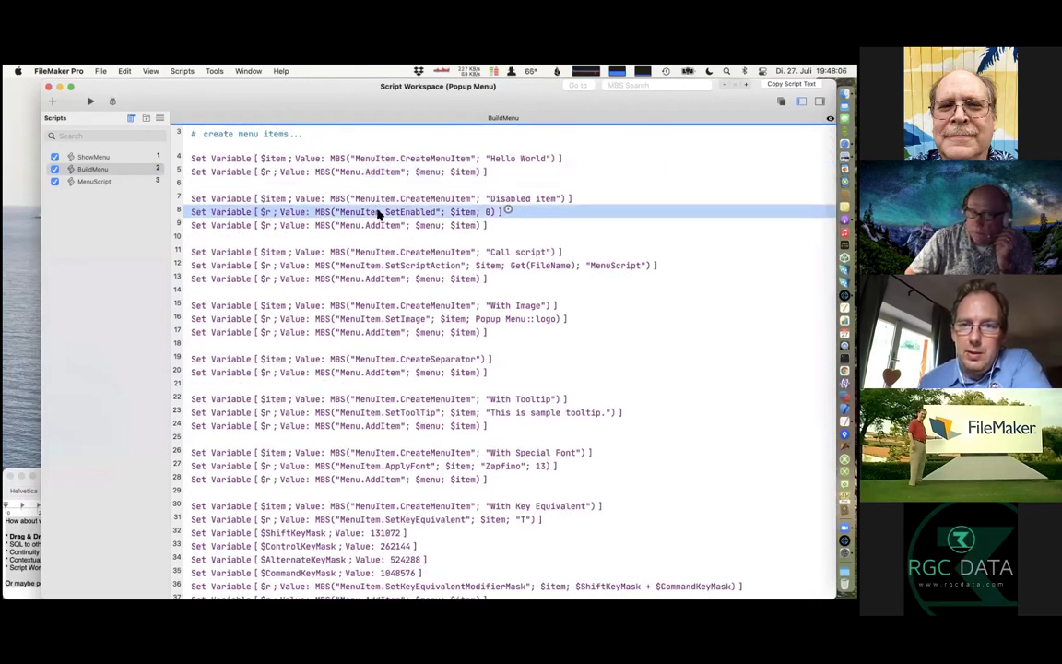
pyautogui.click(407, 265)
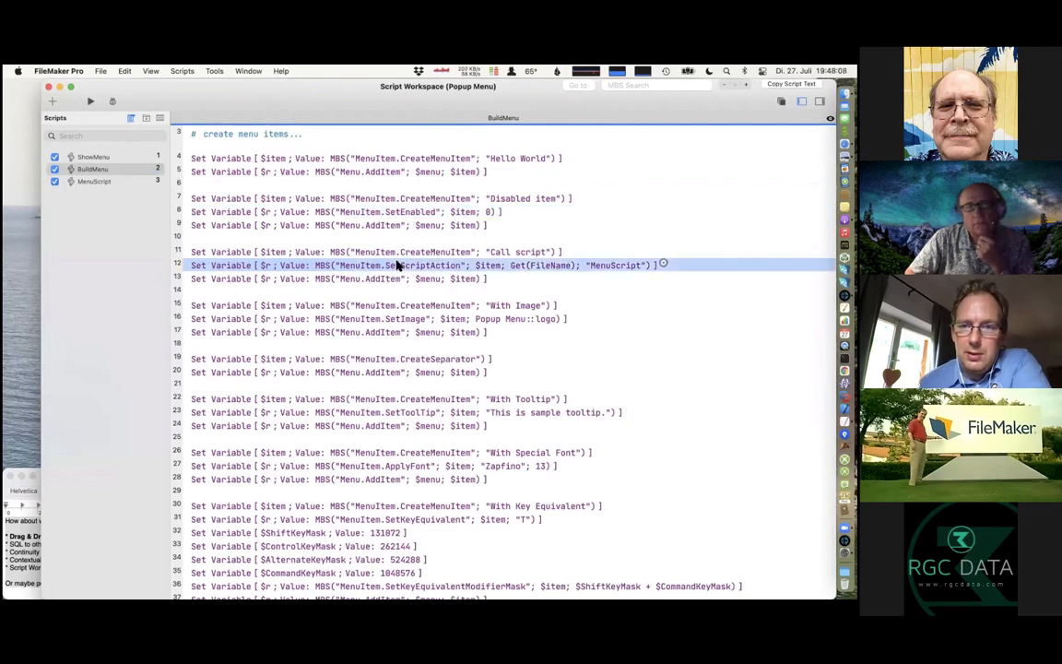
pyautogui.scroll(-2, 397, 266)
pyautogui.scroll(-1, 397, 266)
pyautogui.click(398, 272)
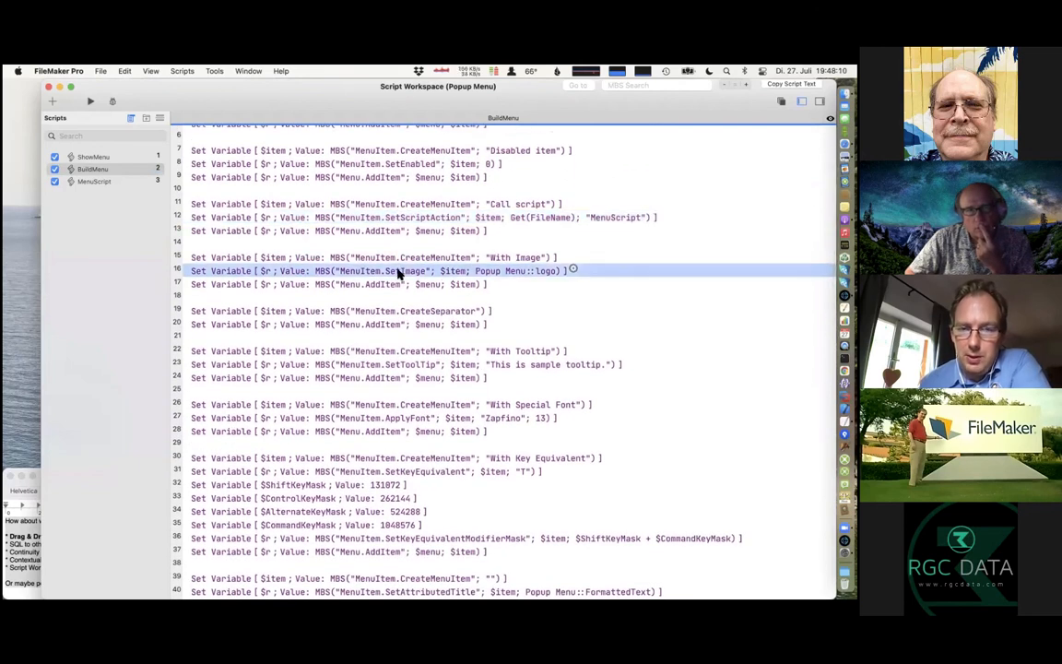
# - Examine the BuildMenu steps for the separator, tooltip, special font and key equivalent items
pyautogui.scroll(-5, 399, 272)
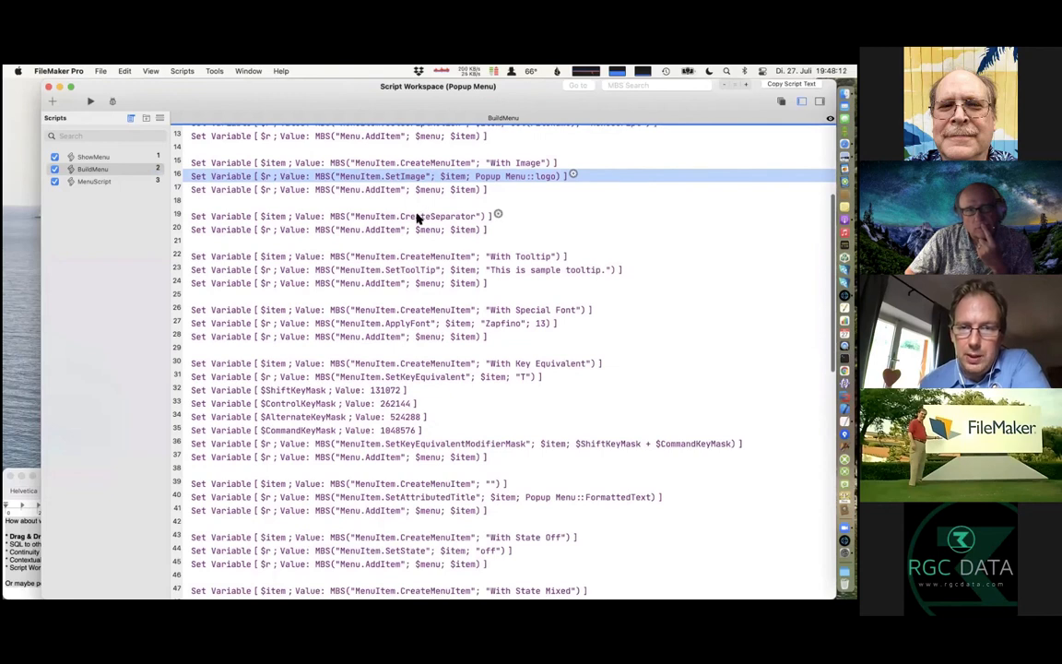
pyautogui.click(417, 216)
pyautogui.scroll(-2, 417, 216)
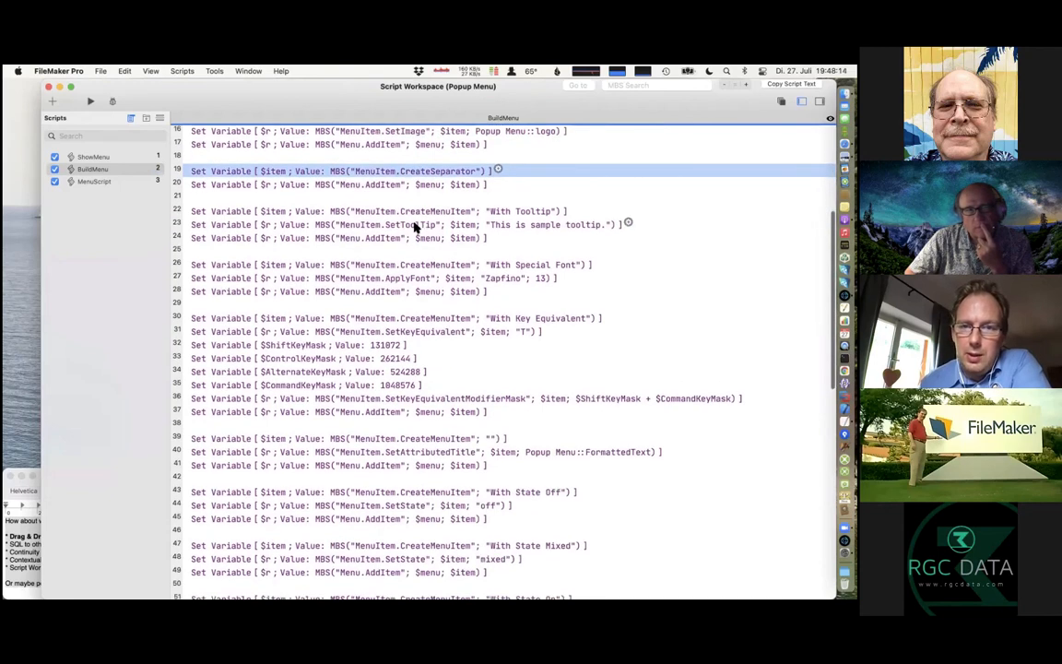
pyautogui.click(415, 225)
pyautogui.click(414, 277)
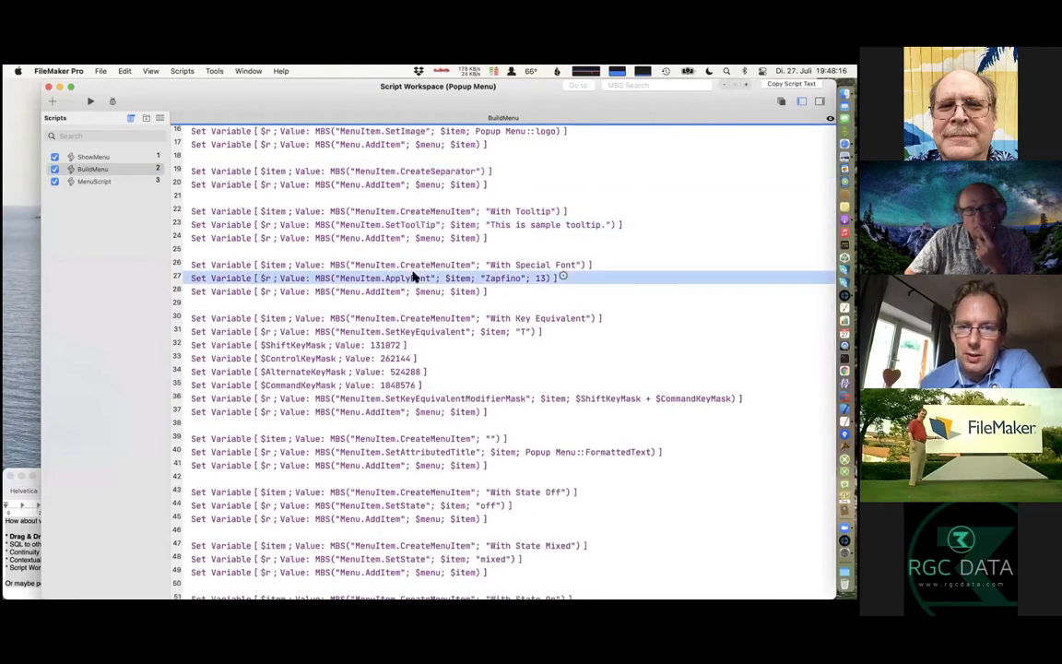
pyautogui.scroll(-3, 415, 277)
pyautogui.scroll(-2, 413, 277)
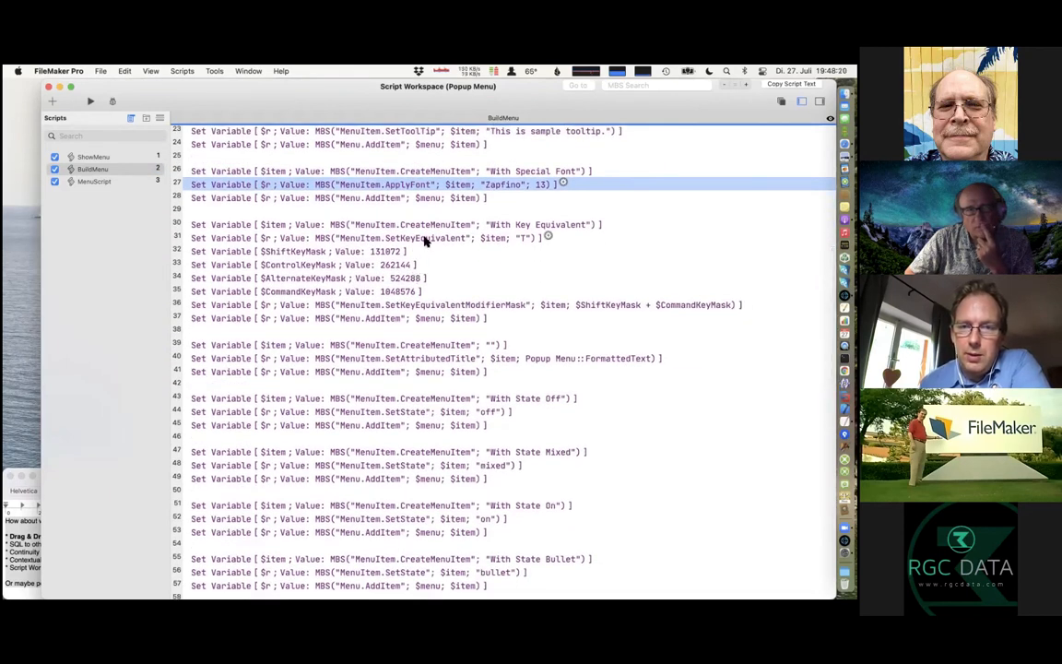
# - Move the Script Workspace aside and show the popup menu to inspect its With Key Equivalent item, closing it without a selection
pyautogui.moveTo(298, 105); pyautogui.dragTo(407, 393)
pyautogui.click(383, 277)
pyautogui.click(339, 213)
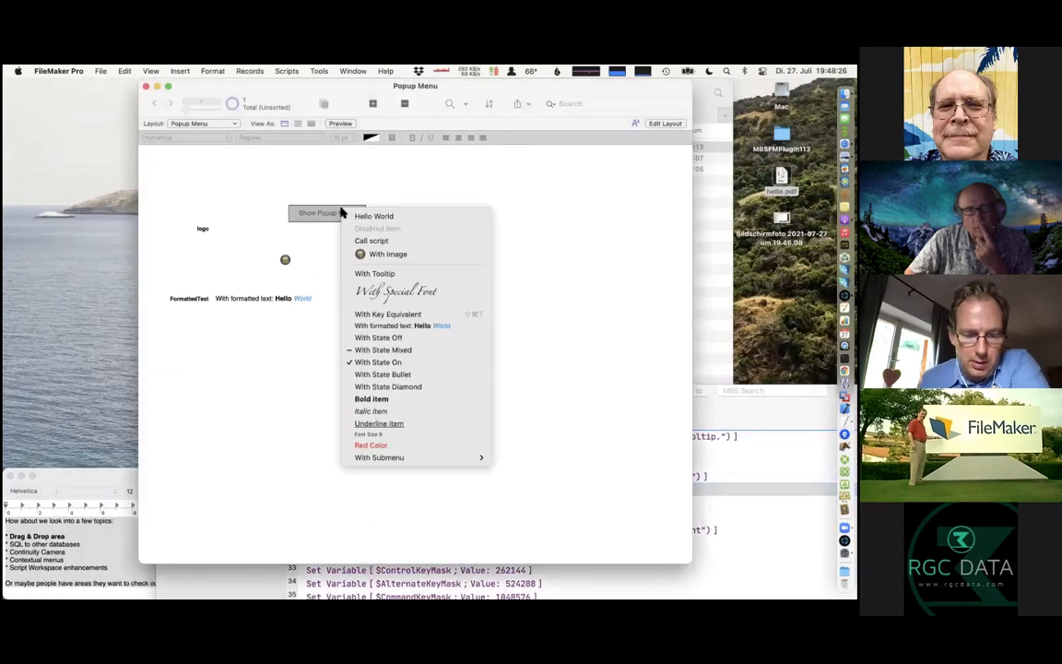
pyautogui.click(341, 214)
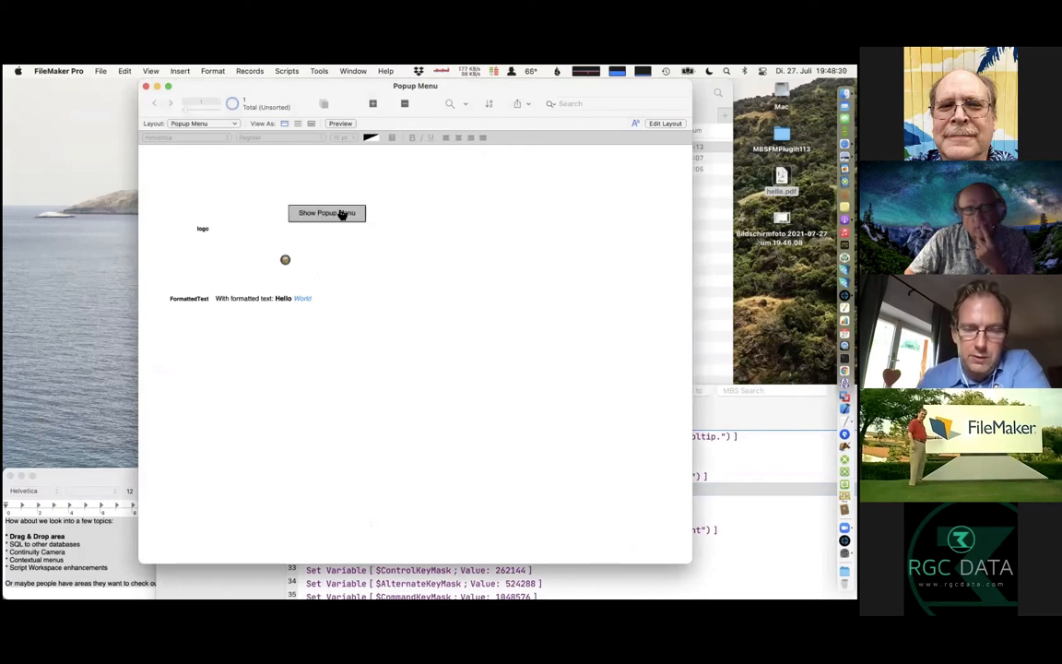
pyautogui.click(342, 214)
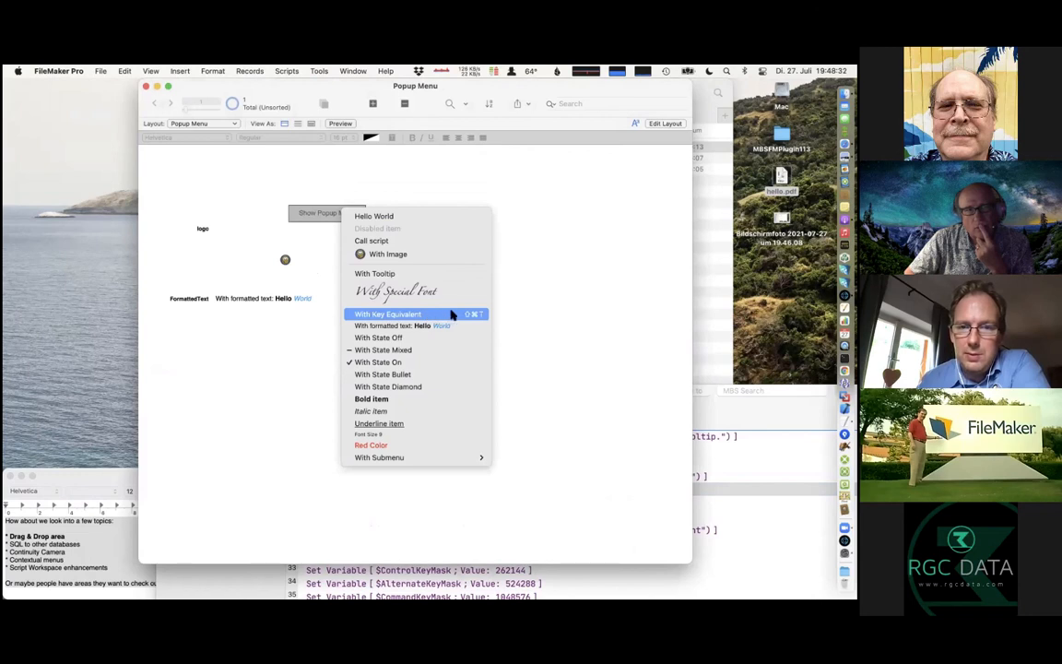
pyautogui.click(562, 291)
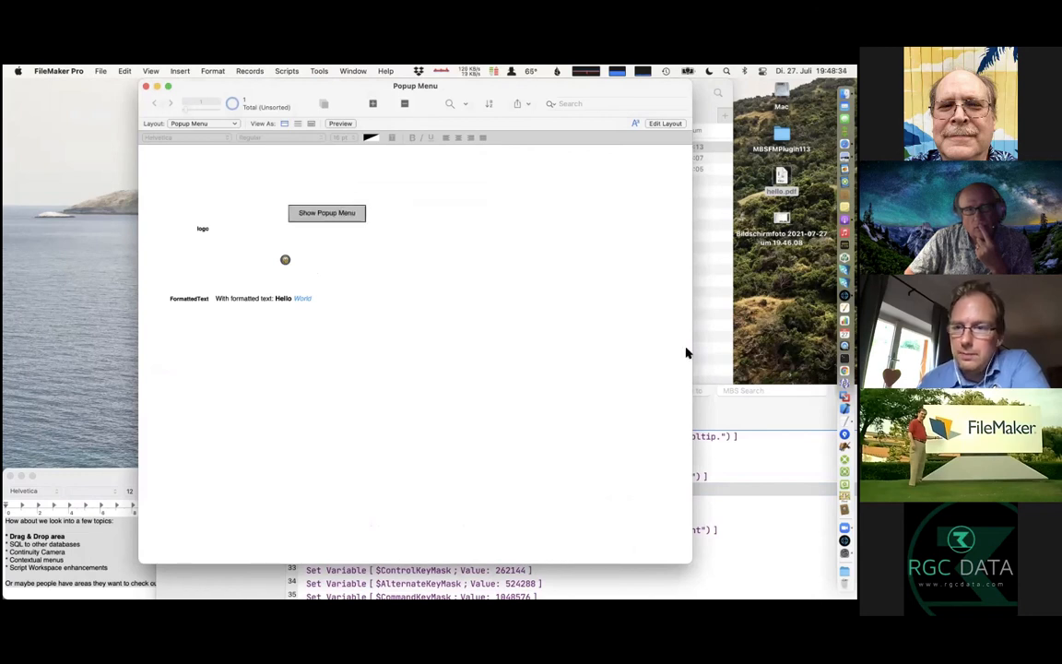
# - Bring the Script Workspace back in front and move it up over the Popup Menu window
pyautogui.moveTo(744, 400); pyautogui.dragTo(744, 248)
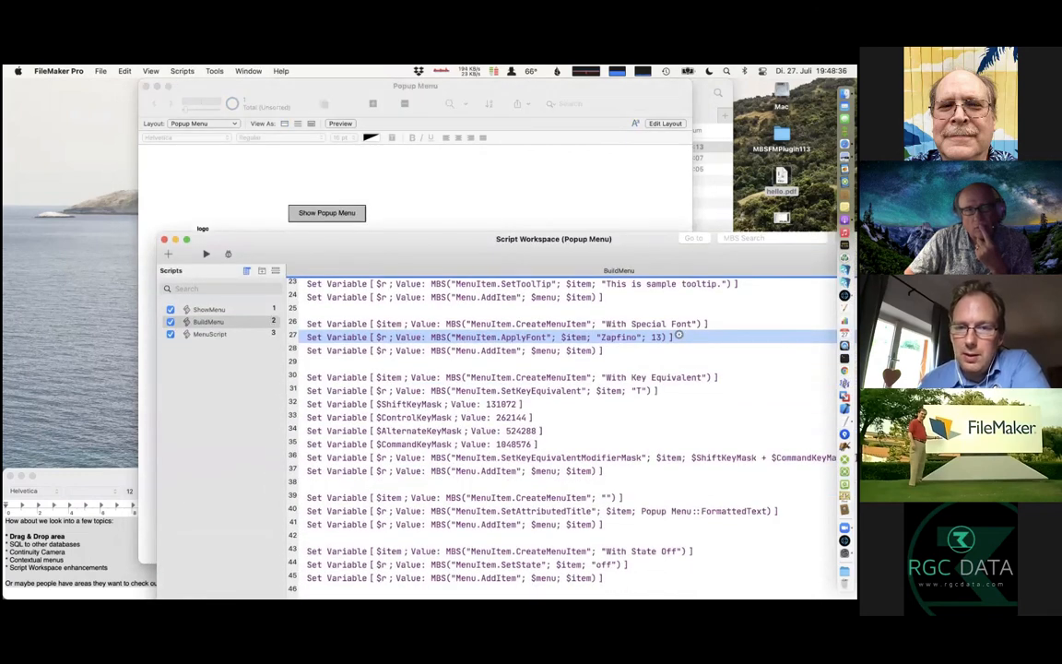
pyautogui.click(412, 221)
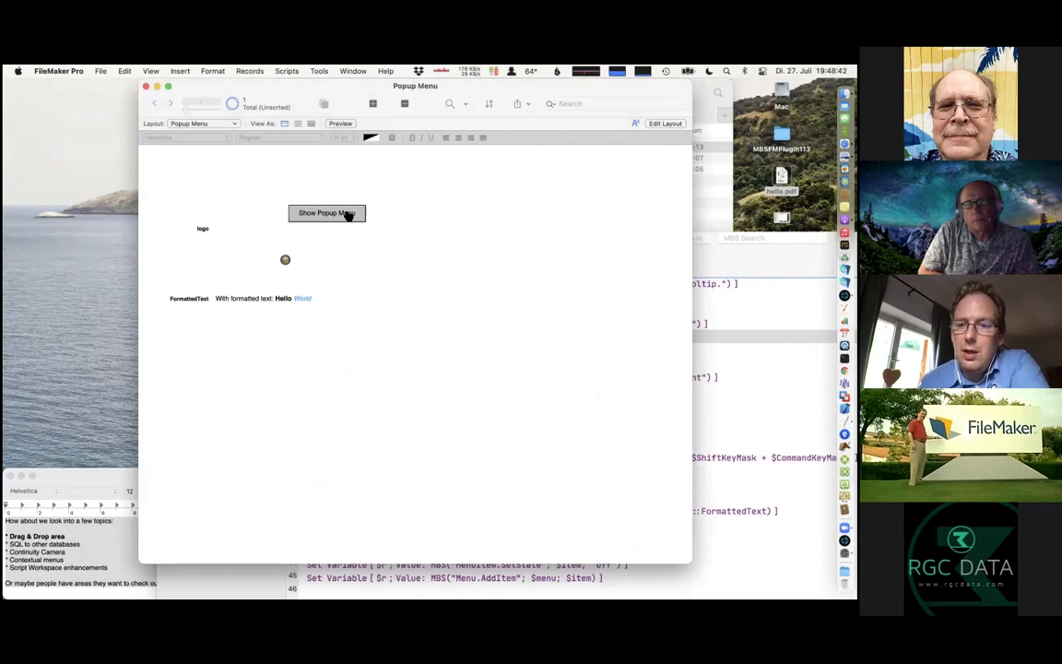
pyautogui.moveTo(743, 247); pyautogui.dragTo(747, 187)
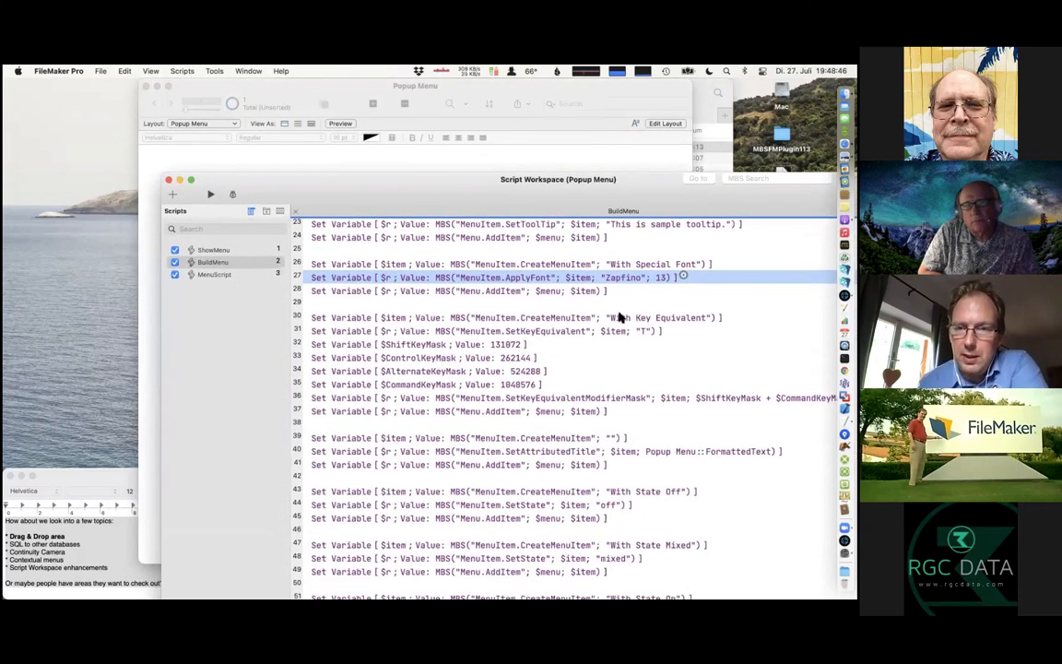
# - Examine the BuildMenu steps for the formatted-text item and the off, mixed, on and bullet state items
pyautogui.scroll(-5, 620, 317)
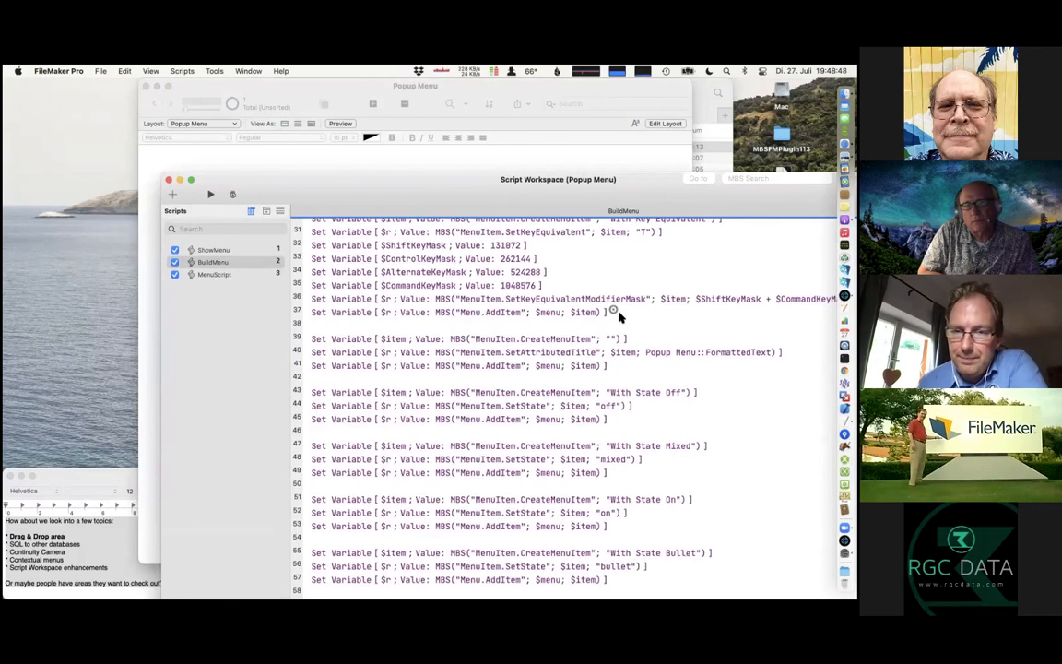
pyautogui.click(530, 354)
pyautogui.scroll(-3, 526, 356)
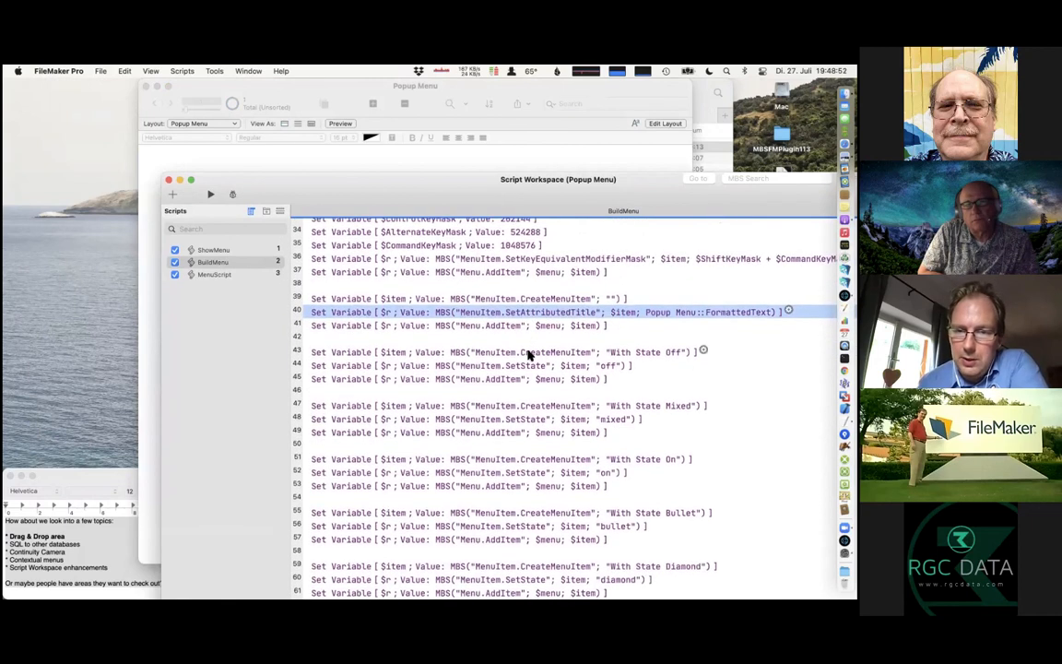
pyautogui.scroll(-4, 530, 355)
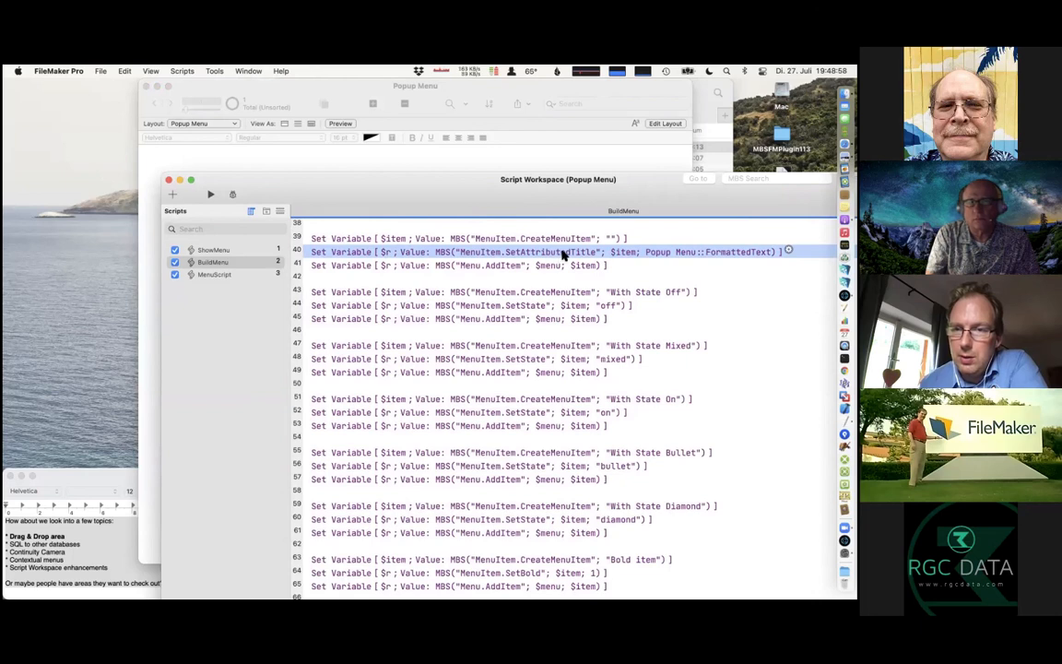
pyautogui.click(527, 307)
pyautogui.scroll(-2, 527, 310)
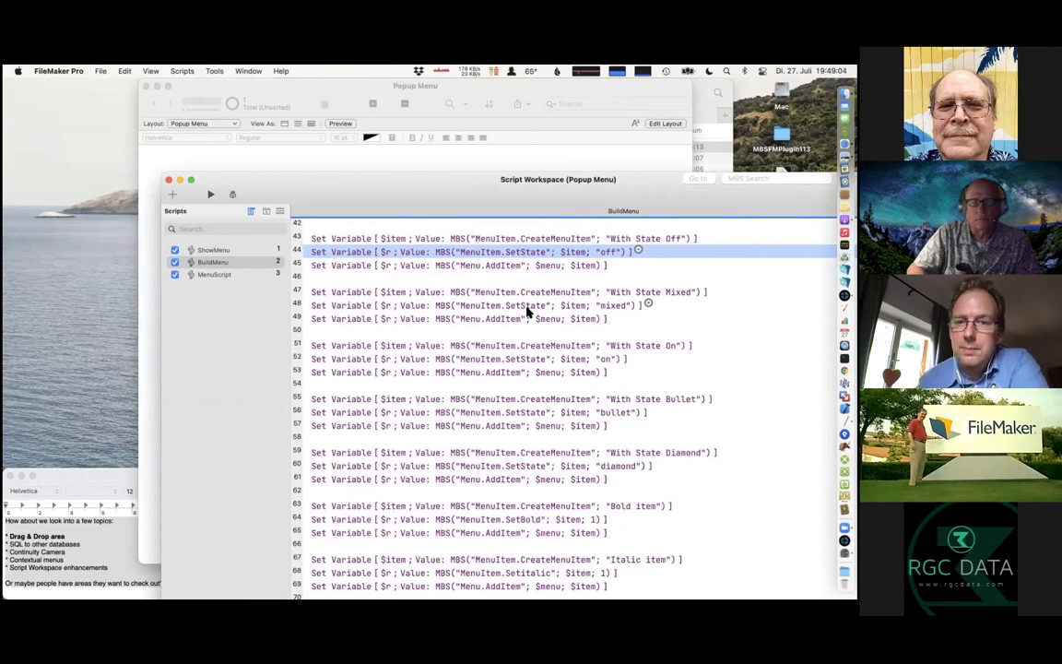
pyautogui.click(519, 415)
pyautogui.scroll(-3, 518, 419)
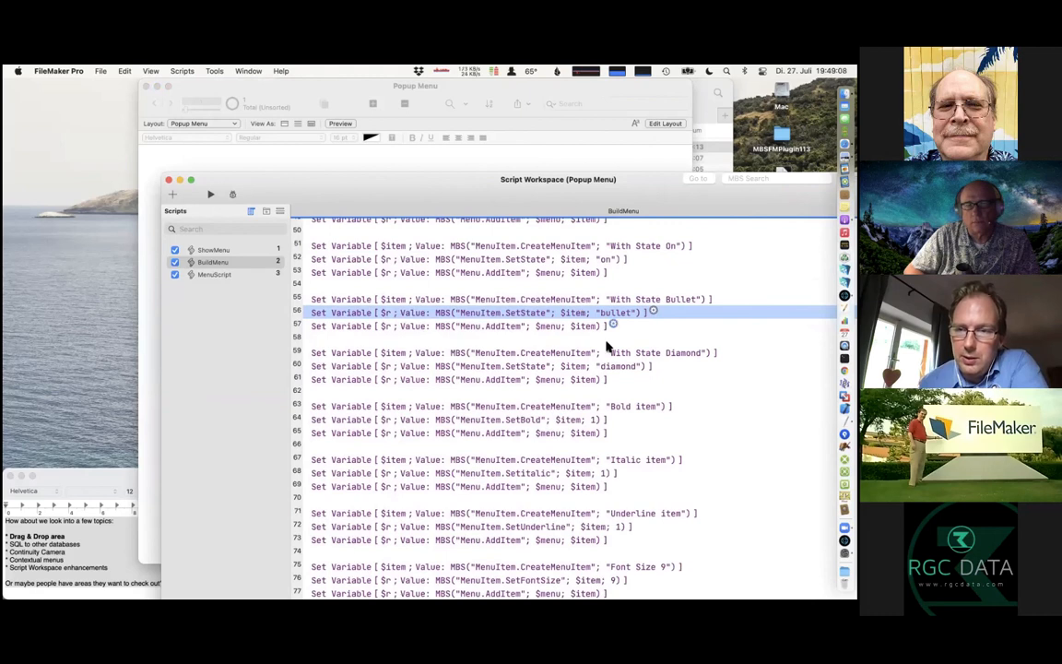
# - Examine the BuildMenu steps that style the items, from MenuItem.SetBold to MenuItem.SetFontSize
pyautogui.scroll(-3, 563, 371)
pyautogui.click(530, 315)
pyautogui.scroll(-1, 531, 316)
pyautogui.scroll(1, 531, 316)
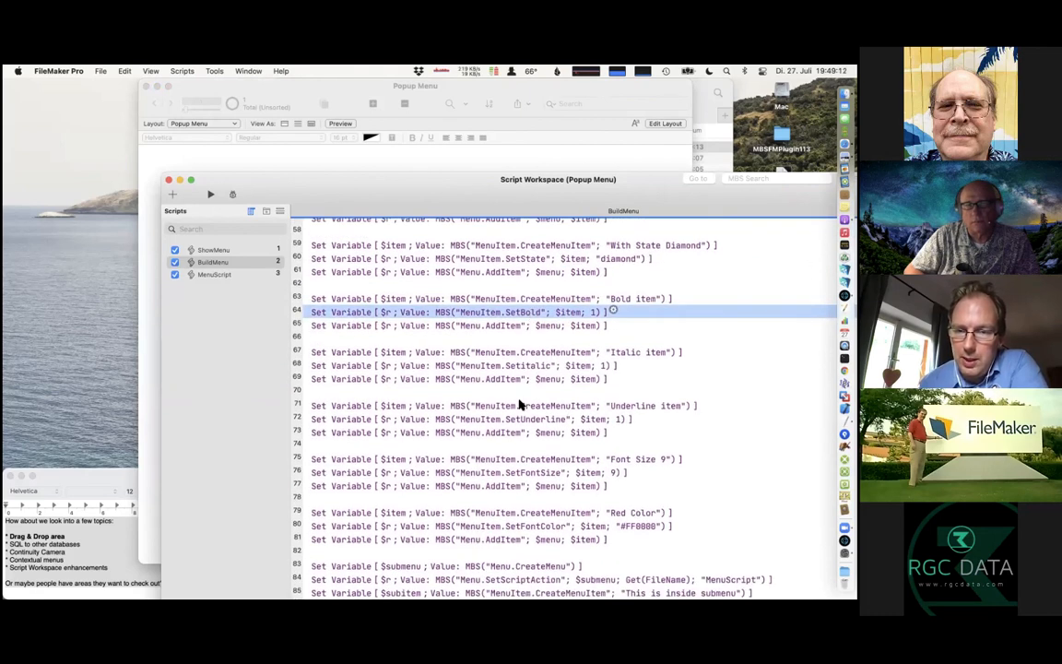
pyautogui.click(514, 474)
# - Reposition and shorten the Script Workspace window, and examine the submenu steps from Menu.CreateMenu to MenuItem.SetSubmenu
pyautogui.moveTo(516, 184); pyautogui.dragTo(343, 65)
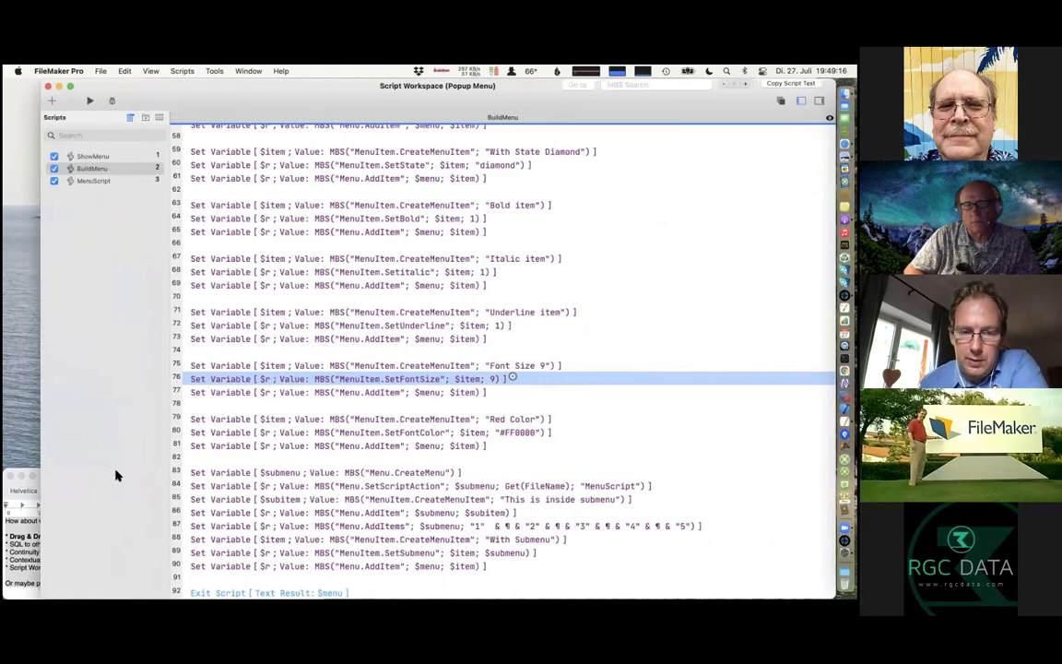
pyautogui.moveTo(385, 596); pyautogui.dragTo(378, 463)
pyautogui.scroll(-5, 392, 404)
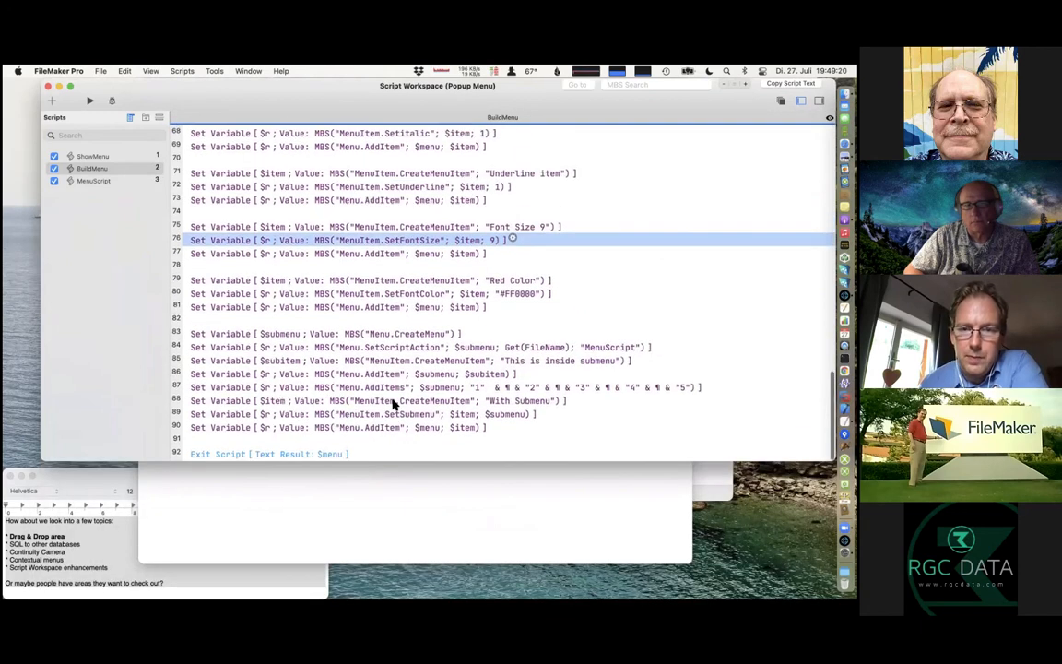
pyautogui.click(399, 335)
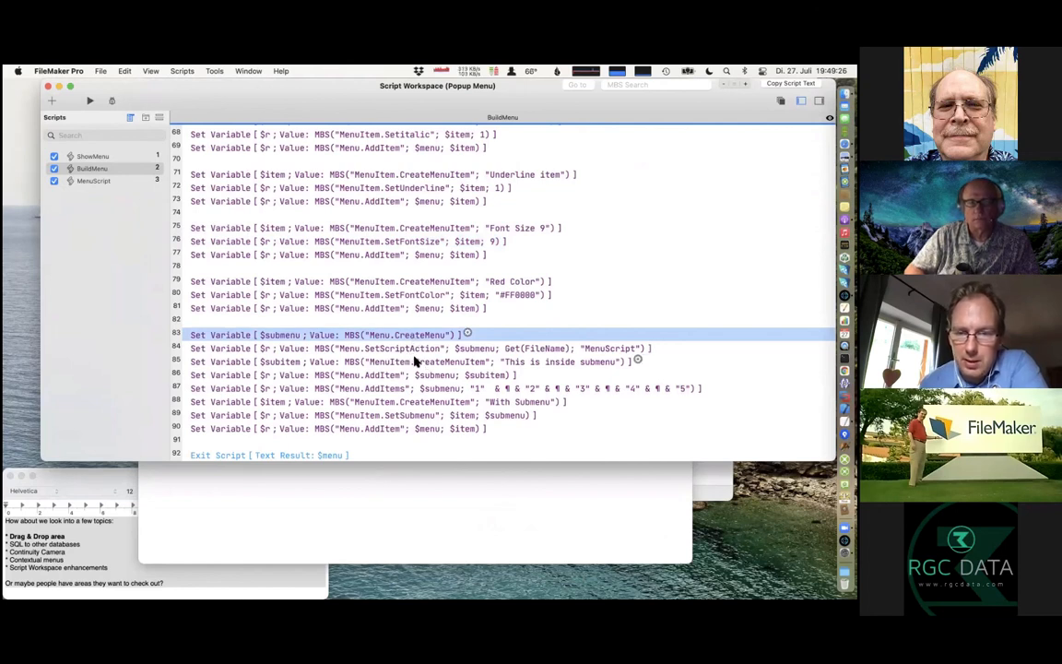
pyautogui.click(418, 416)
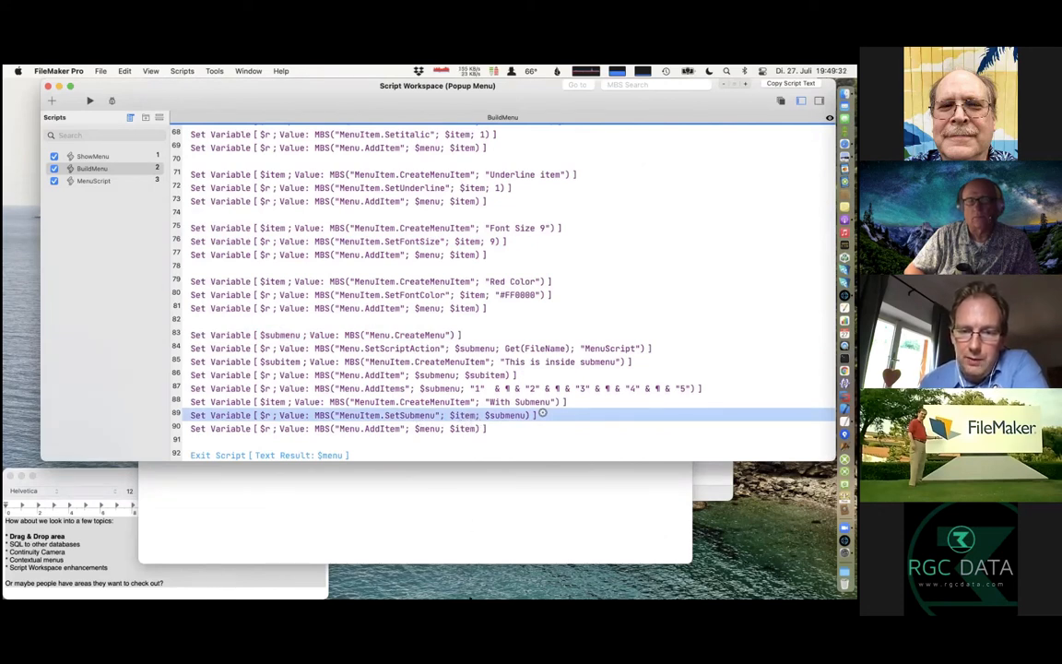
# - Switch to the Finder, open DefineQuickMenu.fmp12, and examine the menu definition of the "with Submenu" record
pyautogui.press('super+Tab')
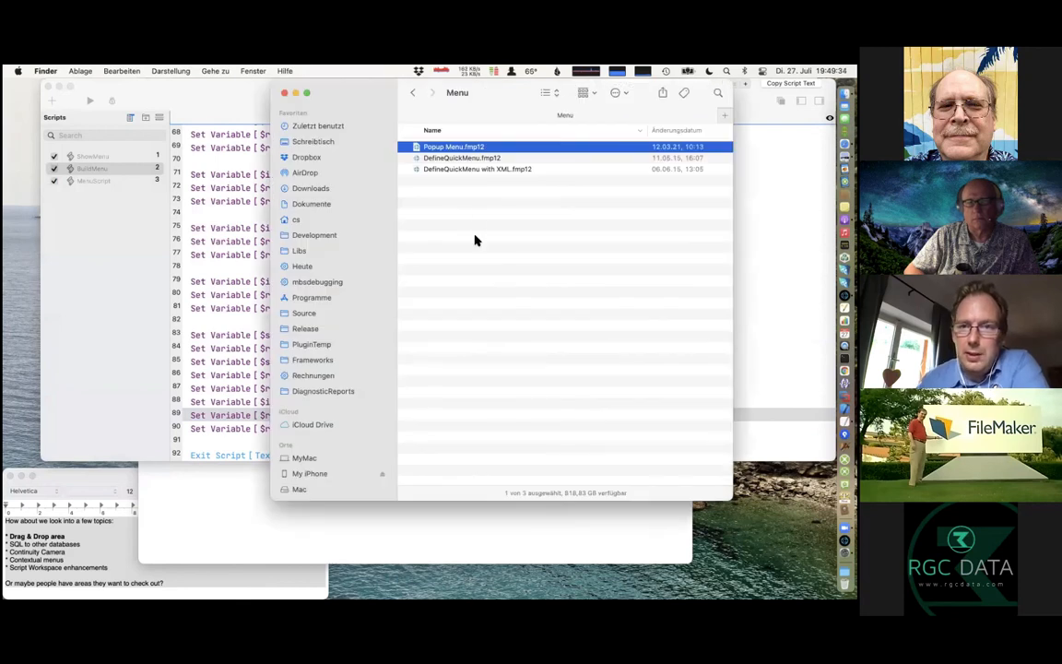
pyautogui.doubleClick(483, 159)
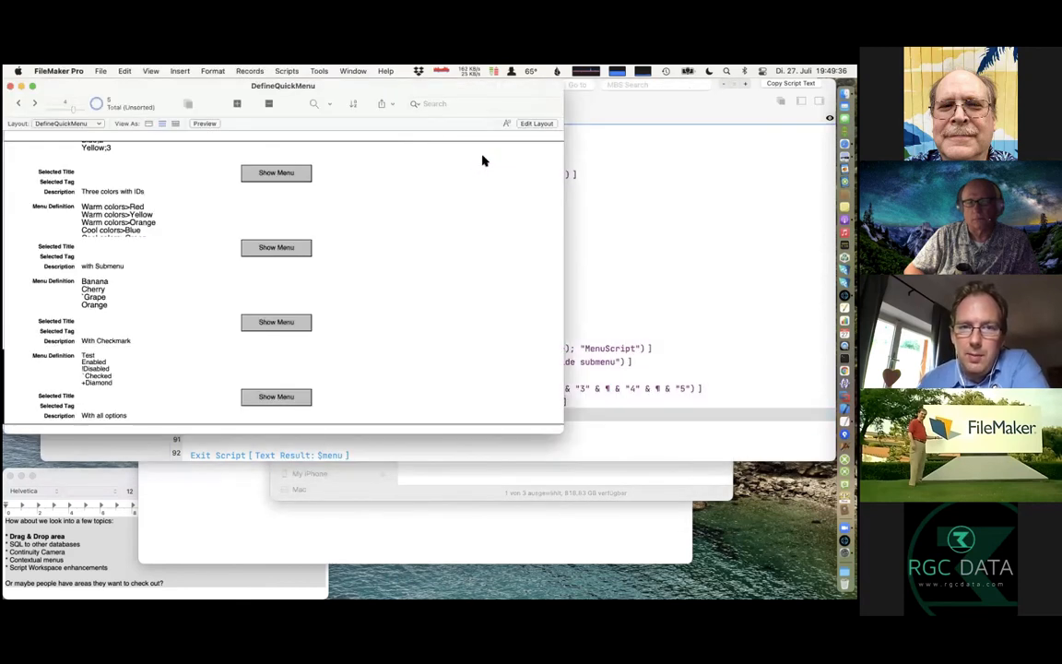
pyautogui.click(155, 217)
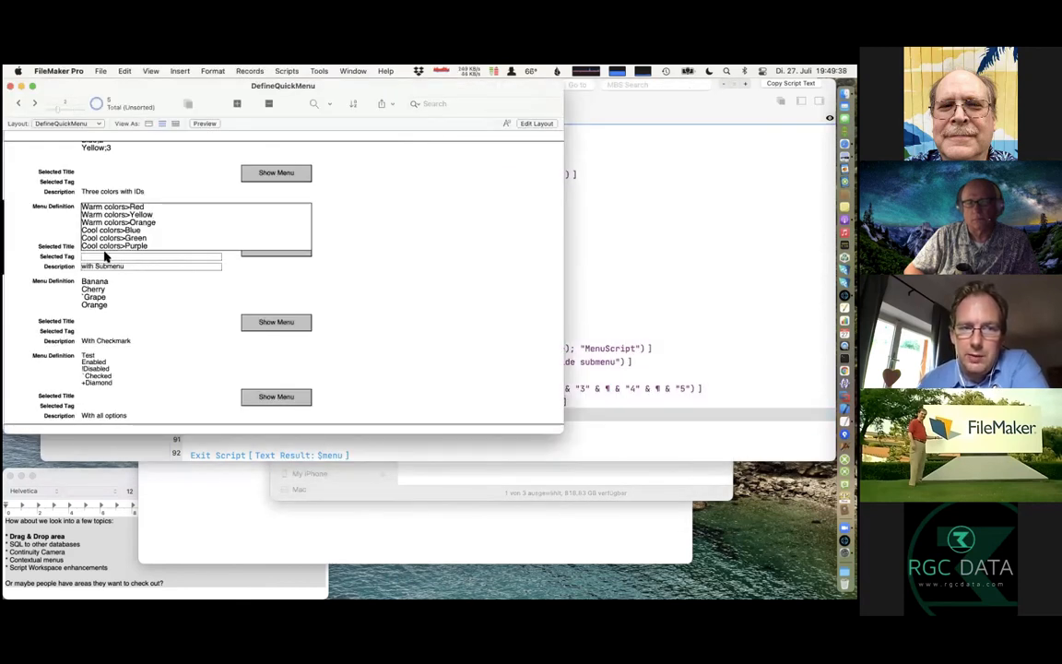
pyautogui.click(303, 230)
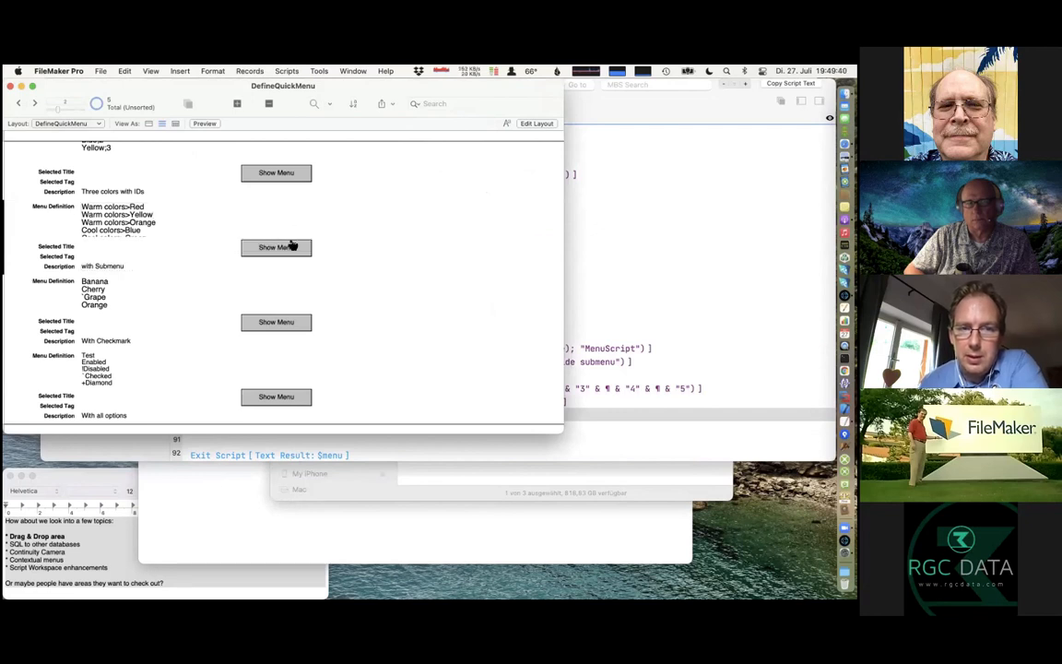
# - Show the popup menu of the "with Submenu" record and look into its Warm colors submenu
pyautogui.click(270, 248)
pyautogui.moveTo(290, 257)
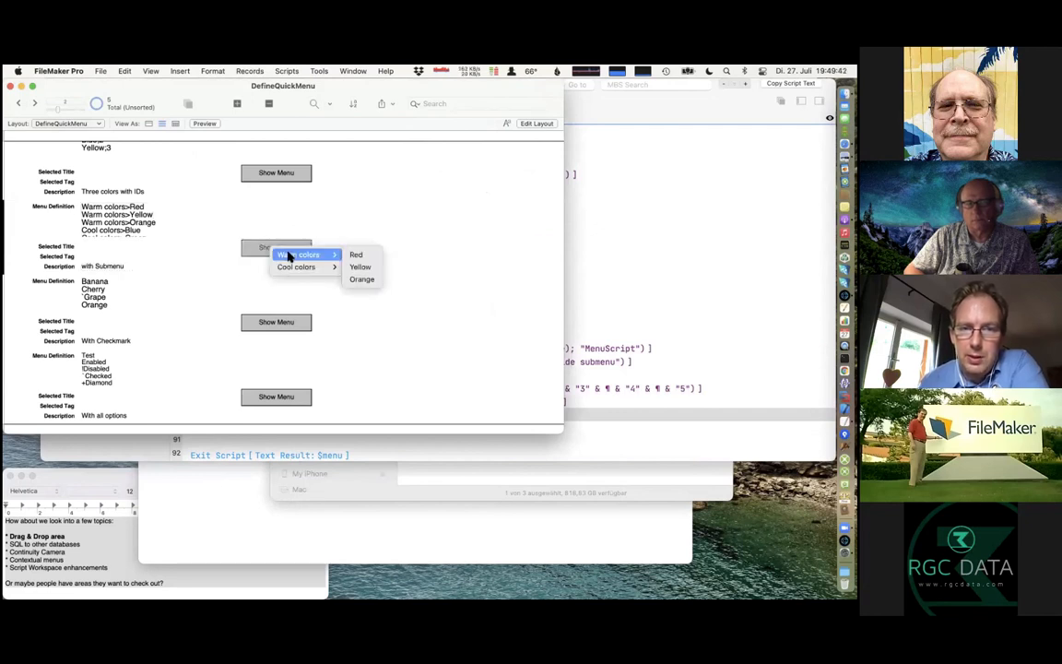
pyautogui.click(309, 228)
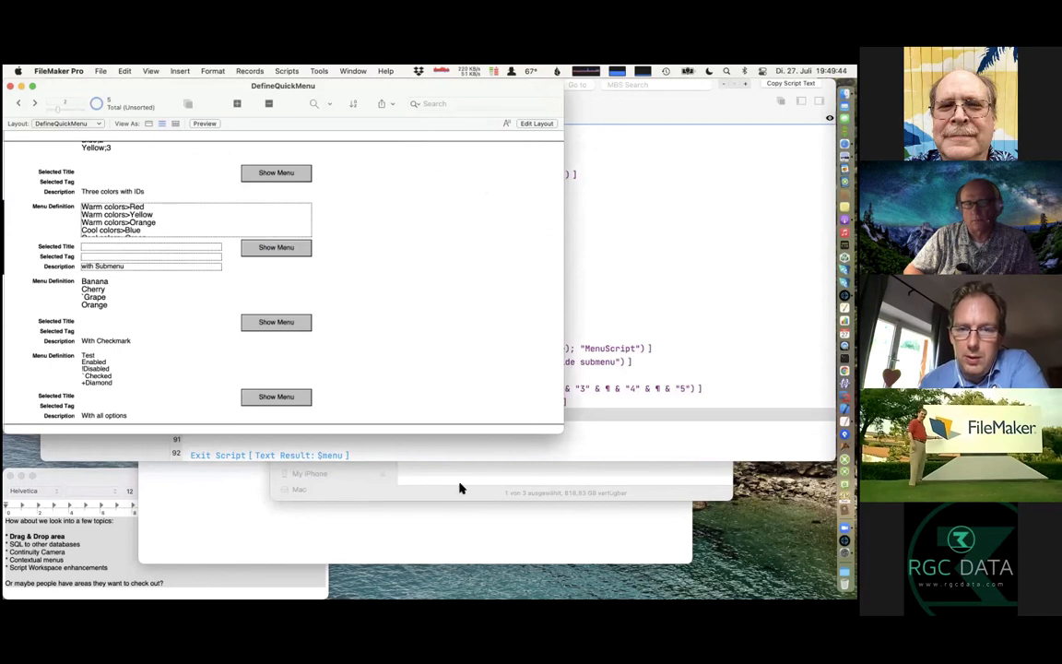
# - Open DefineQuickMenu with XML.fmp12 from the Finder and view the XML definition of its "with Submenu" record
pyautogui.click(460, 487)
pyautogui.doubleClick(480, 169)
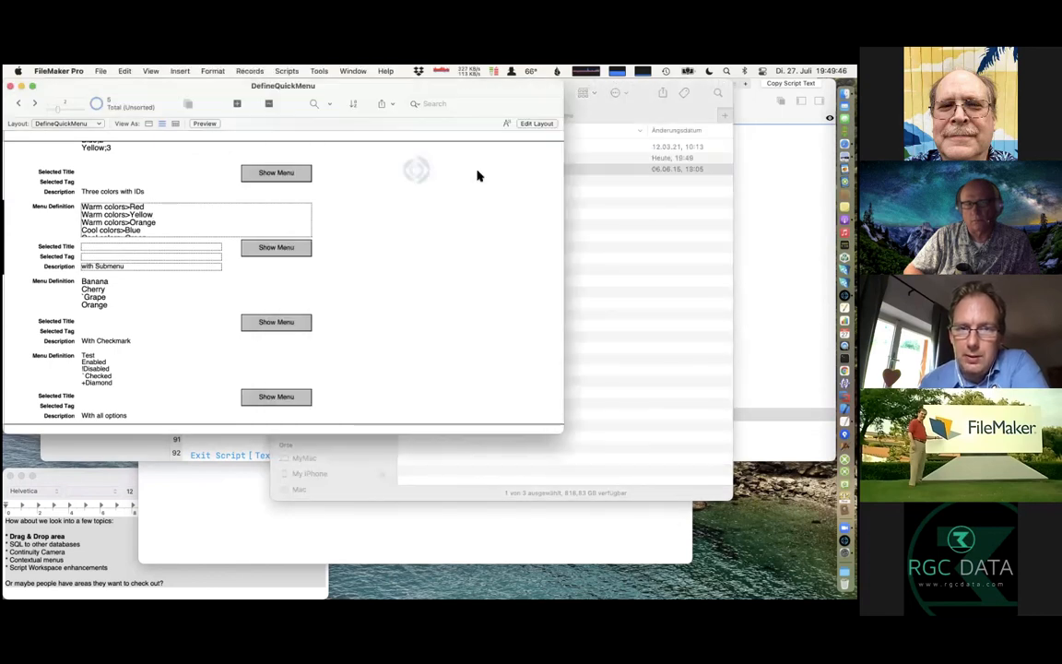
pyautogui.click(454, 237)
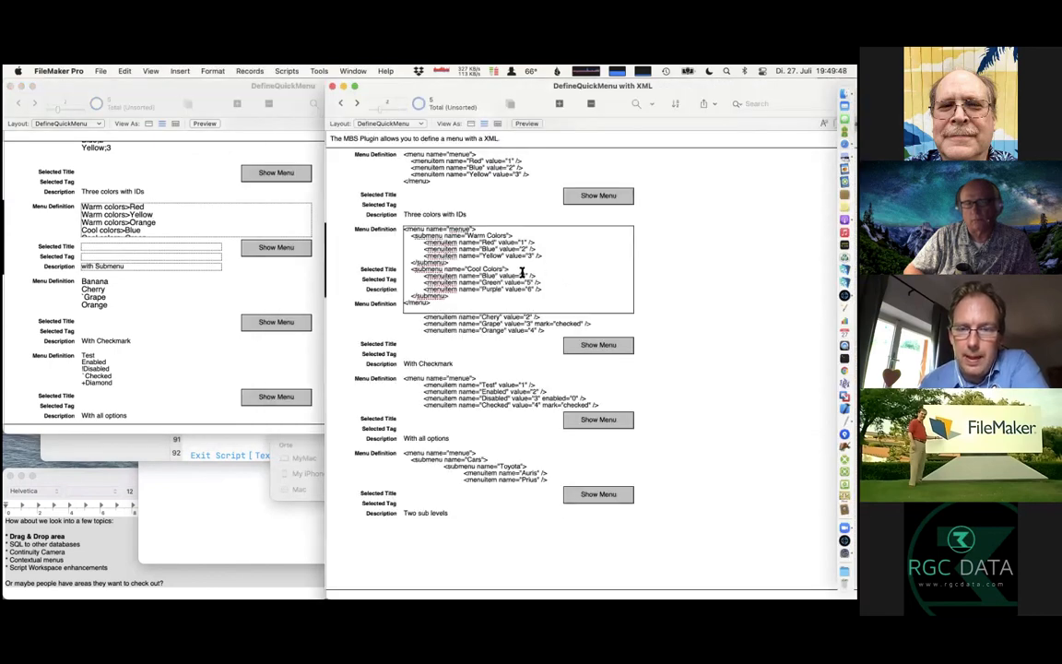
# - Examine the XML menu definitions of the "With Checkmark" and "With all options" records
pyautogui.click(499, 318)
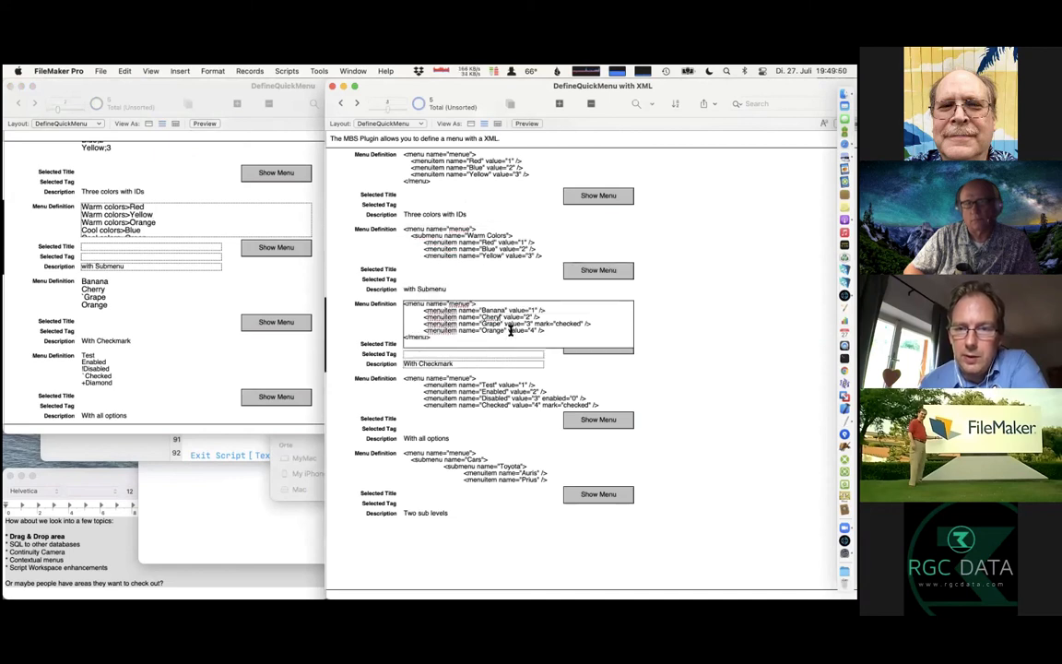
pyautogui.click(532, 390)
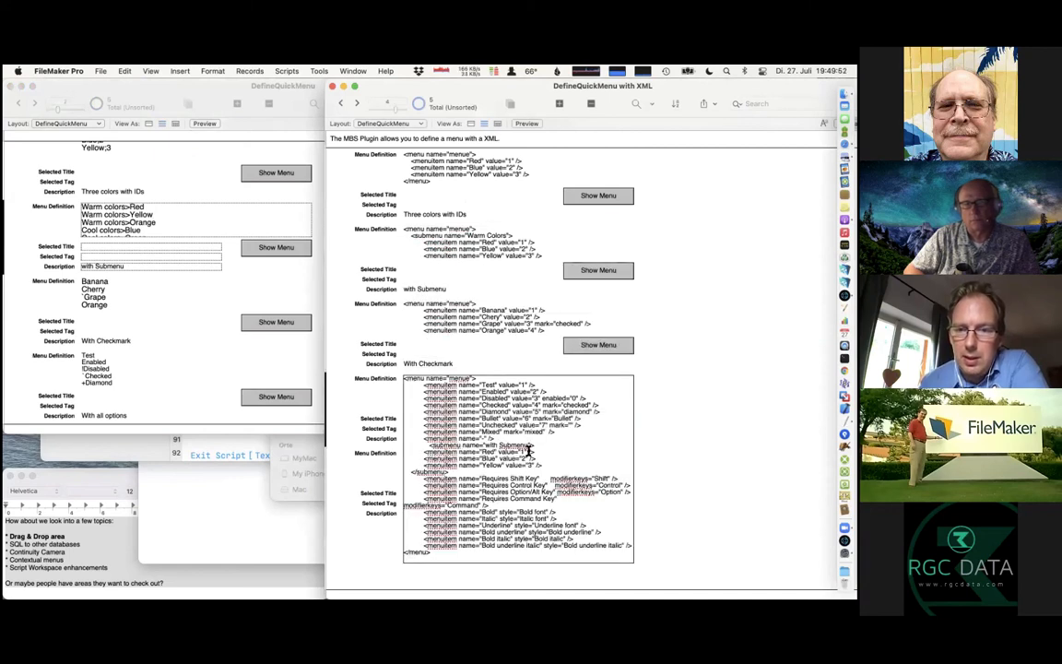
pyautogui.moveTo(406, 379); pyautogui.dragTo(544, 491)
pyautogui.click(544, 491)
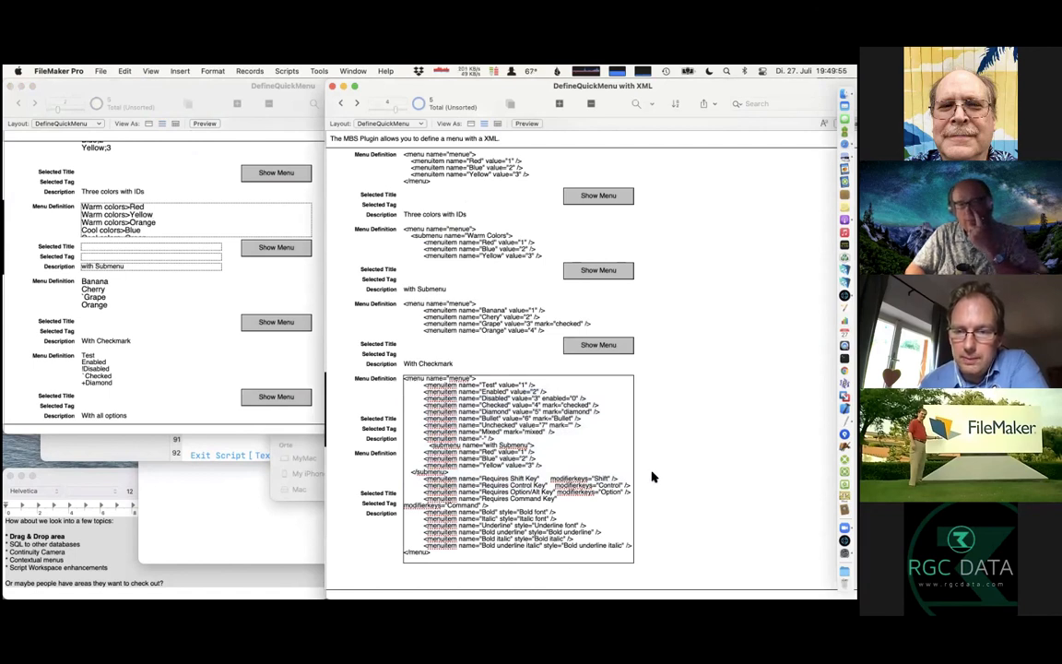
# - Show the popup menu of the "With all options" record and look through its state, submenu and styled items
pyautogui.click(599, 421)
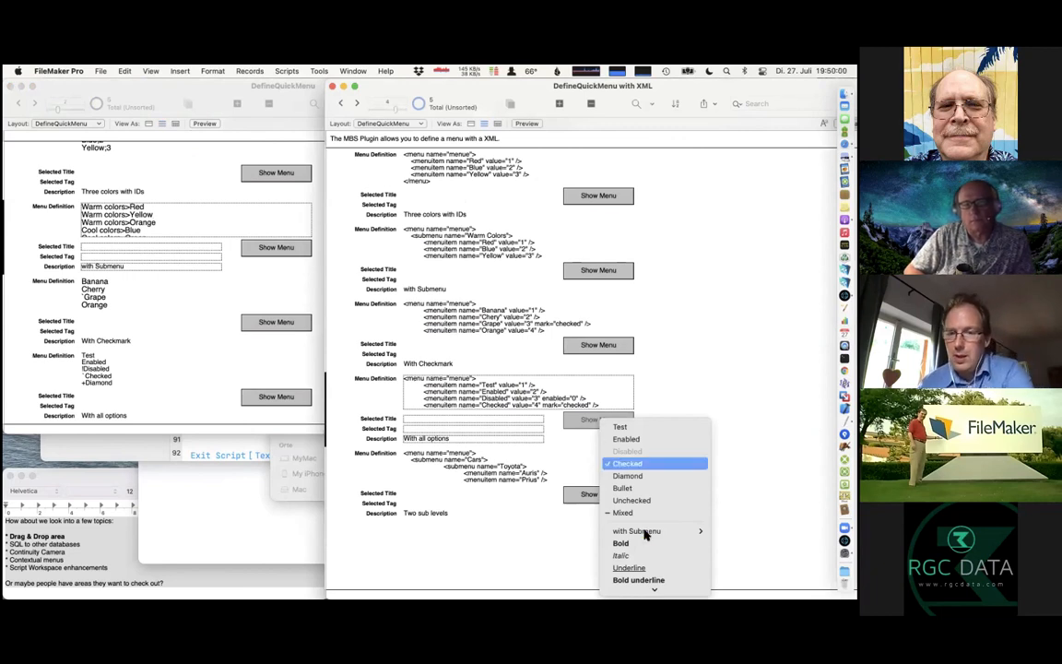
pyautogui.scroll(-1, 645, 535)
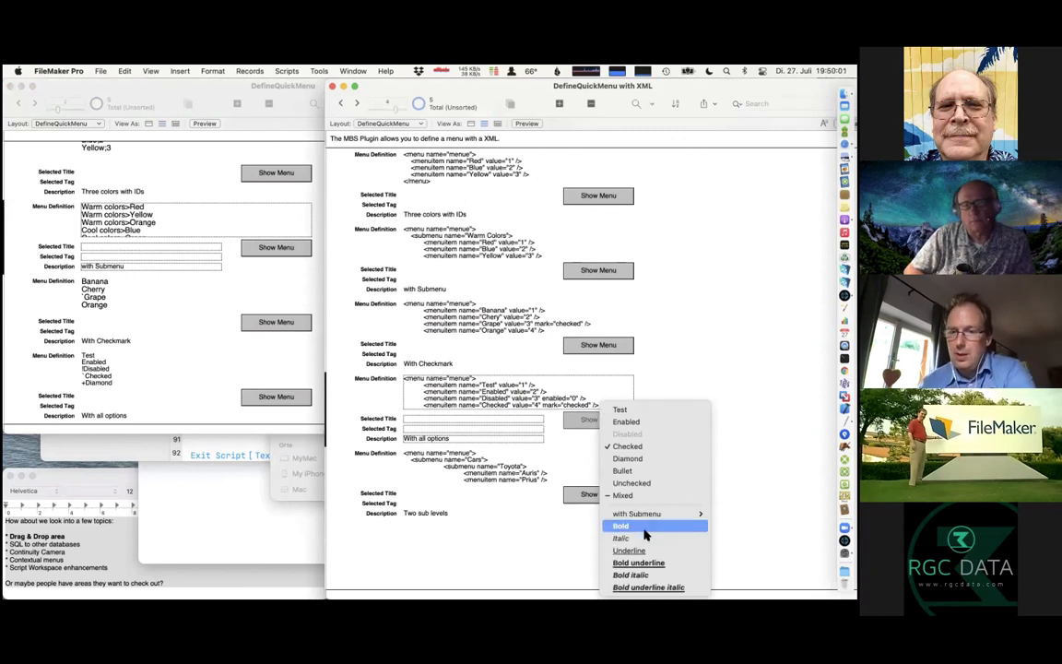
pyautogui.click(653, 374)
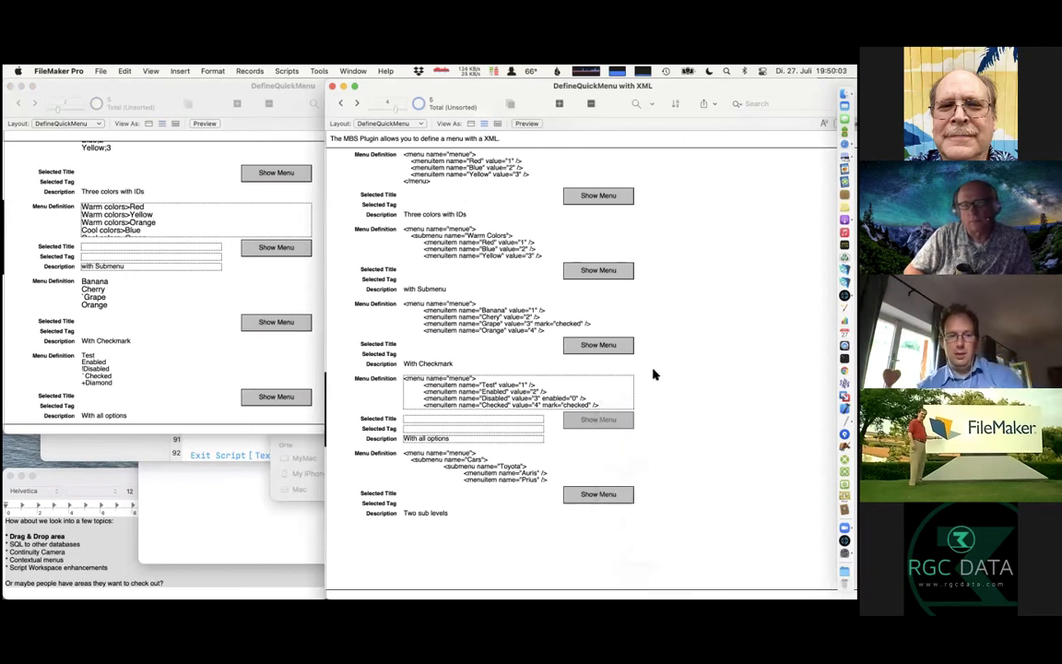
# - Show the "With all options" menu again, once with the Shift modifier and once with the Control modifier
pyautogui.click(601, 421)
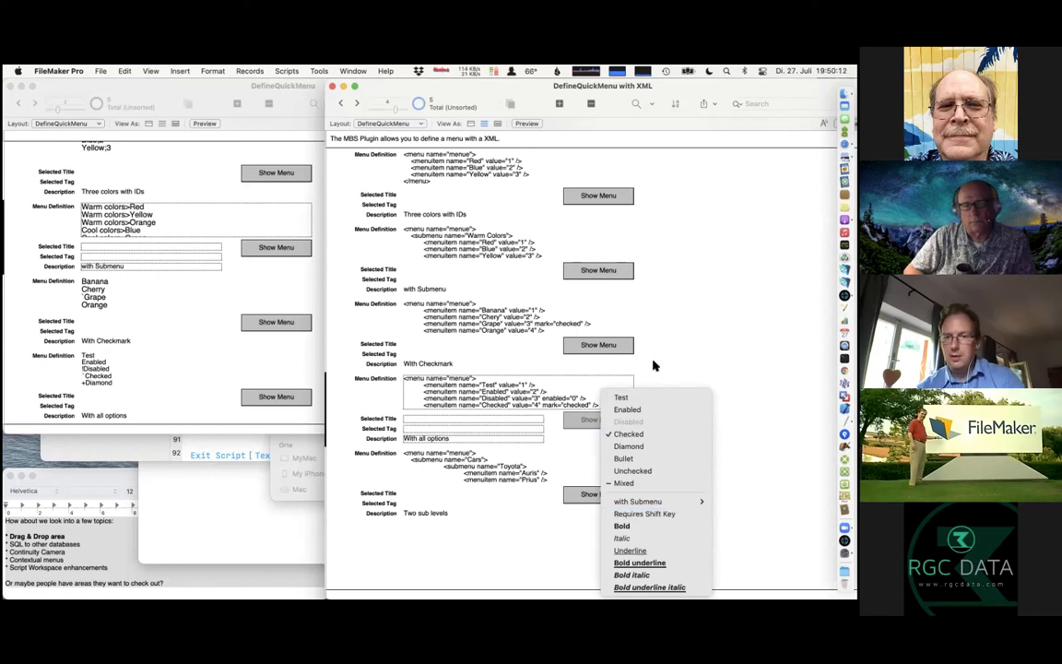
pyautogui.click(601, 417)
pyautogui.click(601, 420)
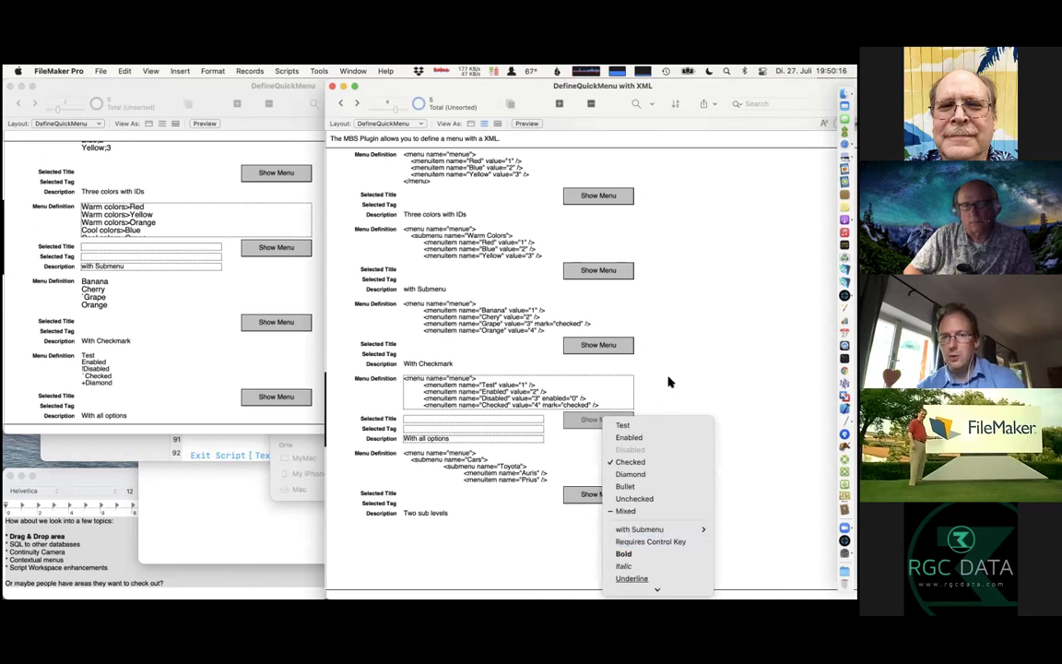
# - Dismiss the menu and examine the modifierkeys lines in the XML definition of the "With all options" record
pyautogui.click(610, 385)
pyautogui.click(610, 385)
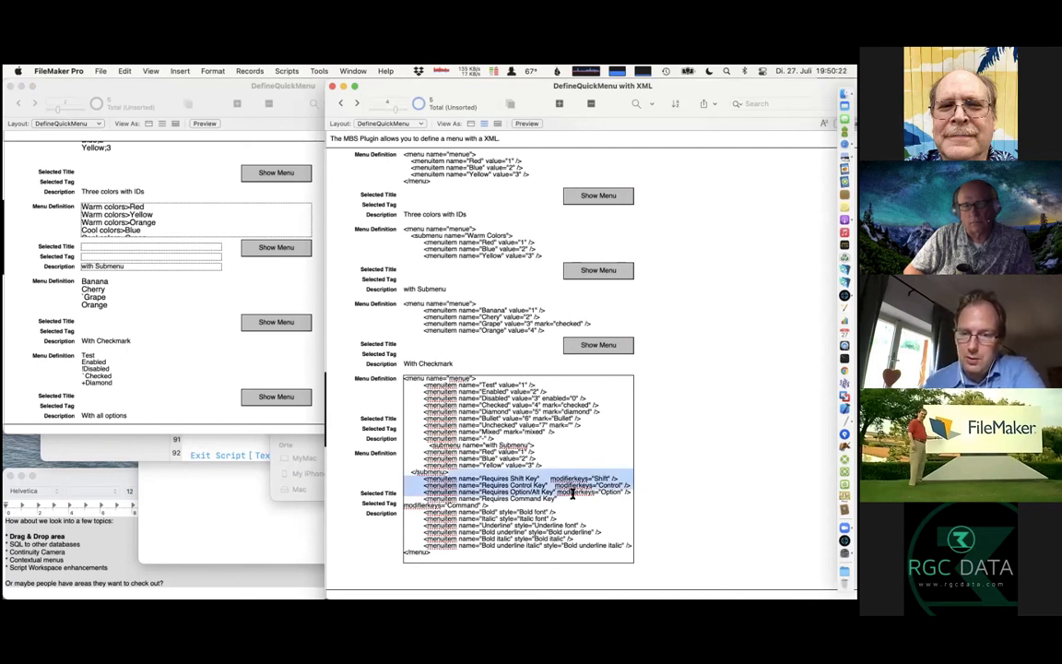
pyautogui.click(662, 492)
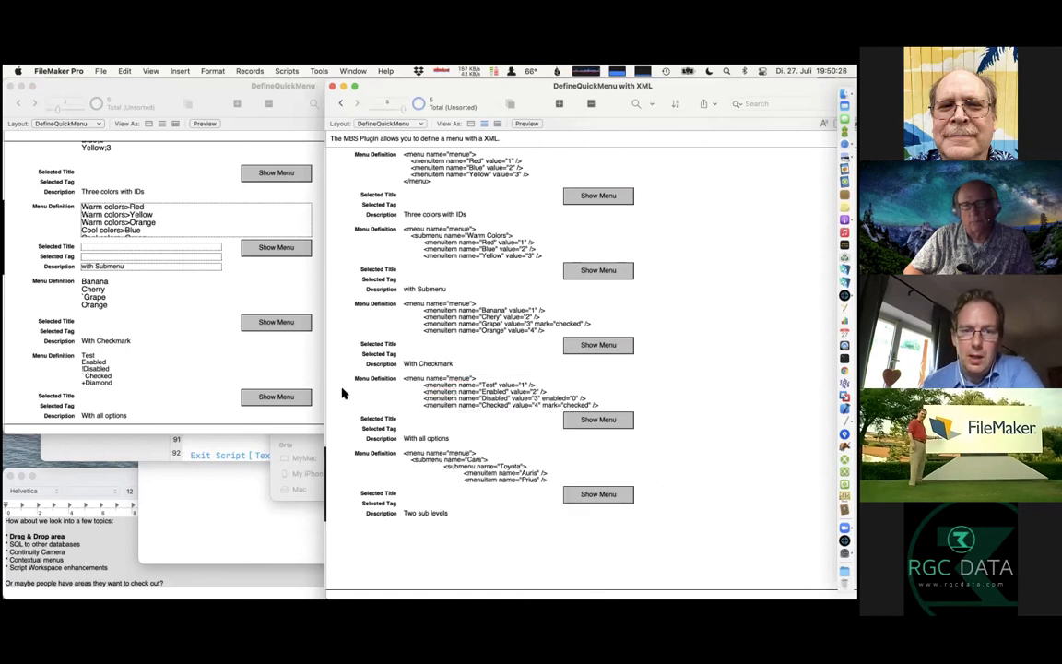
# - Bring the Script Workspace to the front, open the ShowMenu script, and examine its Menu.PopUp step
pyautogui.click(223, 455)
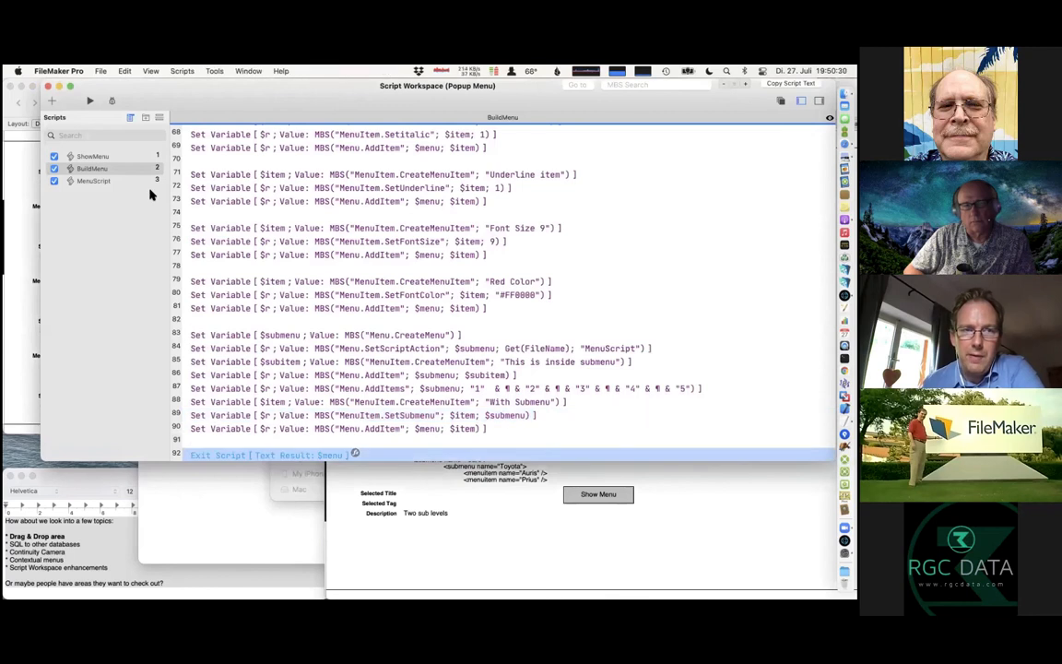
pyautogui.click(112, 155)
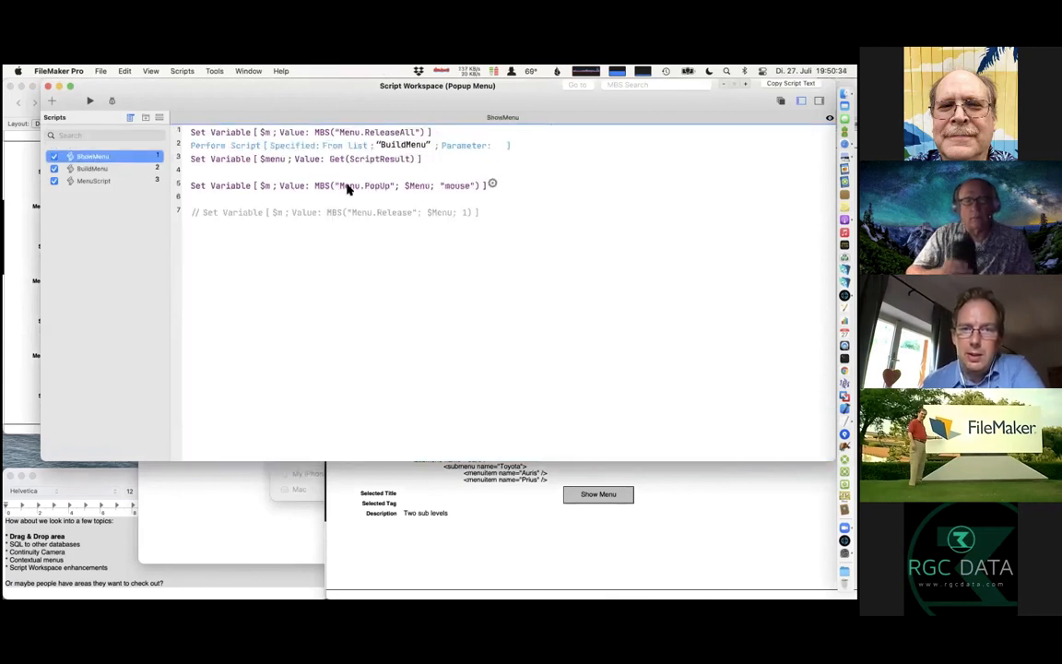
pyautogui.click(340, 187)
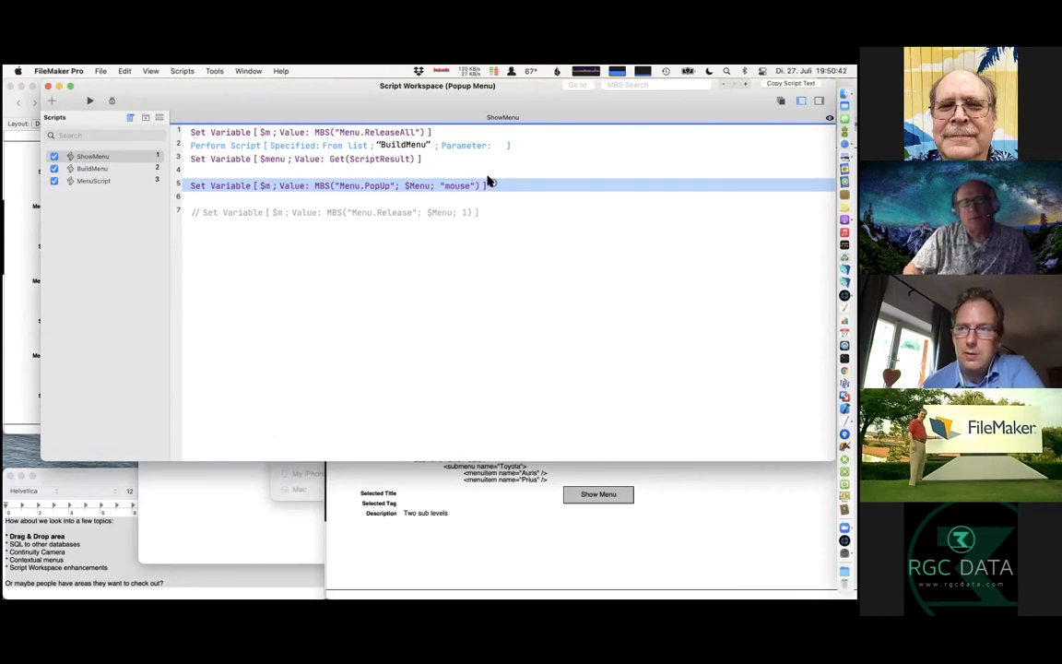
# - Switch to Safari and load the MBS plugin documentation at mbsplugins.eu
pyautogui.click(844, 145)
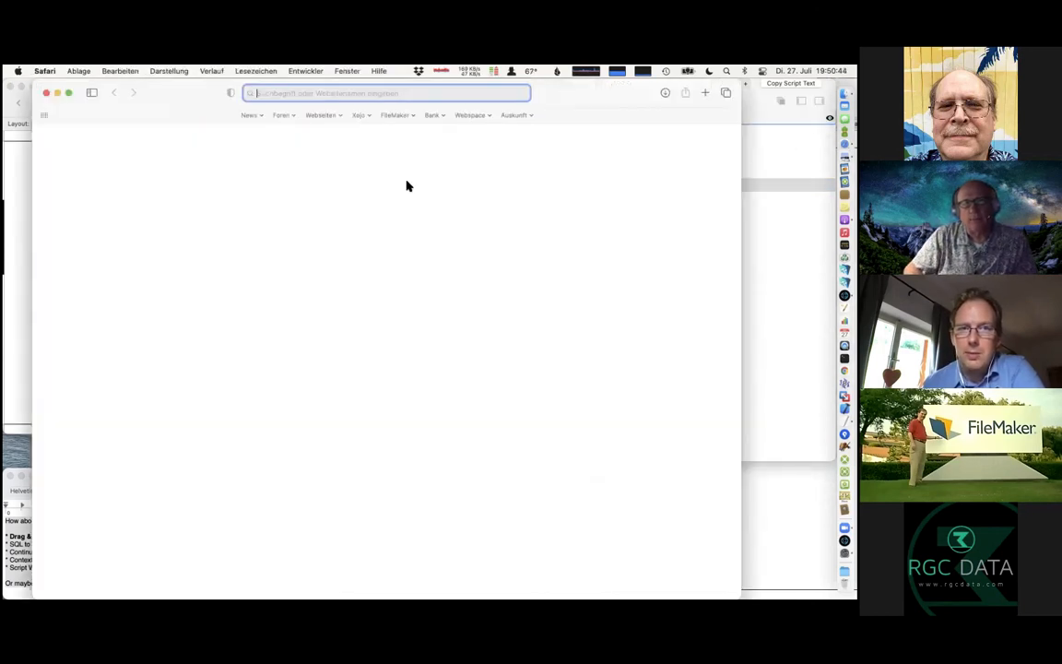
pyautogui.write('mbsplugins.eu')
pyautogui.press('Return')
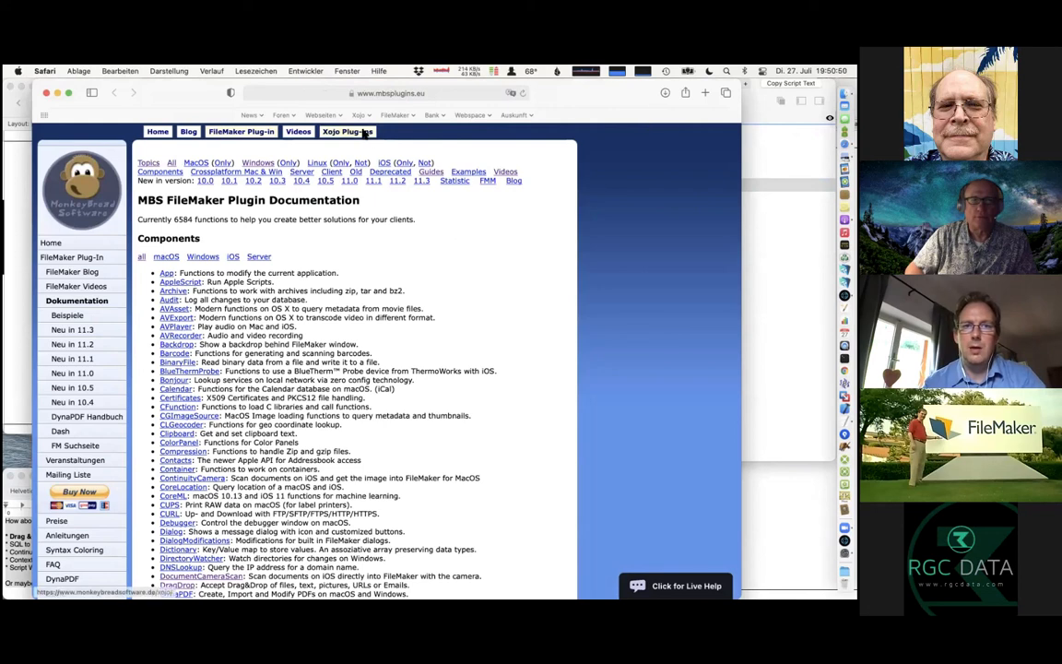
pyautogui.moveTo(427, 93); pyautogui.dragTo(421, 147)
pyautogui.click(422, 150)
pyautogui.press('Right')
pyautogui.write('/m')
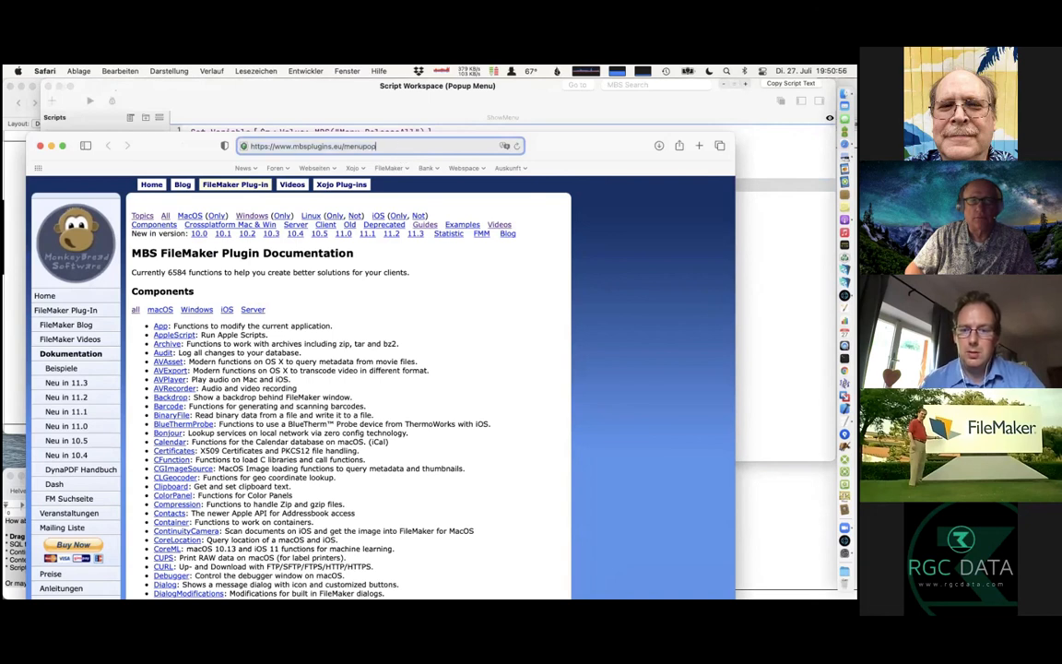
pyautogui.press('Return')
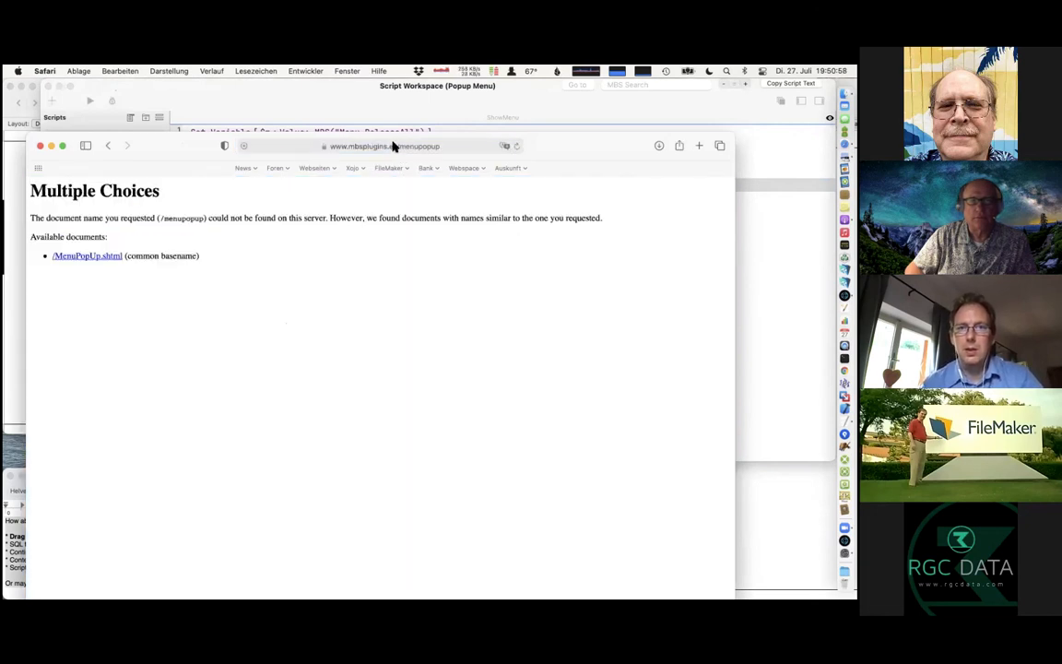
pyautogui.click(104, 255)
pyautogui.moveTo(159, 144); pyautogui.dragTo(152, 69)
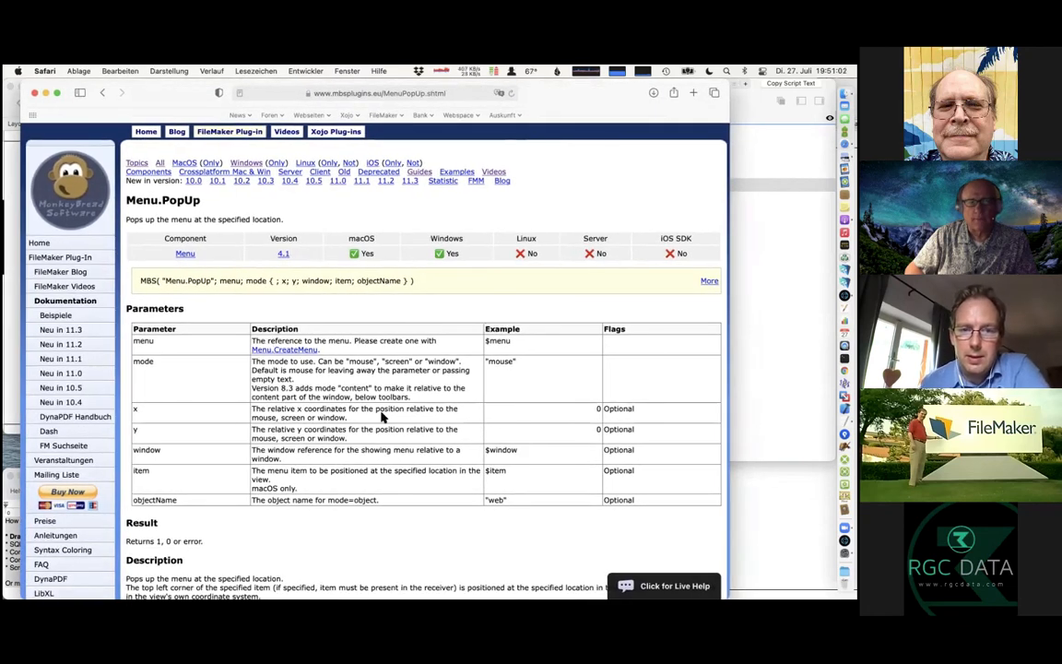
# - Examine the Menu.PopUp mode values mouse, screen and window, and the x and y coordinate parameters
pyautogui.doubleClick(360, 360)
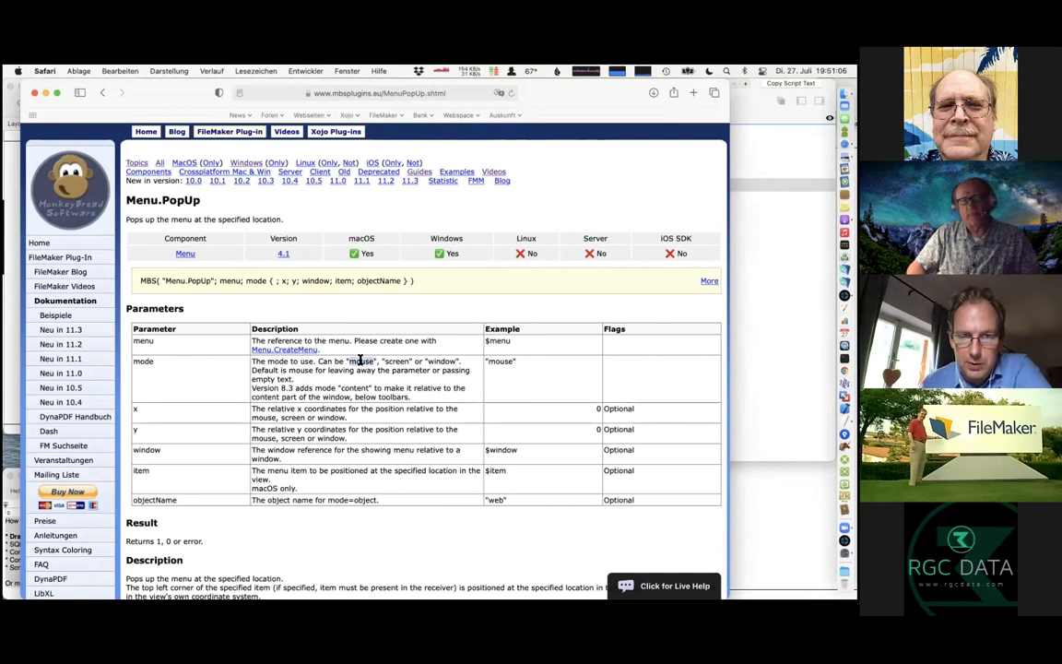
pyautogui.doubleClick(397, 362)
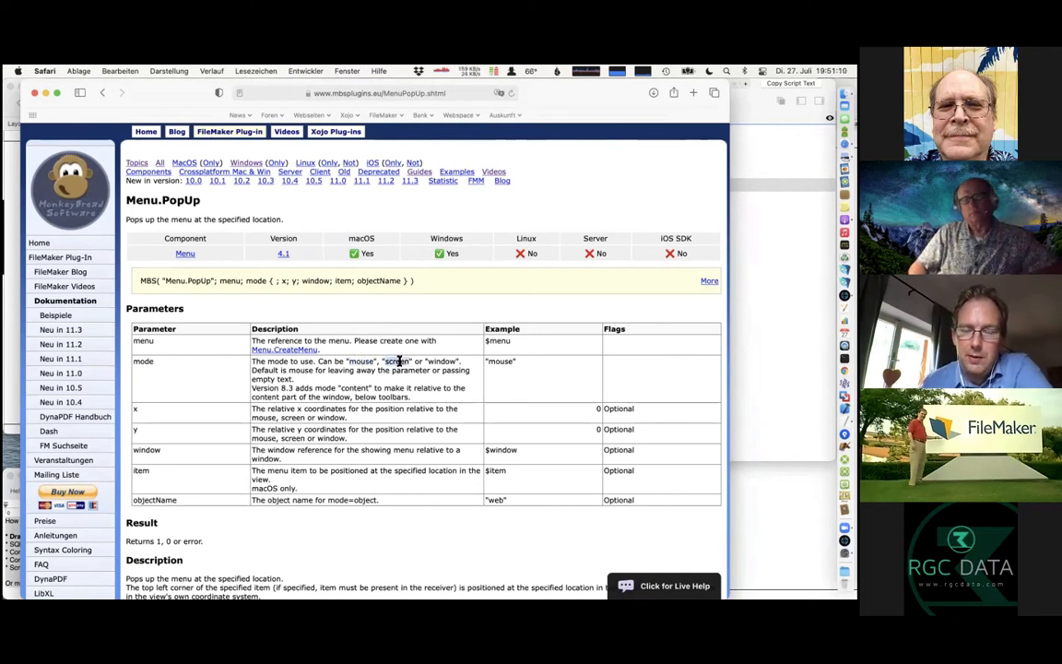
pyautogui.doubleClick(434, 361)
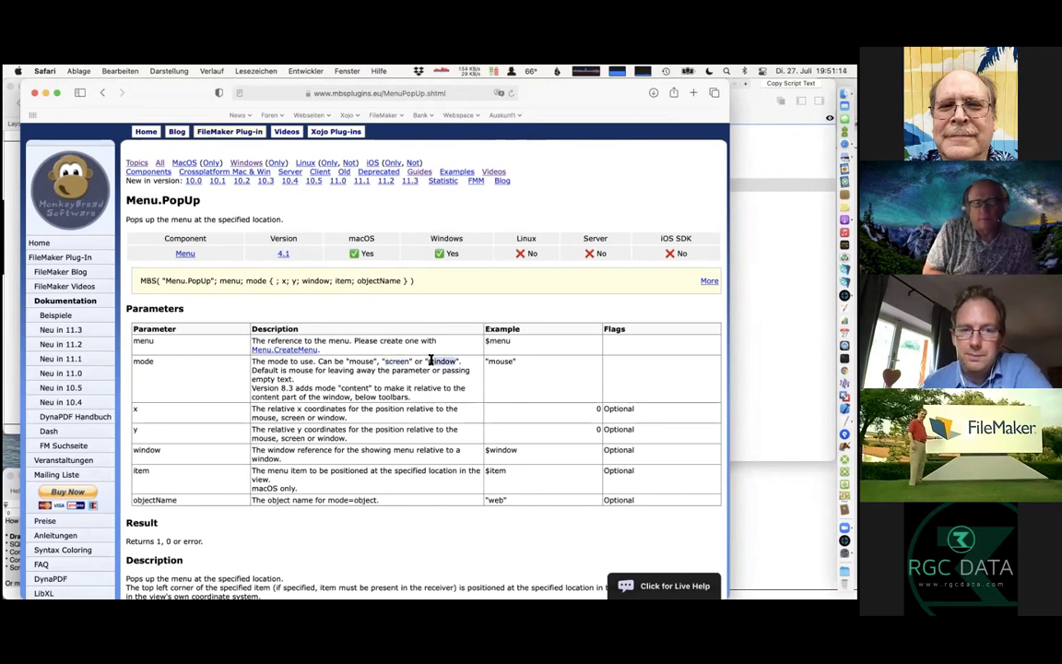
pyautogui.moveTo(328, 408); pyautogui.dragTo(351, 433)
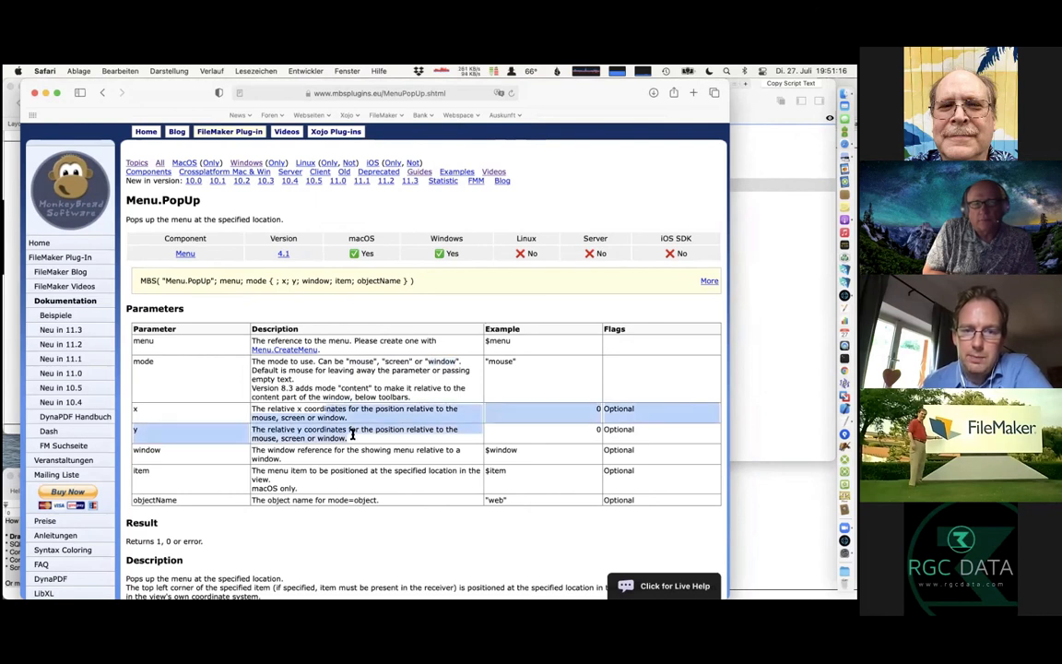
# - Examine the item parameter, the description and the table-based context menu example on the Menu.PopUp page
pyautogui.scroll(-3, 351, 434)
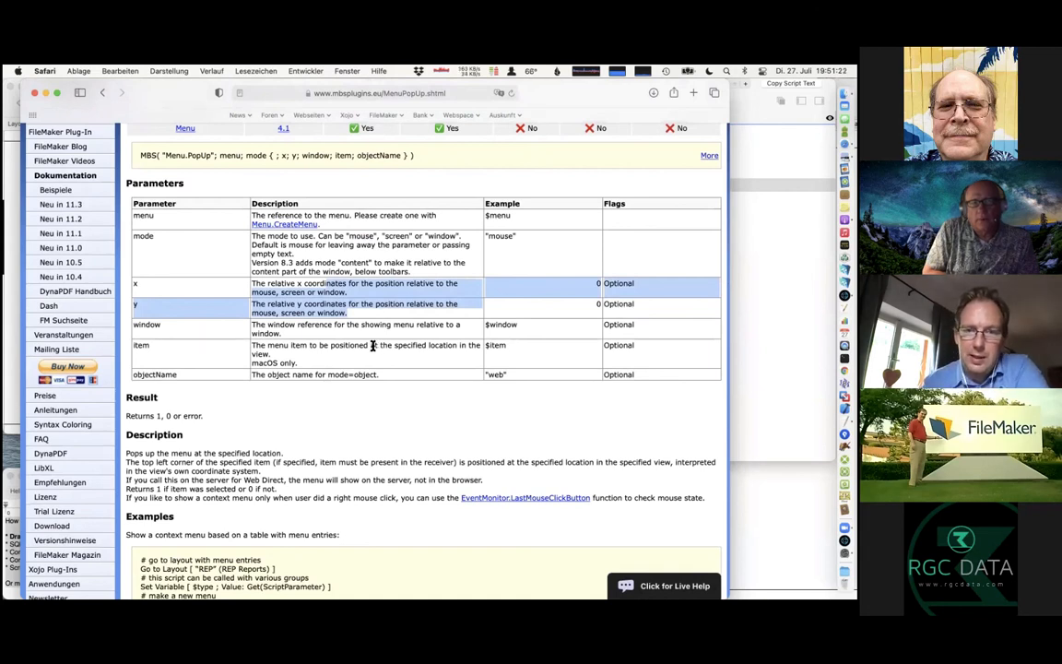
pyautogui.moveTo(372, 346); pyautogui.dragTo(401, 358)
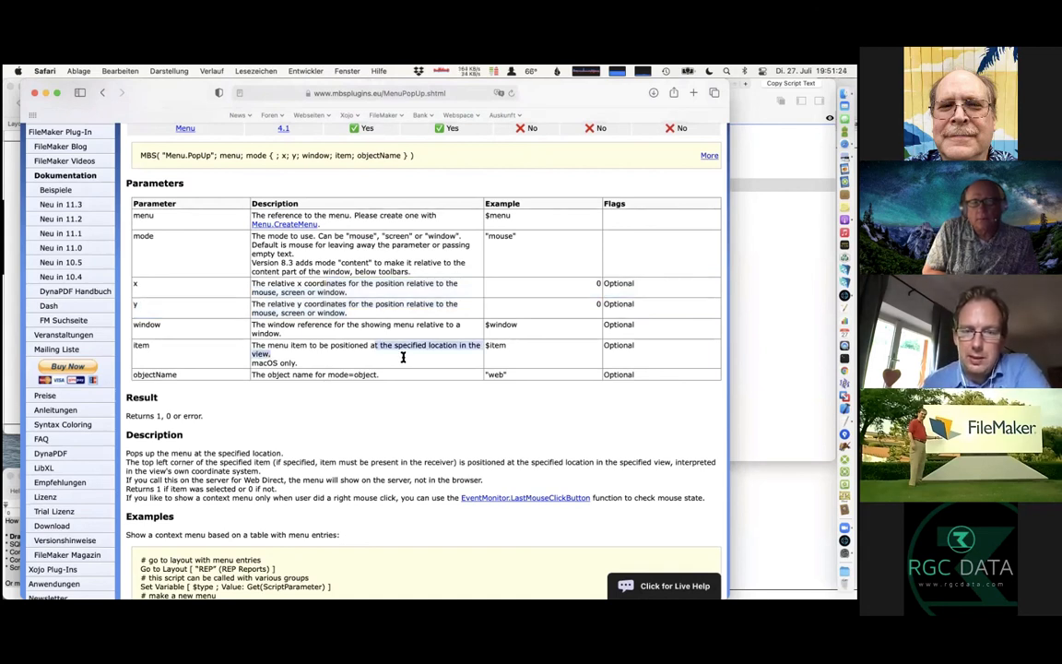
pyautogui.scroll(-3, 412, 355)
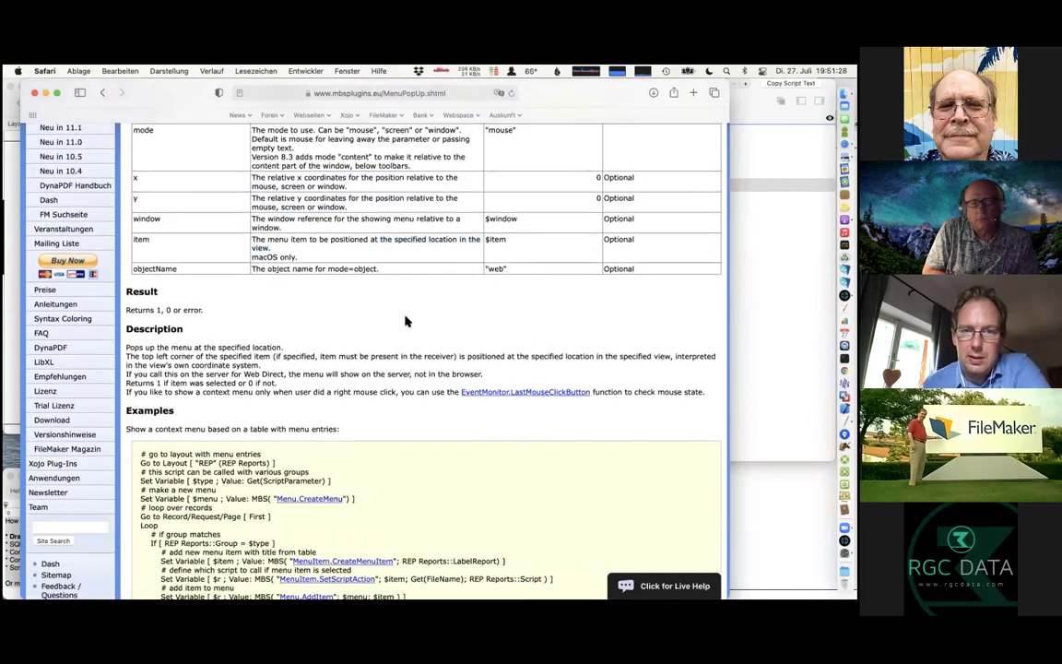
pyautogui.scroll(1, 405, 321)
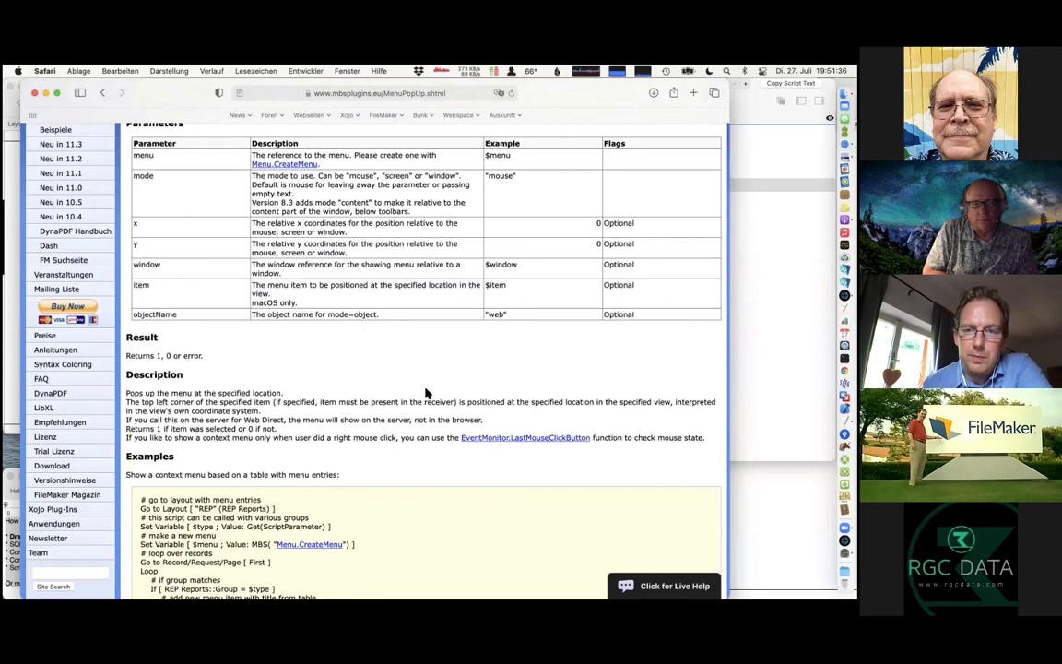
pyautogui.scroll(-3, 426, 394)
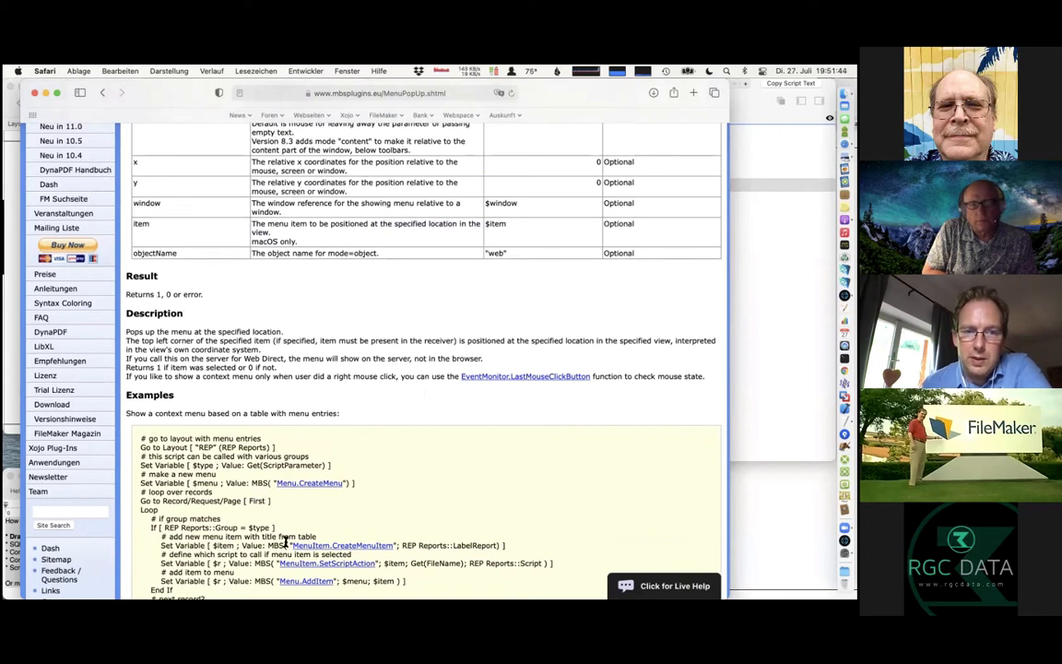
# - Examine the Menu.PopUp examples for showing the selected item and for choosing from a menu with one Let statement
pyautogui.scroll(-5, 285, 542)
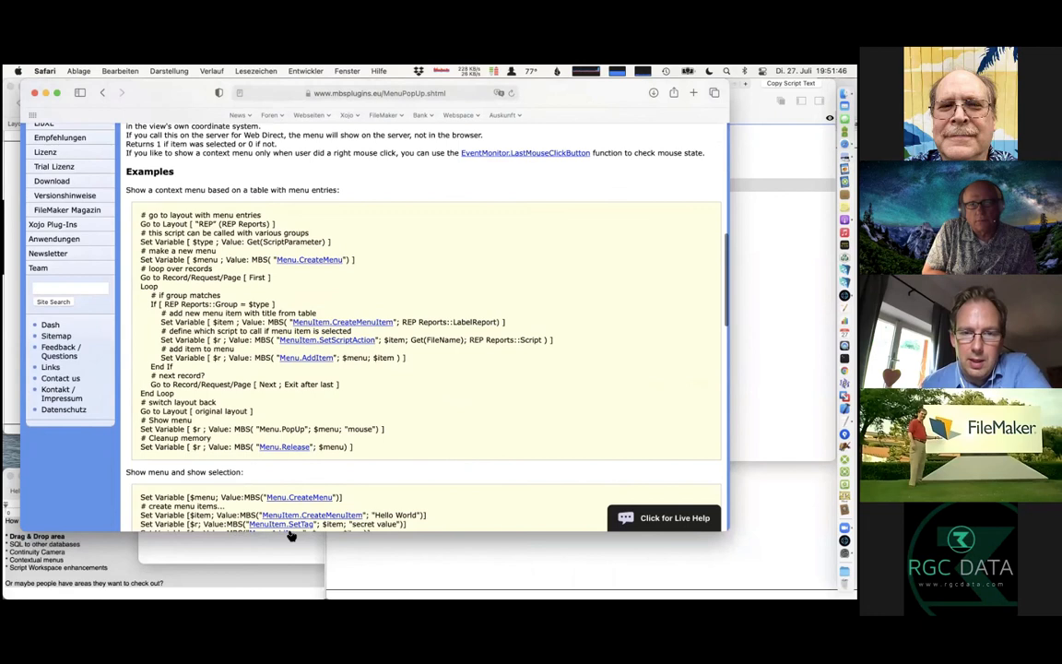
pyautogui.scroll(-6, 307, 461)
pyautogui.scroll(-1, 307, 460)
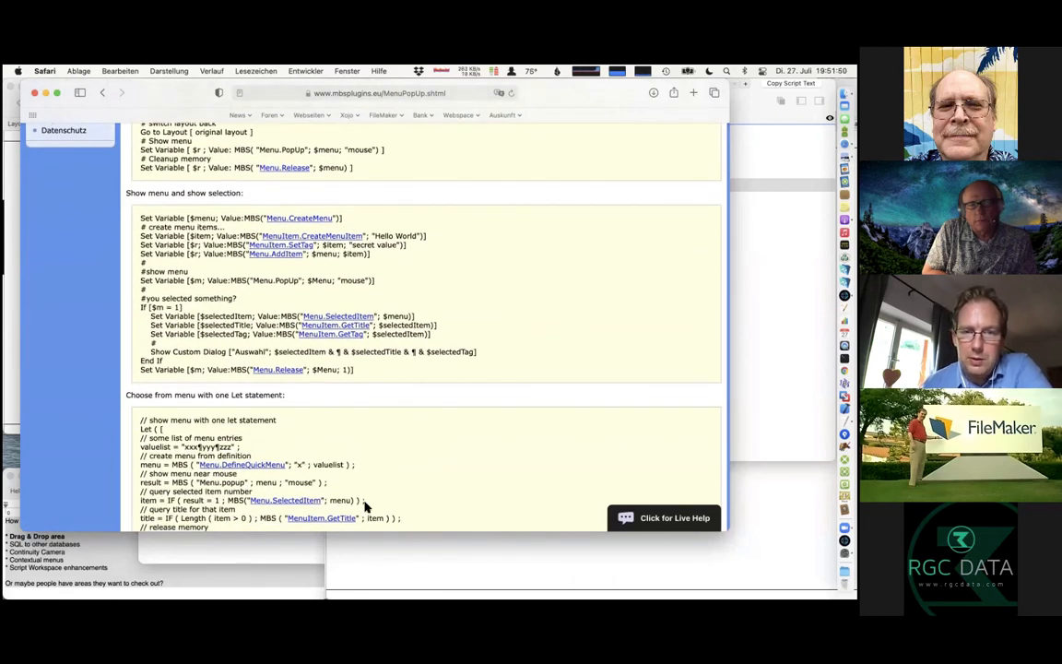
# - Switch to FileMaker's Popup Menu window, look through its menu bar, and display and dismiss the demo popup menu
pyautogui.click(376, 550)
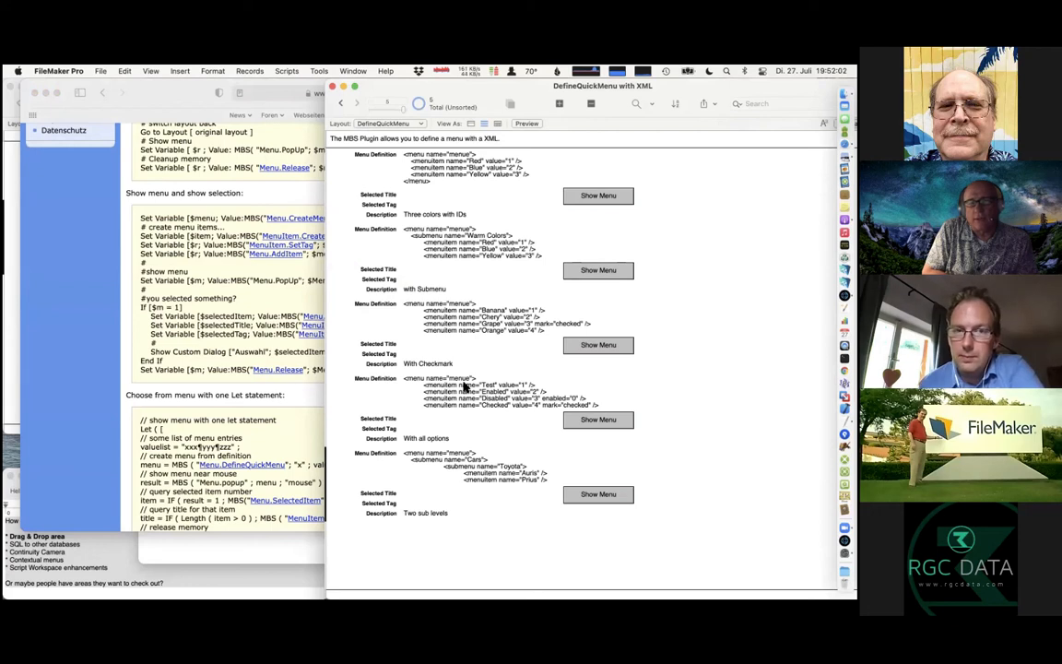
pyautogui.click(283, 549)
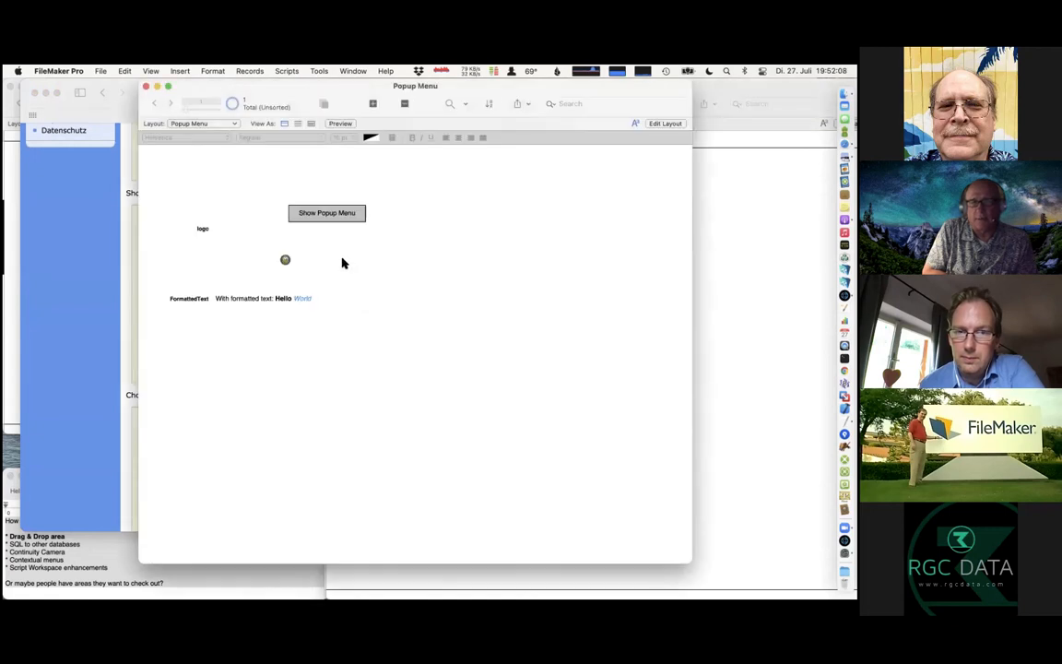
pyautogui.click(219, 71)
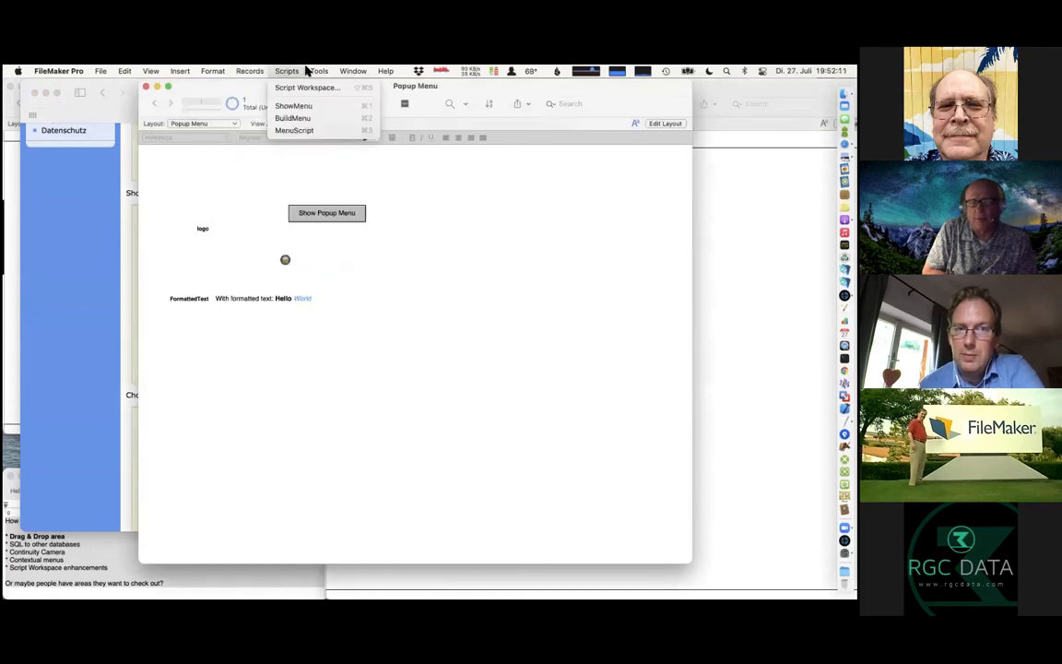
pyautogui.click(236, 71)
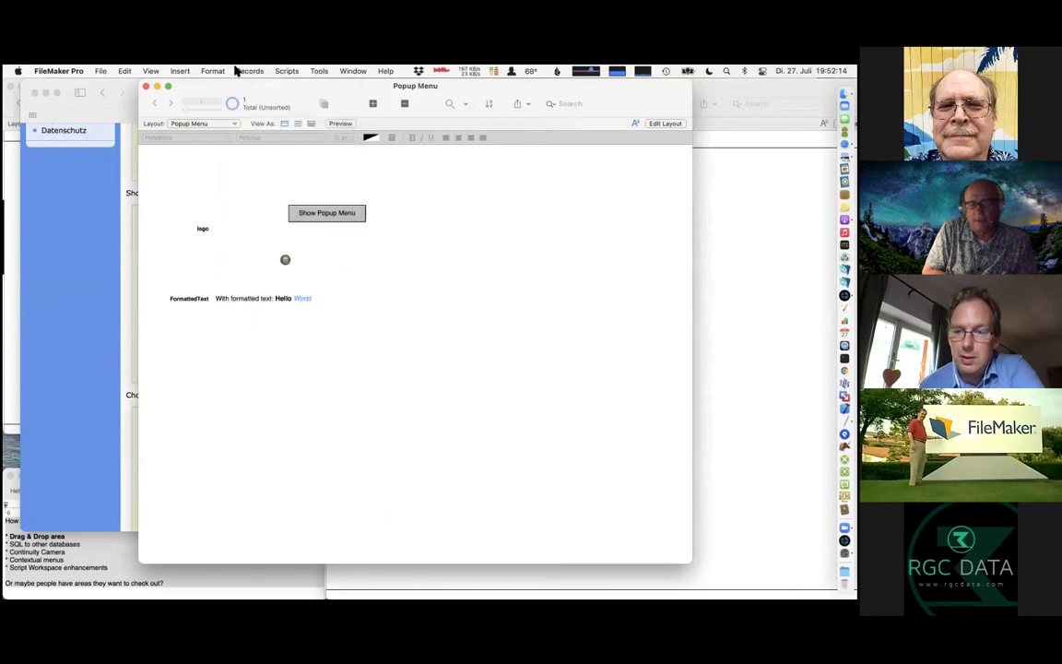
pyautogui.click(310, 214)
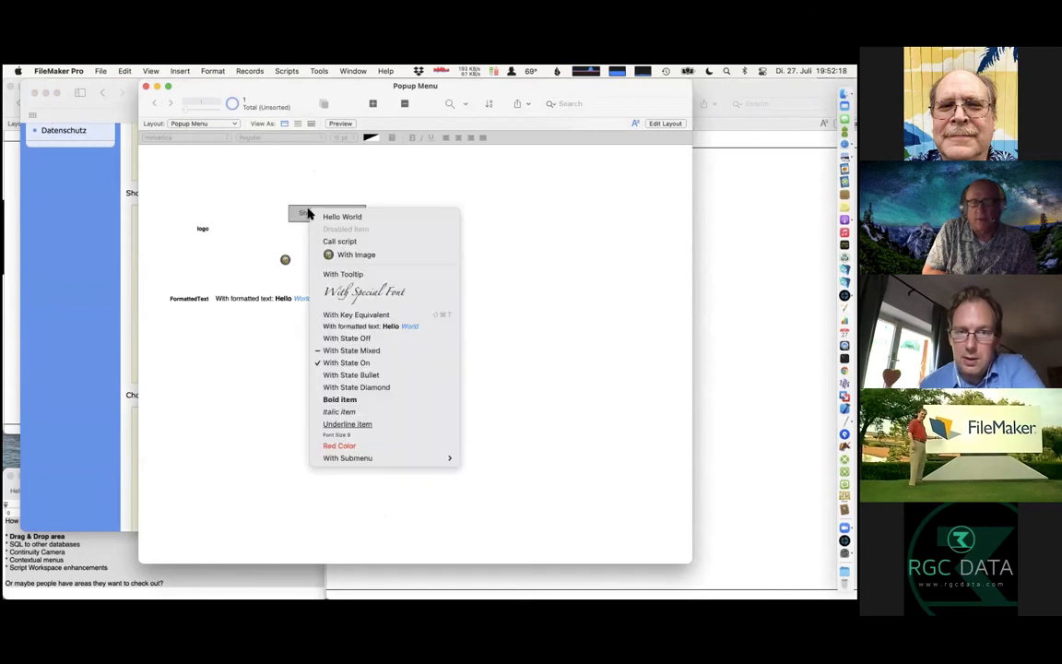
pyautogui.click(325, 191)
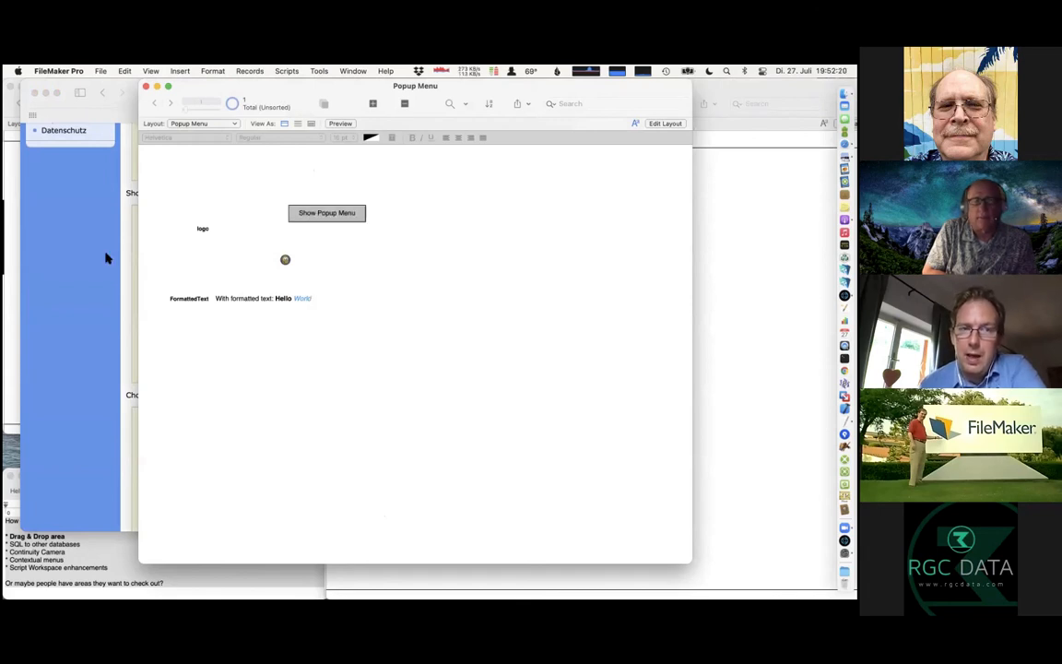
# - Return to Safari and open the Menubar component page from the MBS plugin documentation's topics list
pyautogui.click(107, 258)
pyautogui.scroll(15, 107, 258)
pyautogui.click(136, 164)
pyautogui.scroll(-5, 205, 285)
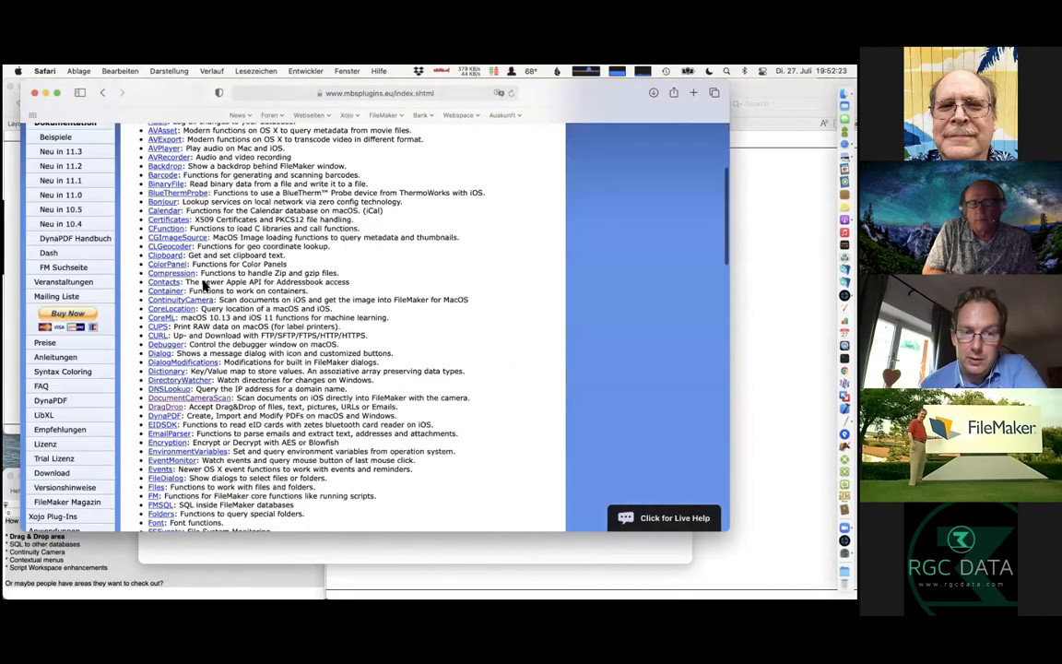
pyautogui.scroll(-10, 204, 285)
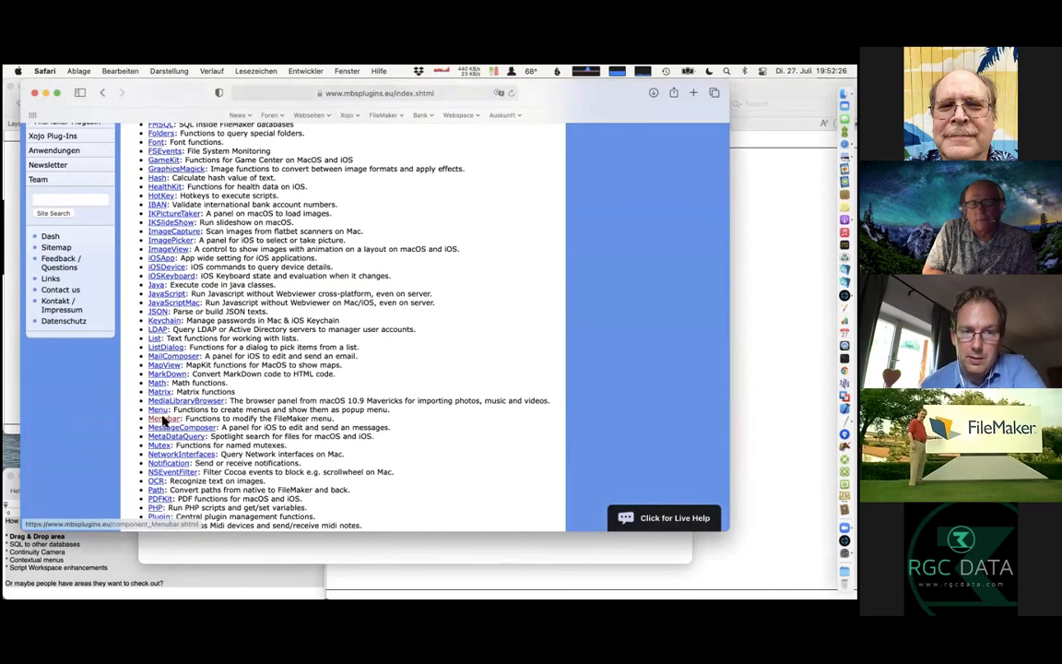
pyautogui.click(163, 419)
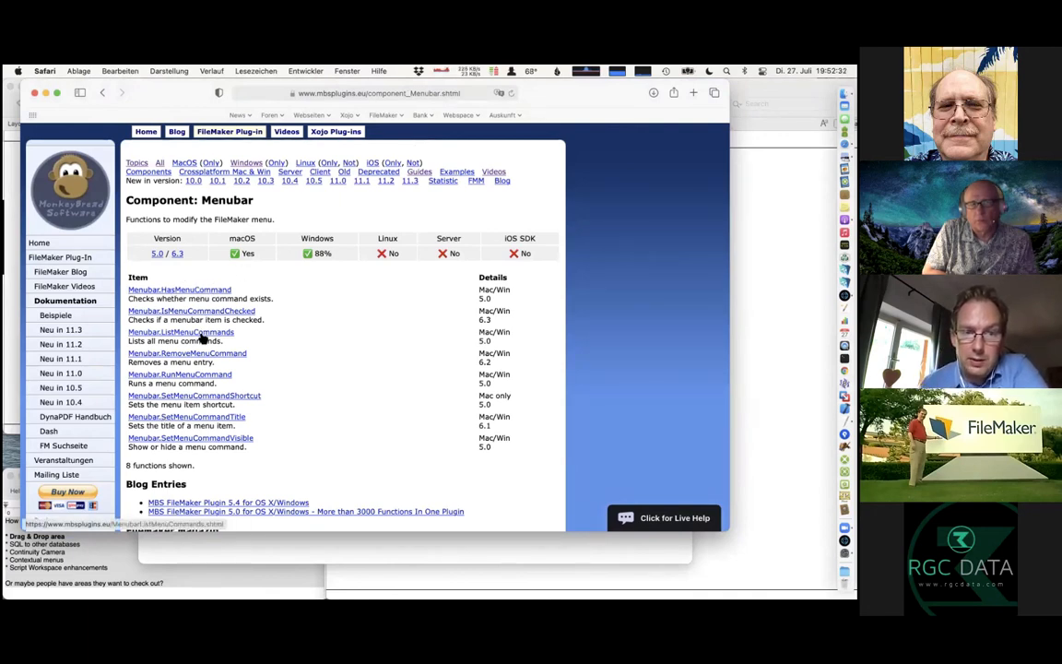
# - Open the Menubar.SetMenuCommandTitle page and highlight the original and replacement titles in the example that renames the quit menu item
pyautogui.scroll(-2, 201, 339)
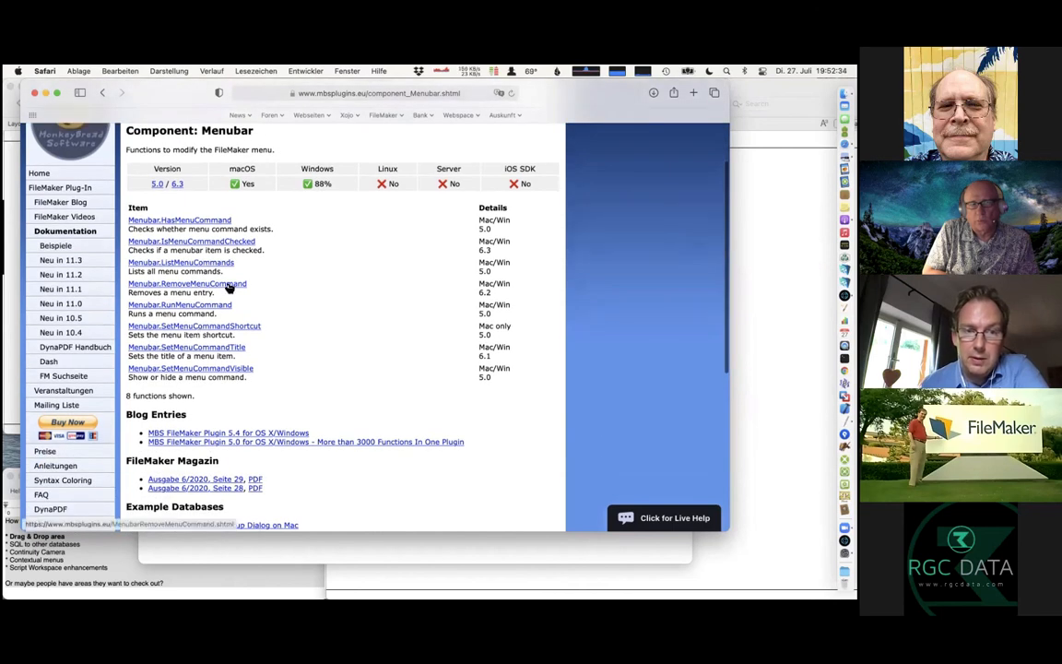
pyautogui.click(211, 347)
pyautogui.scroll(-2, 300, 399)
pyautogui.scroll(-5, 301, 399)
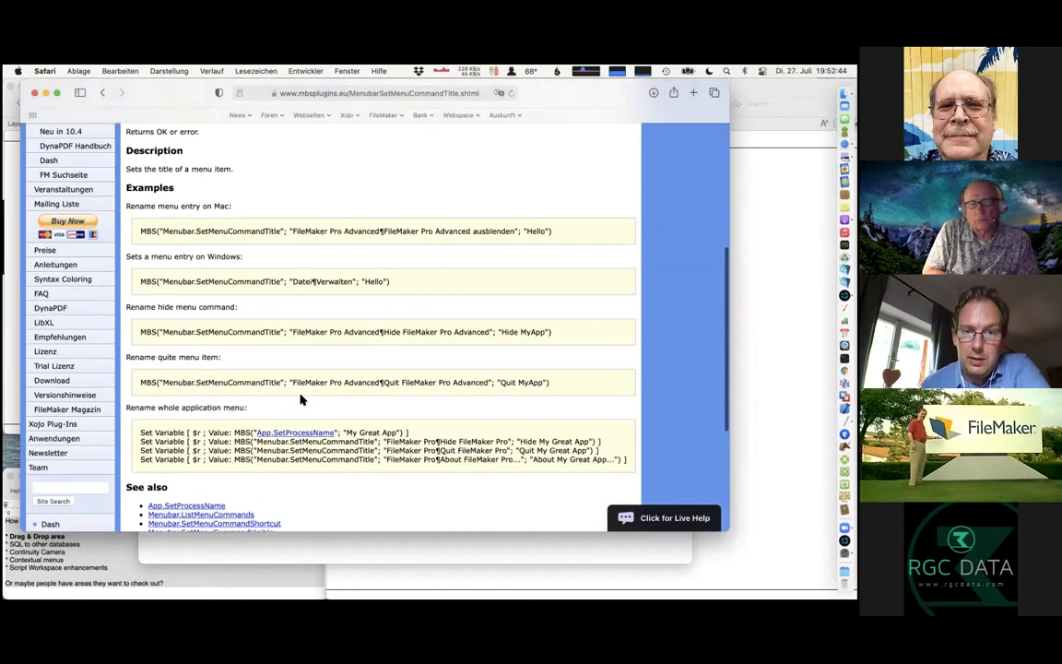
pyautogui.scroll(-1, 301, 399)
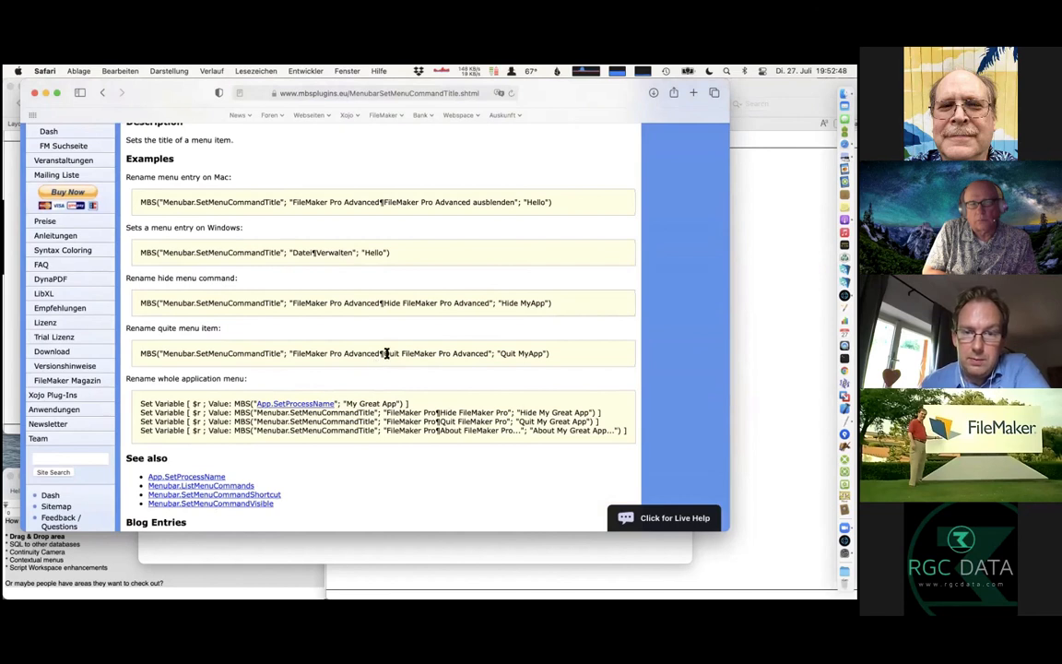
pyautogui.moveTo(383, 356); pyautogui.dragTo(489, 353)
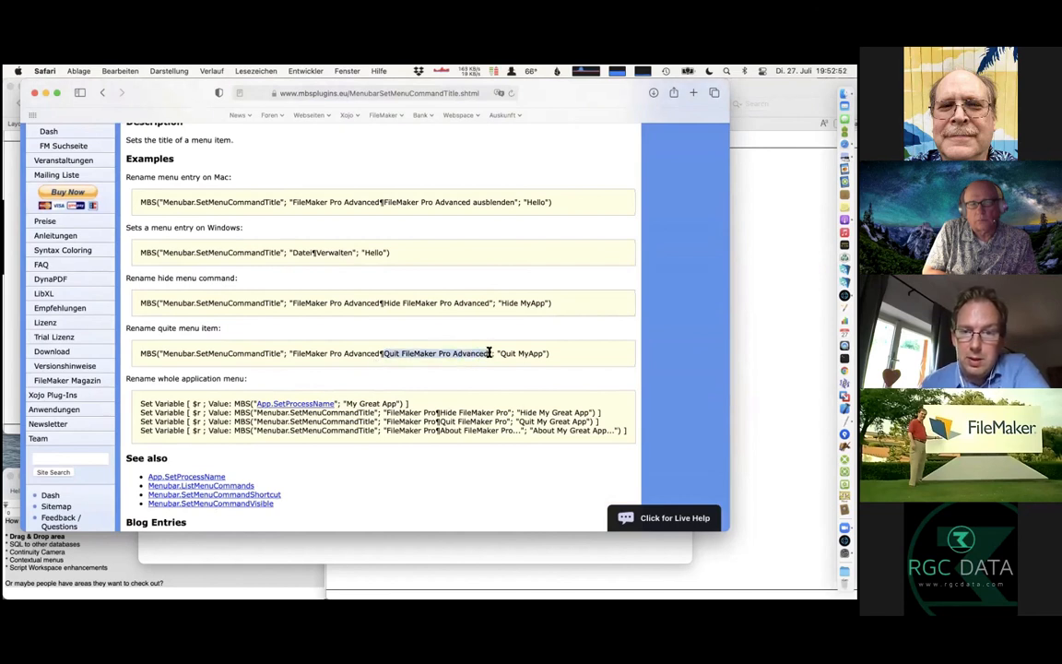
pyautogui.moveTo(501, 354); pyautogui.dragTo(556, 355)
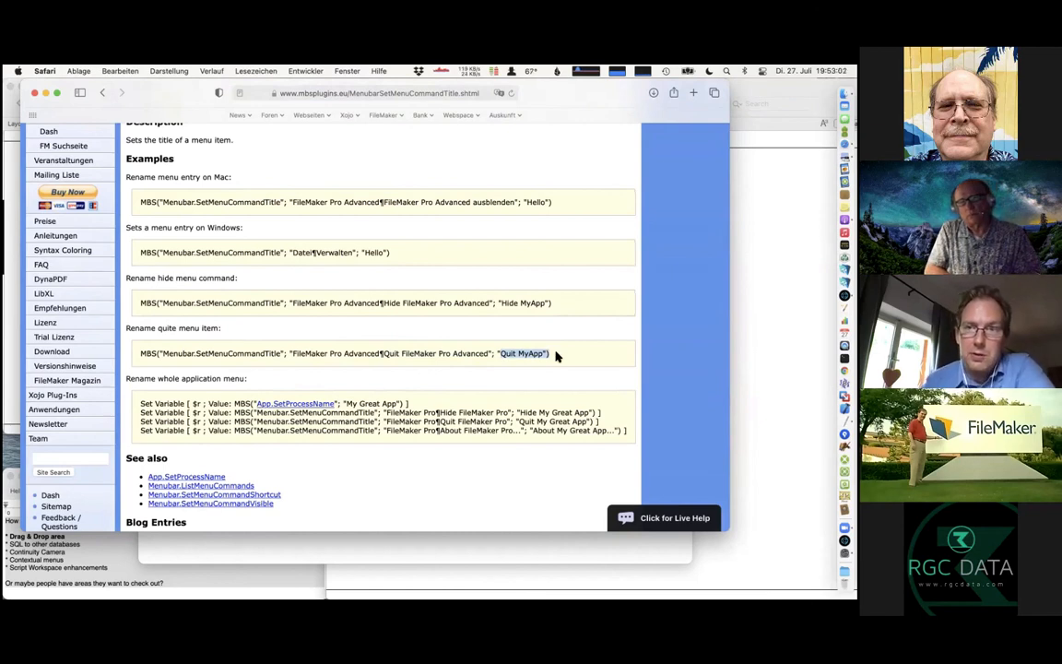
# - Go back to the Menubar component, open Menubar.RunMenuCommand, and examine its parameters and the debugger, format bar and hotkey examples
pyautogui.press('super+Left')
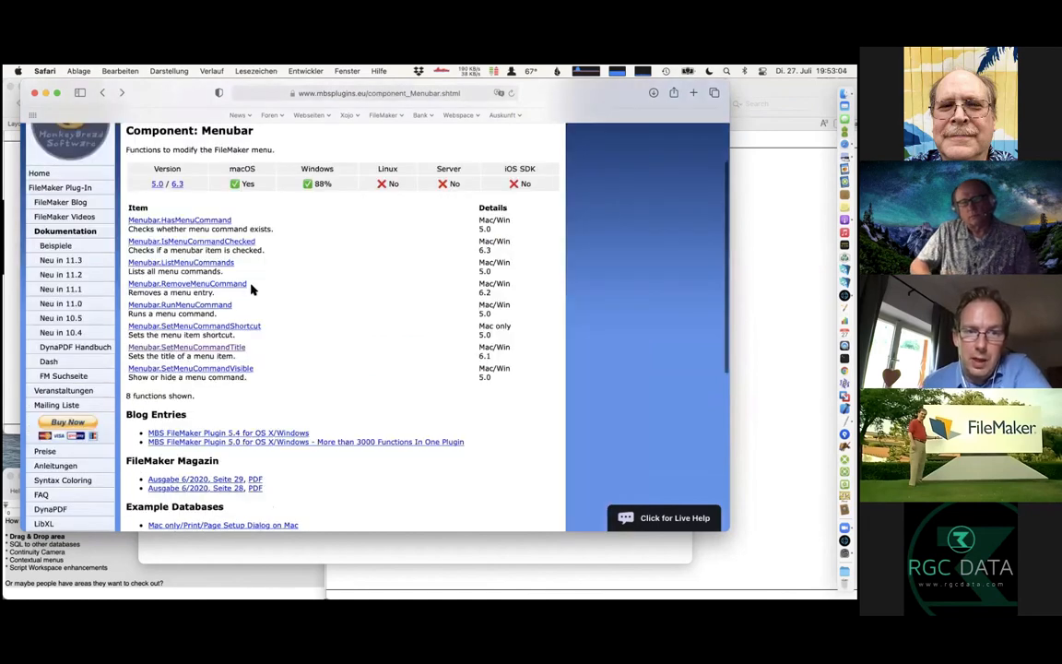
pyautogui.click(213, 304)
pyautogui.scroll(-10, 341, 390)
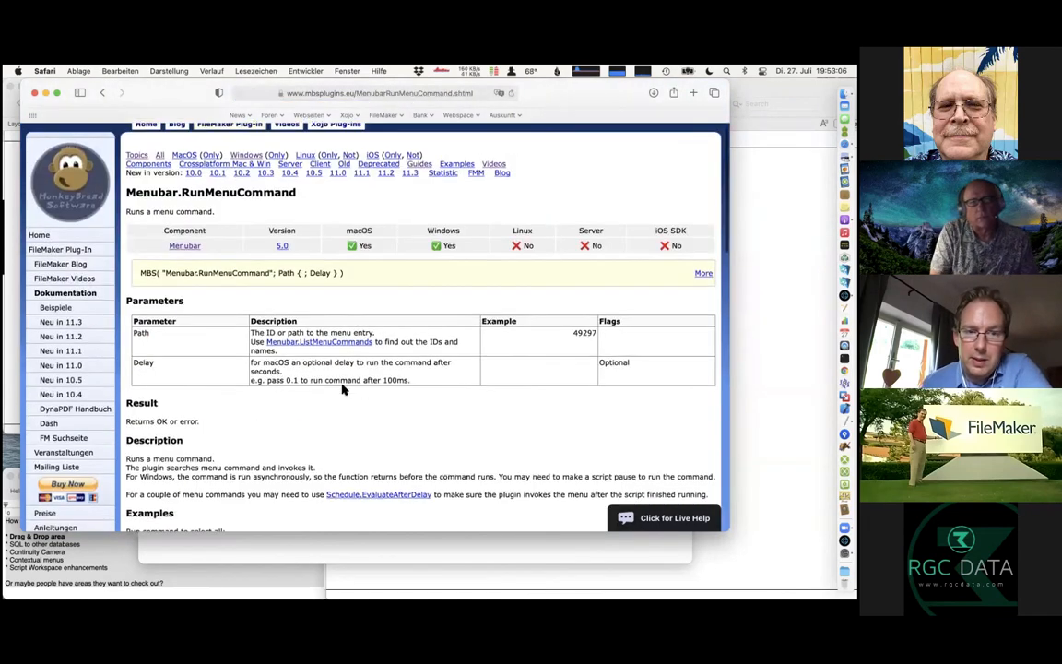
pyautogui.scroll(-2, 341, 390)
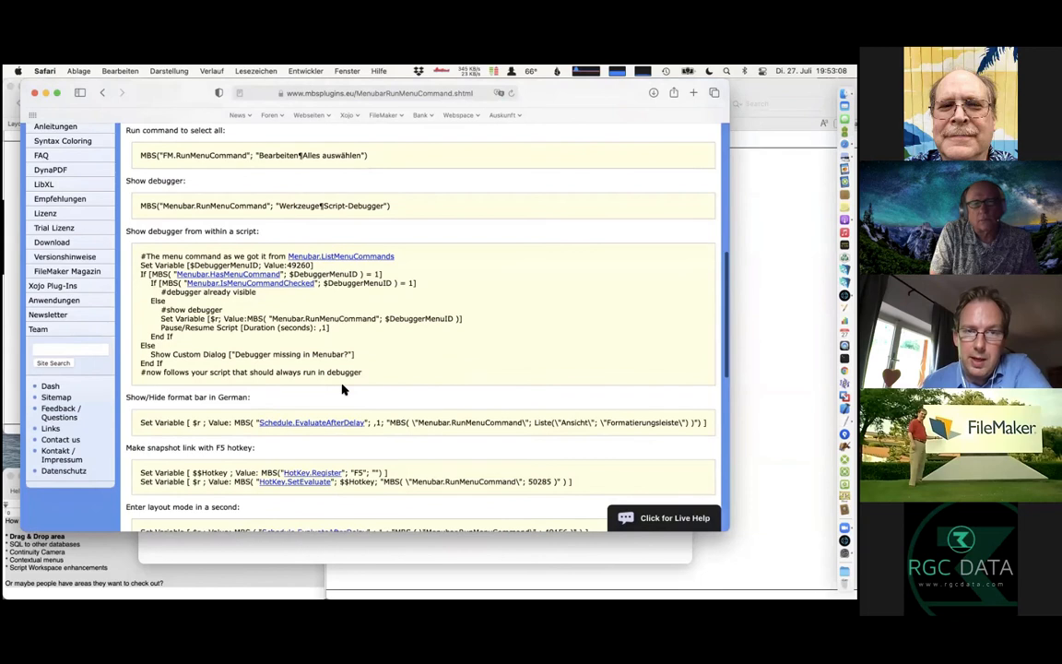
pyautogui.scroll(1, 341, 389)
pyautogui.scroll(-3, 341, 388)
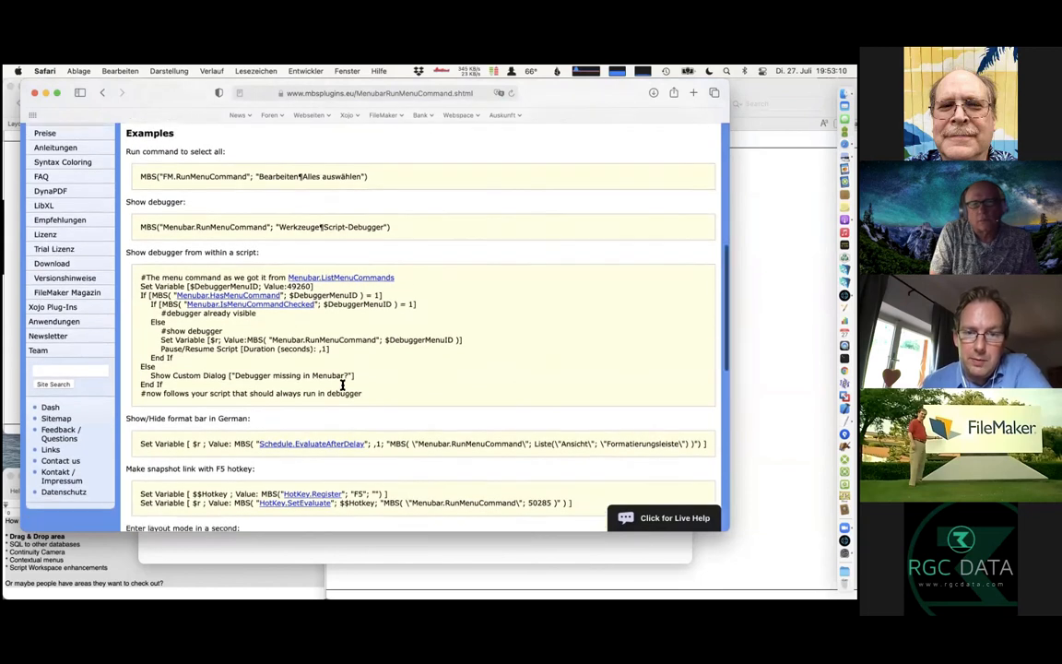
pyautogui.scroll(-2, 341, 389)
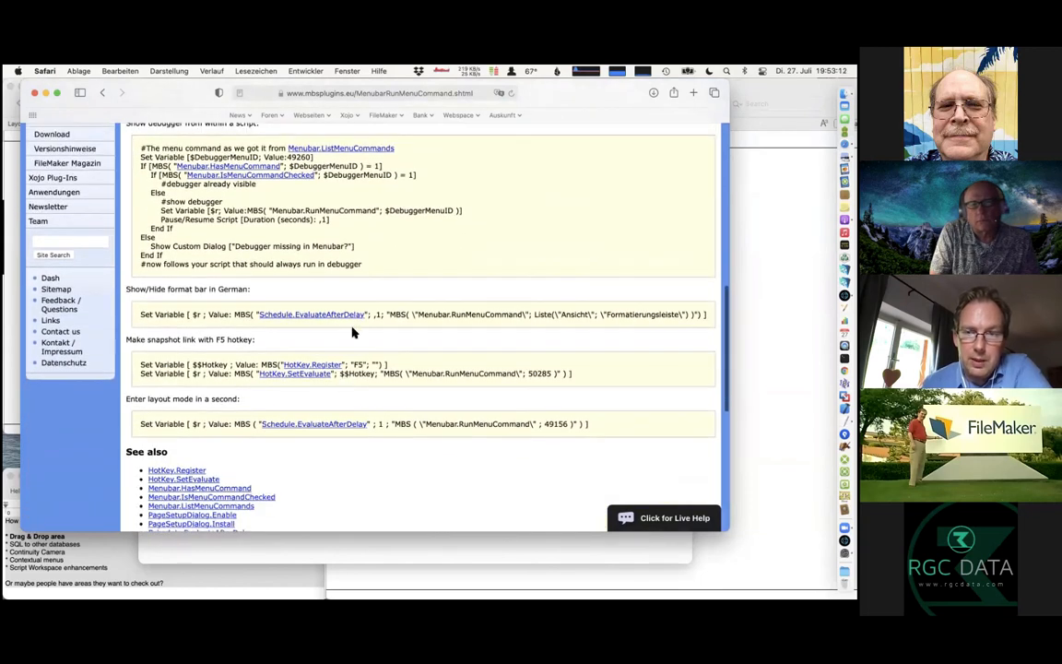
pyautogui.scroll(-1, 352, 332)
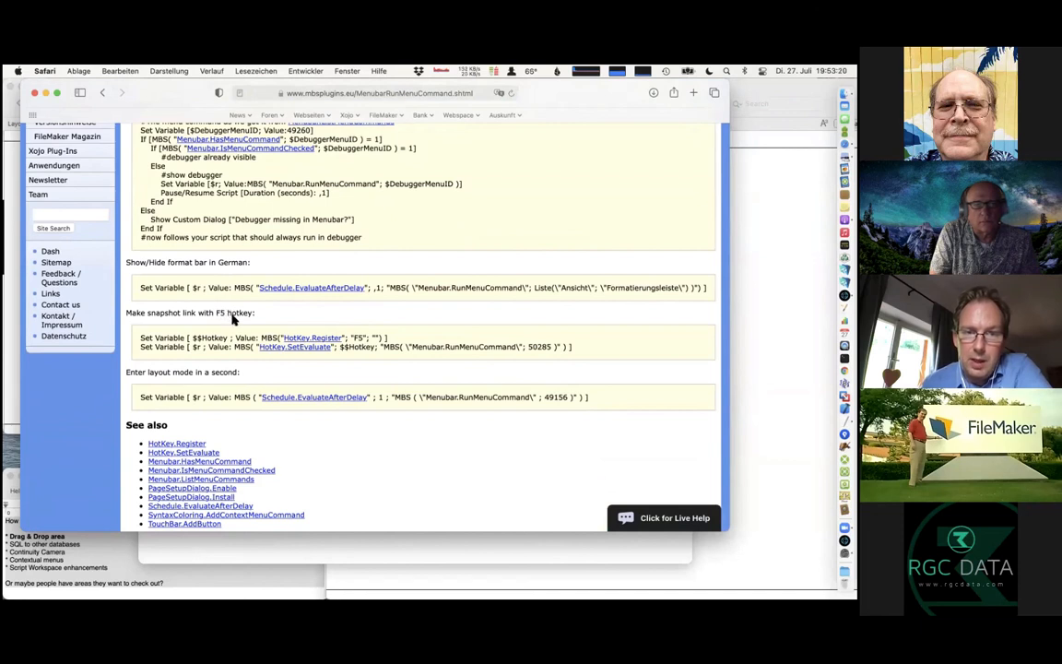
# - Highlight command ID 50285, the Ansicht and Formatierungsleiste path names, and command ID 49156 in the RunMenuCommand examples
pyautogui.doubleClick(530, 347)
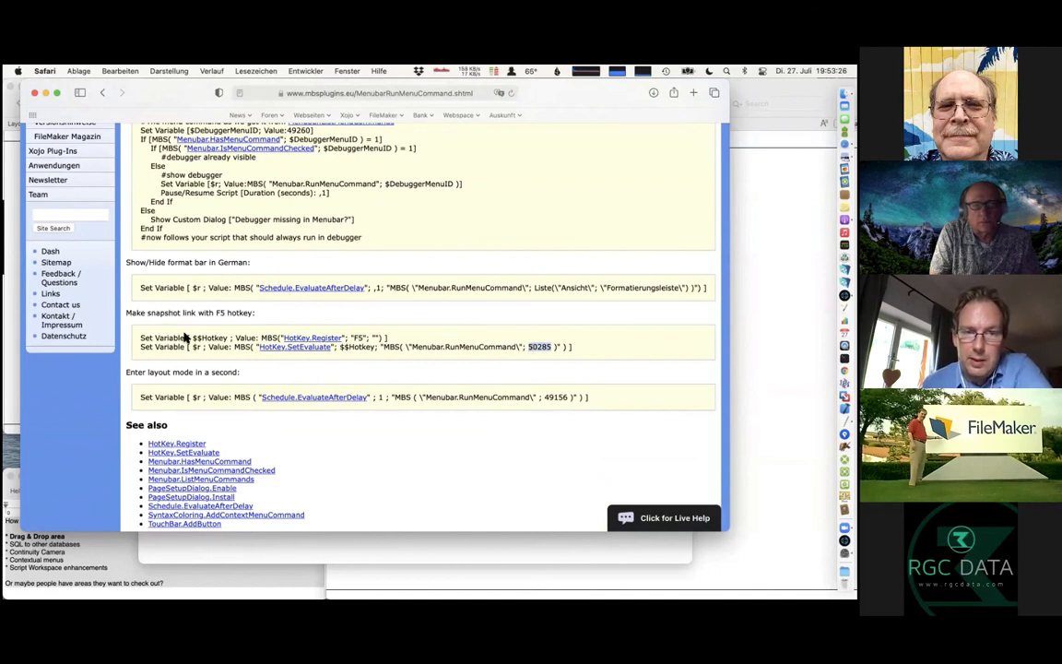
pyautogui.doubleClick(573, 288)
pyautogui.doubleClick(624, 287)
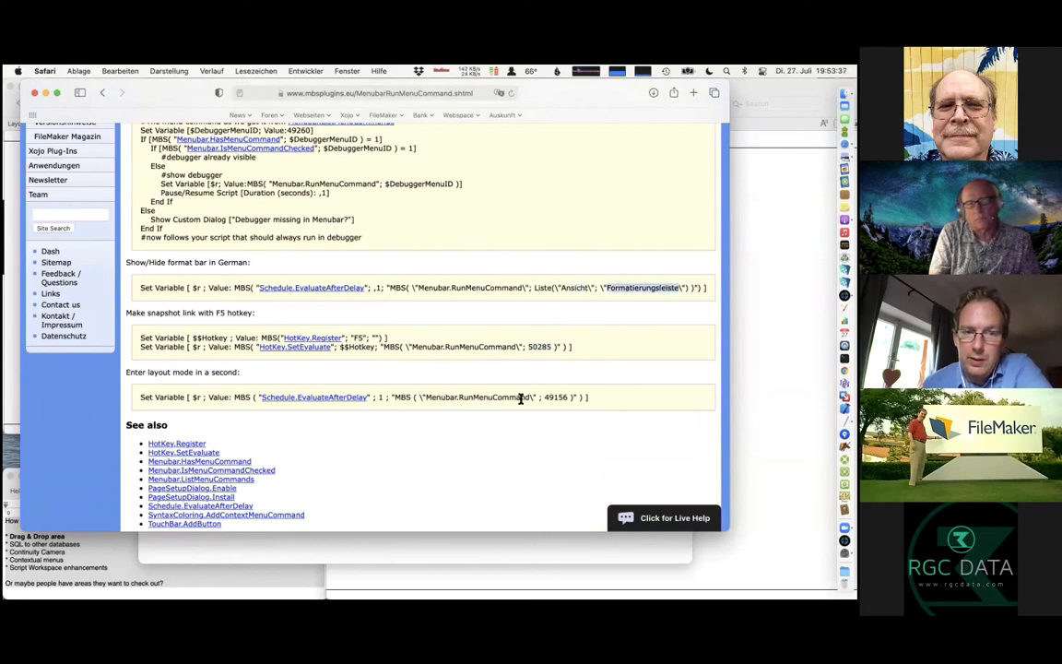
pyautogui.click(556, 398)
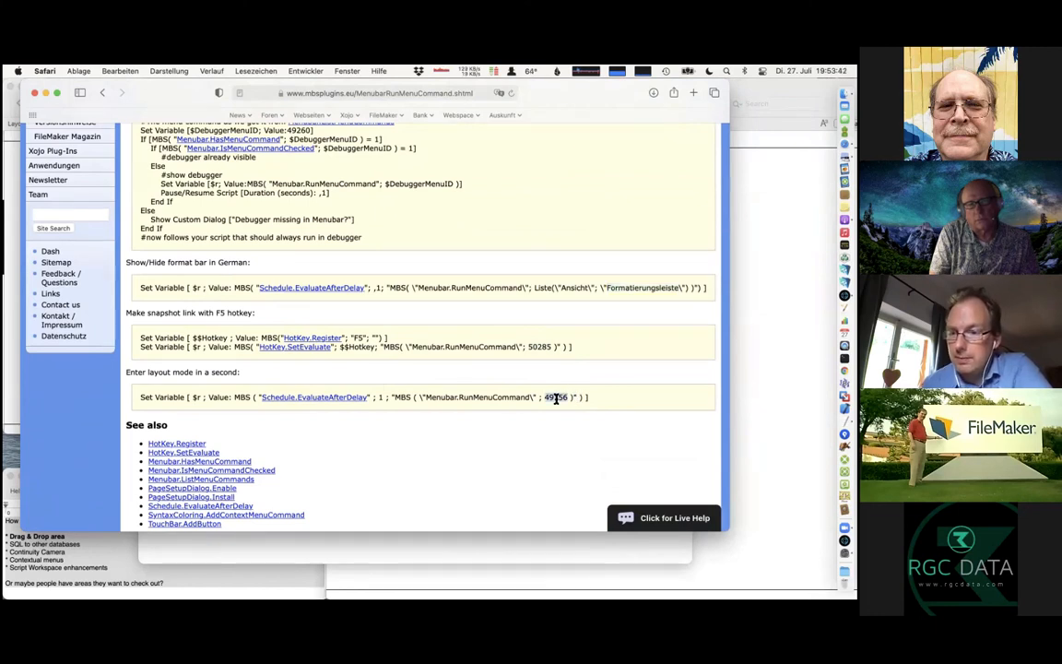
pyautogui.scroll(15, 556, 399)
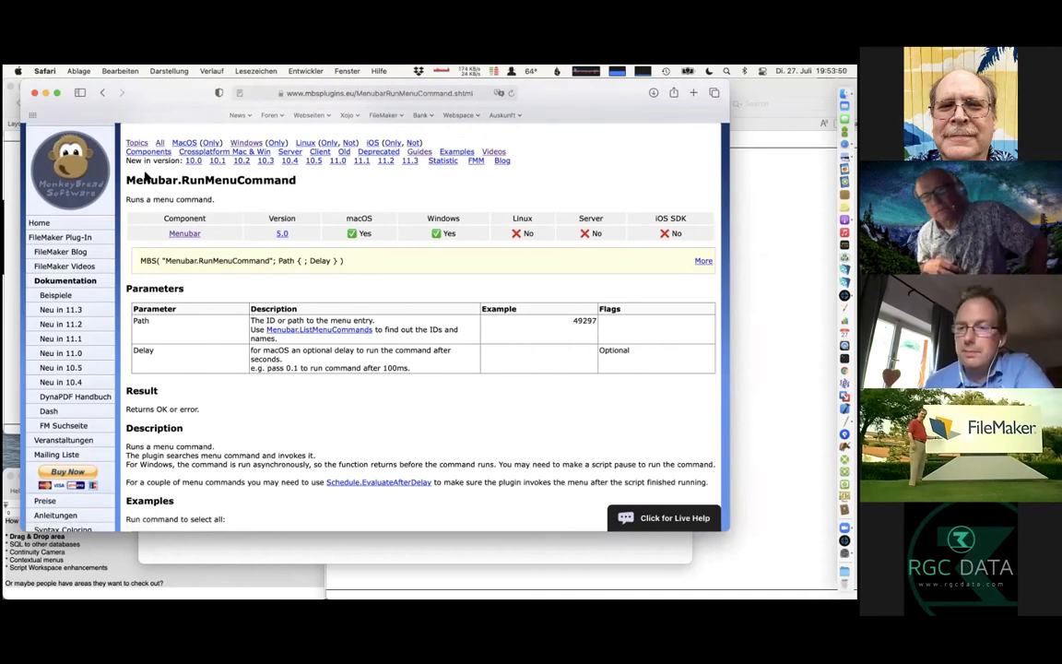
# - Switch to FileMaker's DefineQuickMenu window and point out the Database Design Report command without running it
pyautogui.click(10, 222)
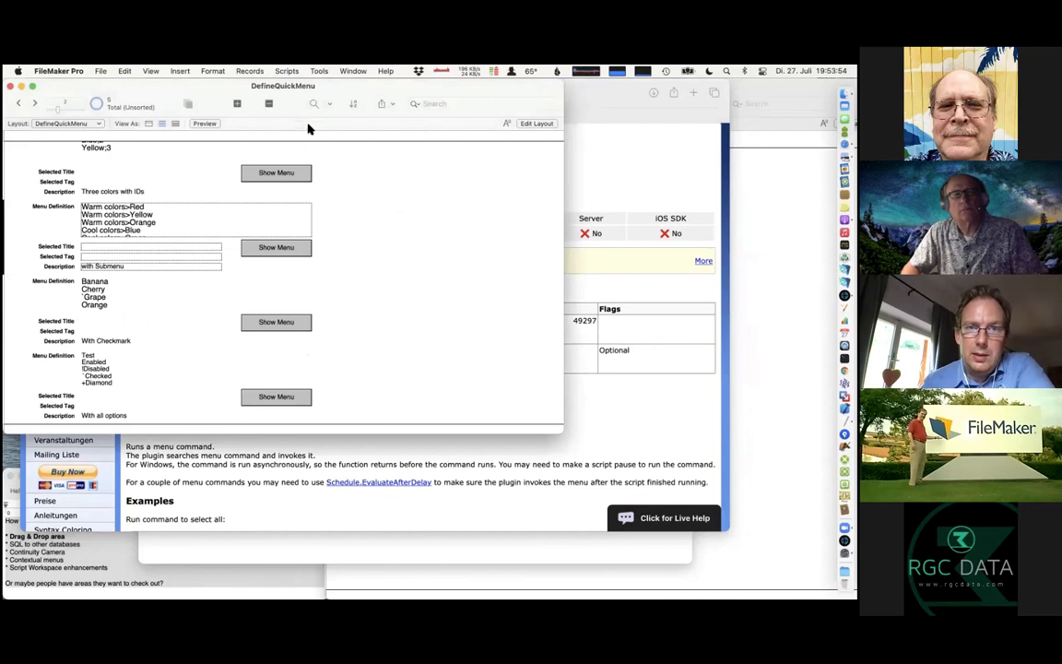
pyautogui.click(319, 72)
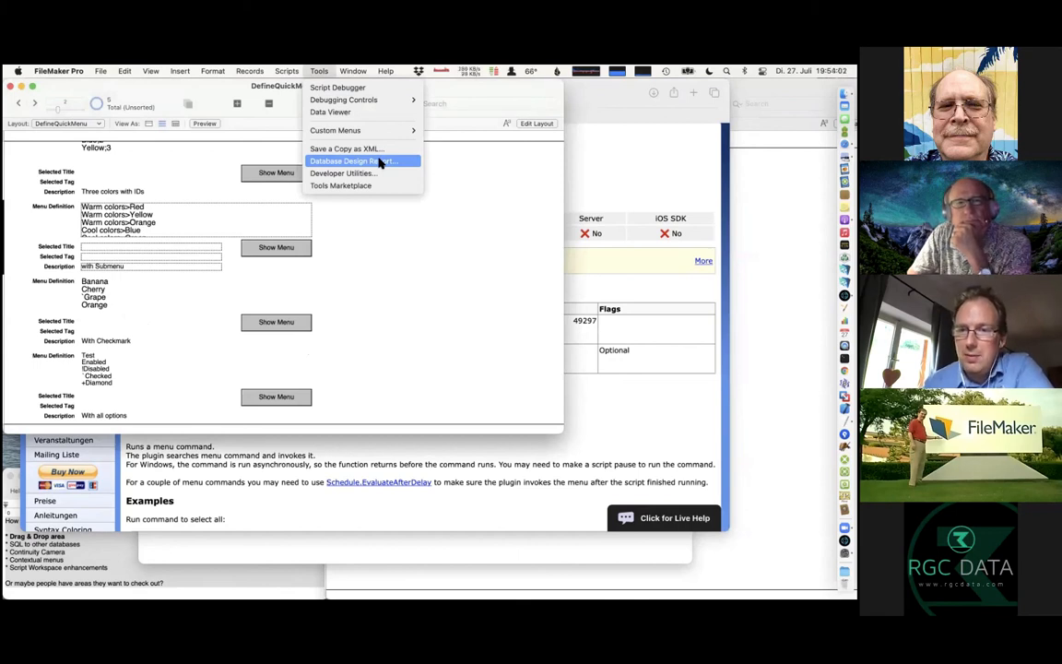
pyautogui.click(435, 162)
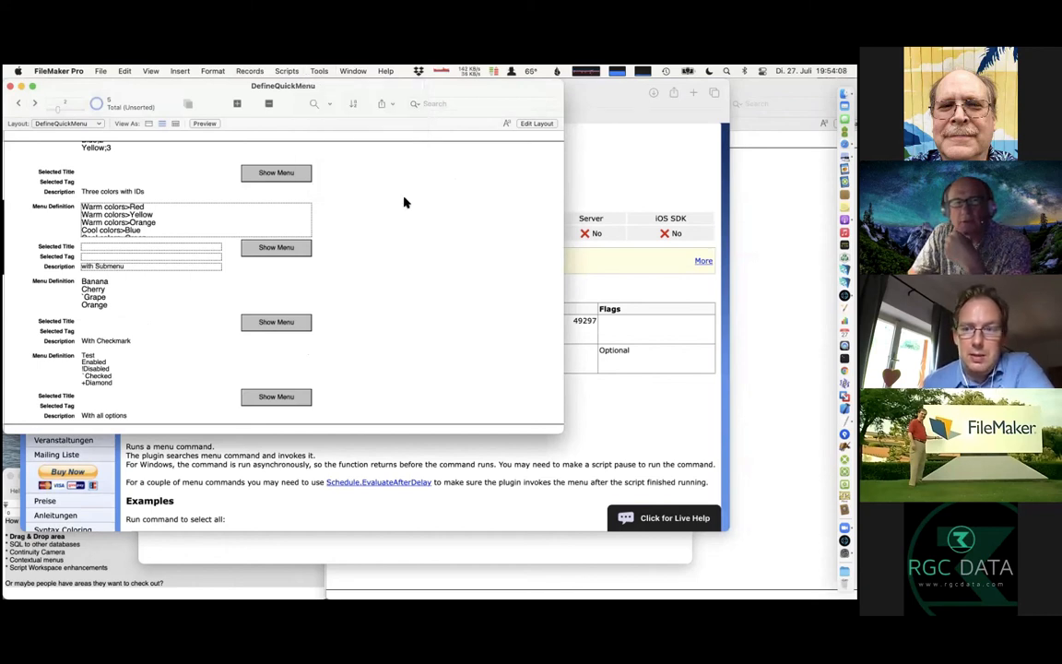
# - In Safari, search the MBS plugin site for "database design report", open the FM.RunDatabaseDesignReport page and highlight the function name
pyautogui.click(619, 218)
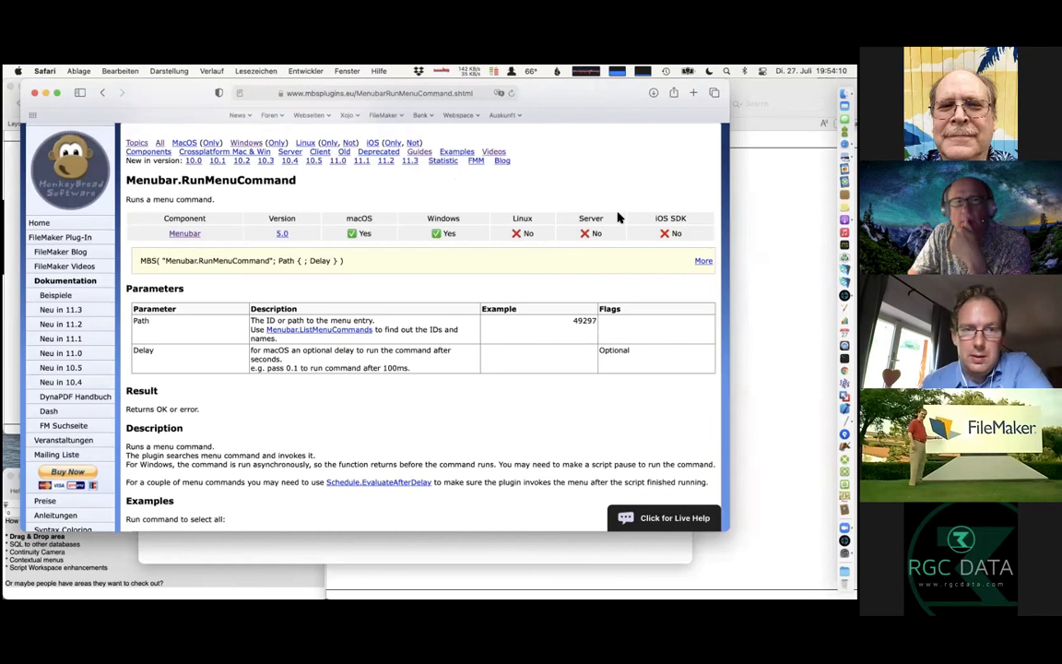
pyautogui.press('super+Left')
pyautogui.press('super+Left')
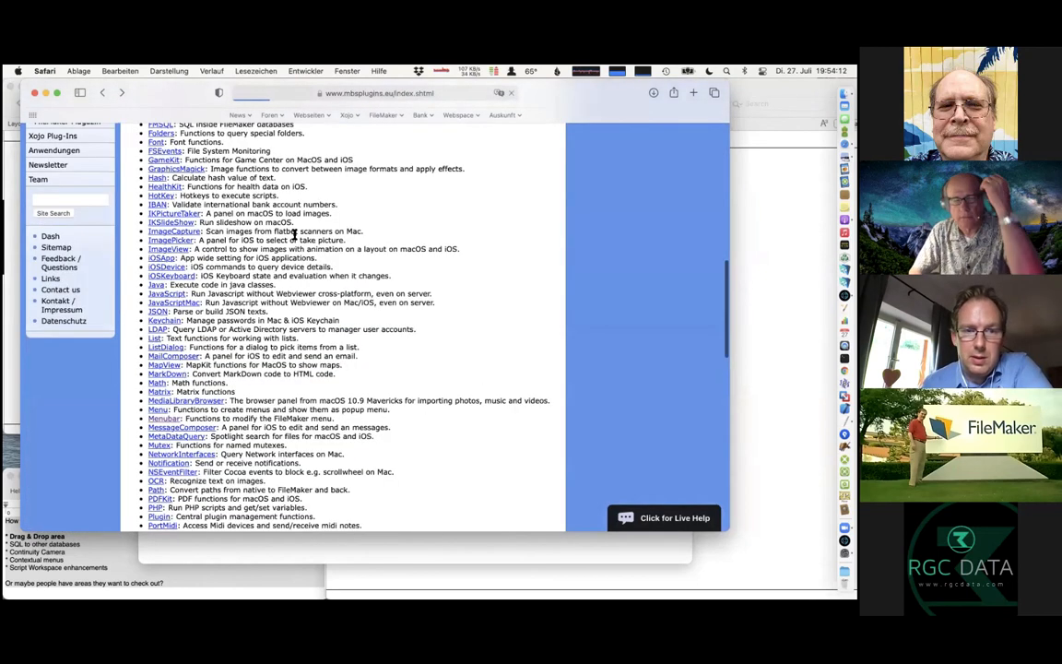
pyautogui.click(103, 204)
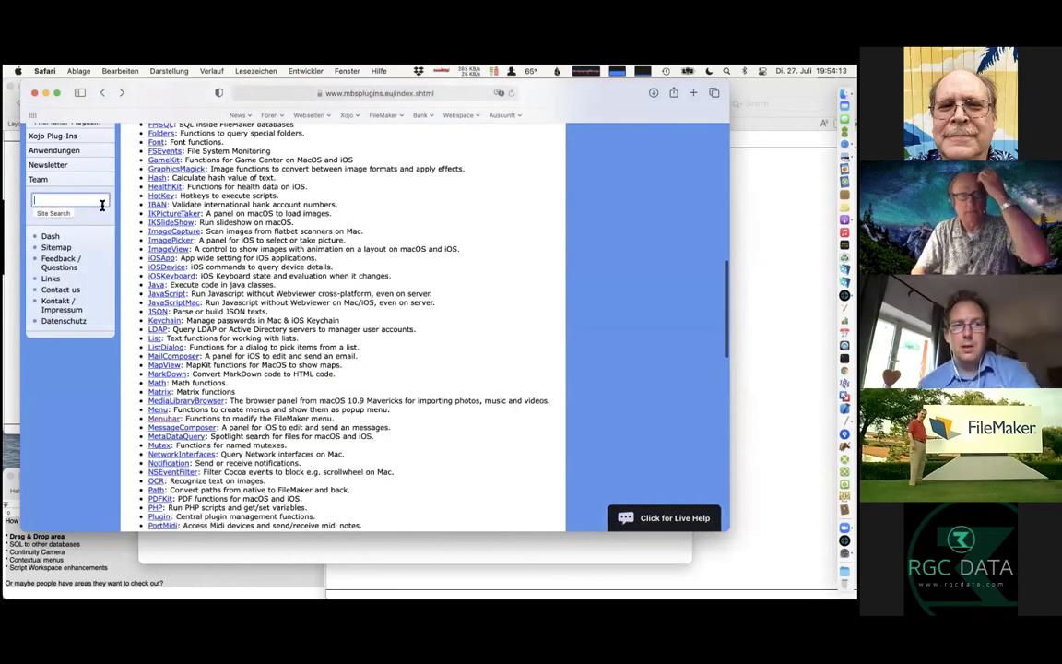
pyautogui.write('database d')
pyautogui.write('esign report')
pyautogui.press('Return')
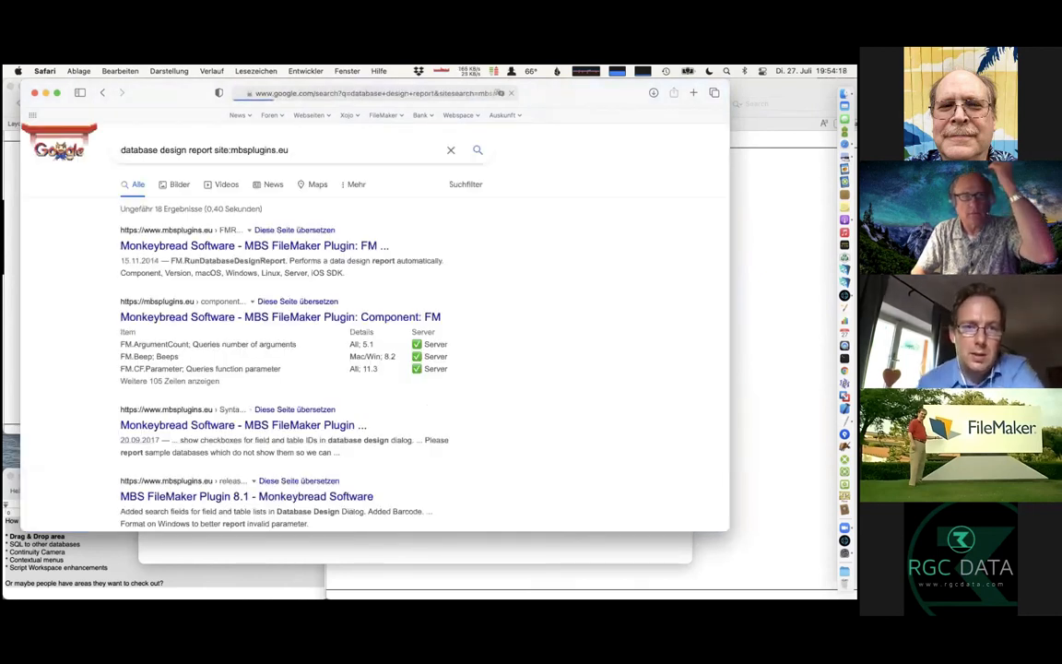
pyautogui.click(189, 247)
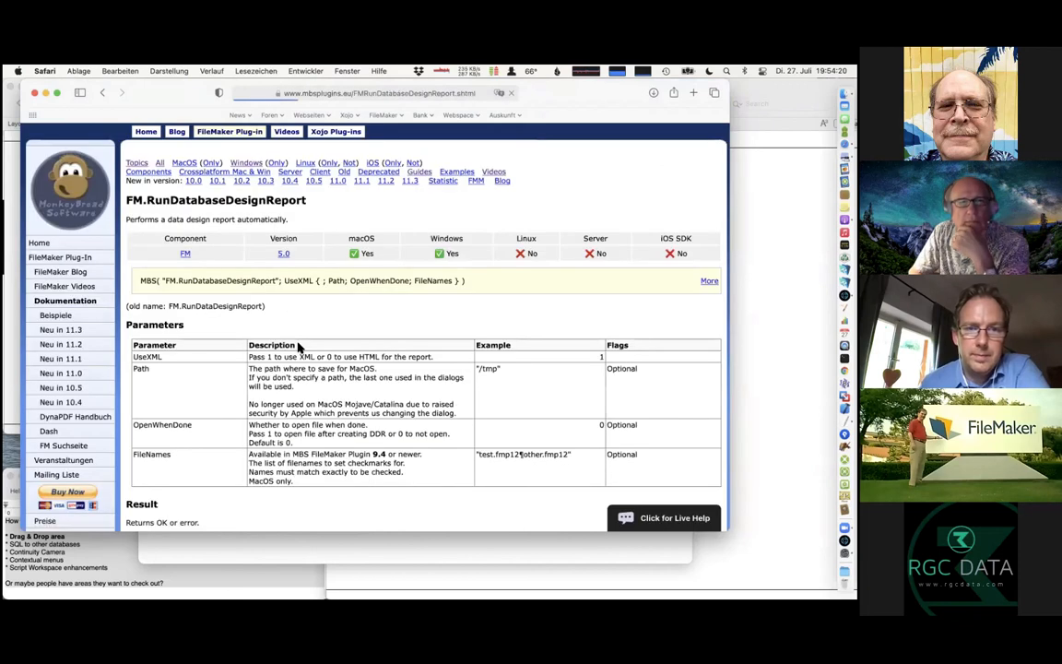
pyautogui.moveTo(178, 281); pyautogui.dragTo(276, 280)
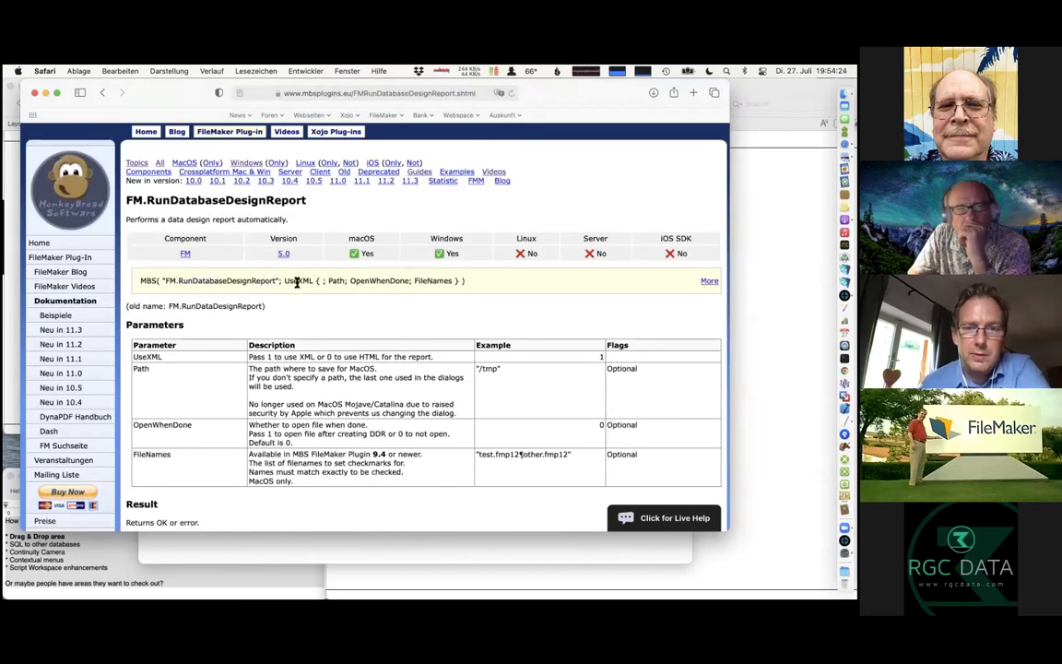
# - Highlight the UseXML parameter, part of the Path description, and the FileNames description on the FM.RunDatabaseDesignReport page
pyautogui.doubleClick(298, 280)
pyautogui.scroll(-2, 304, 295)
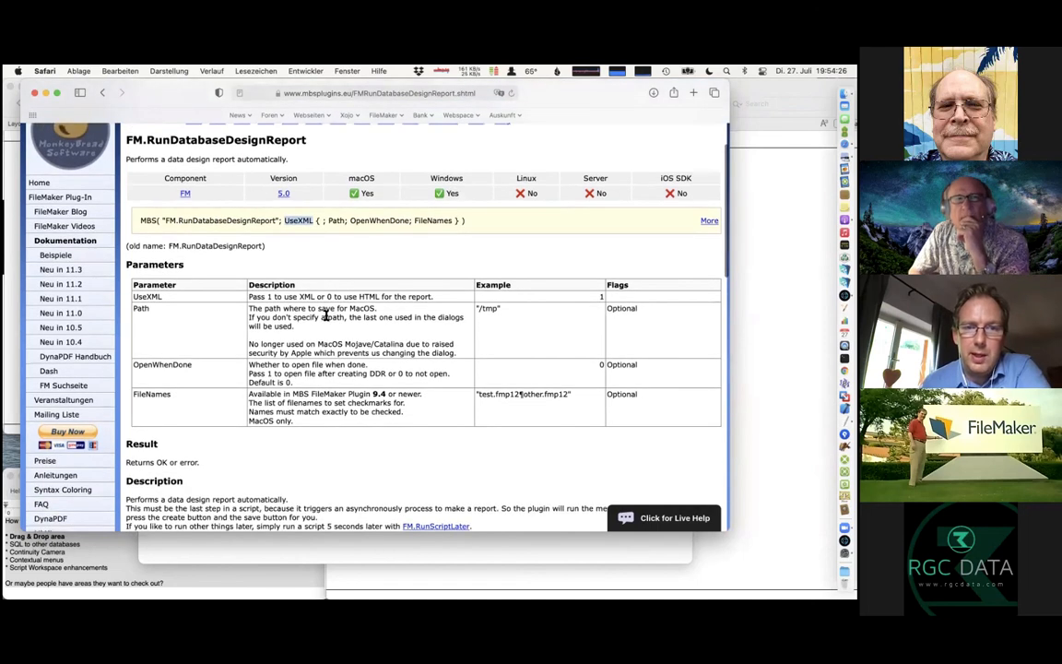
pyautogui.moveTo(317, 309); pyautogui.dragTo(329, 320)
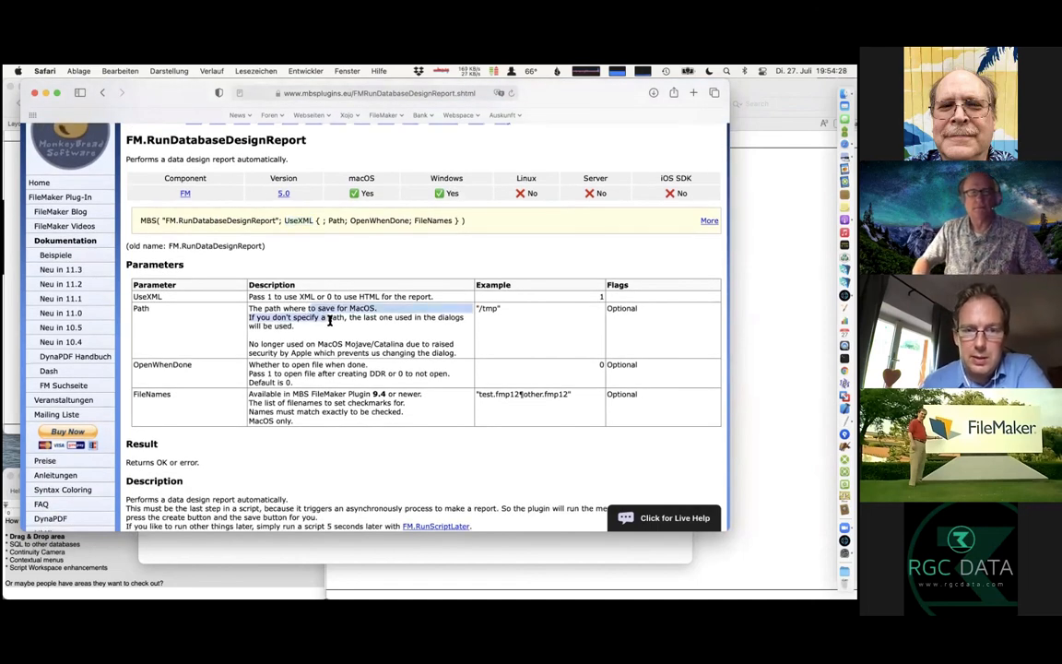
pyautogui.click(334, 329)
pyautogui.scroll(-2, 339, 333)
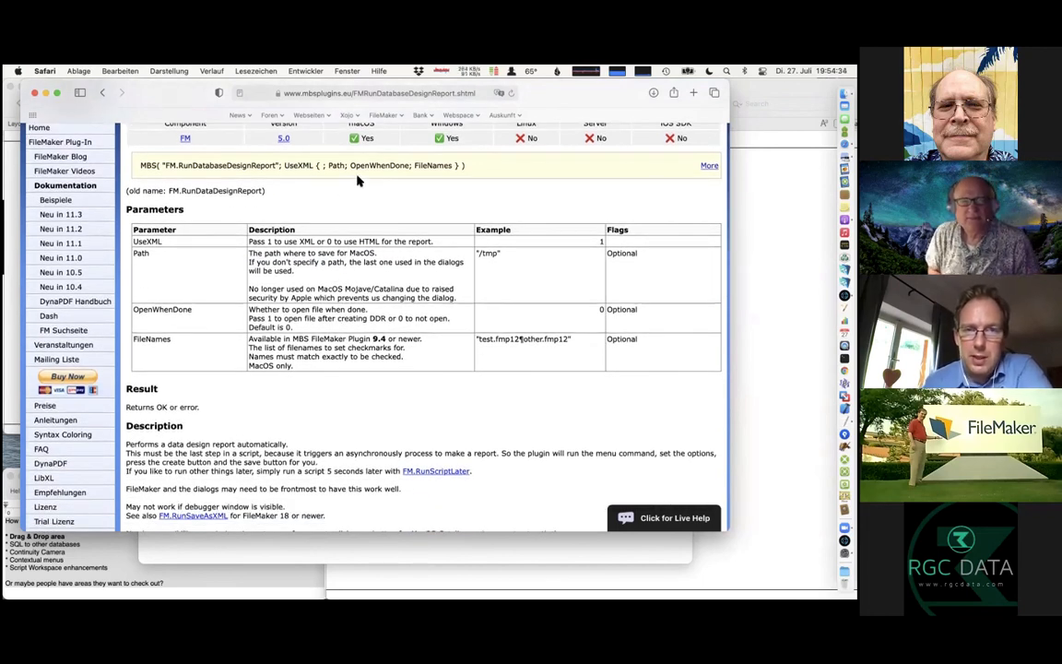
pyautogui.scroll(-3, 369, 222)
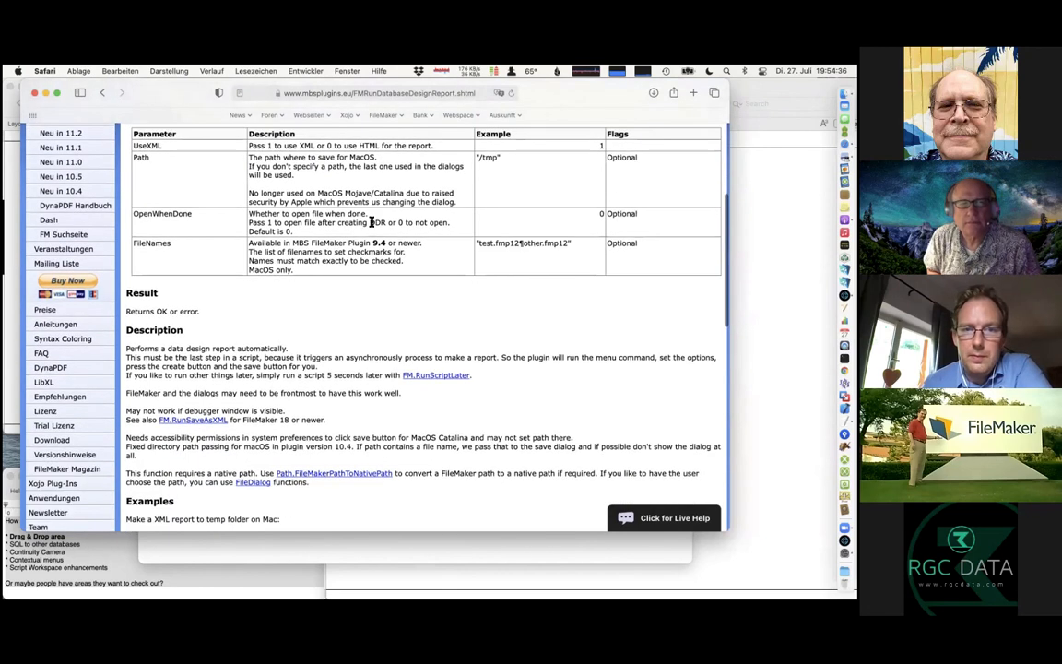
pyautogui.moveTo(310, 242); pyautogui.dragTo(358, 262)
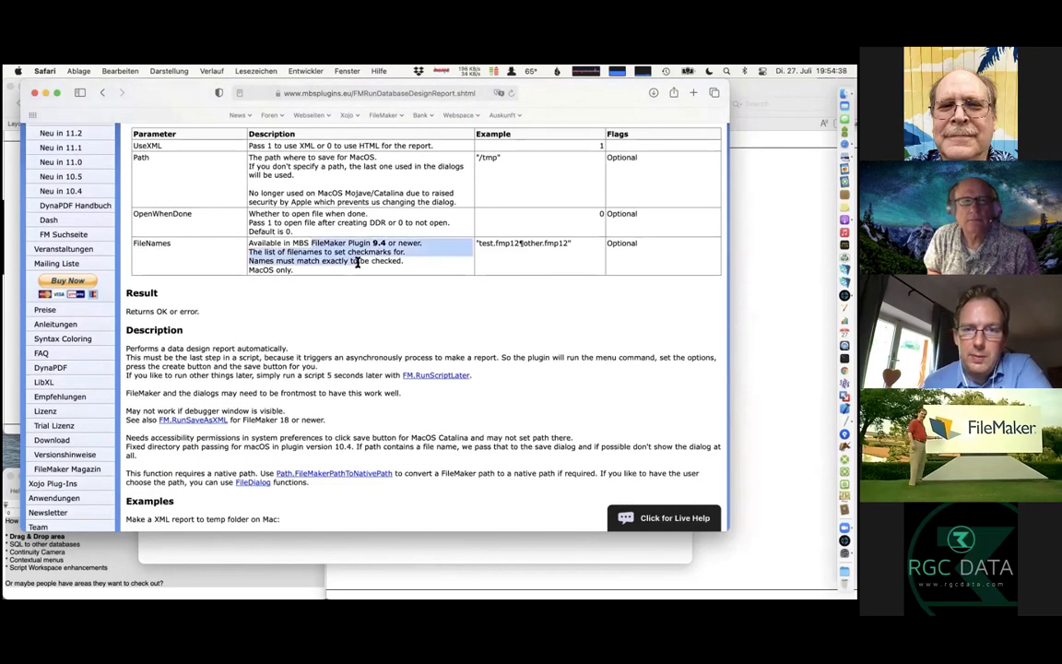
pyautogui.click(364, 273)
# - Examine the FM.RunDatabaseDesignReport examples and highlight part of the function name in the desktop export example
pyautogui.scroll(-6, 364, 273)
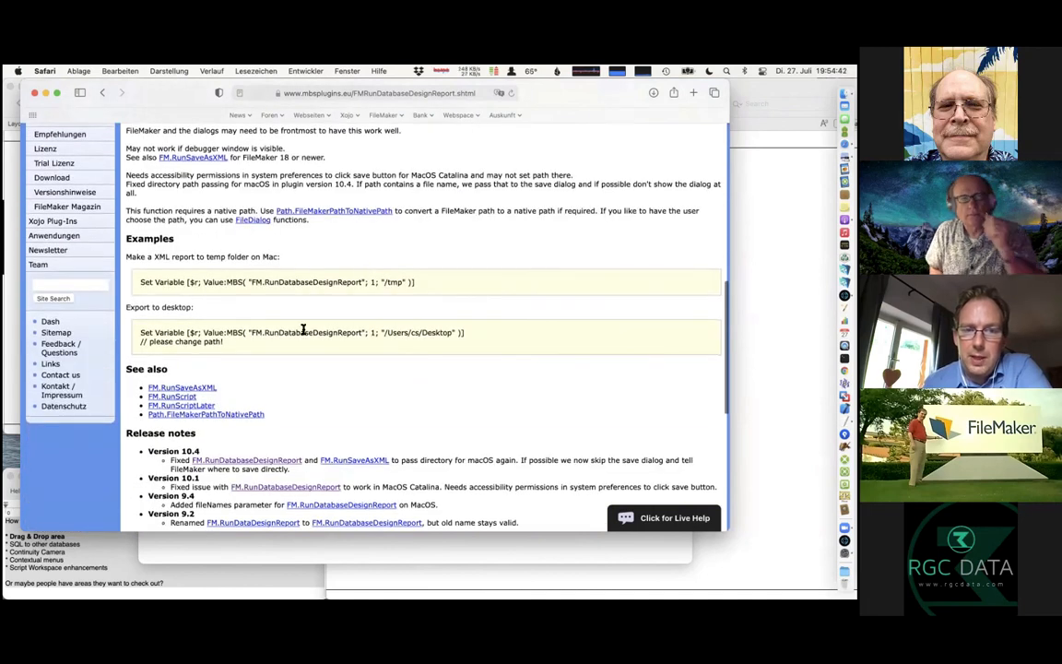
pyautogui.moveTo(301, 332); pyautogui.dragTo(342, 333)
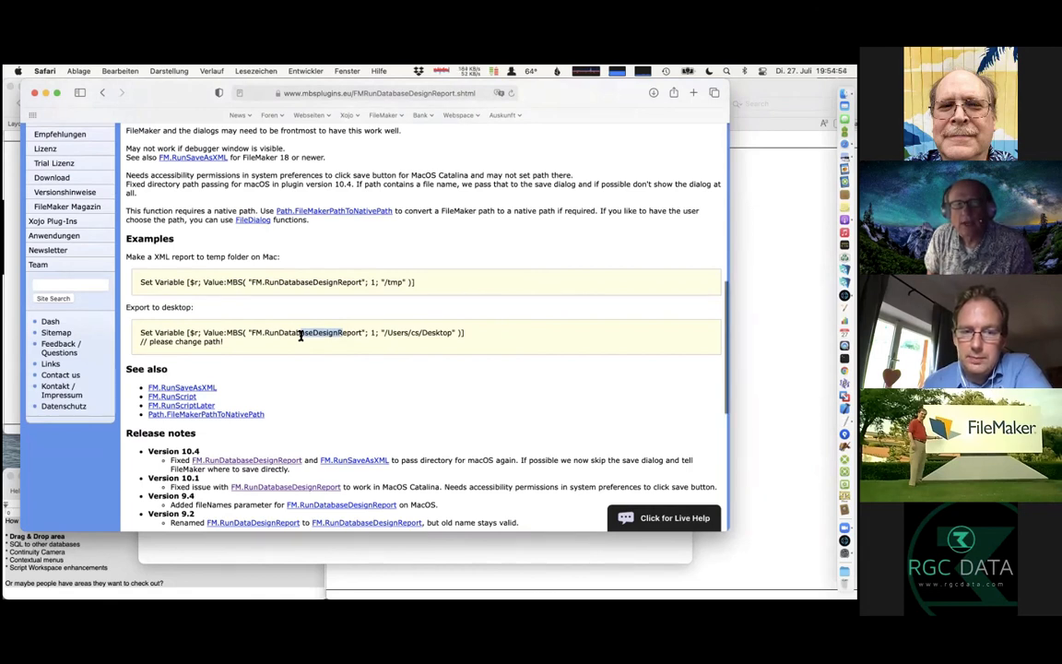
pyautogui.scroll(2, 300, 336)
pyautogui.scroll(-1, 299, 337)
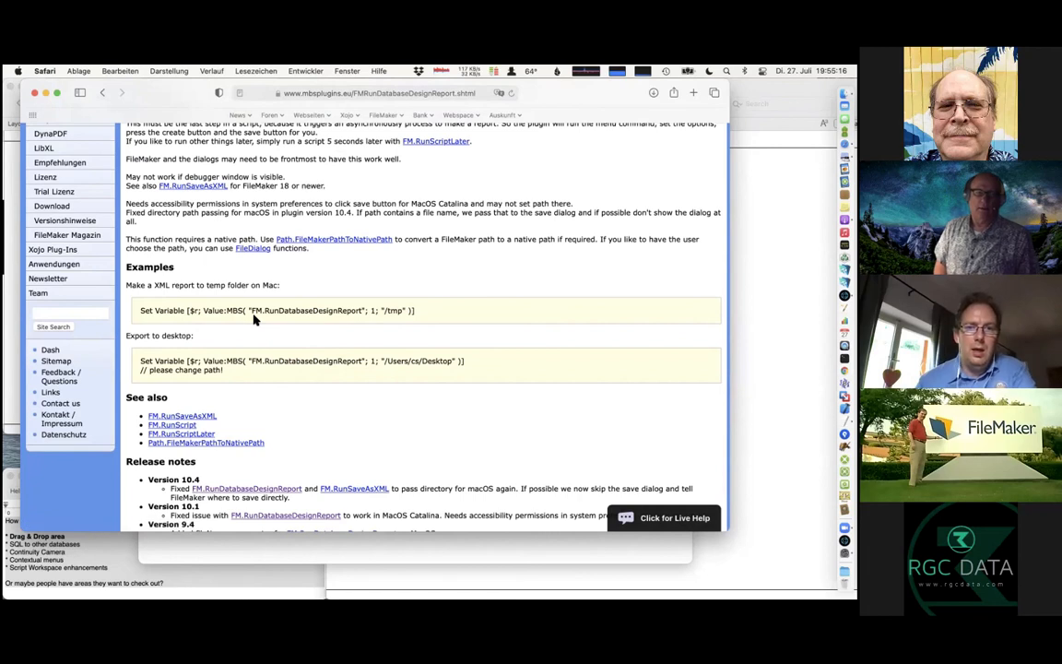
# - Close the Safari window and the DefineQuickMenu, Popup Menu and DefineQuickMenu with XML windows in FileMaker
pyautogui.click(35, 94)
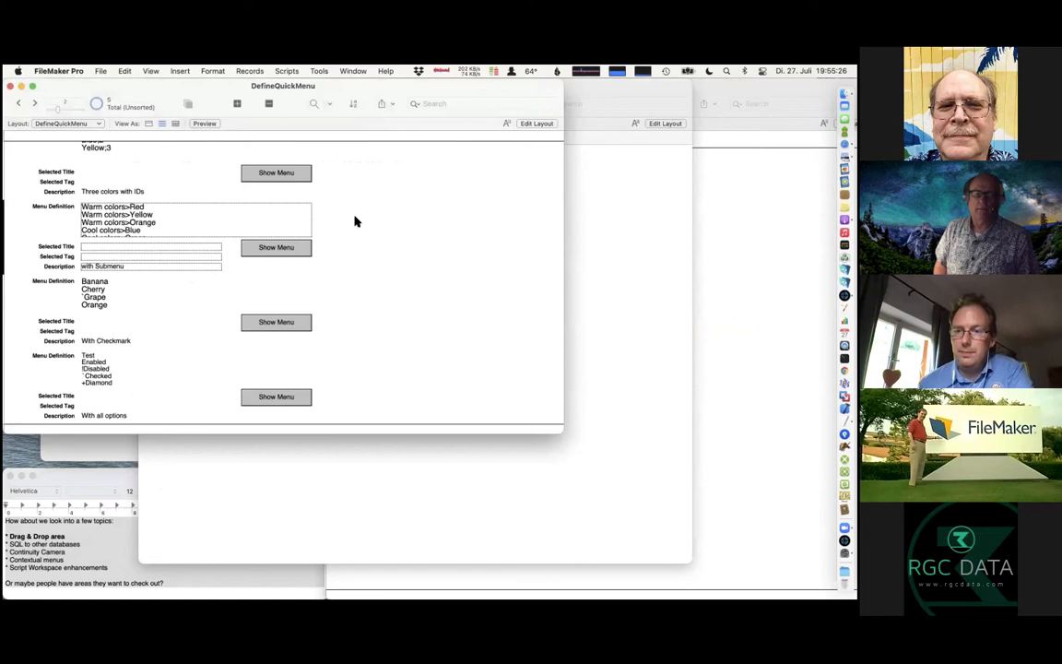
pyautogui.click(11, 85)
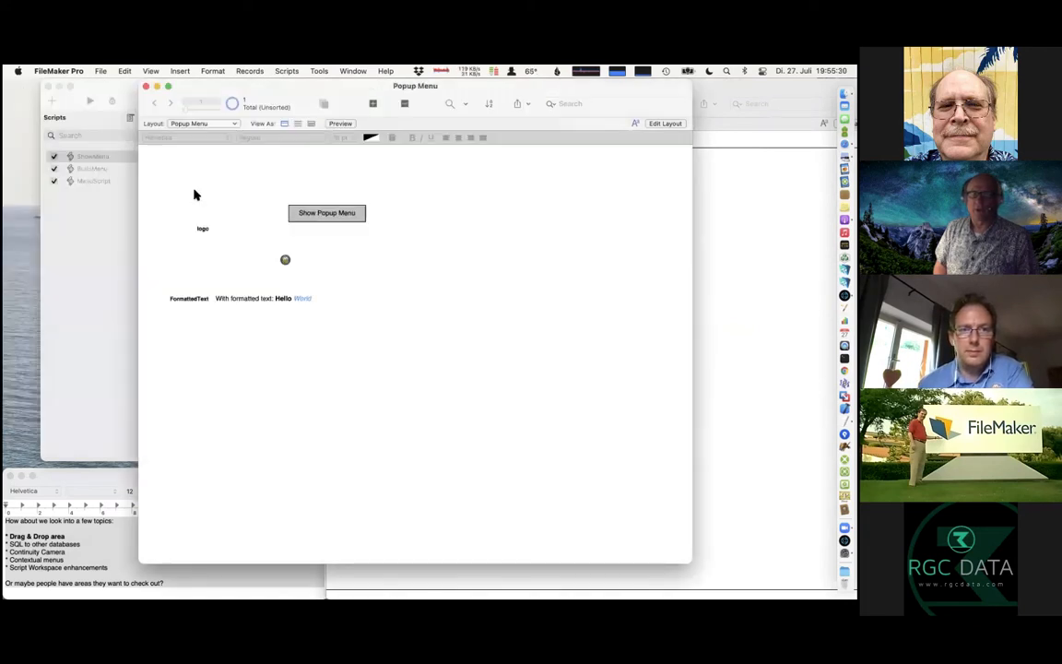
pyautogui.click(145, 84)
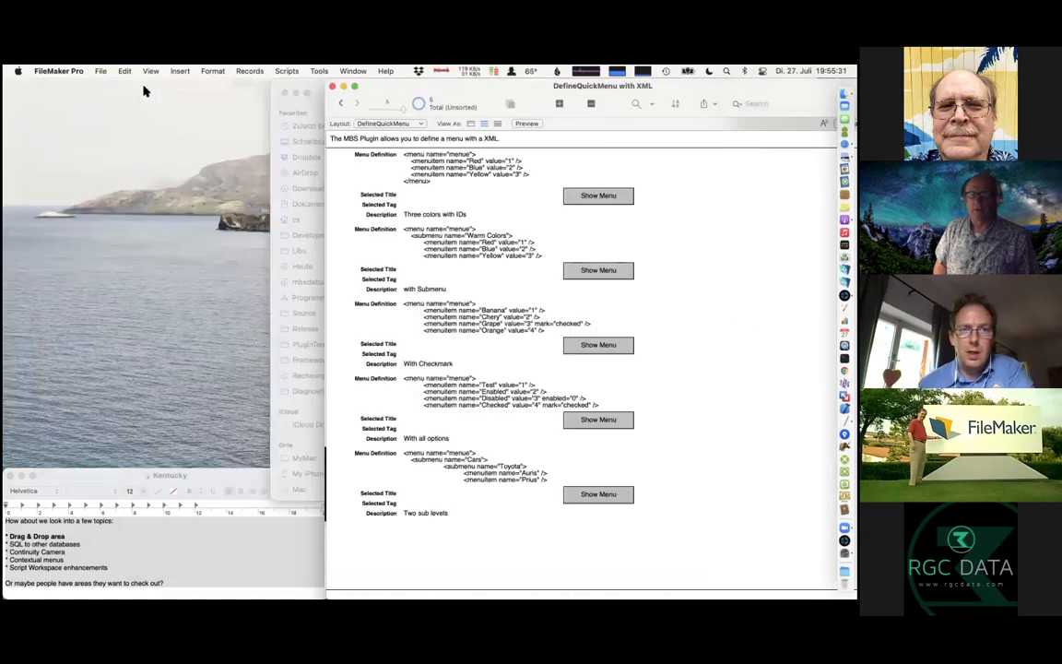
pyautogui.click(334, 86)
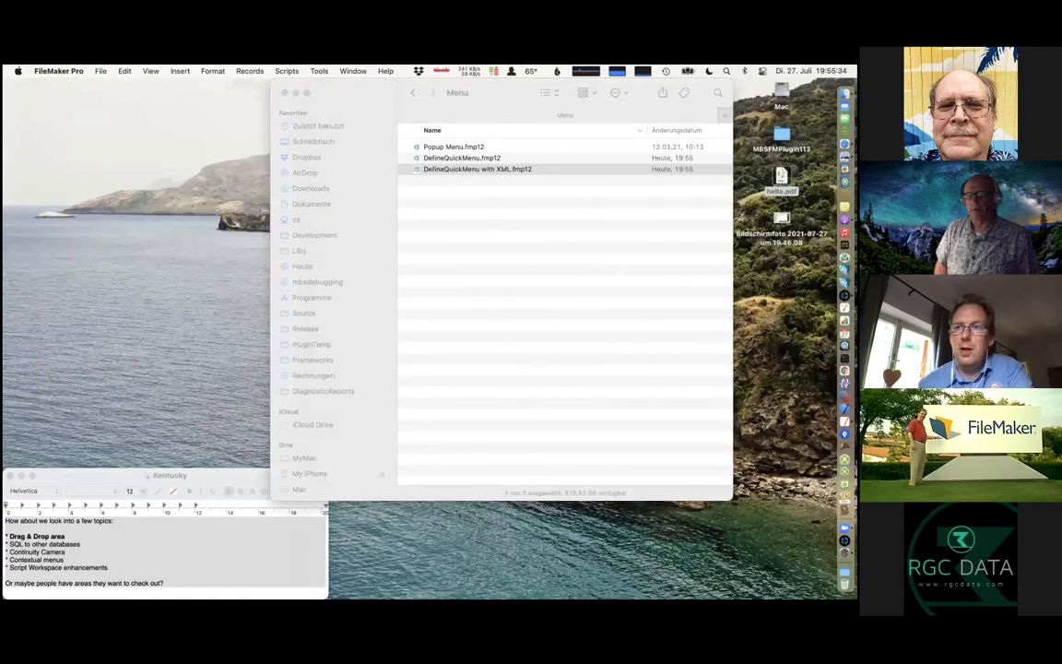
# - Switch to Safari, load mbsplugins.eu and open the Schedule component page from the components list
pyautogui.click(844, 143)
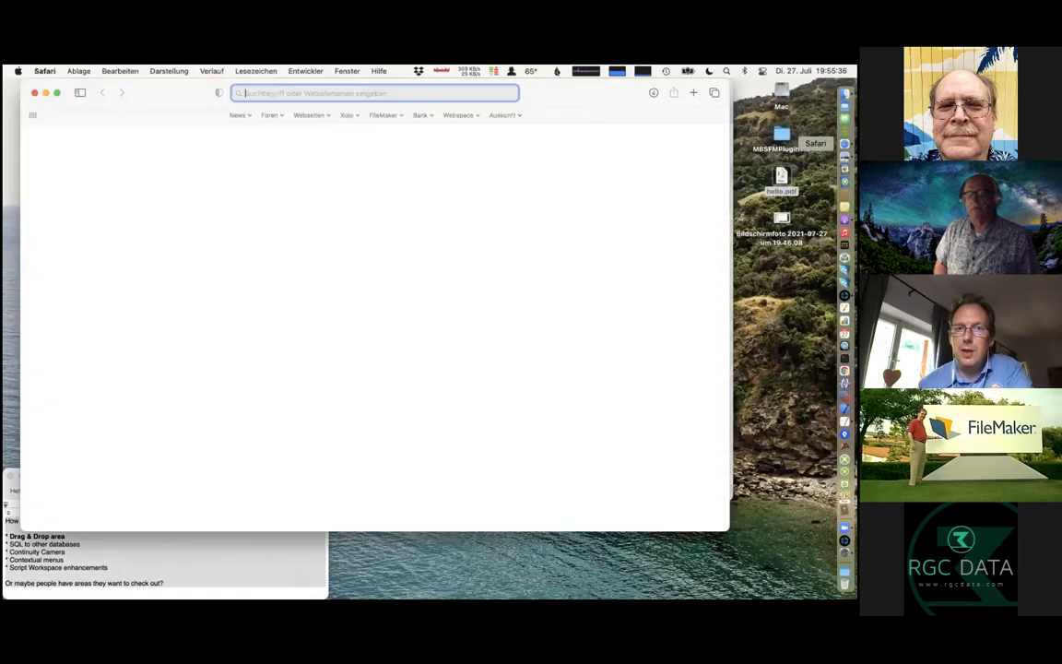
pyautogui.write('mbsplugins.eu')
pyautogui.press('Return')
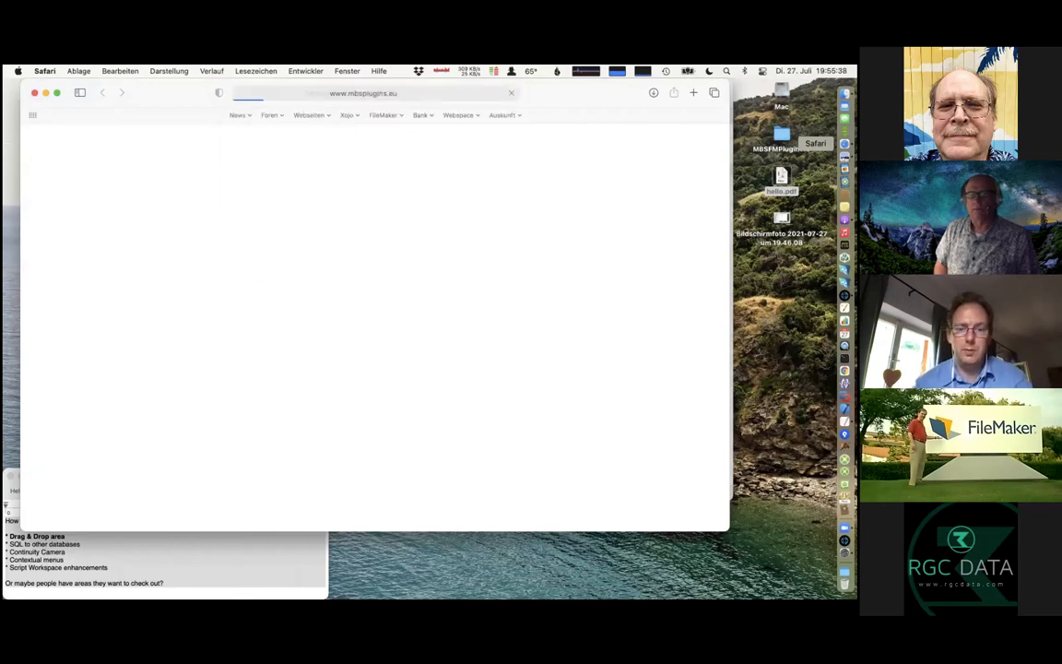
pyautogui.scroll(-3, 544, 341)
pyautogui.scroll(-10, 530, 344)
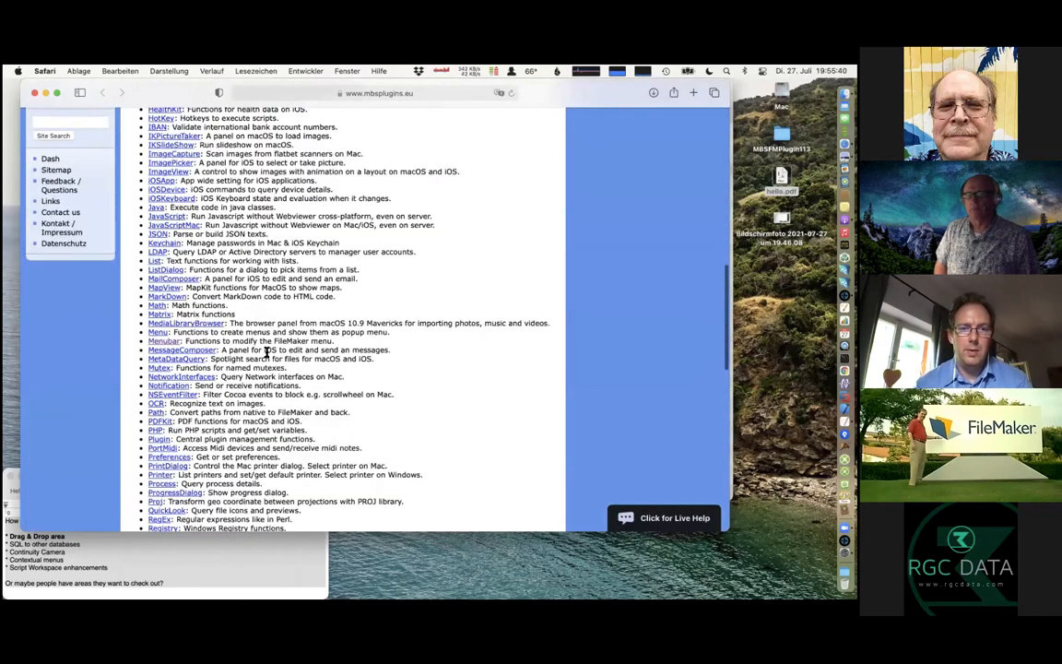
pyautogui.click(172, 436)
pyautogui.press('super+Left')
pyautogui.click(169, 427)
pyautogui.scroll(-5, 196, 426)
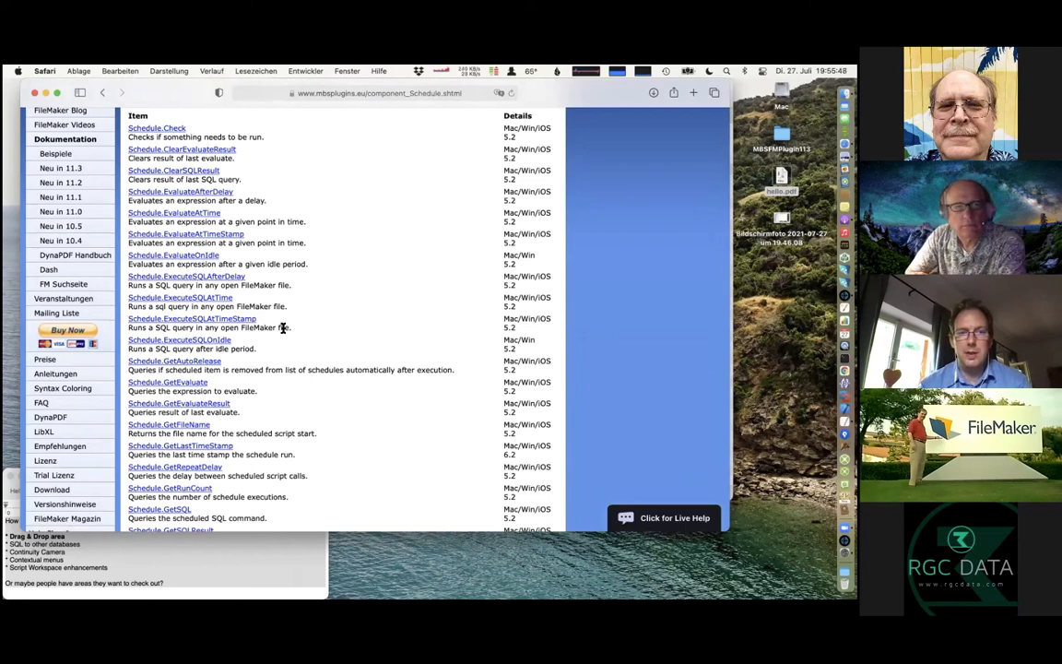
# - Look through the Schedule function list and open Schedule.StartScriptAtTime to examine its parameters
pyautogui.scroll(-5, 283, 328)
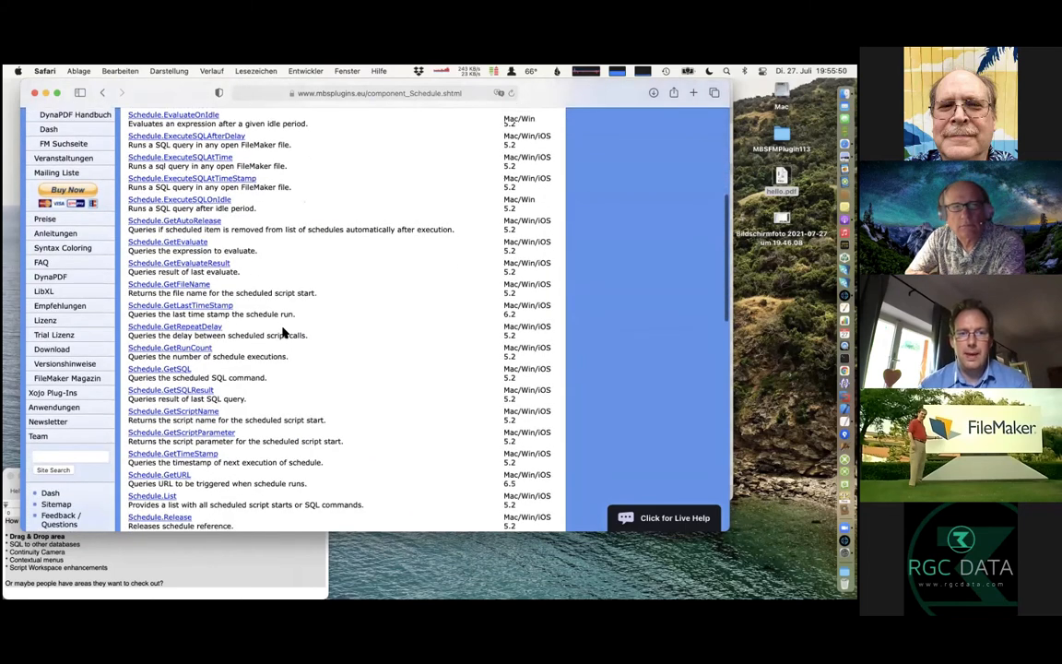
pyautogui.scroll(1, 283, 332)
pyautogui.scroll(-12, 283, 332)
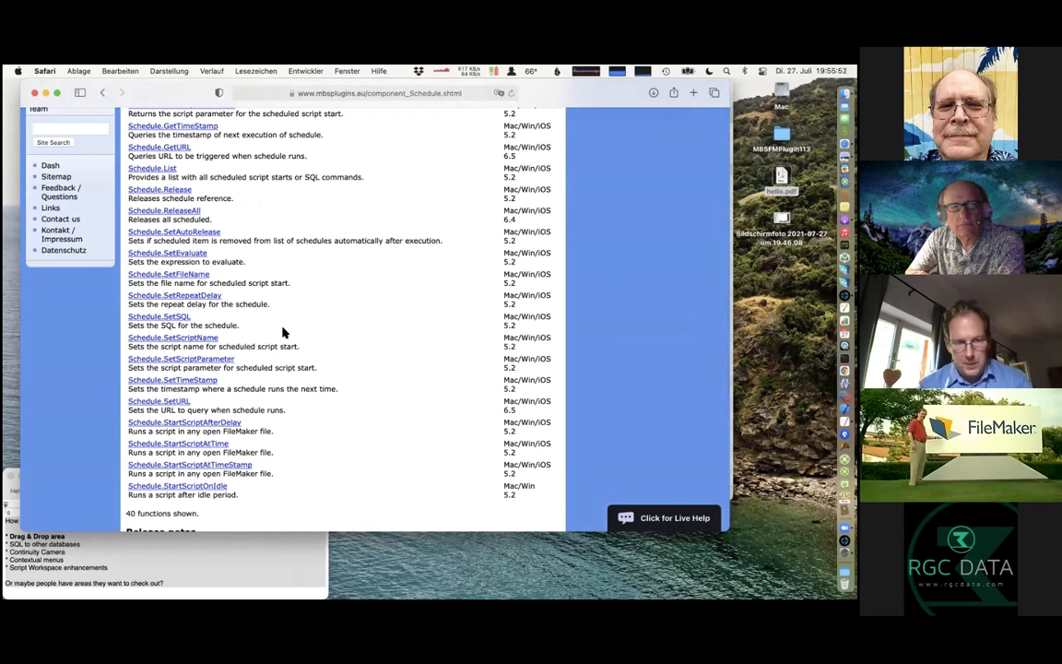
pyautogui.click(220, 444)
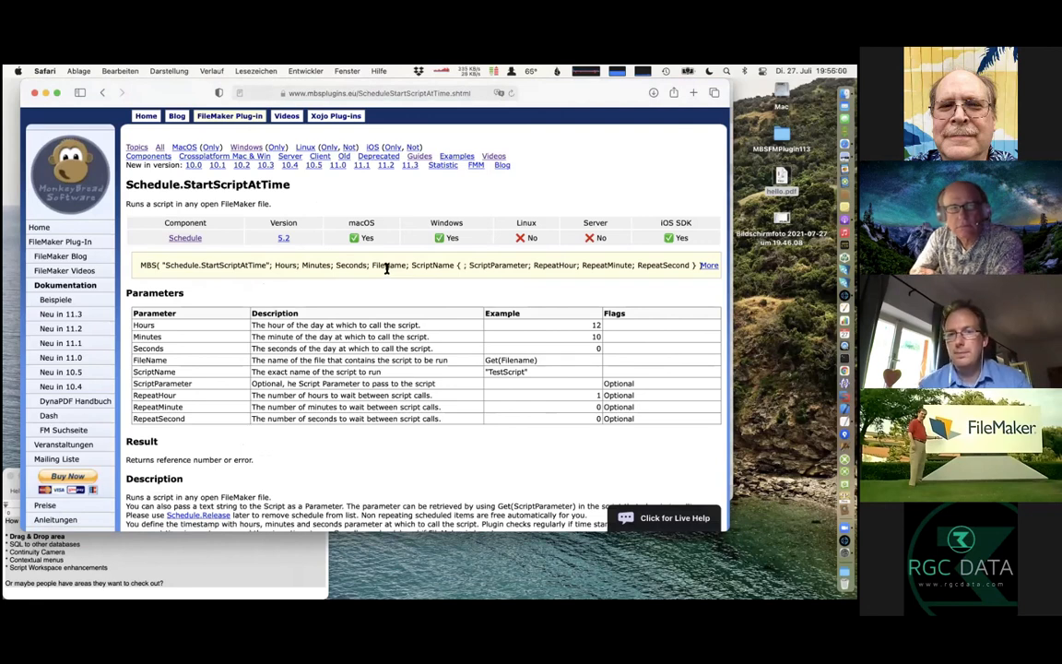
# - Go back to the Schedule component, open Schedule.EvaluateAtTime, and examine its parameters and description
pyautogui.press('super+Left')
pyautogui.scroll(5, 389, 273)
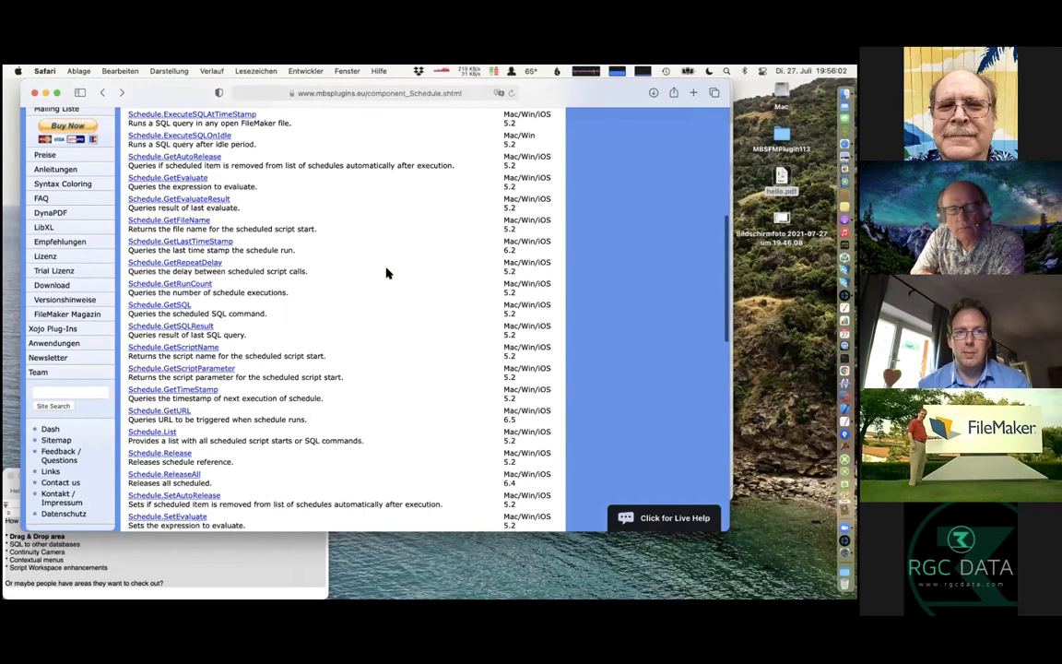
pyautogui.scroll(5, 387, 273)
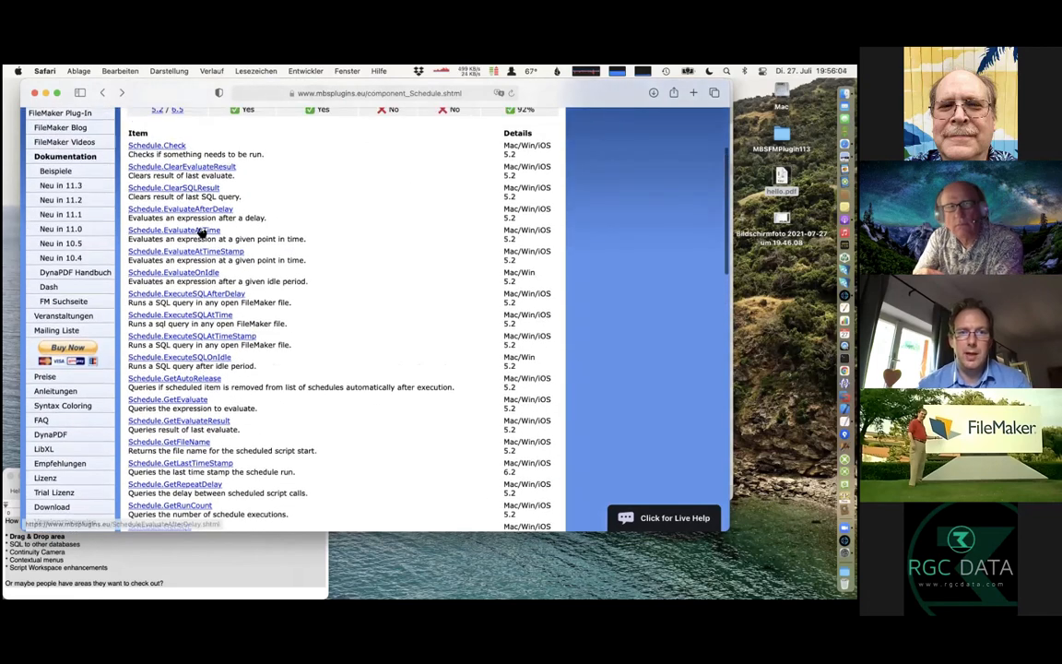
pyautogui.click(202, 231)
pyautogui.scroll(-1, 308, 395)
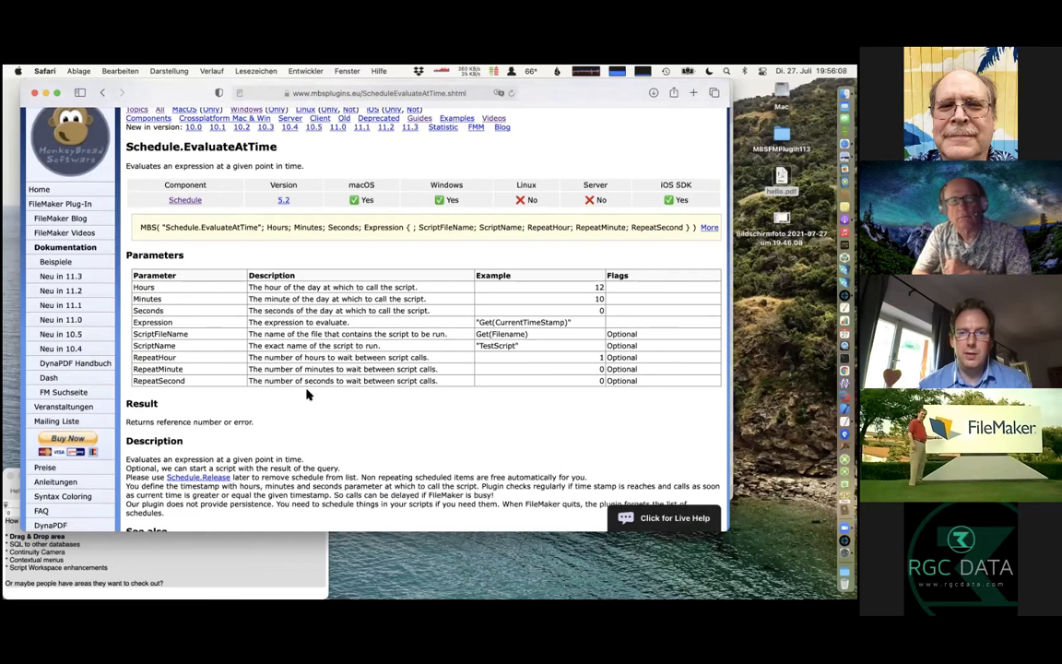
pyautogui.scroll(-5, 308, 395)
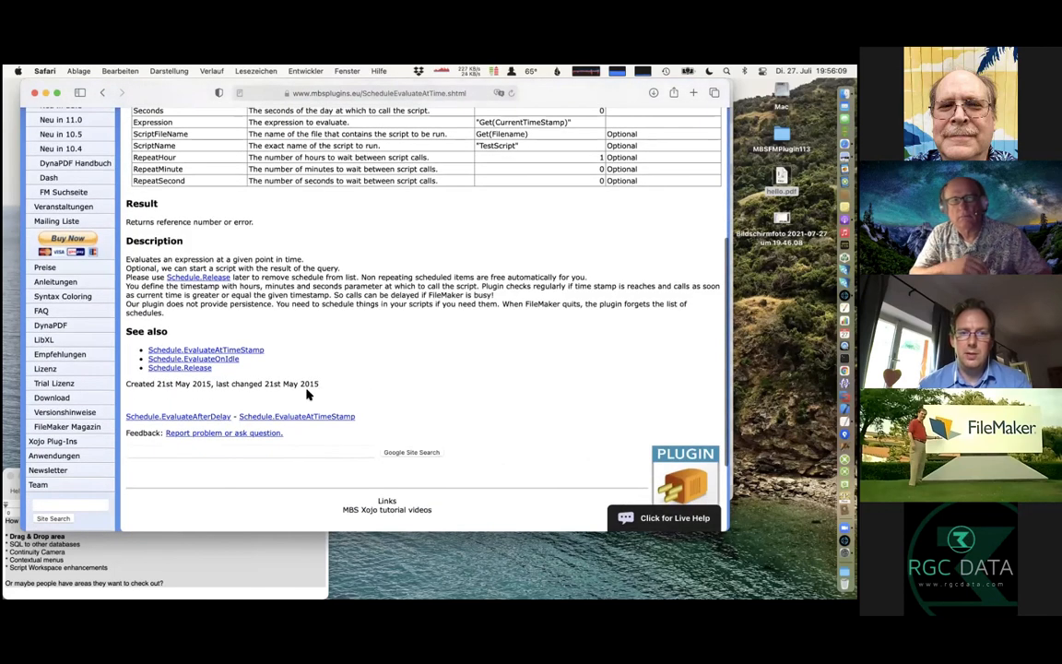
pyautogui.scroll(4, 308, 395)
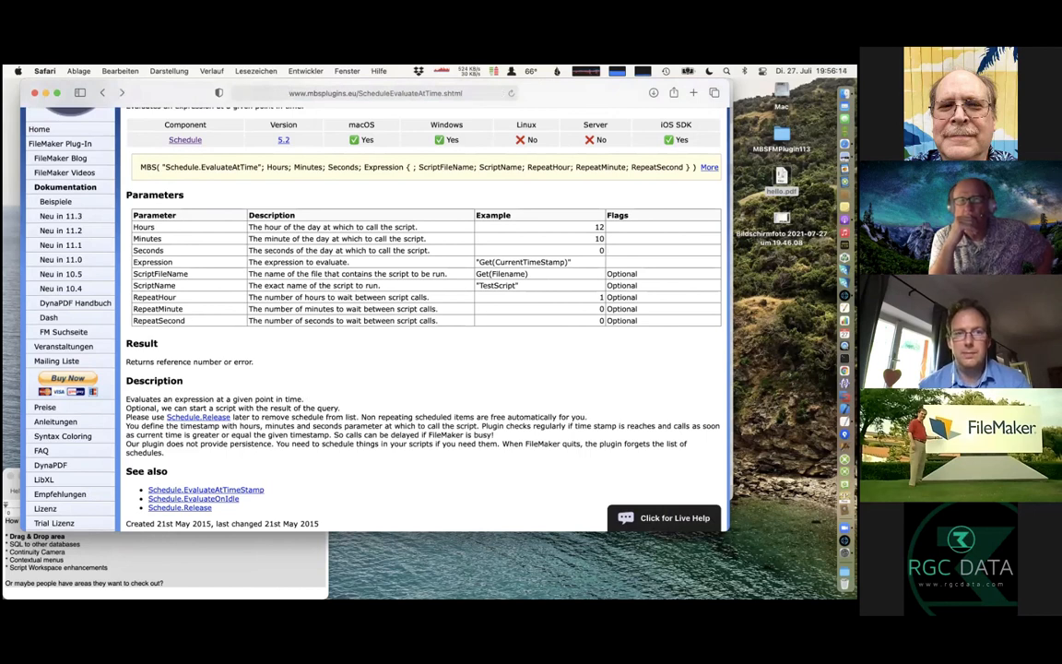
# - Return to the Schedule function list, open Schedule.EvaluateAfterDelay, and examine its parameters and examples
pyautogui.press('super+bracketleft')
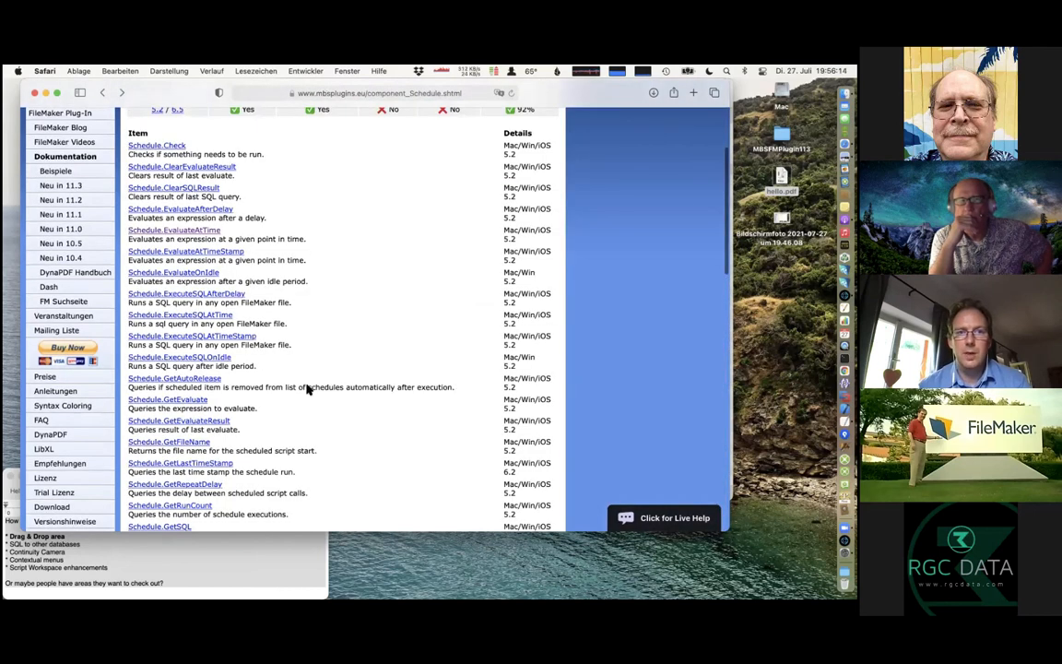
pyautogui.click(209, 208)
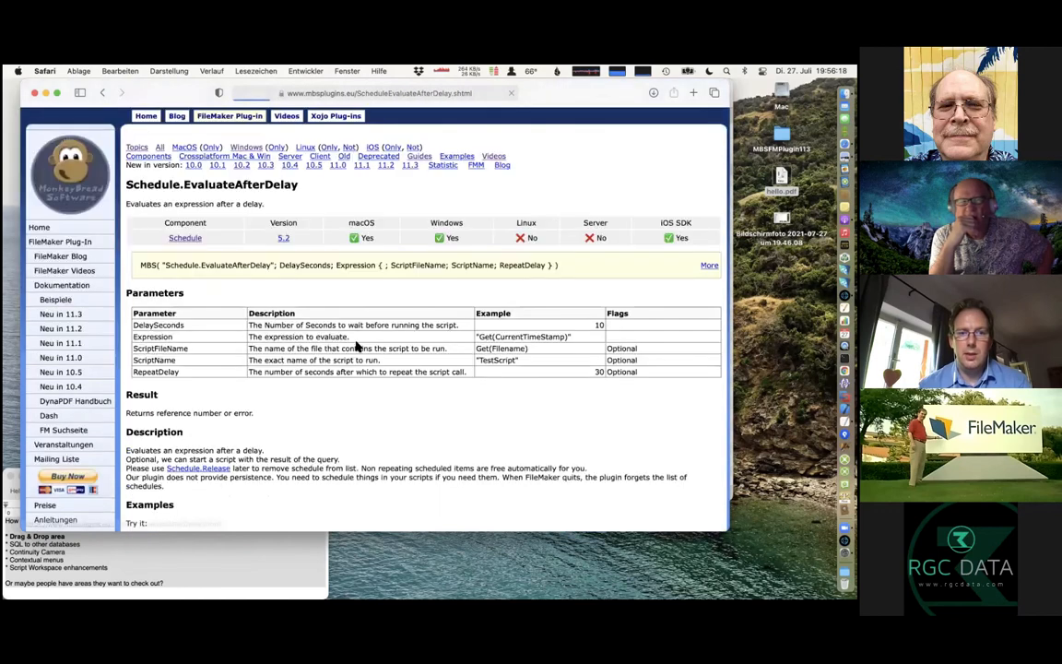
pyautogui.scroll(-10, 356, 346)
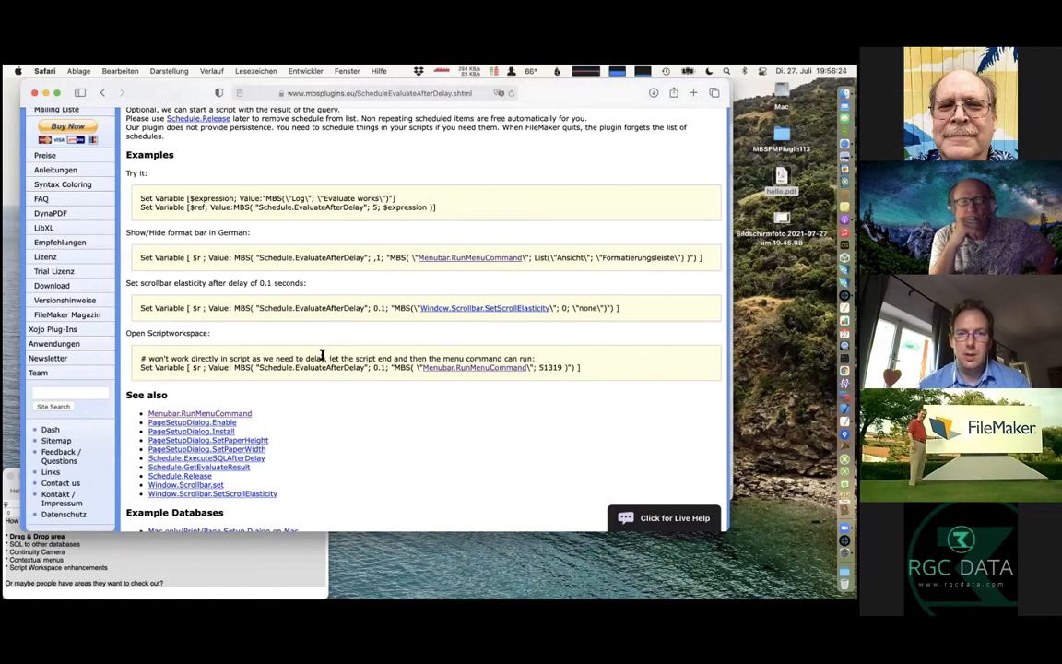
# - Highlight the 0.1 delay and command ID 51319 in the Open Scriptworkspace example, and clear the highlight
pyautogui.moveTo(260, 368); pyautogui.dragTo(317, 367)
pyautogui.click(372, 367)
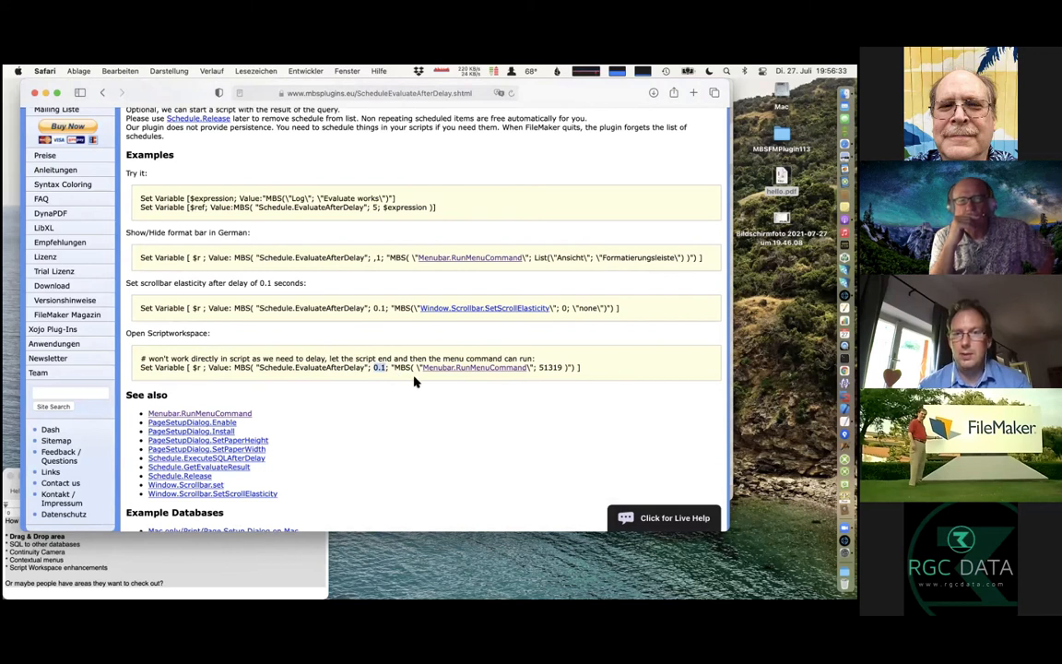
pyautogui.doubleClick(544, 367)
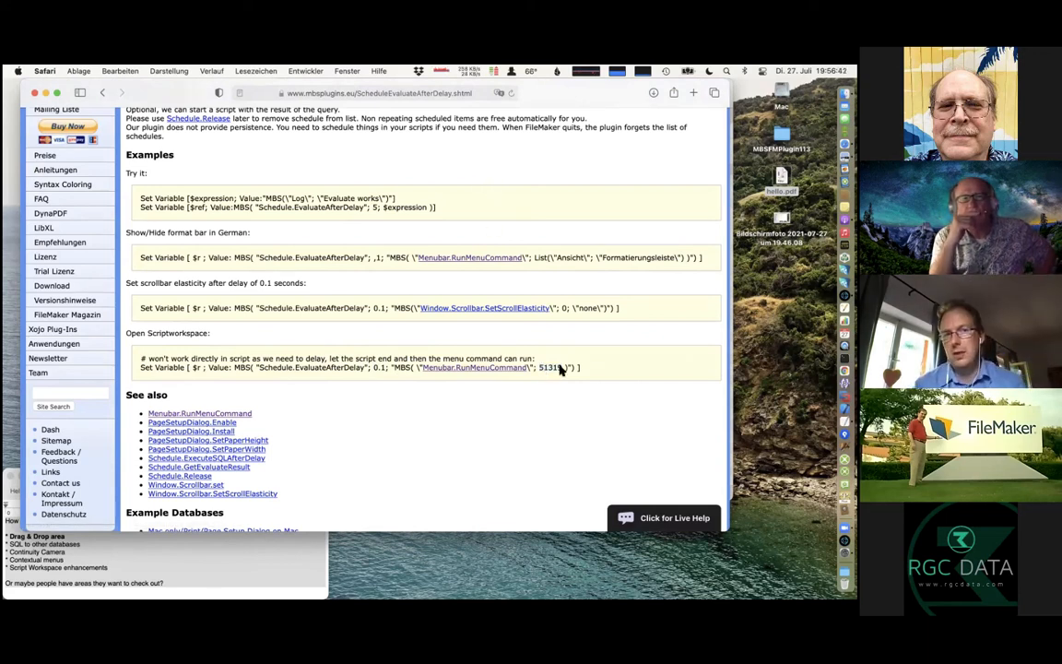
pyautogui.click(583, 406)
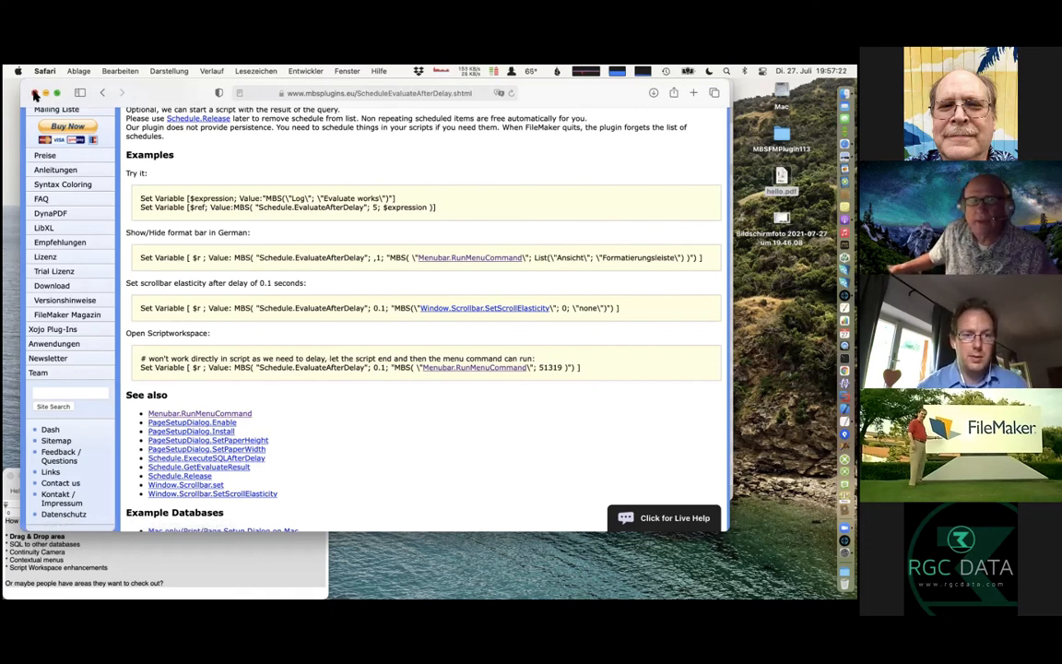
# - Close the Safari window, switch to Finder and go from the Menu folder up to the MBSFMPlugin113 Examples folder
pyautogui.press('super+w')
pyautogui.click(502, 285)
pyautogui.press('super+Up')
pyautogui.press('super+Up')
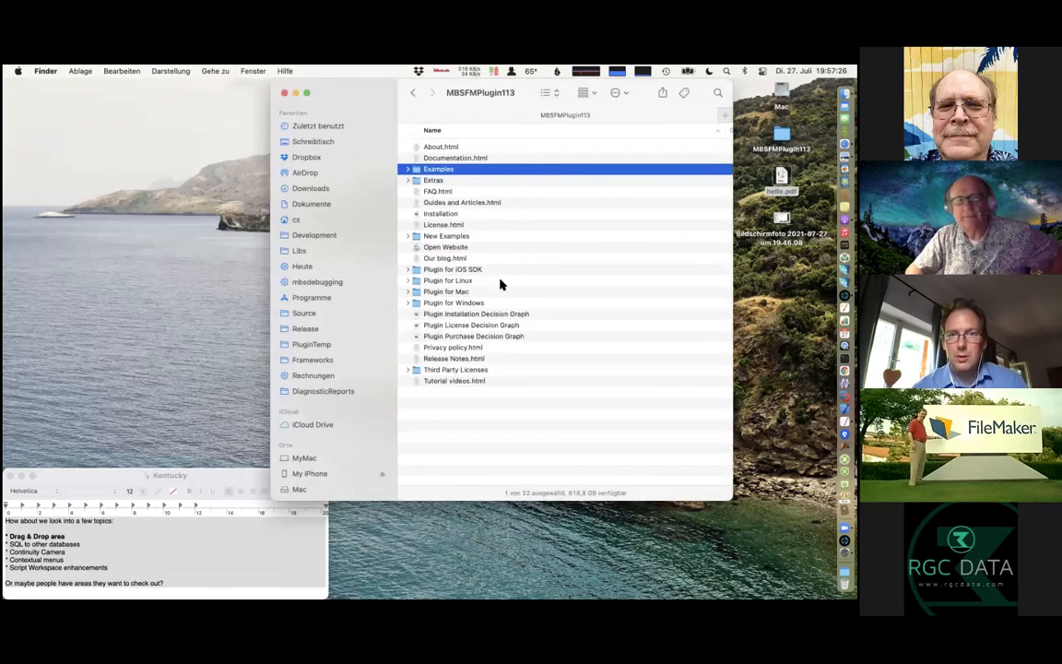
pyautogui.press('super+Down')
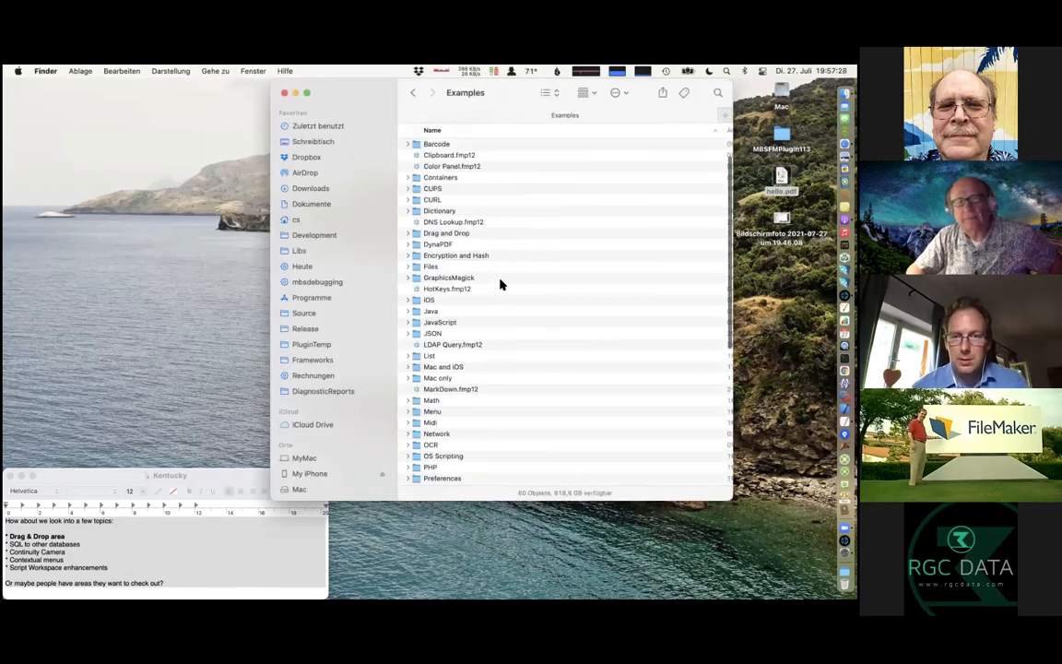
# - Open the Mac only folder and open ContinuityCamera.fmp12 in FileMaker Pro
pyautogui.press('m')
pyautogui.press('Down')
pyautogui.press('super+Down')
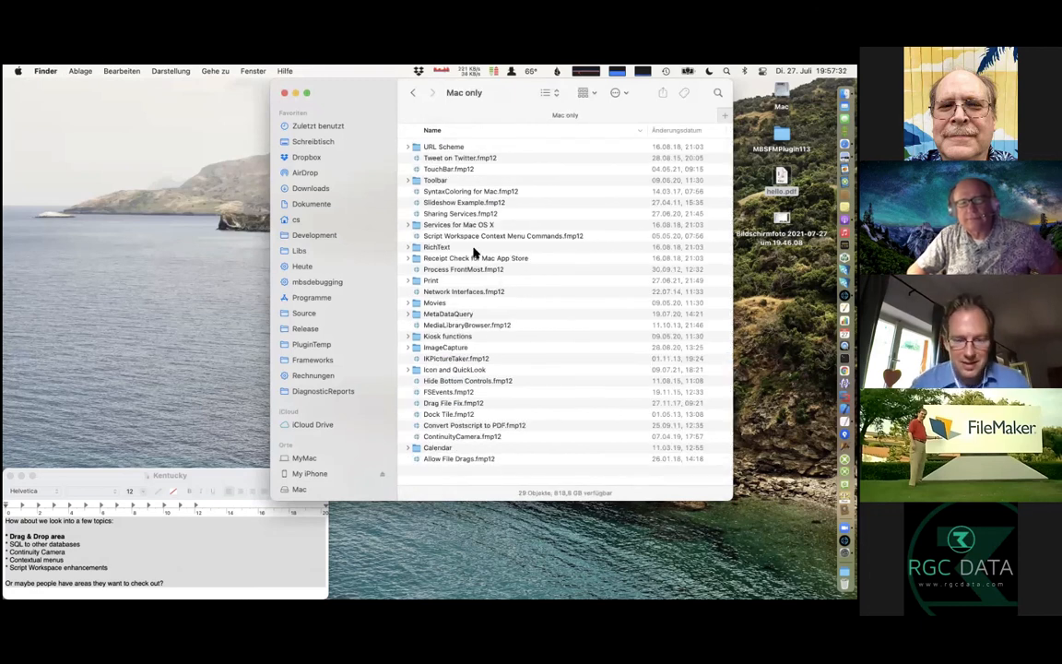
pyautogui.press('c')
pyautogui.press('o')
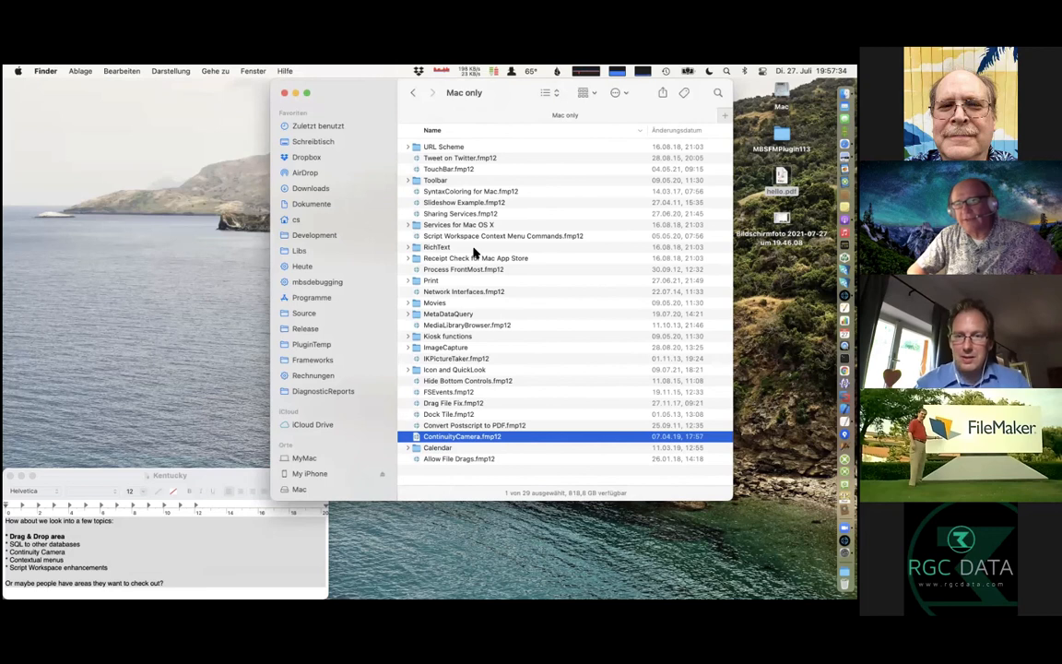
pyautogui.press('super+Down')
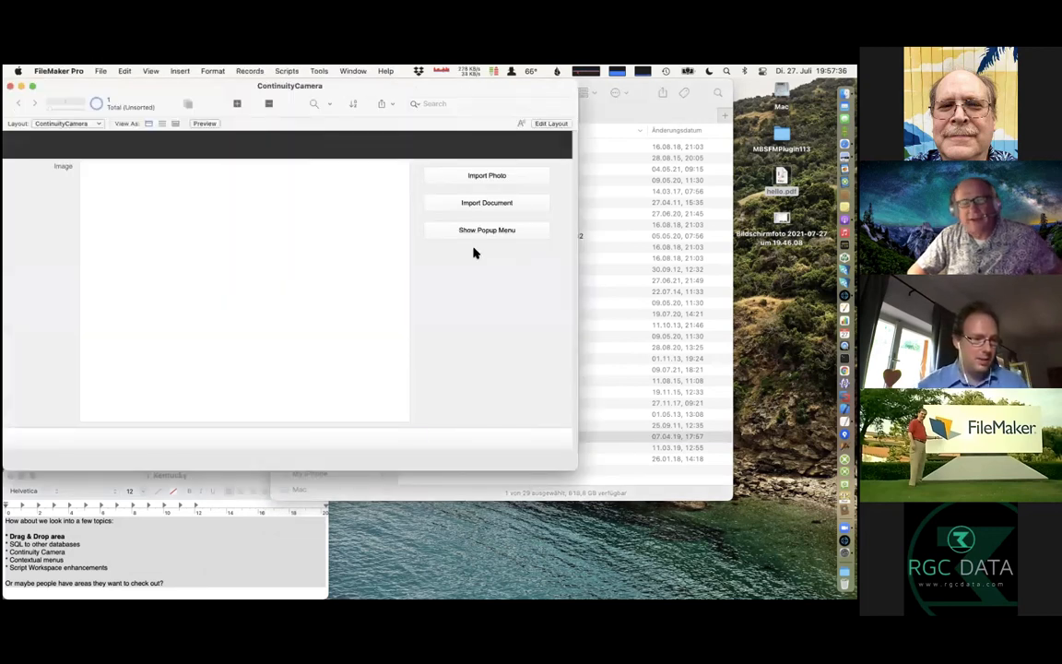
# - Import a photo taken with the iPhone into the Image container field
pyautogui.click(477, 175)
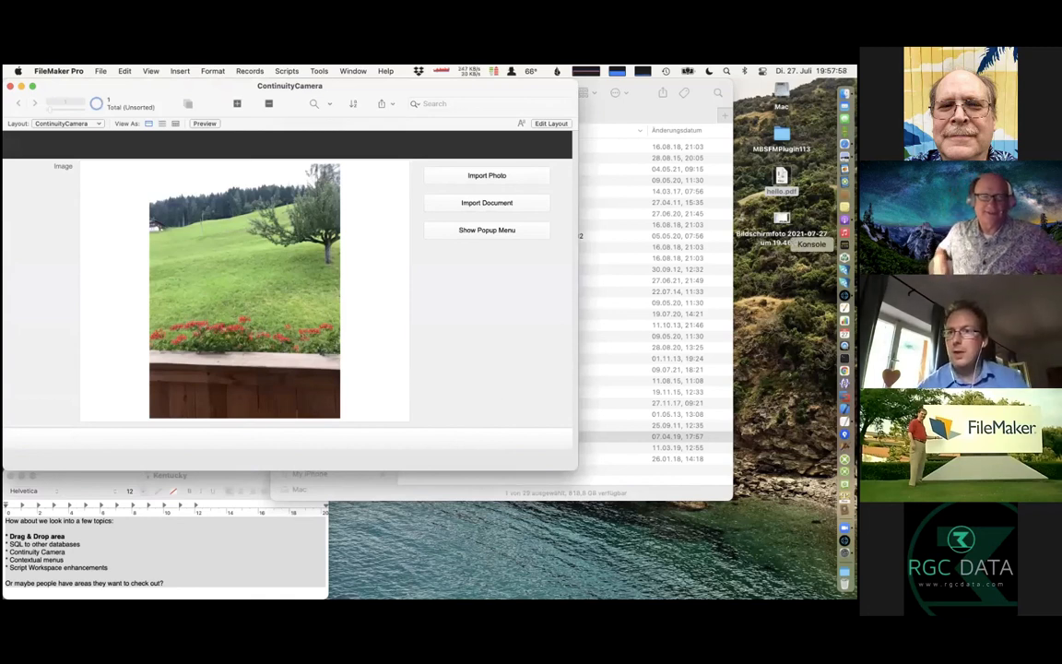
# - Open QuickTime Player and start a new movie recording
pyautogui.click(513, 542)
pyautogui.press('super+space')
pyautogui.write('qu')
pyautogui.press('Return')
pyautogui.click(120, 71)
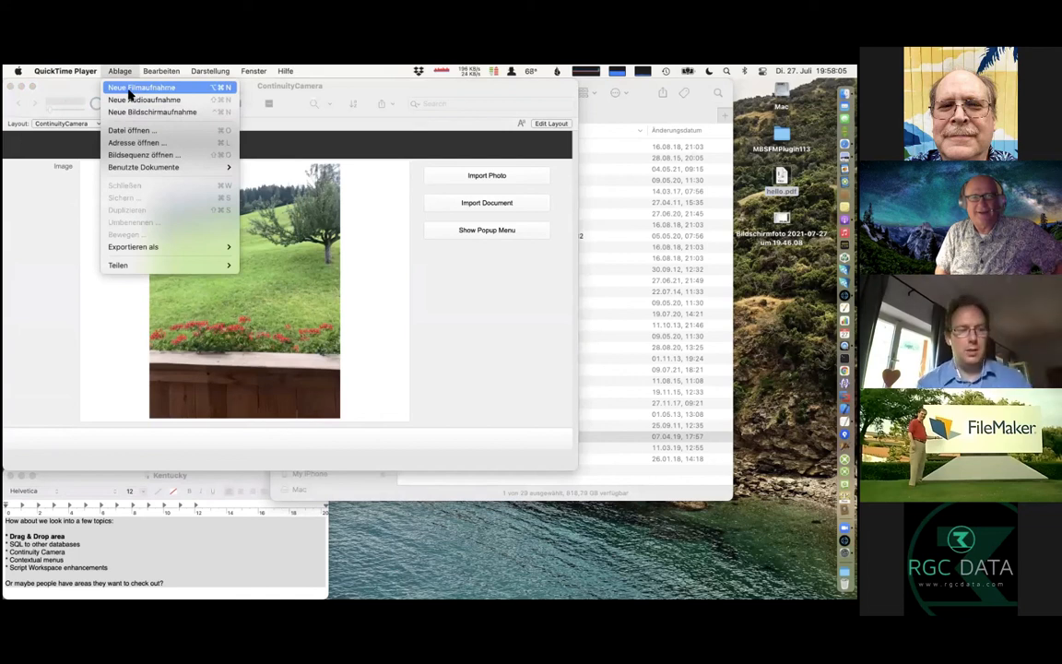
pyautogui.click(129, 89)
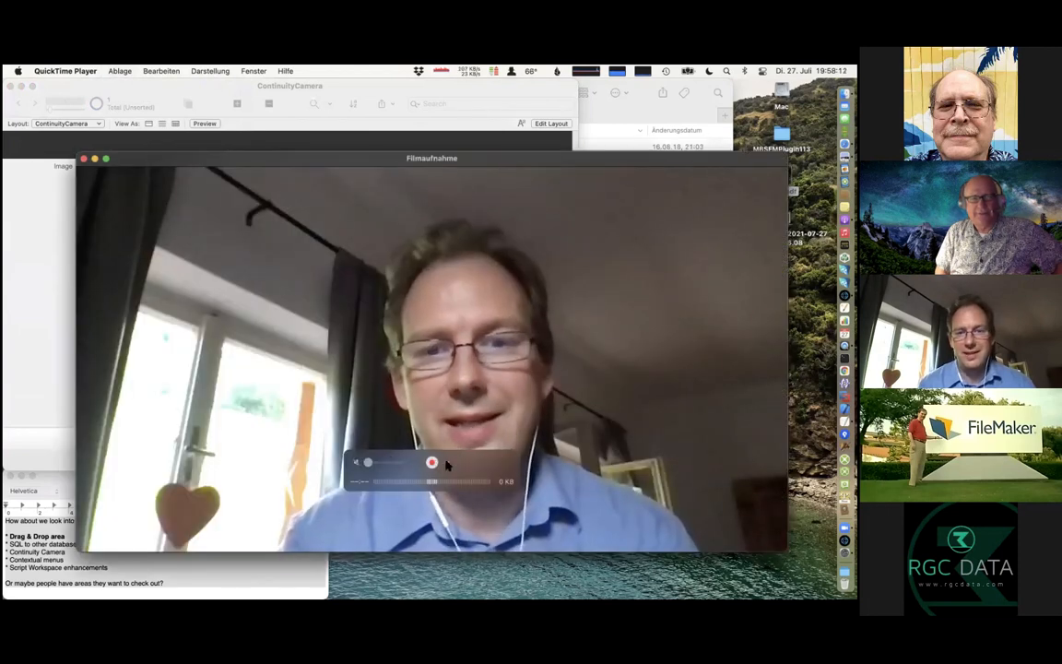
# - Set both the microphone and the camera of the movie recording to My iPhone
pyautogui.click(448, 463)
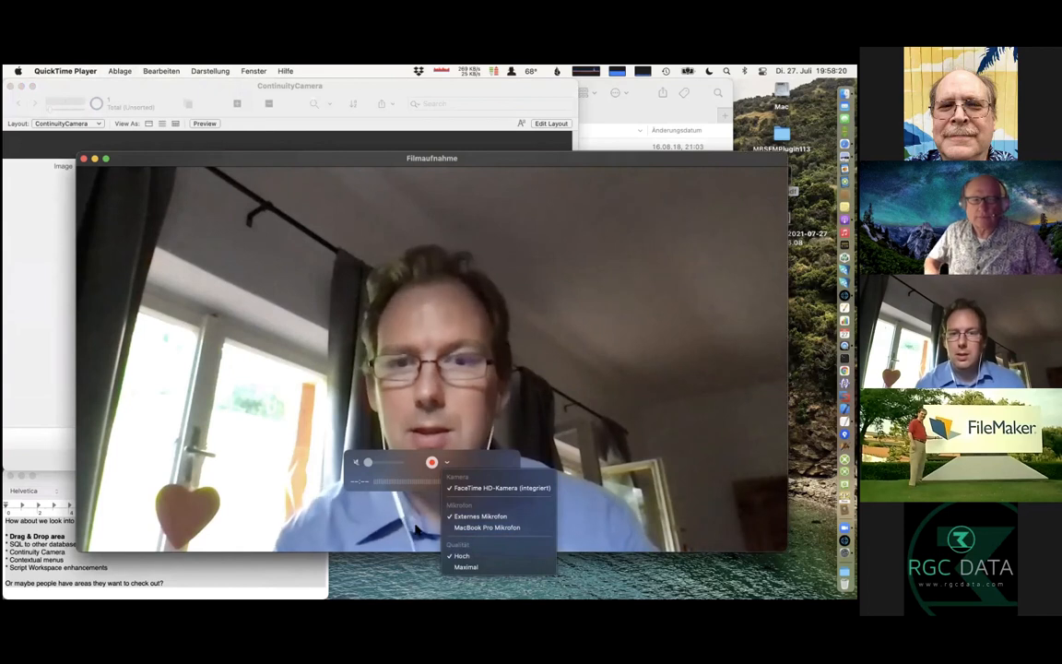
pyautogui.click(449, 463)
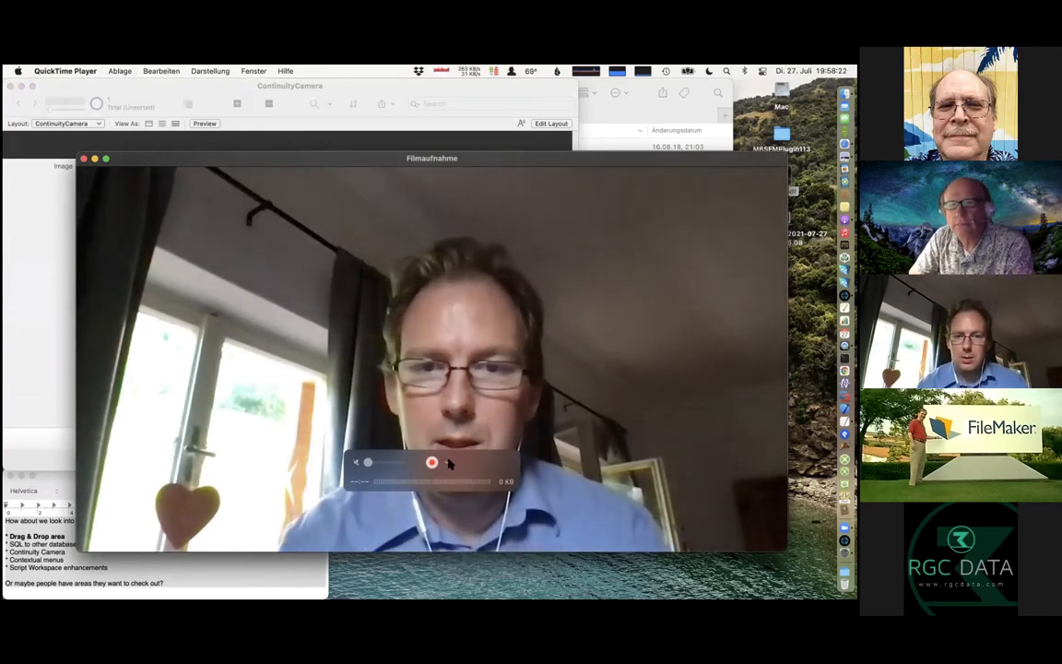
pyautogui.click(449, 463)
pyautogui.click(465, 550)
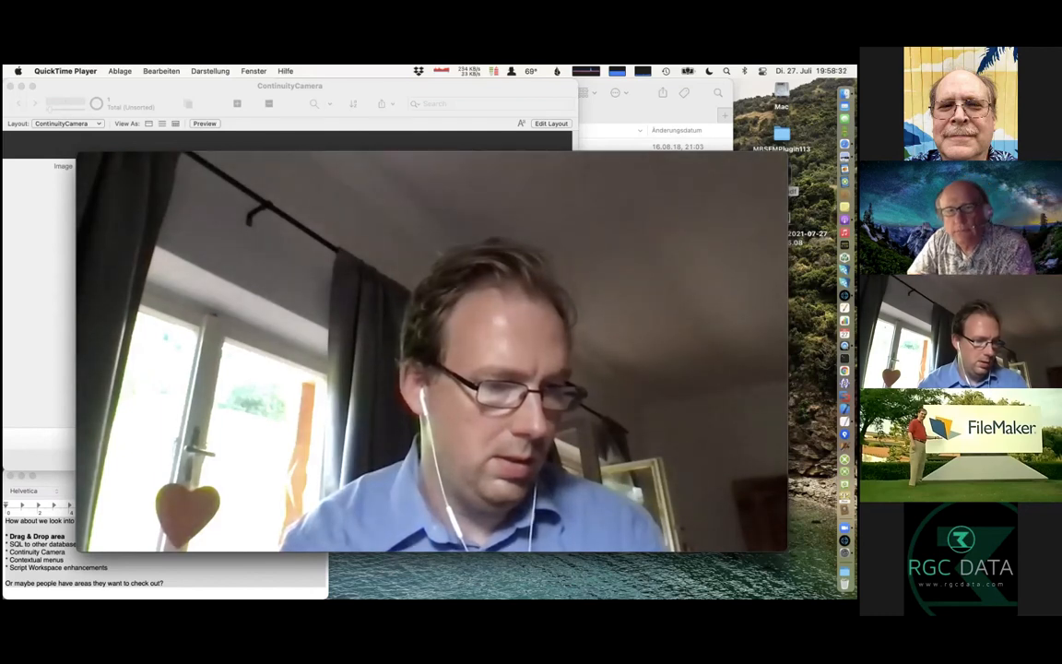
pyautogui.moveTo(375, 487)
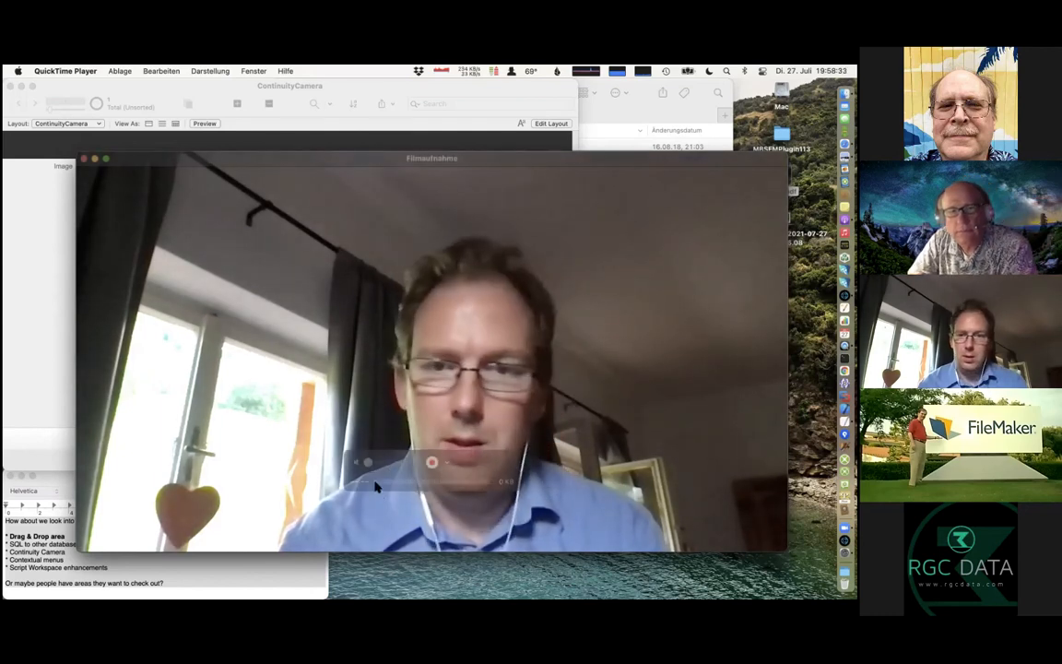
pyautogui.click(446, 462)
pyautogui.click(467, 549)
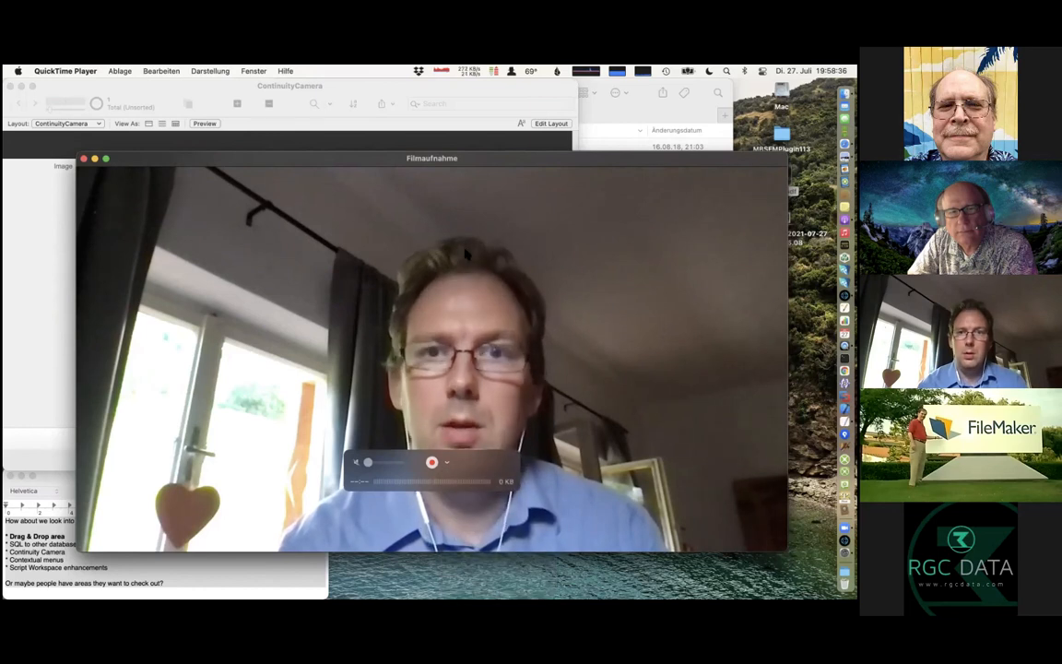
pyautogui.click(447, 464)
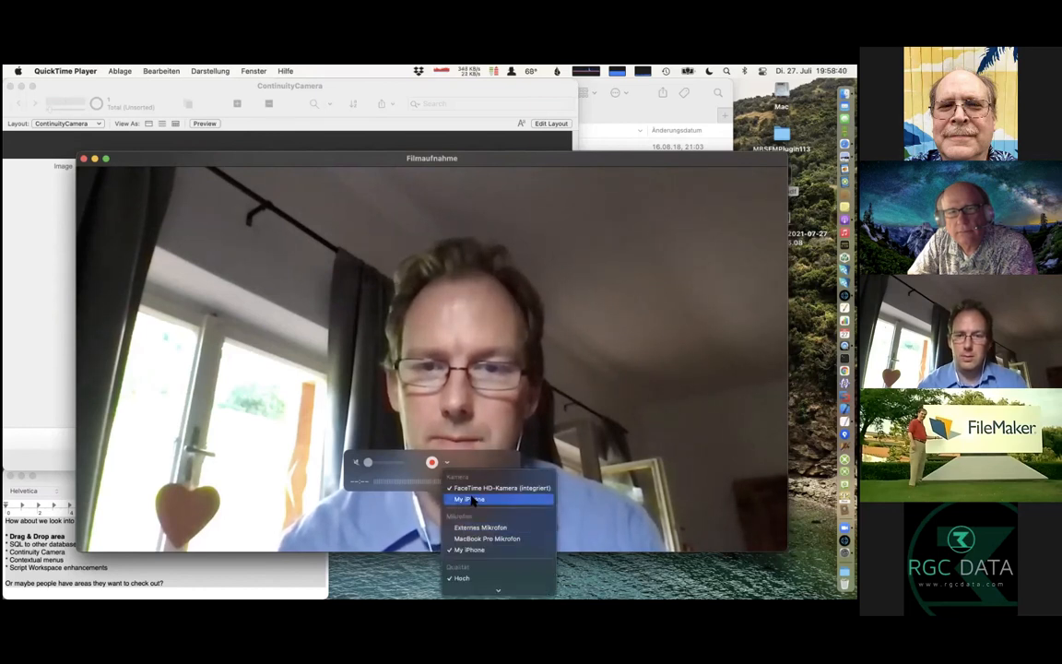
pyautogui.click(468, 499)
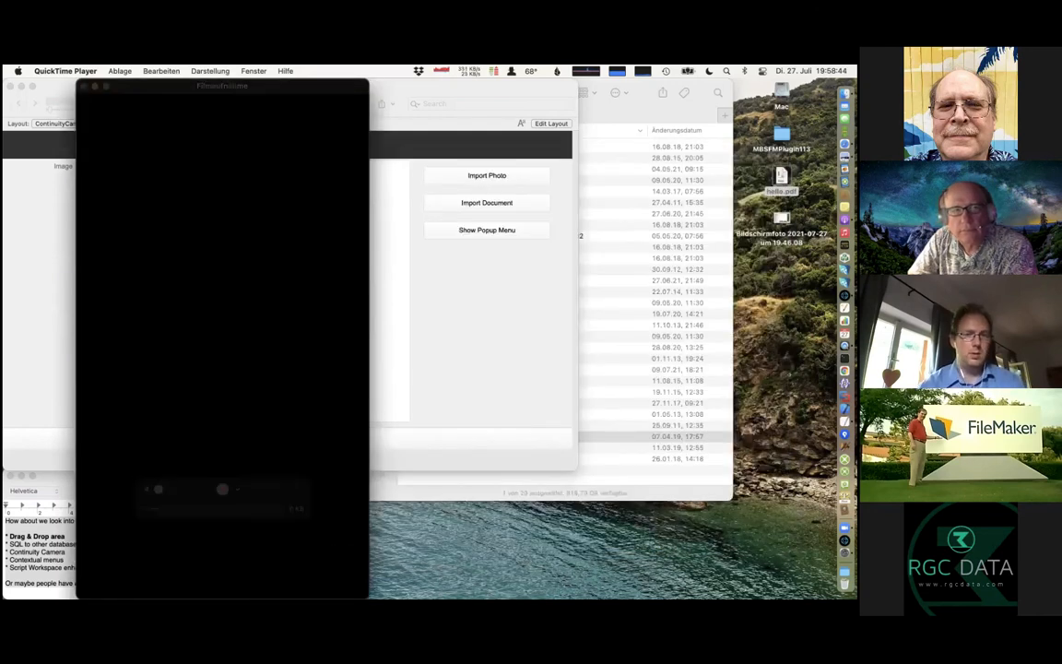
# - Return to FileMaker Pro, import a new photo taken with My iPhone into the Image field, and hide QuickTime Player
pyautogui.click(445, 345)
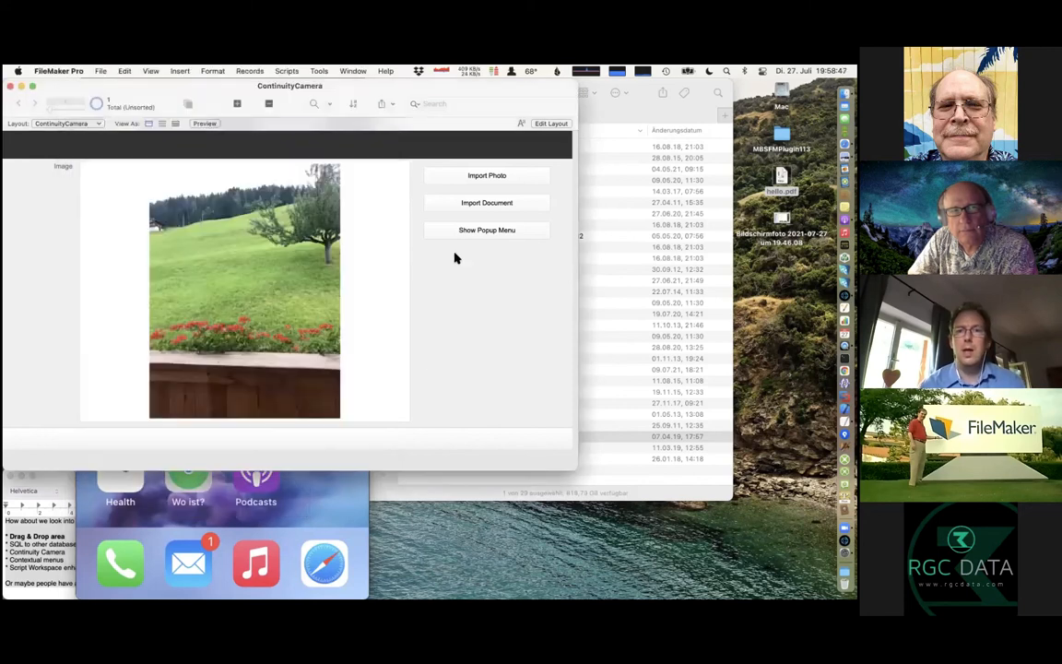
pyautogui.click(473, 178)
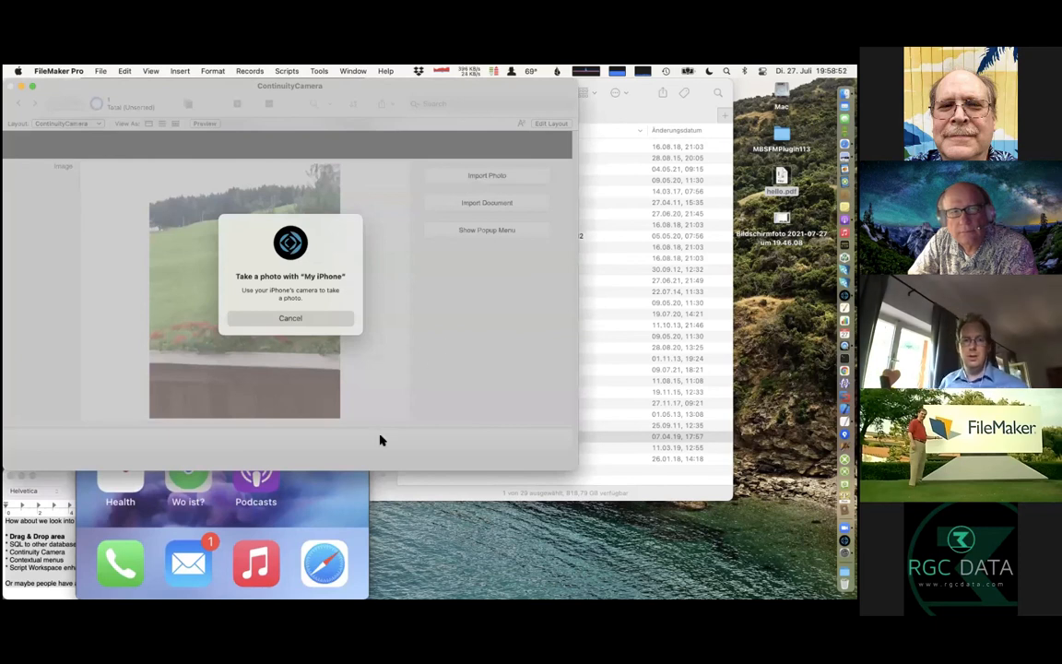
pyautogui.click(343, 498)
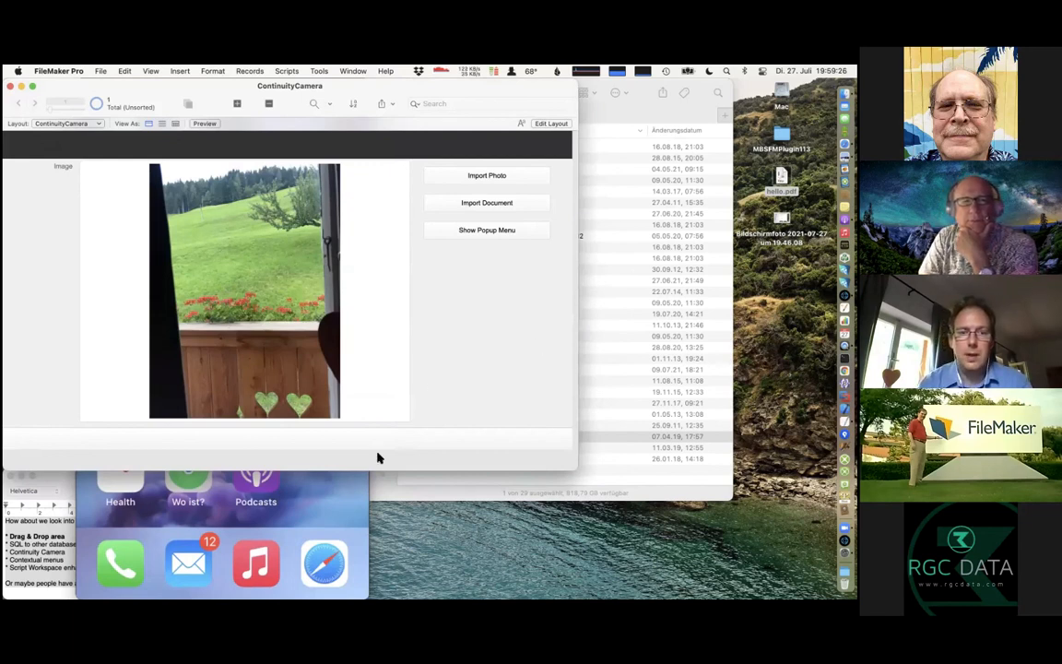
pyautogui.click(334, 506)
pyautogui.press('super+h')
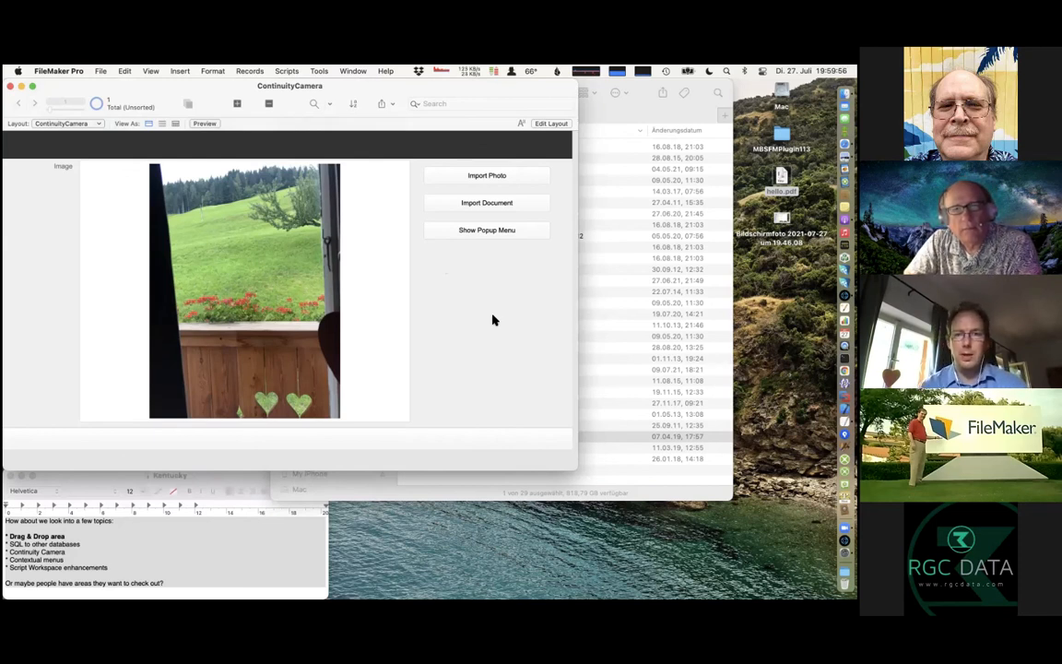
# - Look through the popup menu's Continuity Camera options, and try to import a document scanned with My iPhone
pyautogui.click(479, 231)
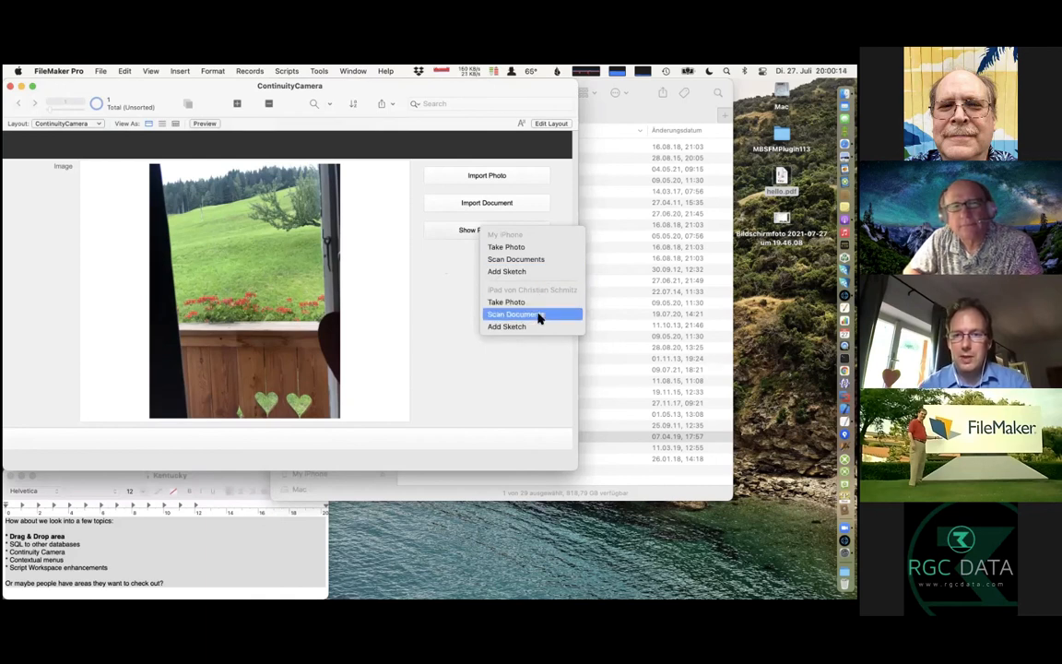
pyautogui.click(453, 273)
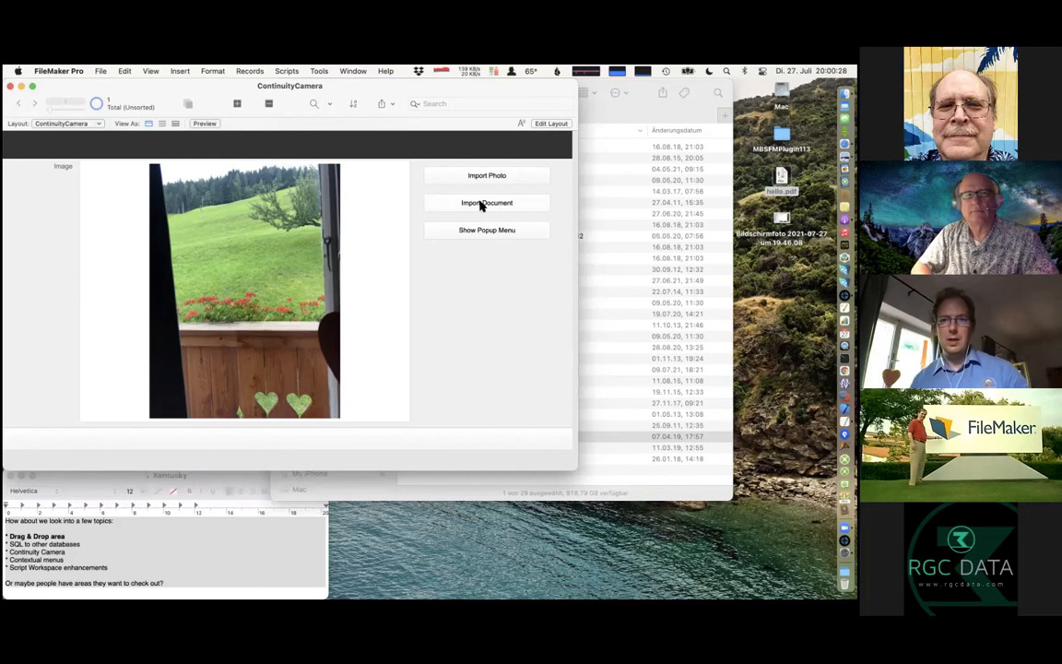
pyautogui.click(480, 205)
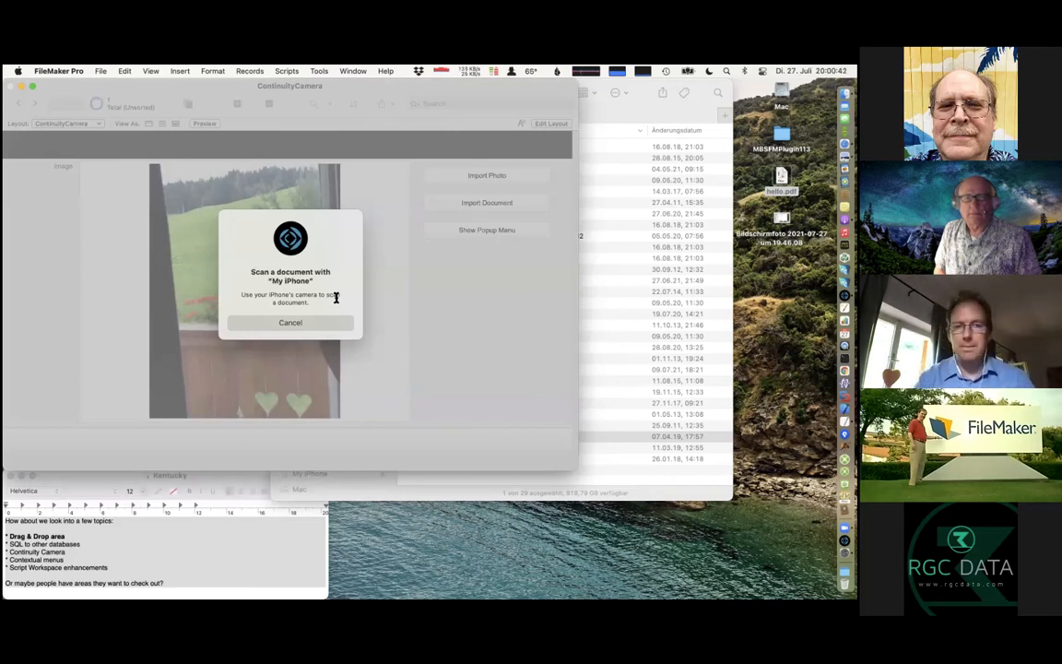
pyautogui.click(322, 325)
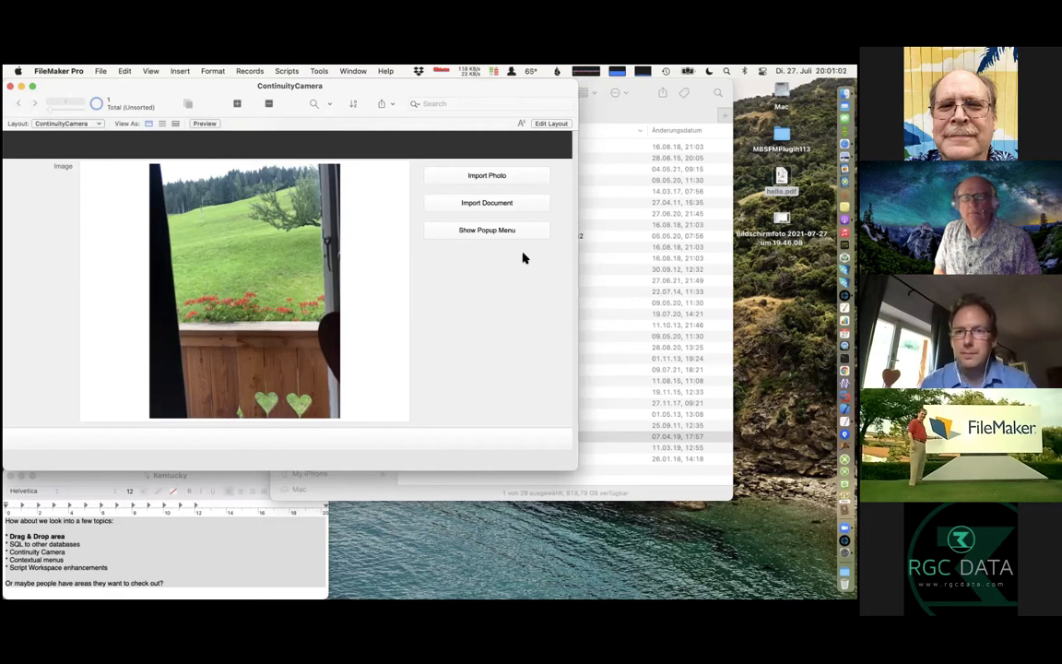
# - Add a sketch drawn on My iPhone to the Image field using the popup menu example
pyautogui.click(529, 177)
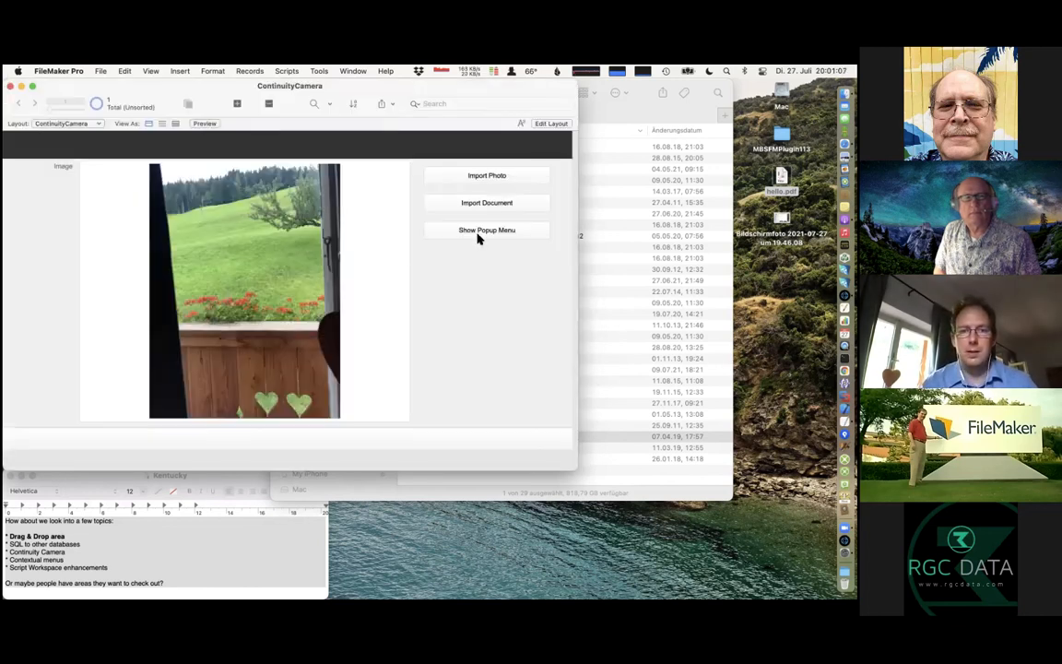
pyautogui.click(478, 235)
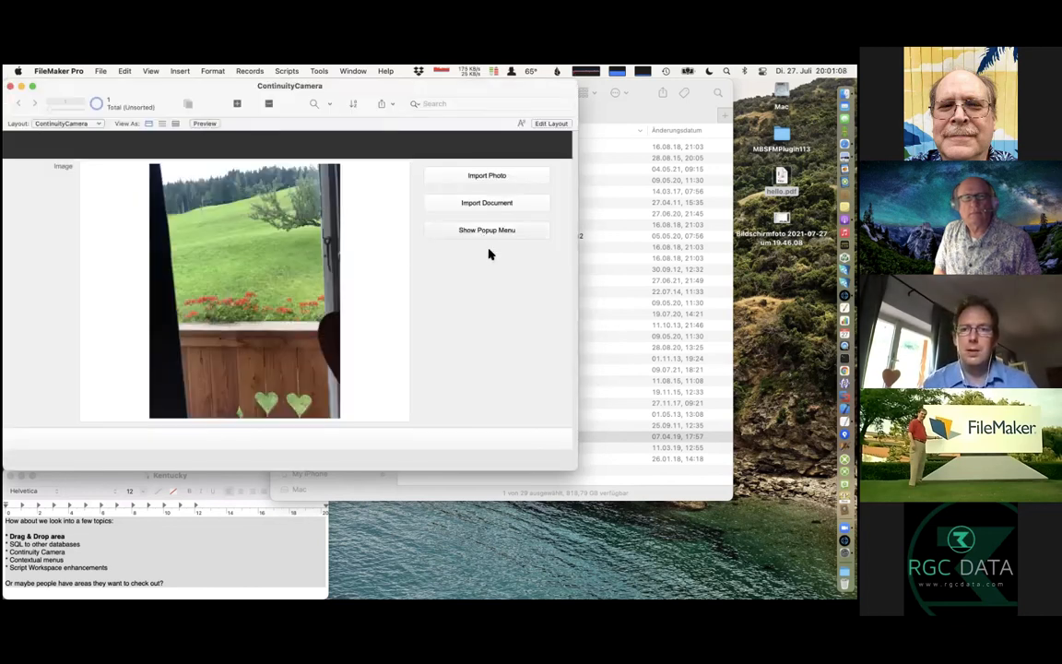
pyautogui.click(506, 274)
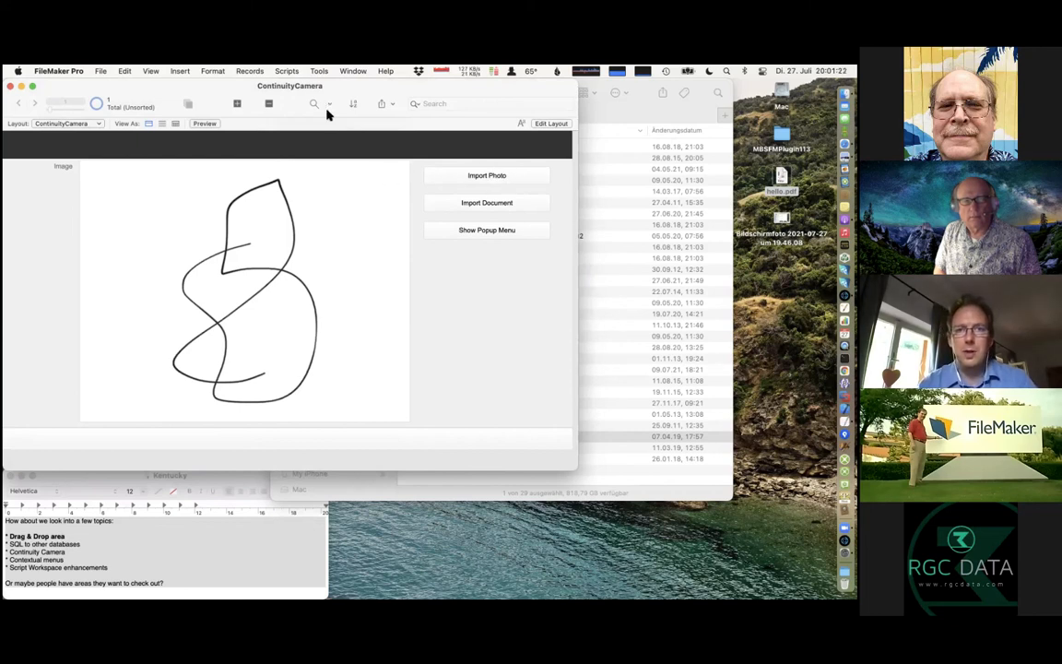
pyautogui.click(605, 230)
pyautogui.click(153, 286)
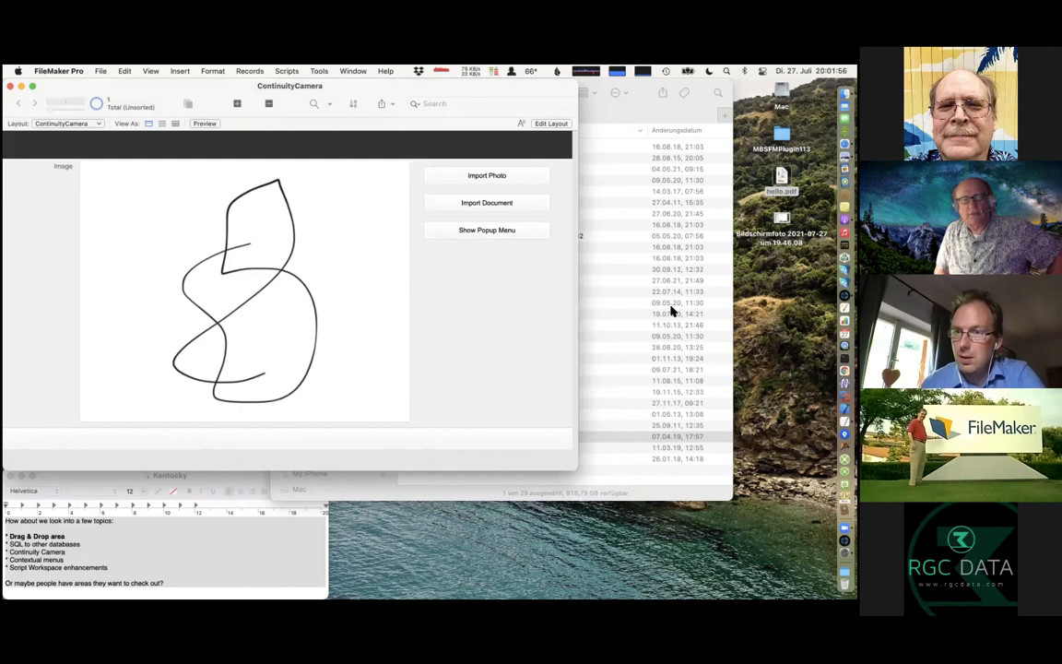
pyautogui.click(781, 177)
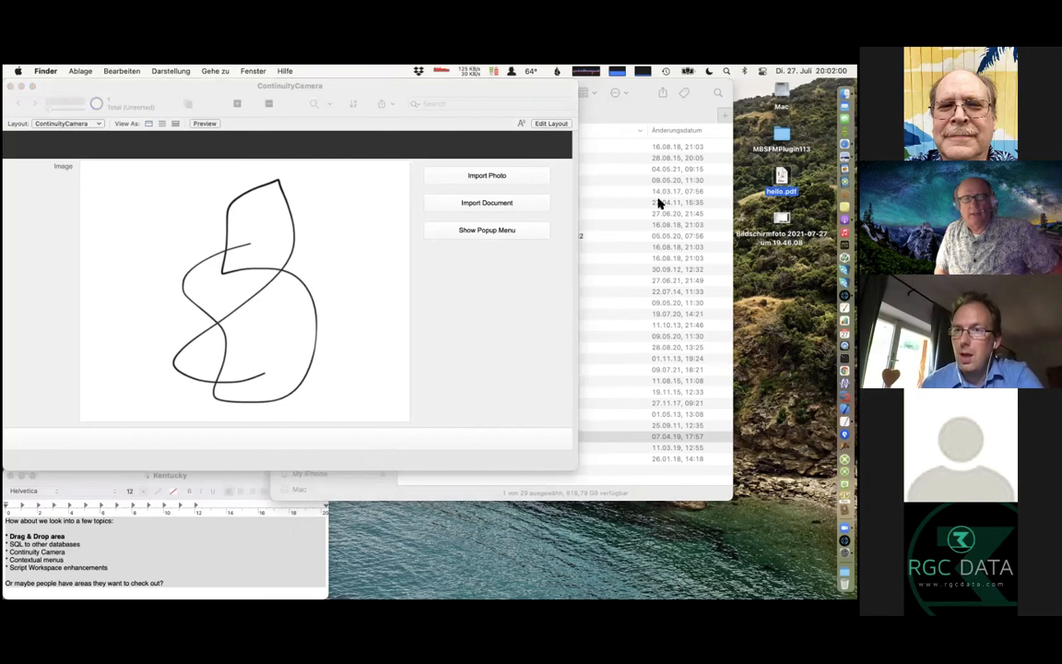
# - Switch to Safari, load mbsplugins.eu and open the DocumentCameraScan component's documentation
pyautogui.click(845, 143)
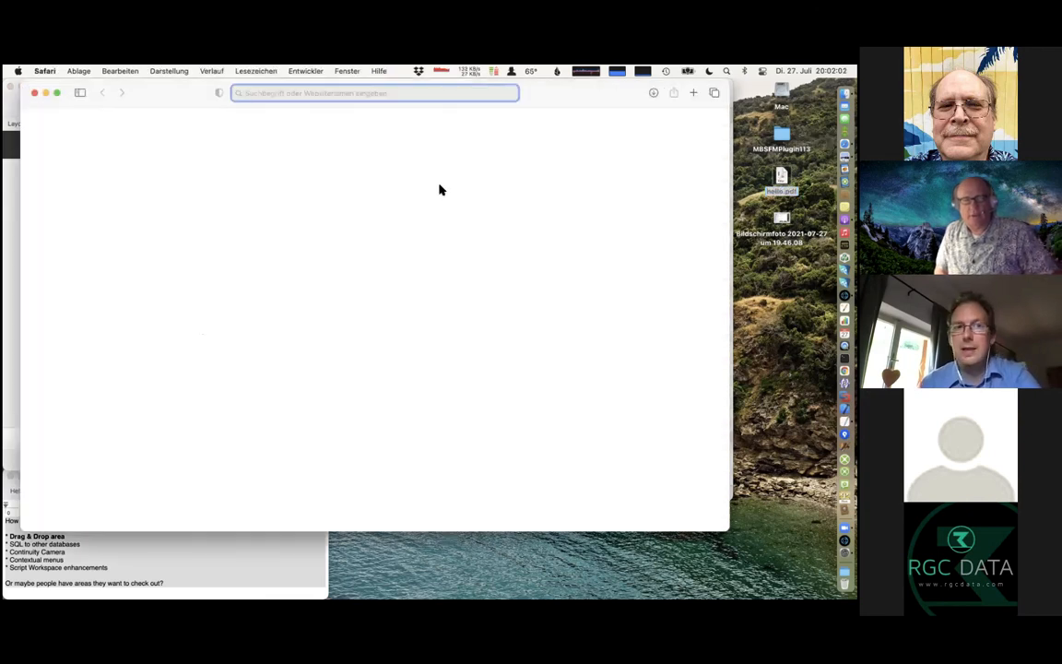
pyautogui.write('mbsplugins.eu/')
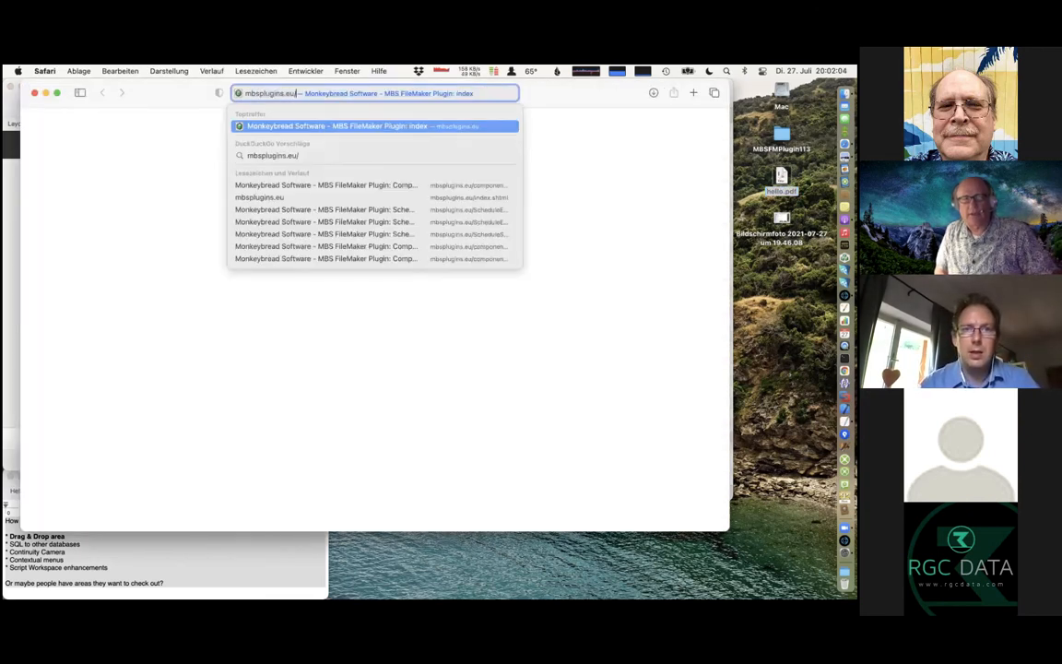
pyautogui.press('Return')
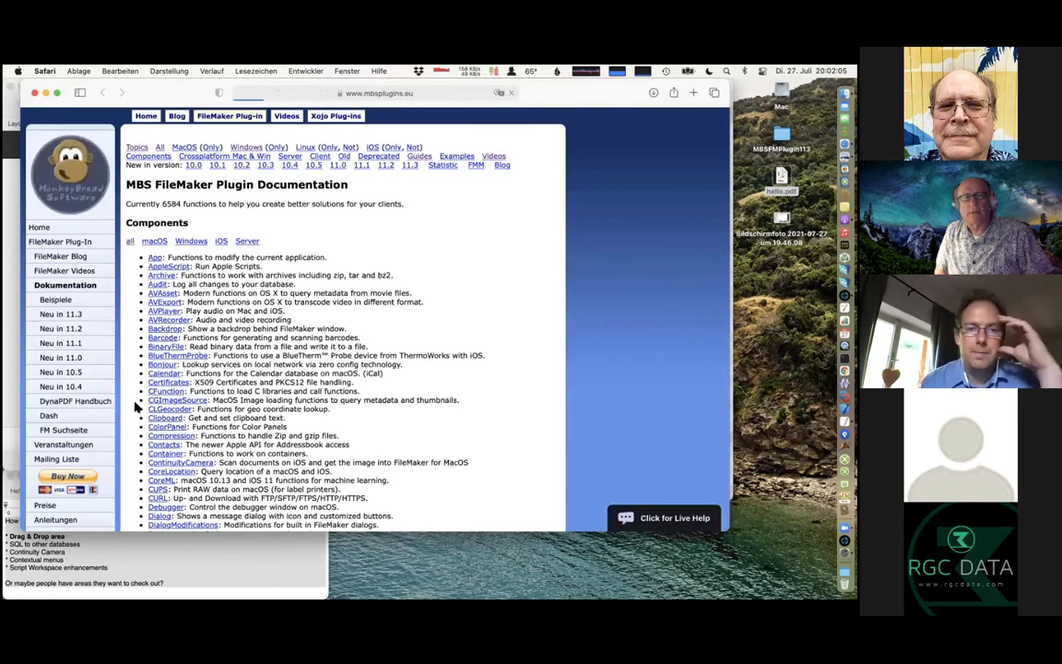
pyautogui.scroll(-3, 158, 384)
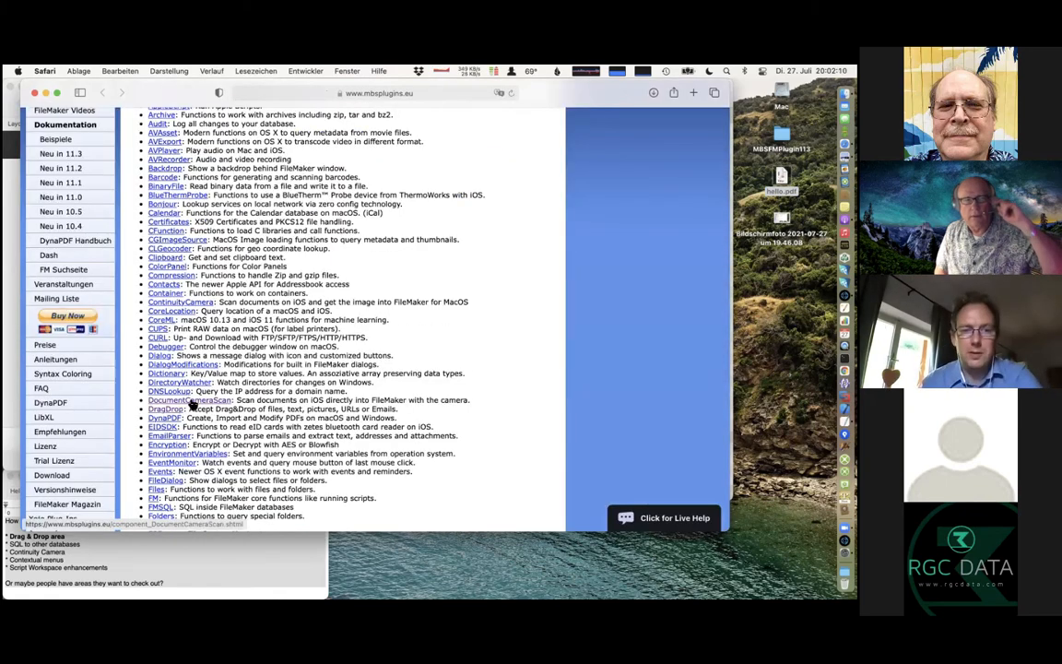
pyautogui.click(192, 403)
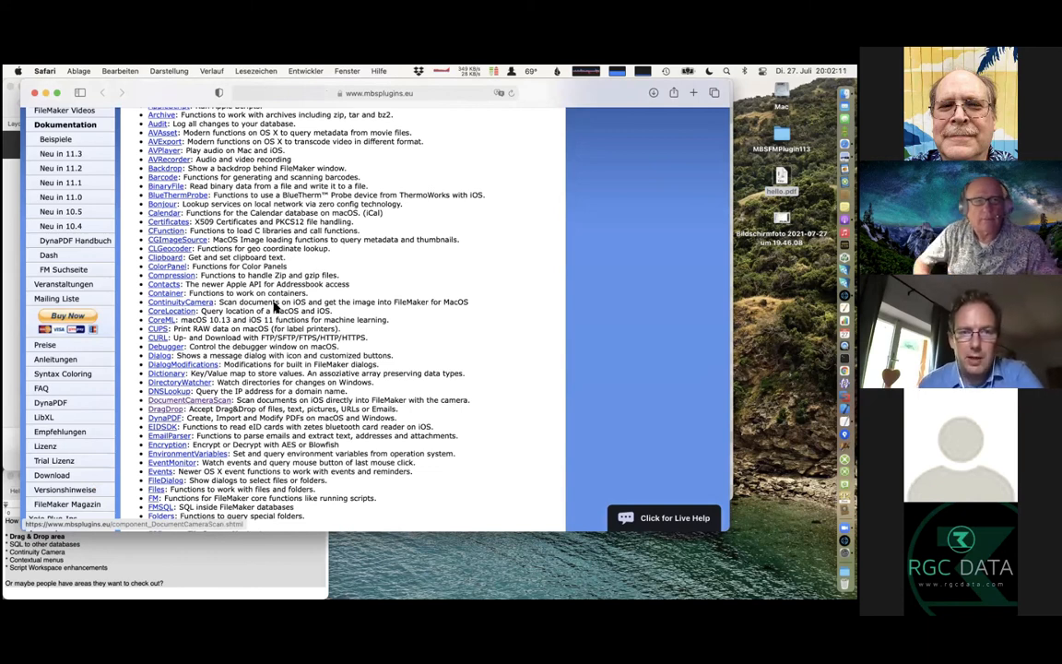
# - Examine the DocumentCameraScan page, highlighting the word iOS in its description, the iOS SDK column heading and the component name
pyautogui.doubleClick(205, 204)
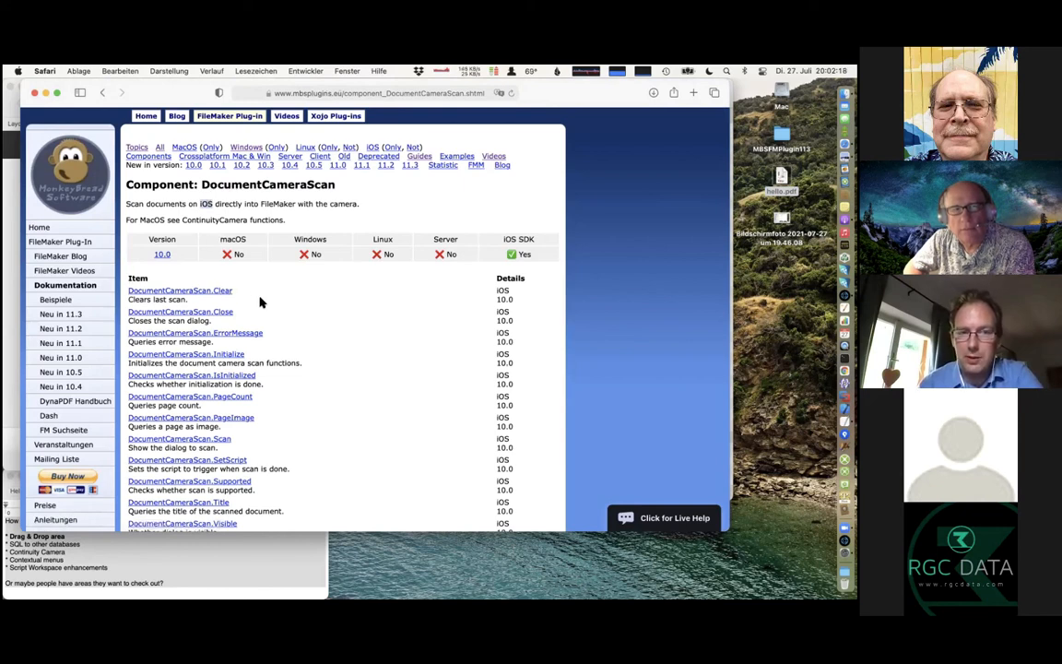
pyautogui.scroll(-5, 260, 302)
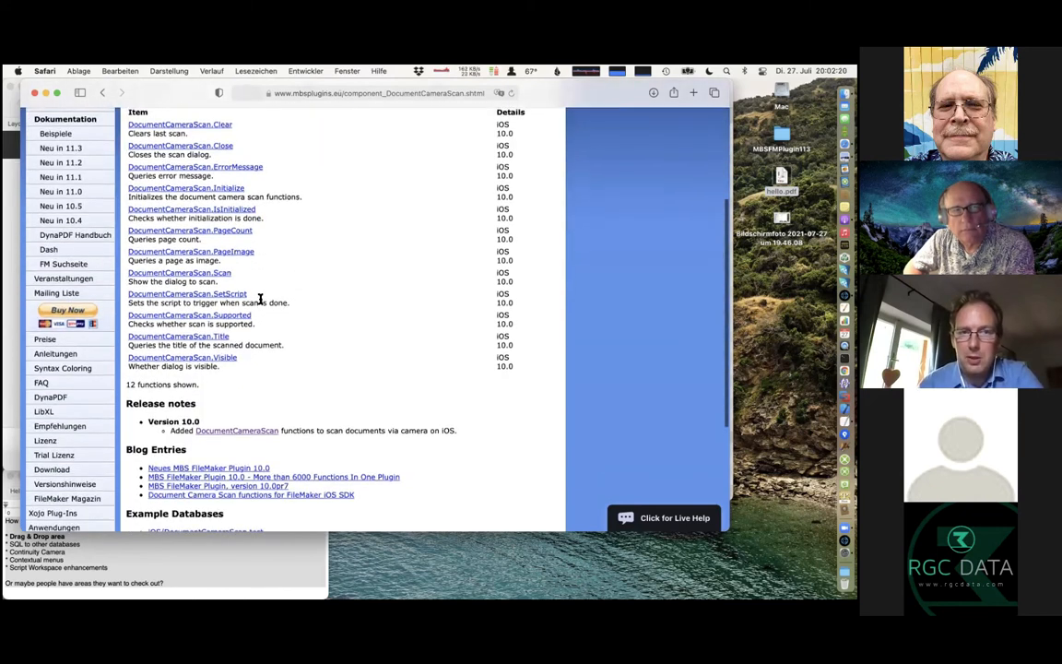
pyautogui.scroll(3, 260, 302)
pyautogui.scroll(2, 260, 303)
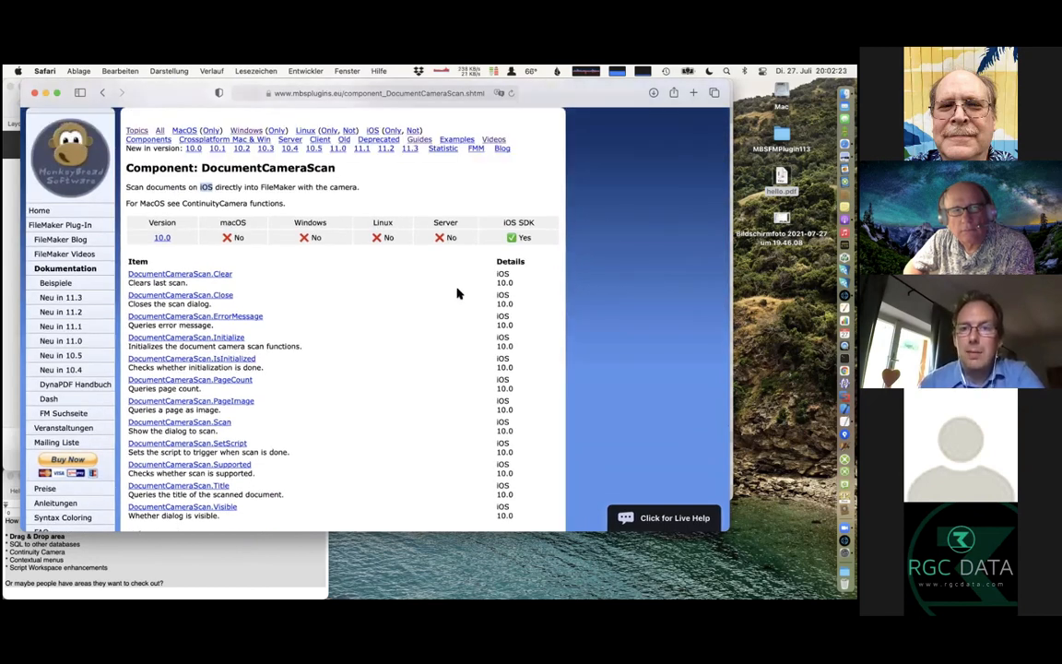
pyautogui.moveTo(504, 222); pyautogui.dragTo(534, 222)
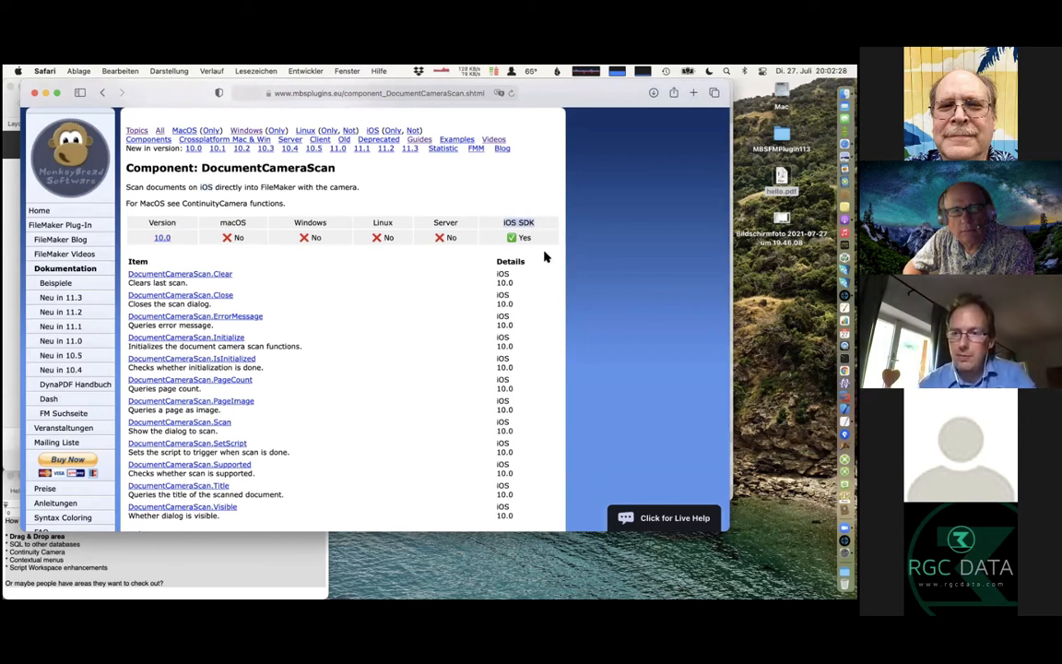
pyautogui.doubleClick(222, 168)
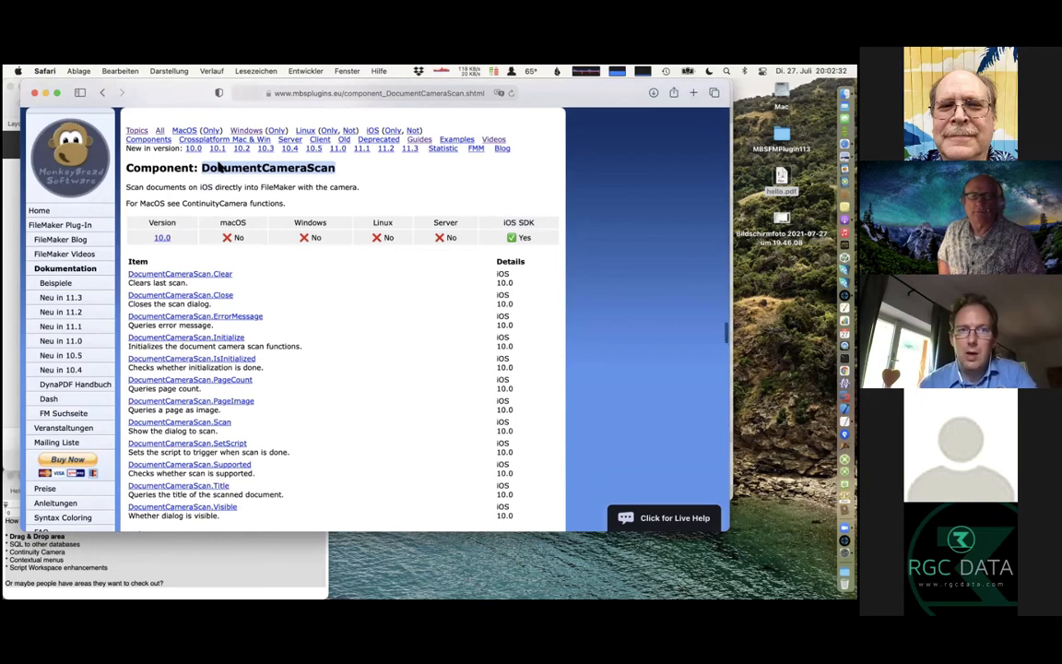
# - Open the MBS blog and search it for quicklook
pyautogui.scroll(2, 222, 168)
pyautogui.click(182, 115)
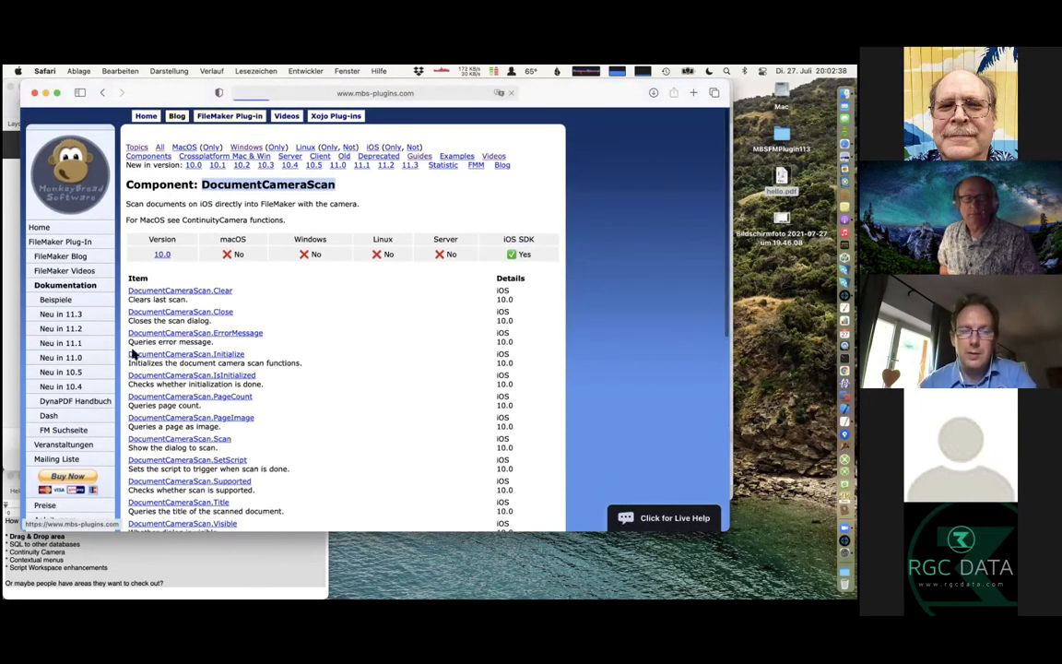
pyautogui.scroll(-3, 109, 458)
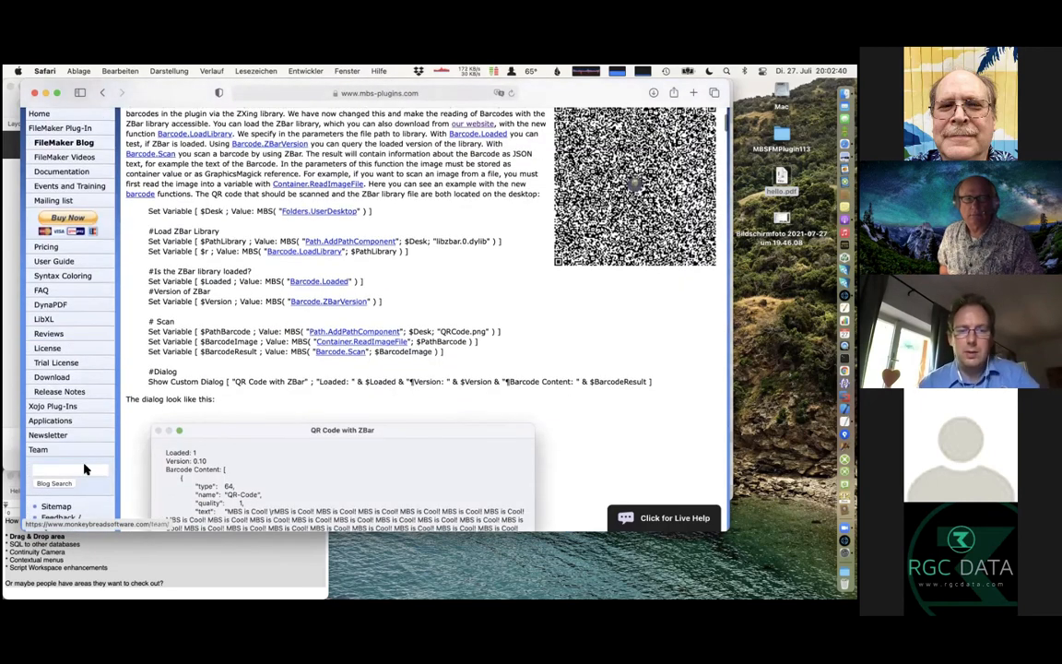
pyautogui.click(88, 470)
pyautogui.write('quickloo')
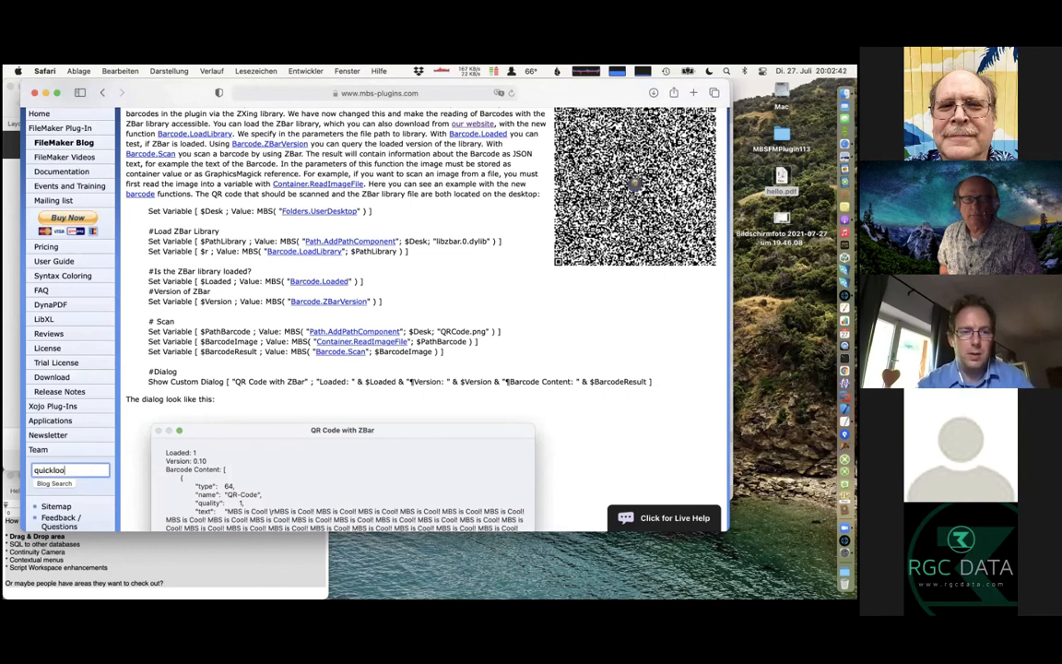
pyautogui.write('k')
pyautogui.press('Return')
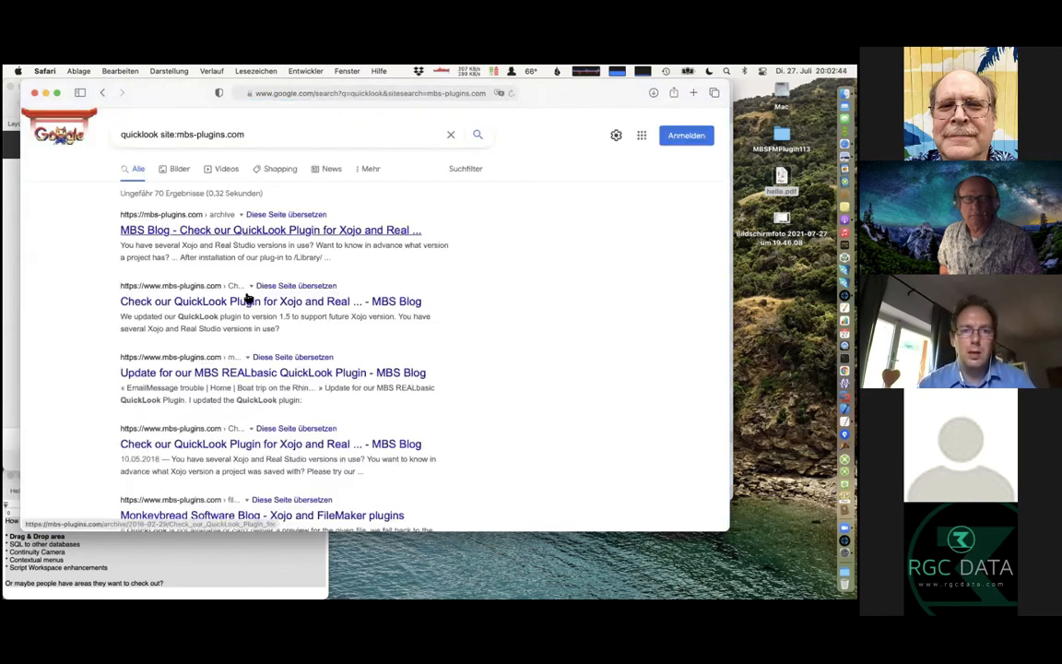
# - Refine the search to quicklook ios, view the QLPreviewPanel functions for iOS post and return to the results
pyautogui.click(160, 133)
pyautogui.write('ios')
pyautogui.press('Return')
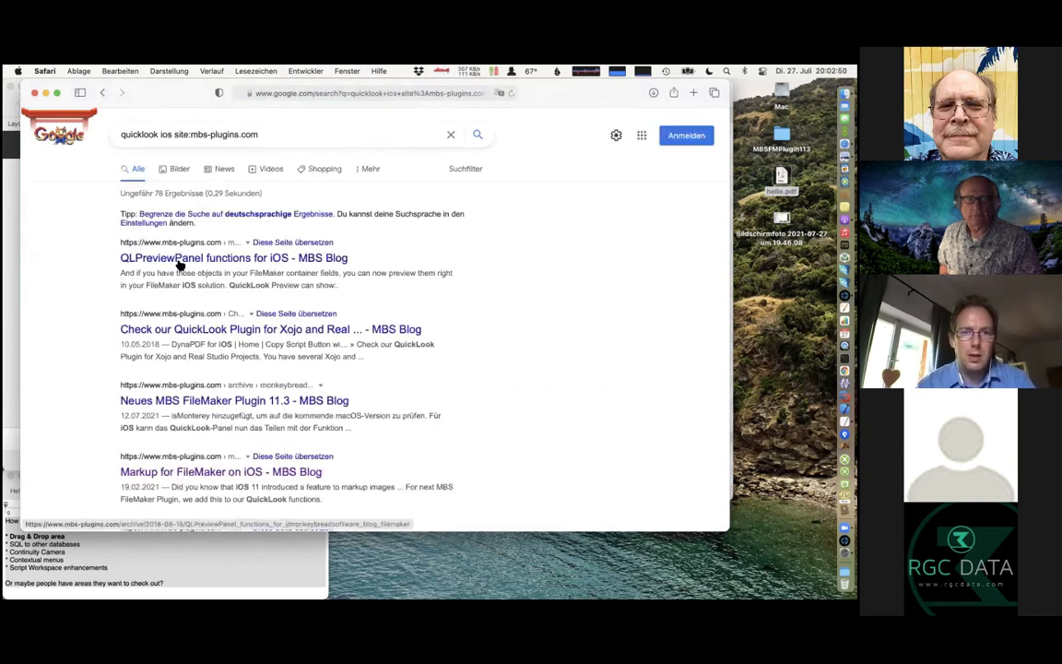
pyautogui.click(180, 261)
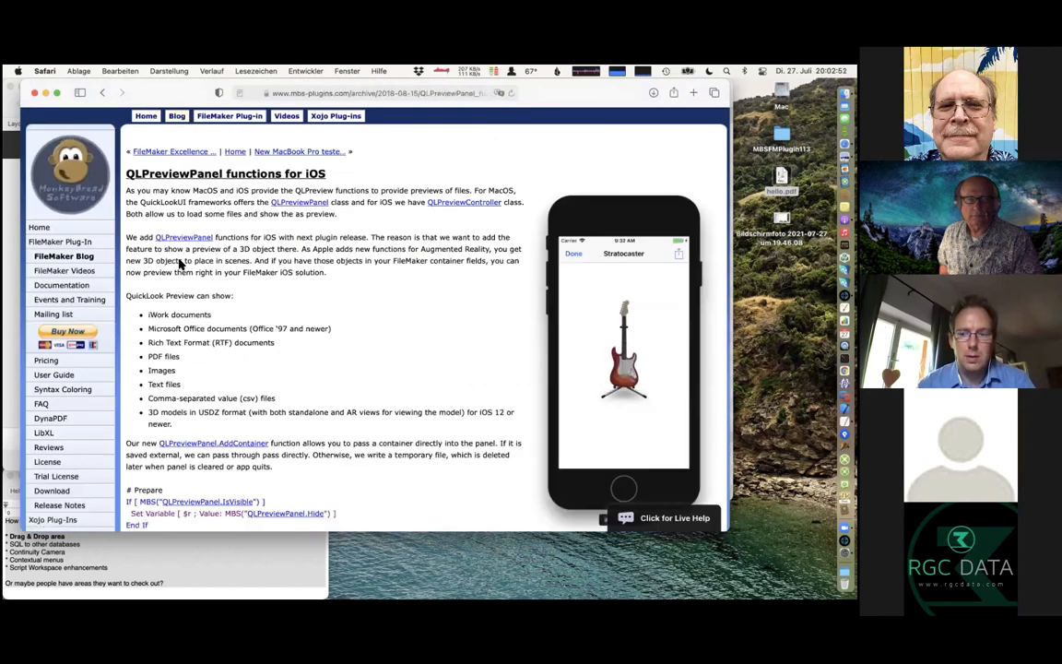
pyautogui.press('super+bracketleft')
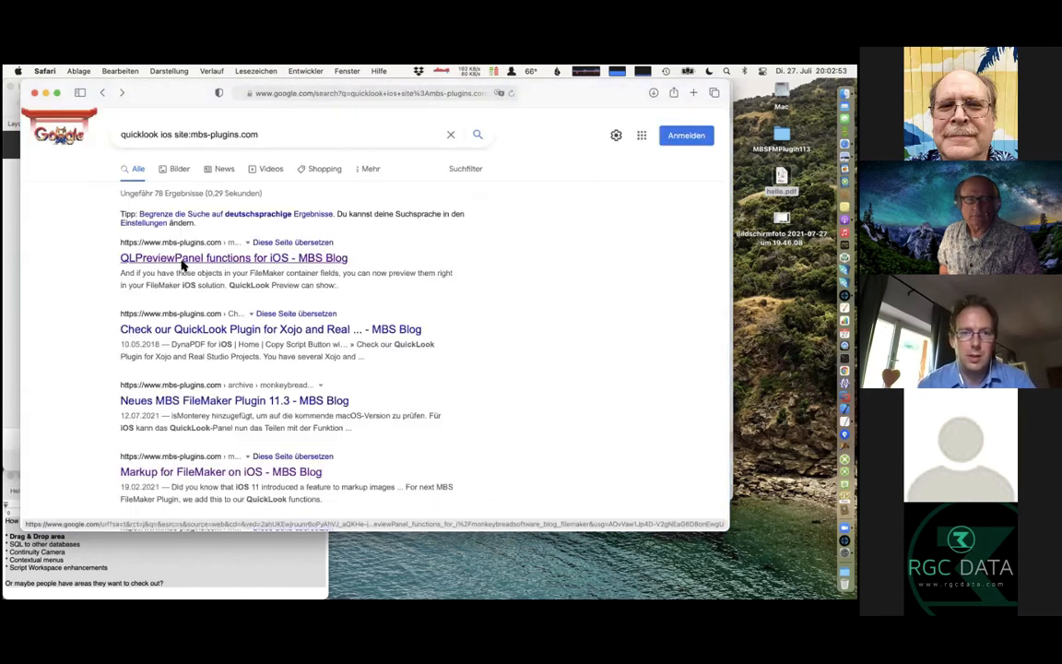
# - Search the MBS blog for annotate ios and read the Markup for FileMaker on iOS post
pyautogui.doubleClick(153, 134)
pyautogui.write('annotate')
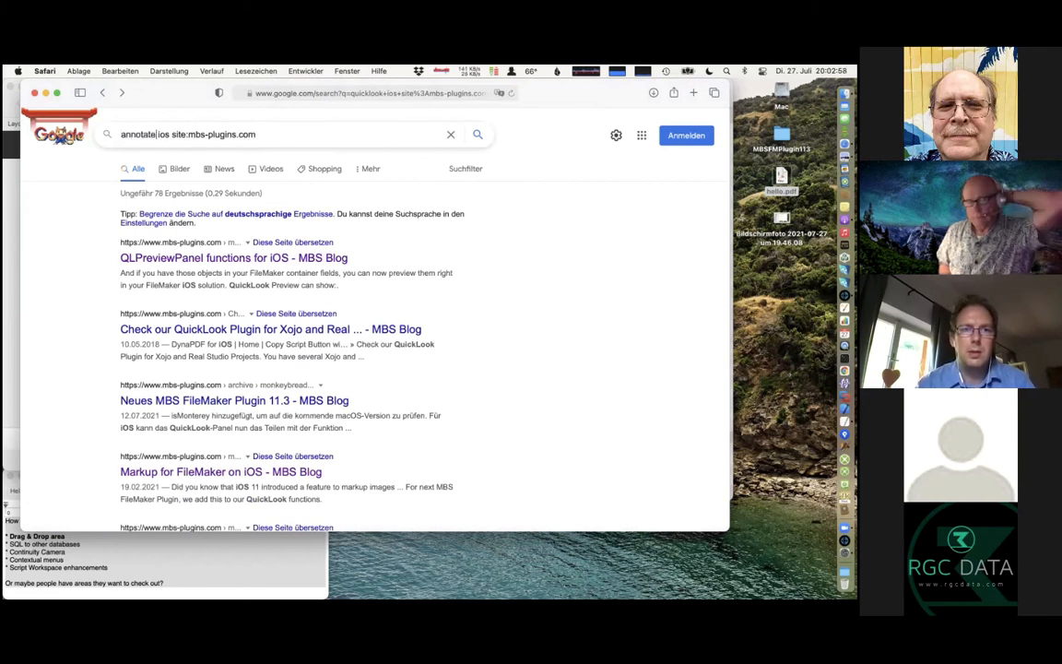
pyautogui.press('Return')
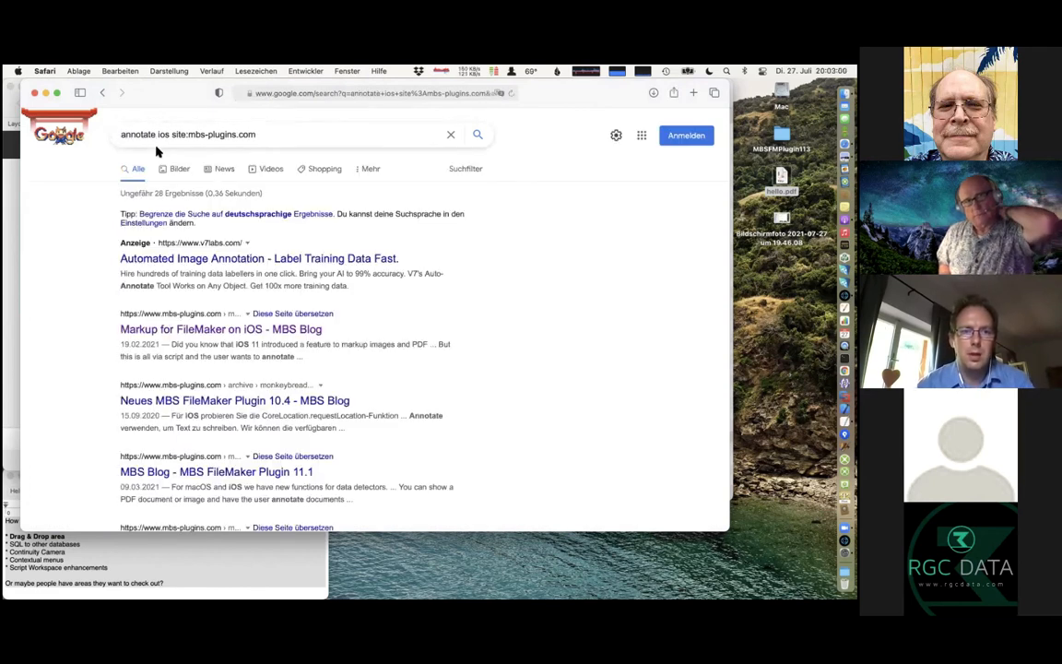
pyautogui.click(180, 330)
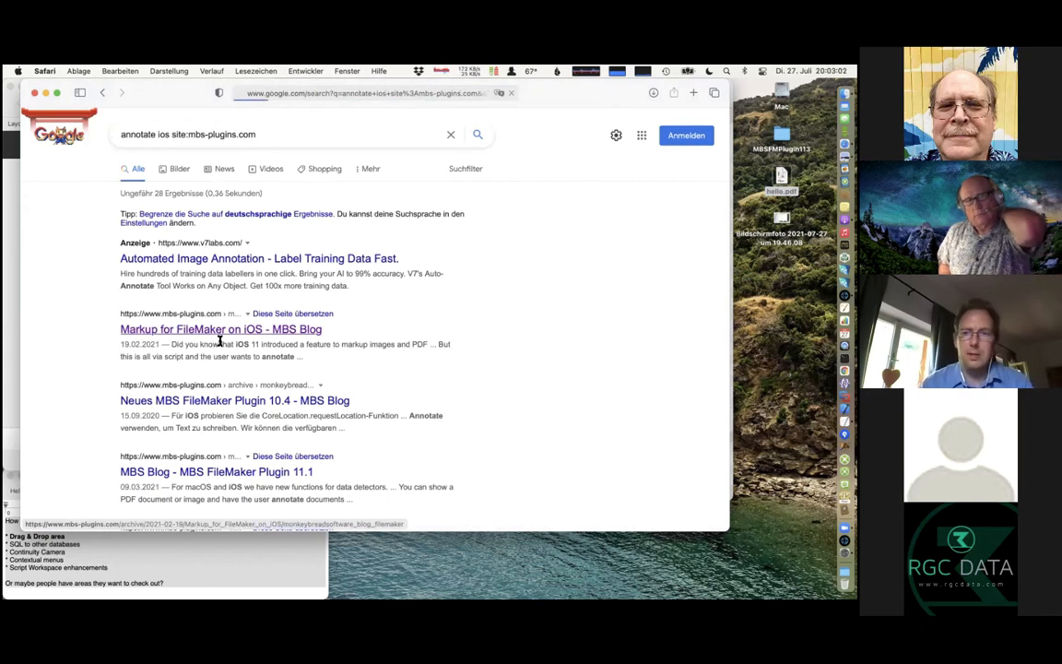
pyautogui.scroll(-2, 616, 355)
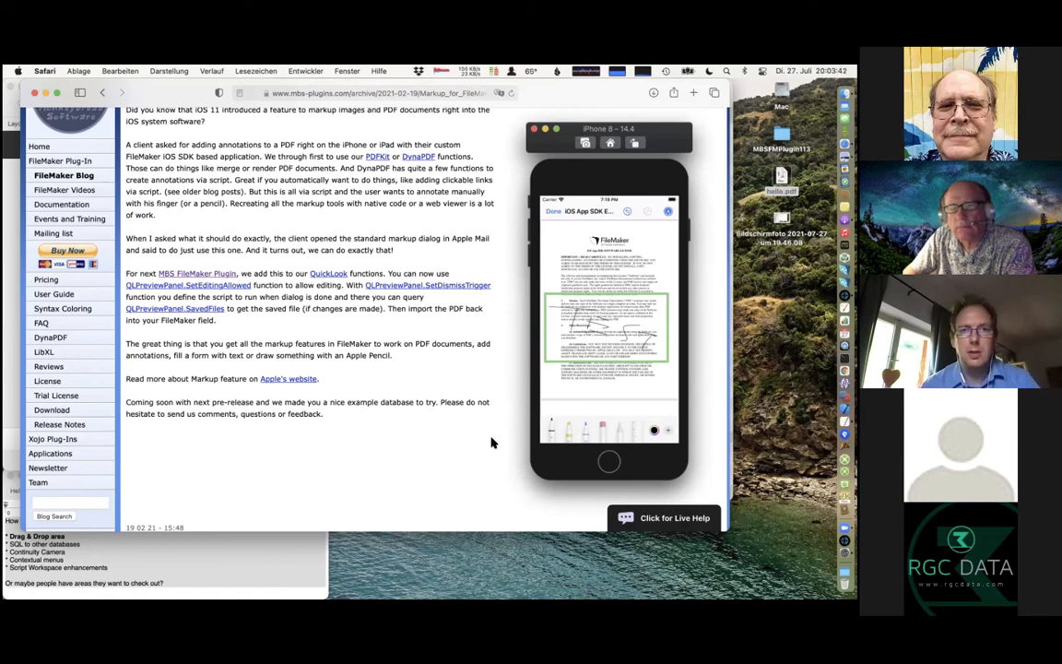
pyautogui.scroll(3, 492, 442)
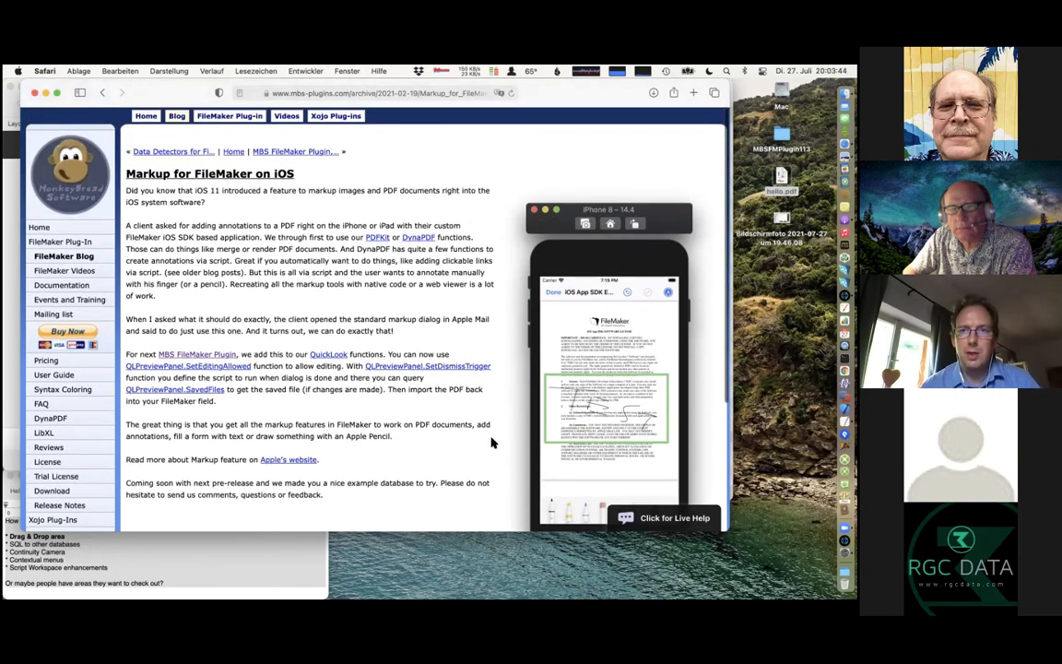
# - Close the web page, switch to FileMaker Pro, start a new custom function in ContinuityCamera and narrow its editor window
pyautogui.press('super+w')
pyautogui.click(479, 386)
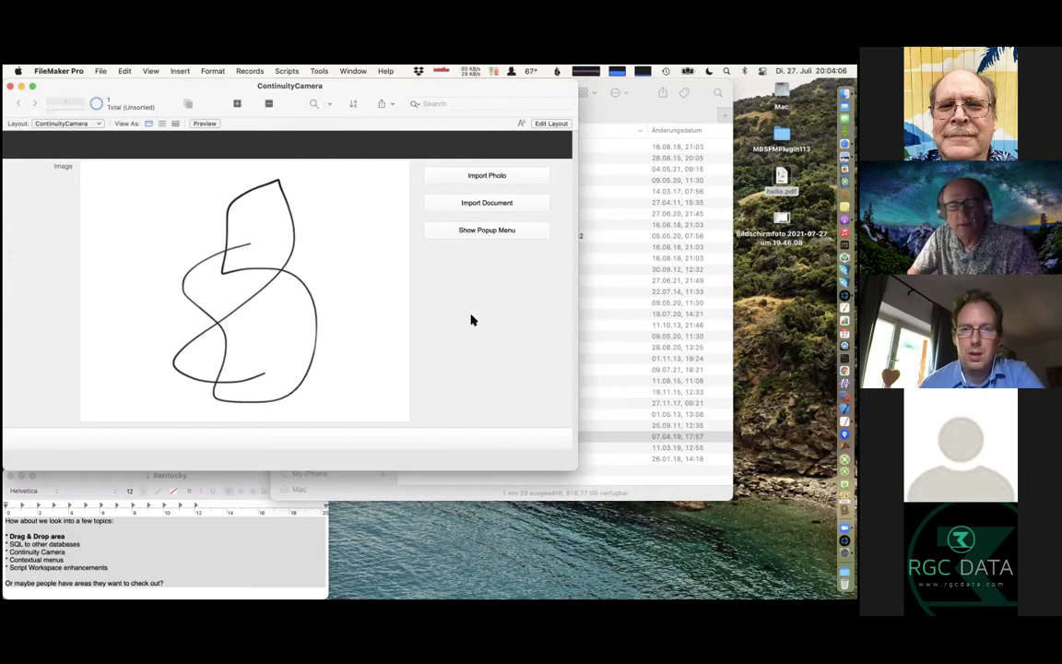
pyautogui.click(96, 71)
pyautogui.moveTo(138, 185)
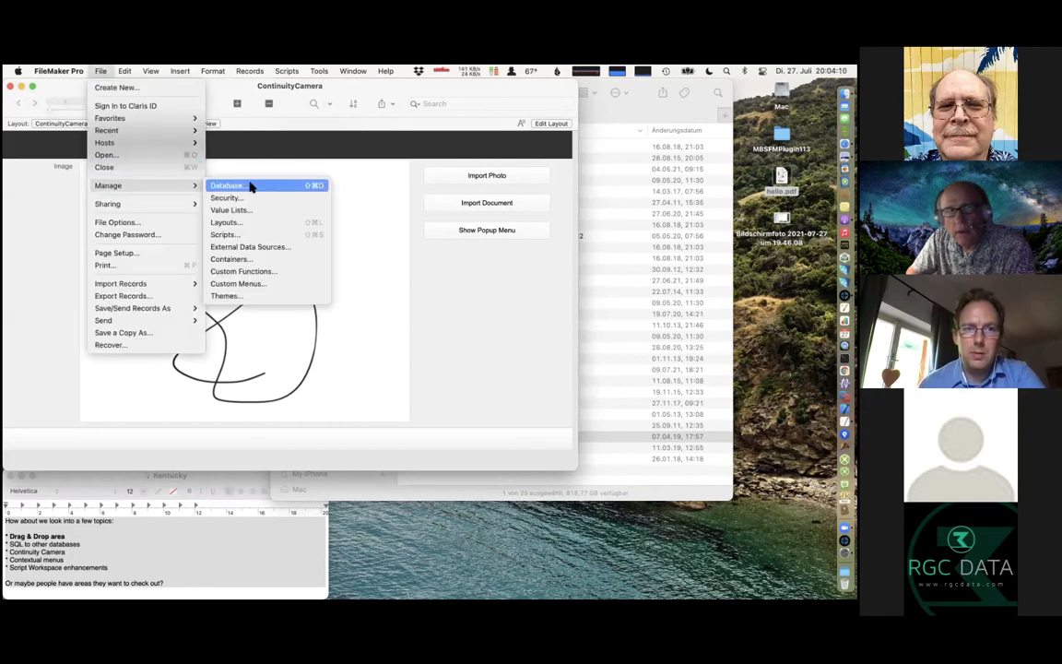
pyautogui.click(249, 272)
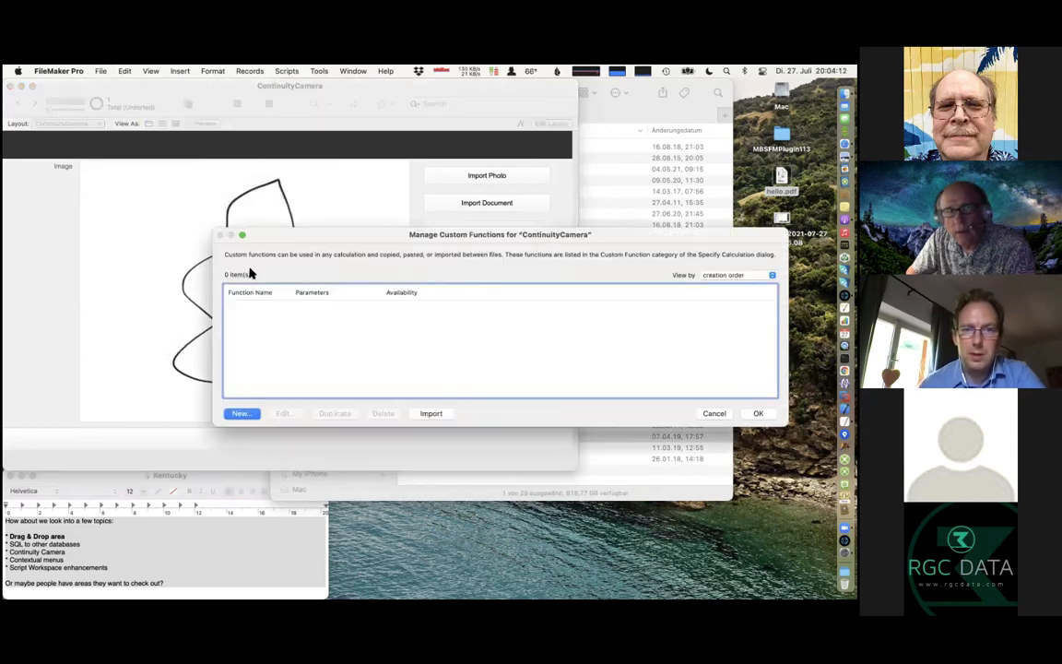
pyautogui.click(244, 414)
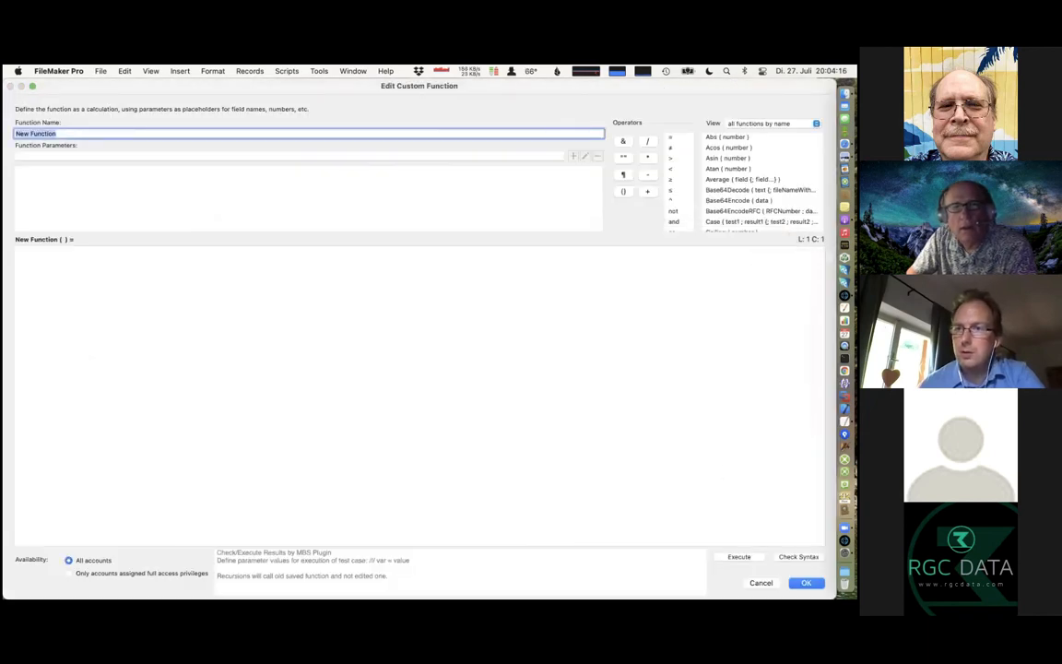
pyautogui.moveTo(665, 85); pyautogui.dragTo(656, 85)
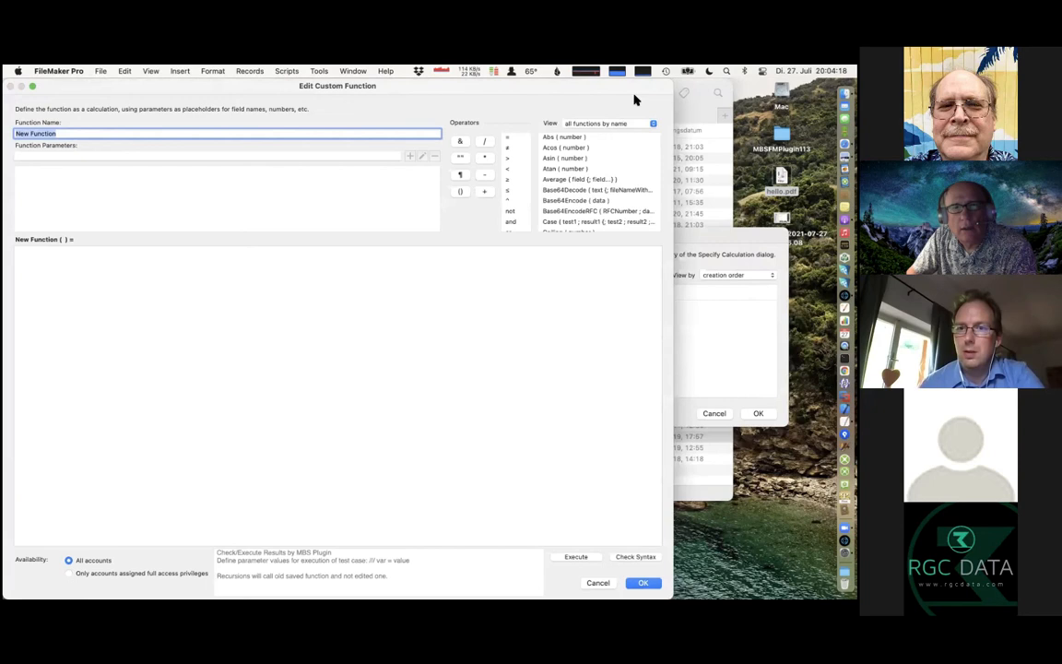
# - Add a parameter named test, name the custom function test, and insert the parameter into the formula
pyautogui.click(173, 159)
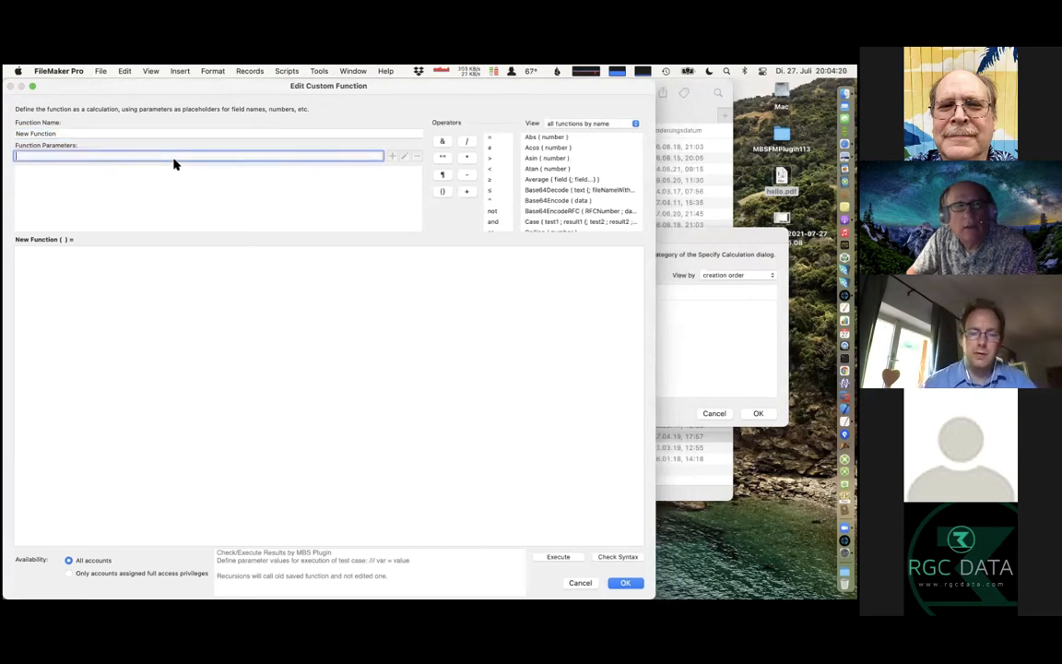
pyautogui.write('test')
pyautogui.press('Return')
pyautogui.moveTo(52, 135); pyautogui.dragTo(15, 133)
pyautogui.press('BackSpace')
pyautogui.write('test')
pyautogui.doubleClick(36, 173)
pyautogui.click(55, 173)
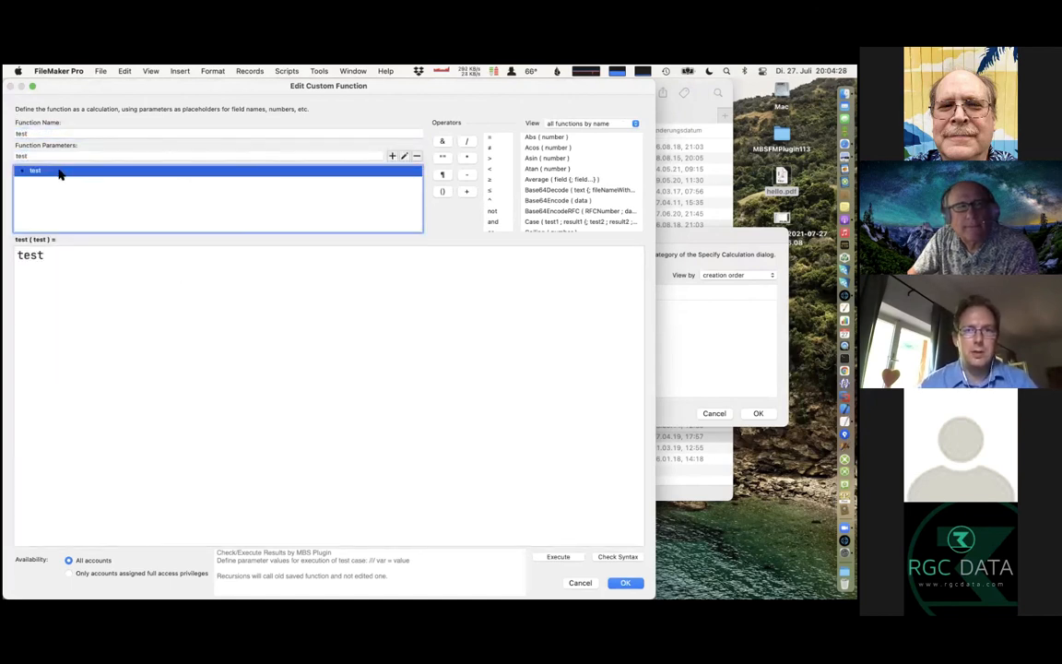
# - Replace the function's test parameter with two parameters named a and b
pyautogui.click(417, 156)
pyautogui.click(339, 155)
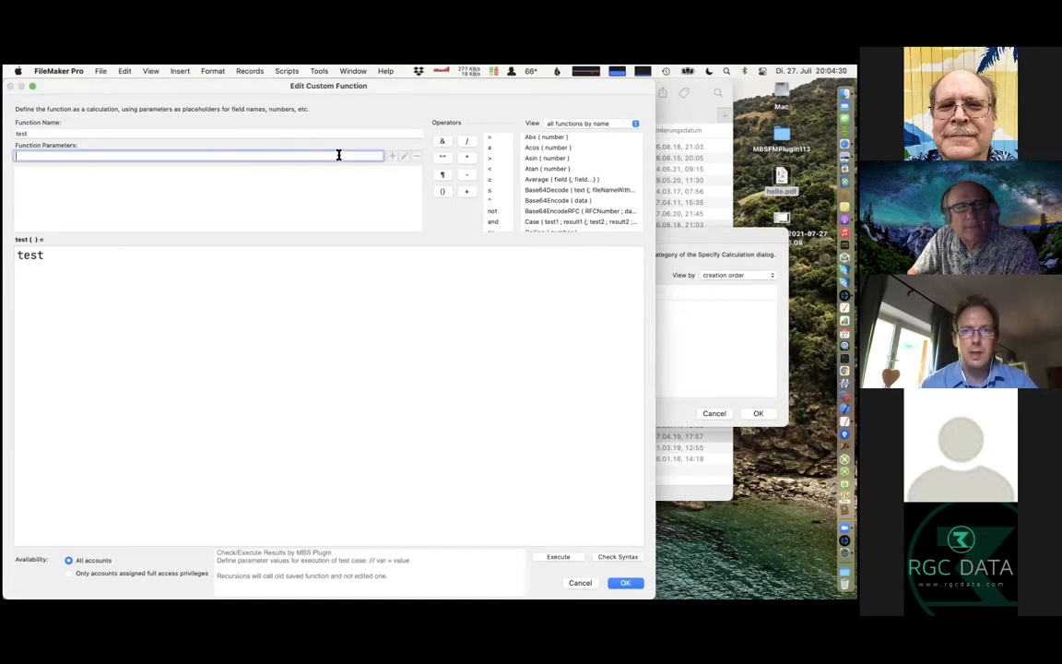
pyautogui.write('a')
pyautogui.press('Return')
pyautogui.write('b')
pyautogui.press('Return')
# - Replace the formula with a & b, execute it and check its syntax
pyautogui.click(222, 313)
pyautogui.press('super+a')
pyautogui.press('BackSpace')
pyautogui.write('a & b')
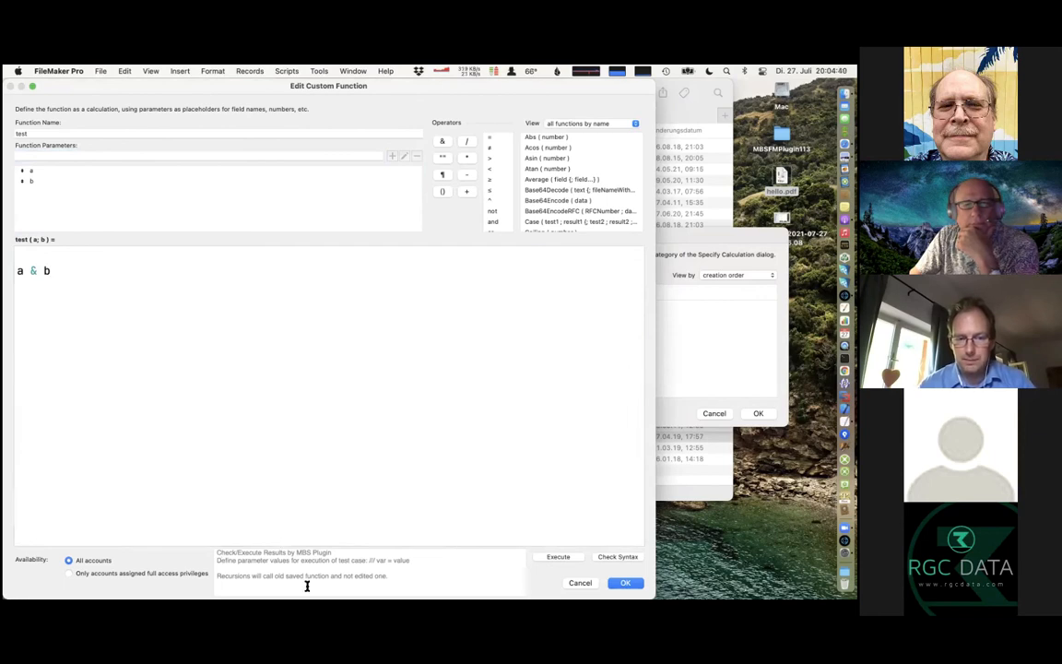
pyautogui.click(546, 556)
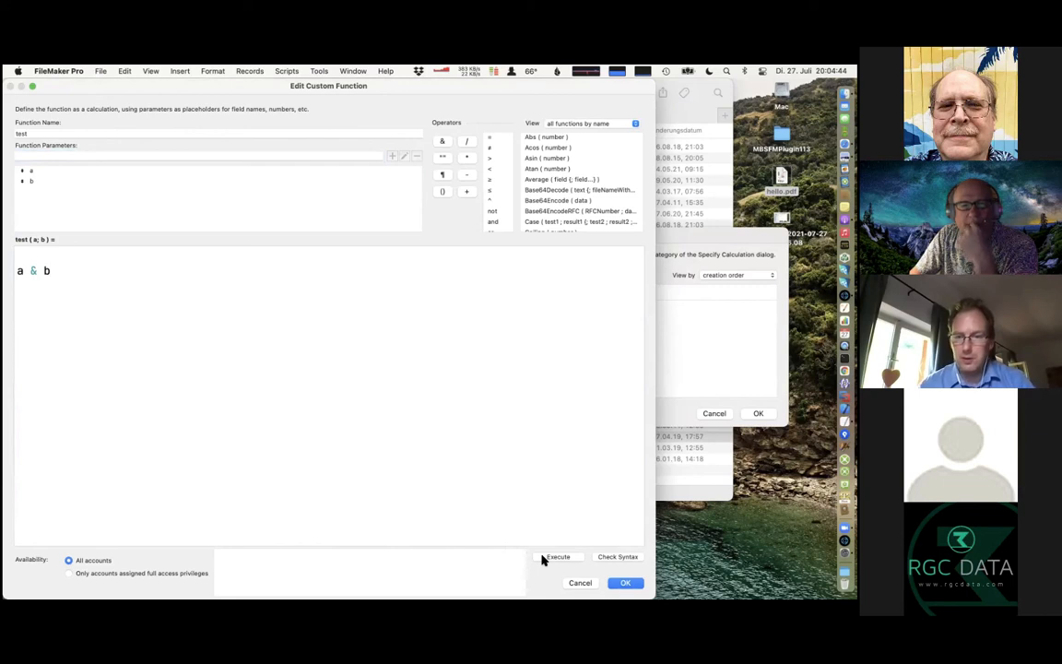
pyautogui.click(600, 559)
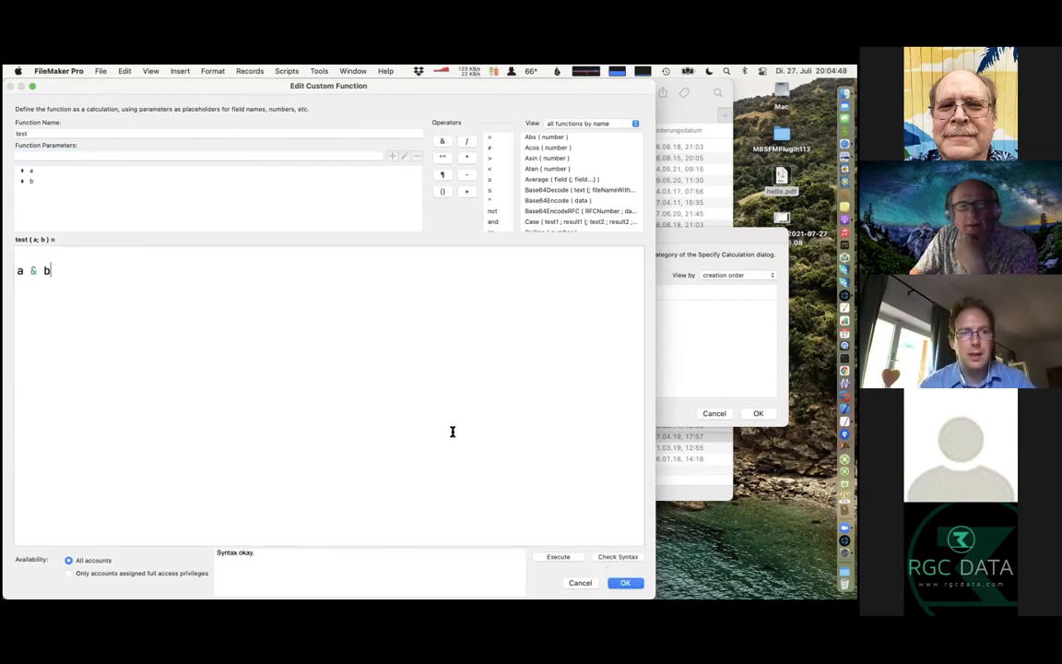
# - Check the syntax with four extra closing parentheses after a & b, remove them and execute the function again
pyautogui.write('))')
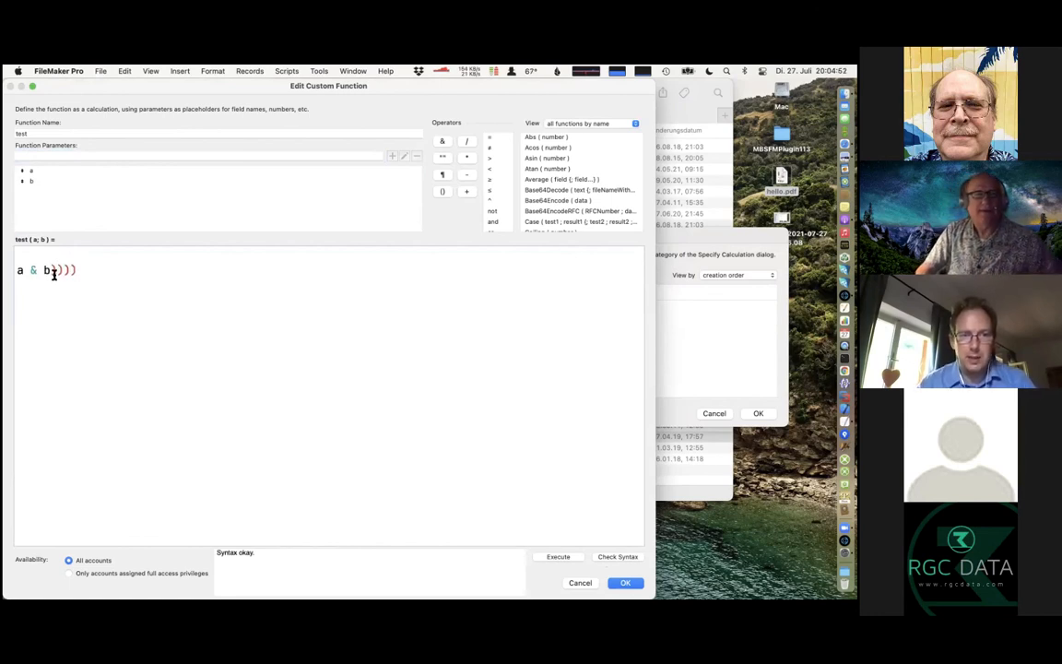
pyautogui.write(')')
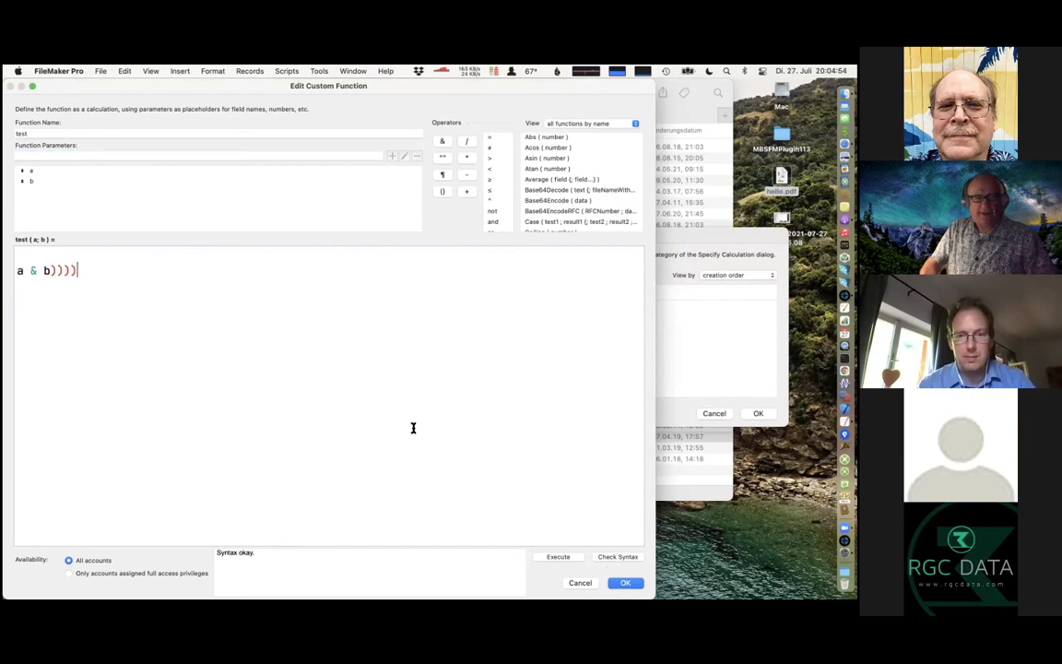
pyautogui.click(614, 558)
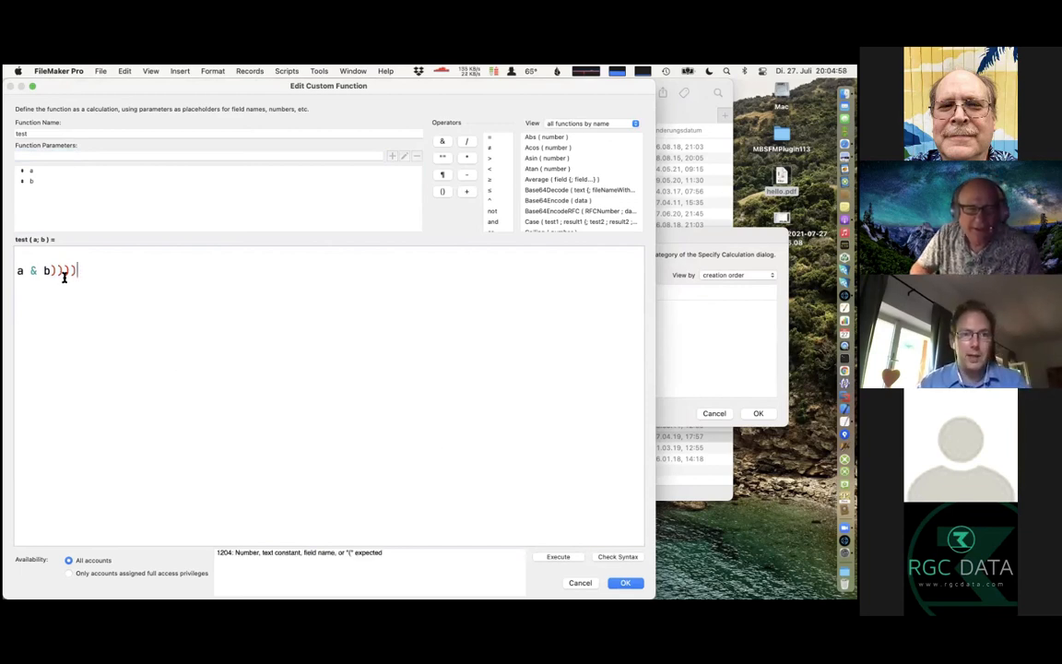
pyautogui.moveTo(51, 270); pyautogui.dragTo(16, 267)
pyautogui.press('BackSpace')
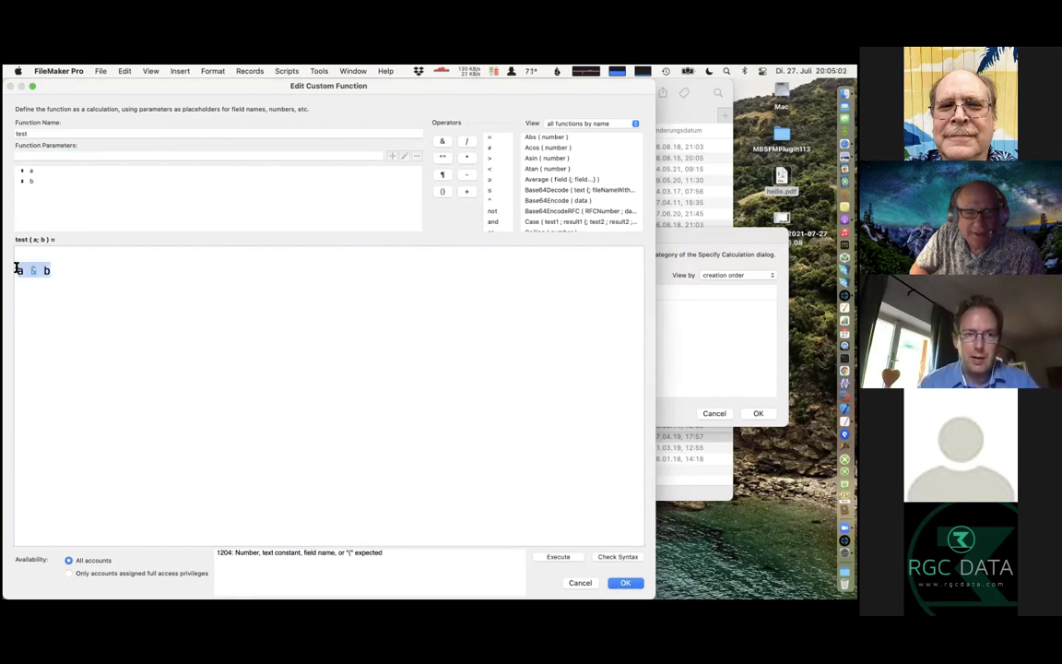
pyautogui.click(554, 557)
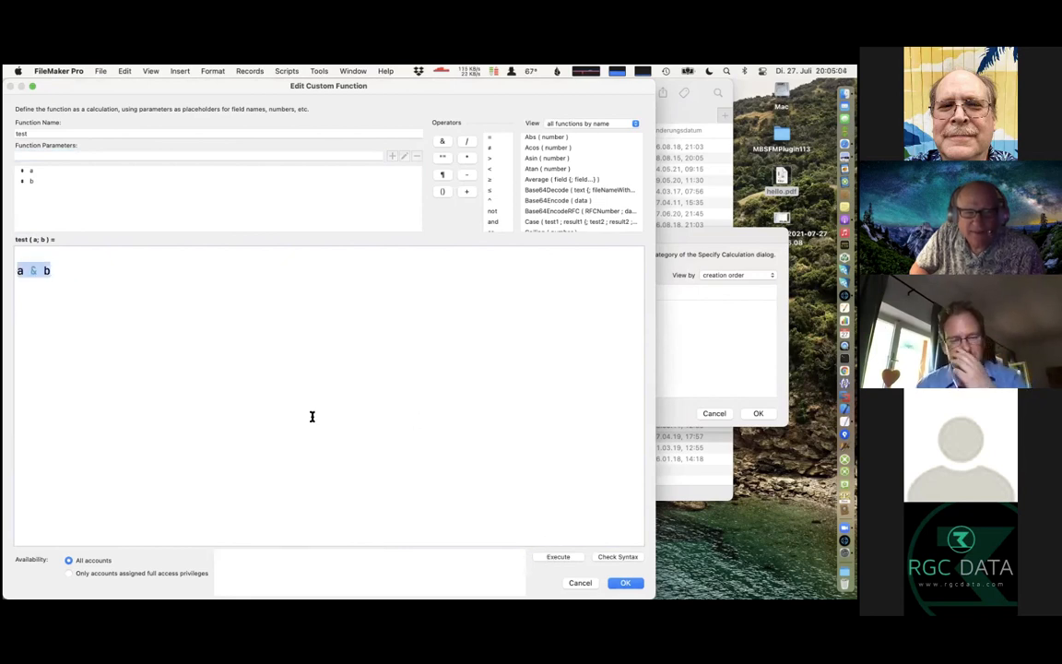
# - Define test values above the formula with the comment lines /// a = "Hello " and /// b = Get(AccountName)
pyautogui.click(81, 270)
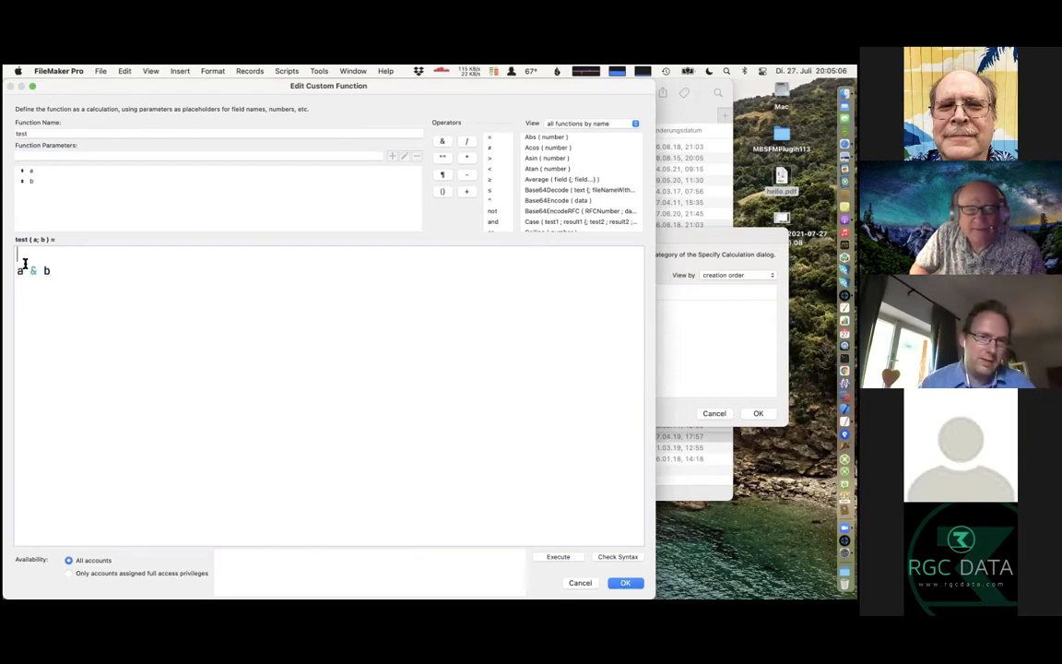
pyautogui.press('Return')
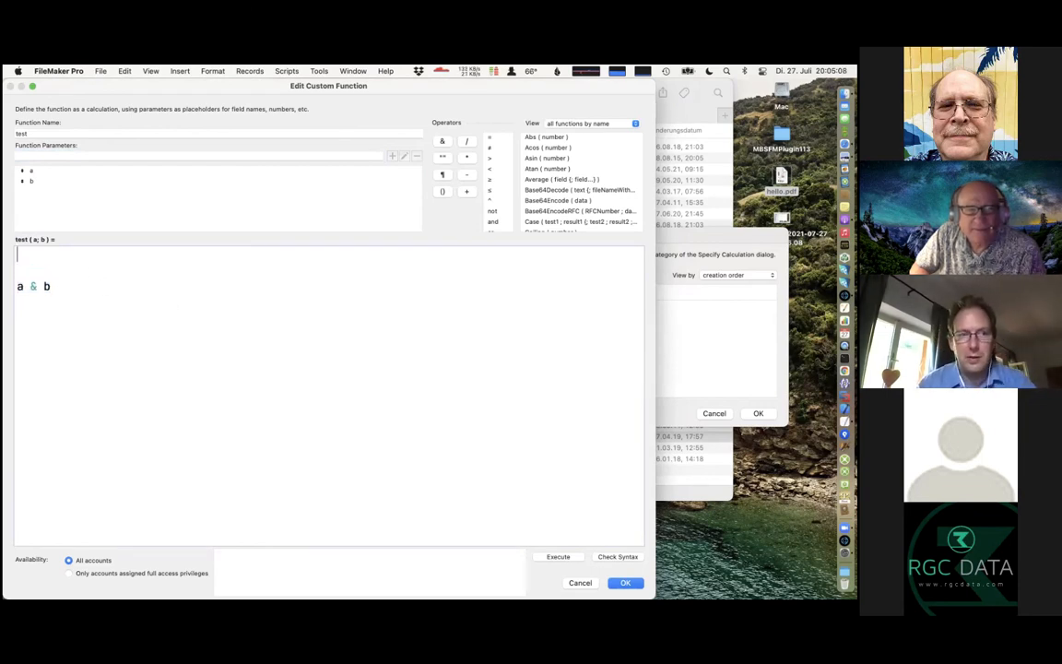
pyautogui.write('/// a =')
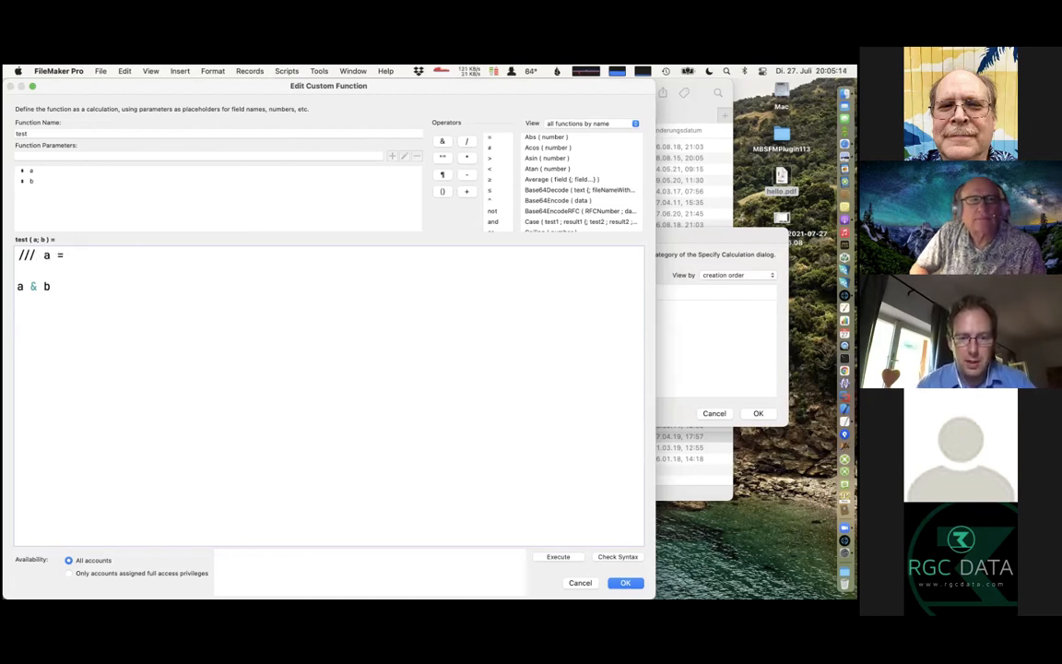
pyautogui.write('"Hello"')
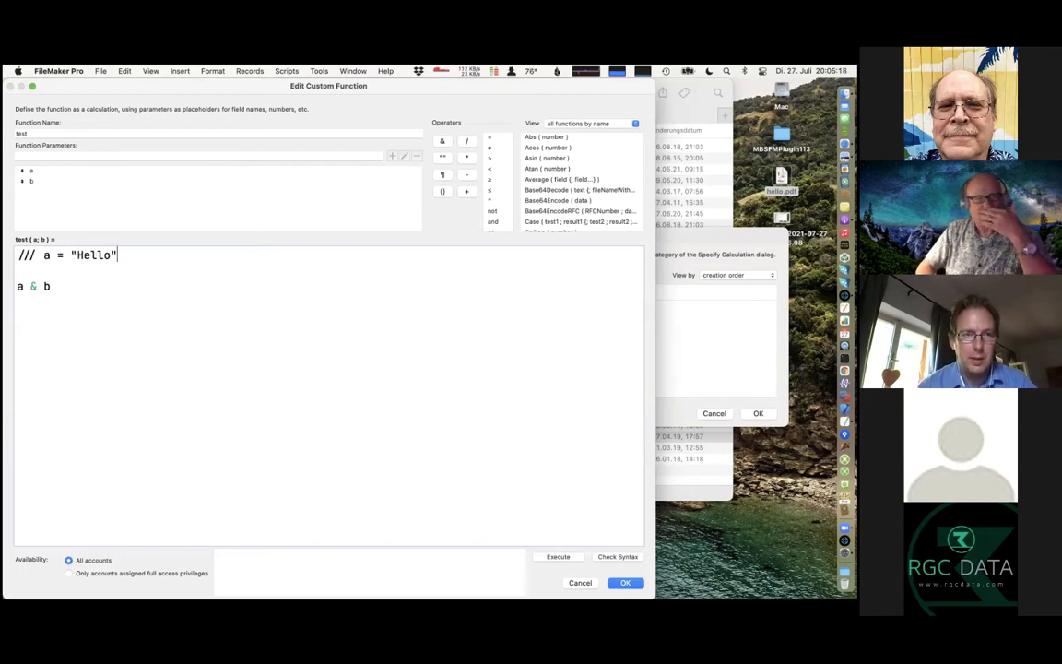
pyautogui.press('Left')
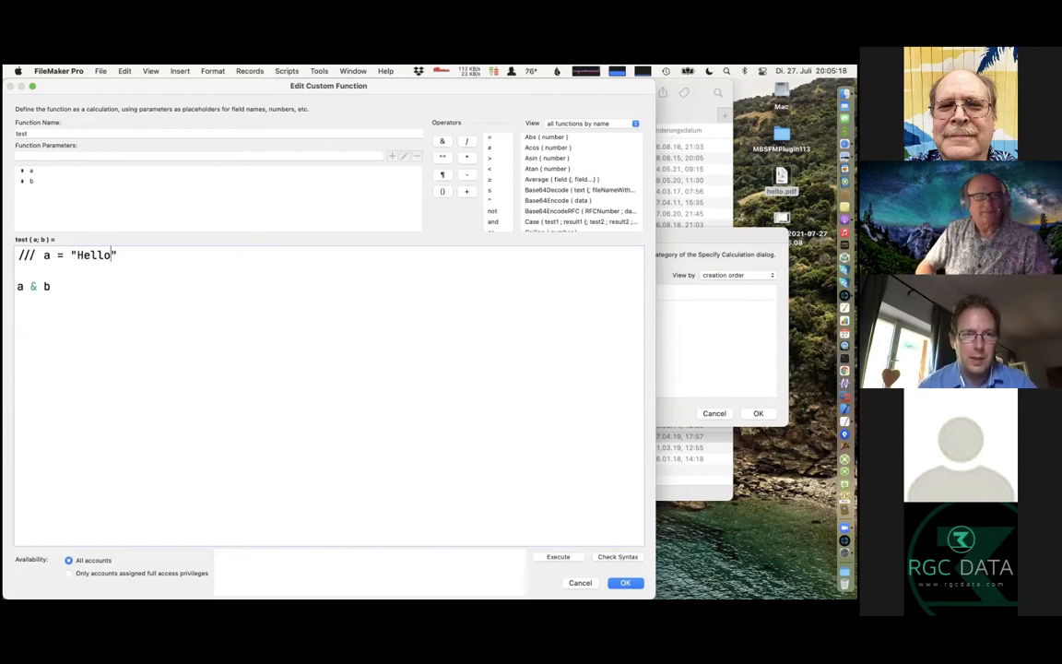
pyautogui.press('Right')
pyautogui.press('Return')
pyautogui.write('/// b ')
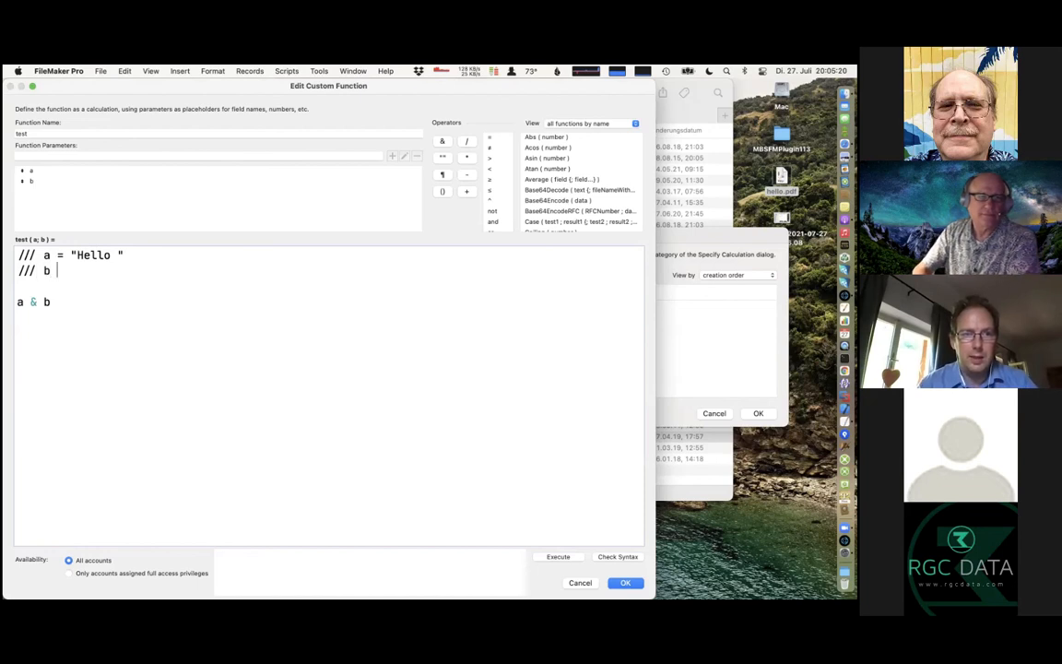
pyautogui.write('= Get(AccountName)')
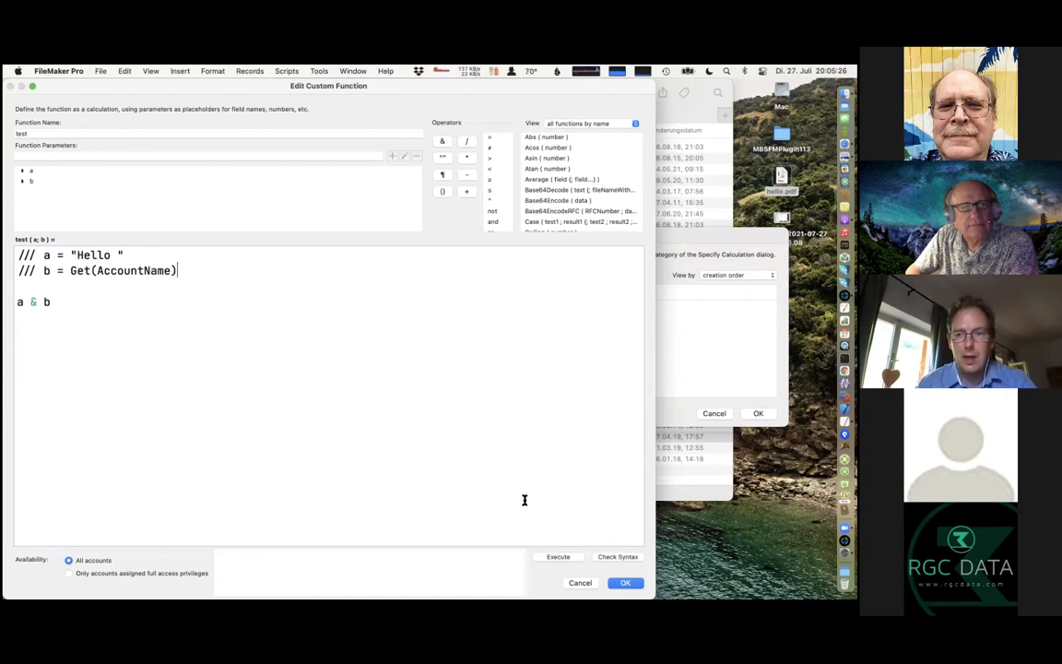
# - Execute the function with the defined test values and select its result text
pyautogui.click(559, 557)
pyautogui.moveTo(282, 553); pyautogui.dragTo(218, 542)
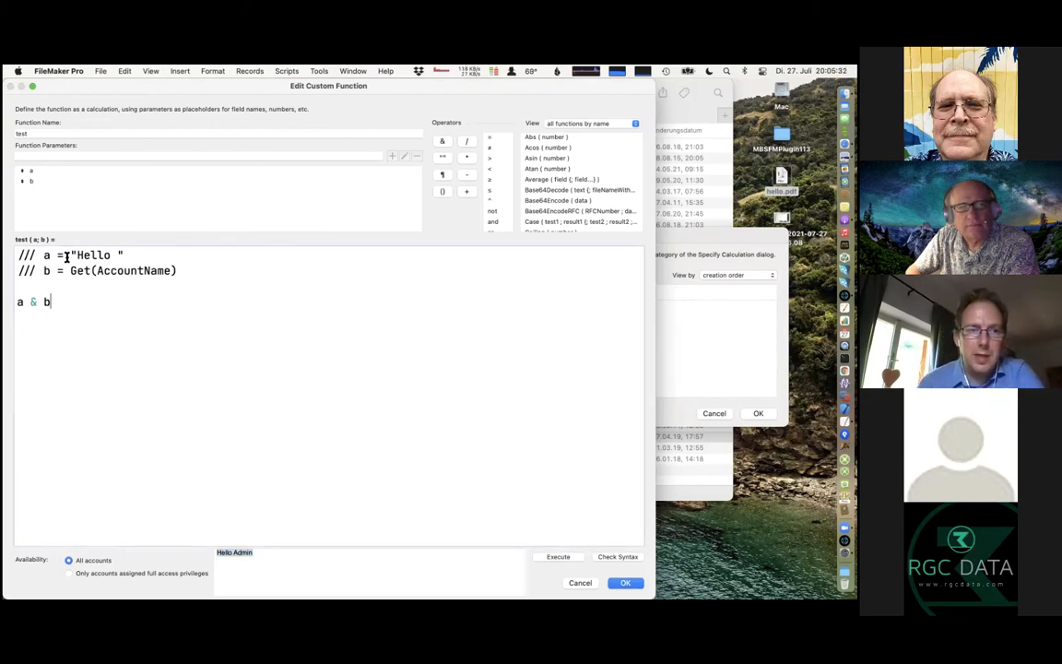
# - Examine the triple-slash test value lines and the formula a & b that uses them
pyautogui.moveTo(43, 265); pyautogui.dragTo(5, 246)
pyautogui.click(38, 270)
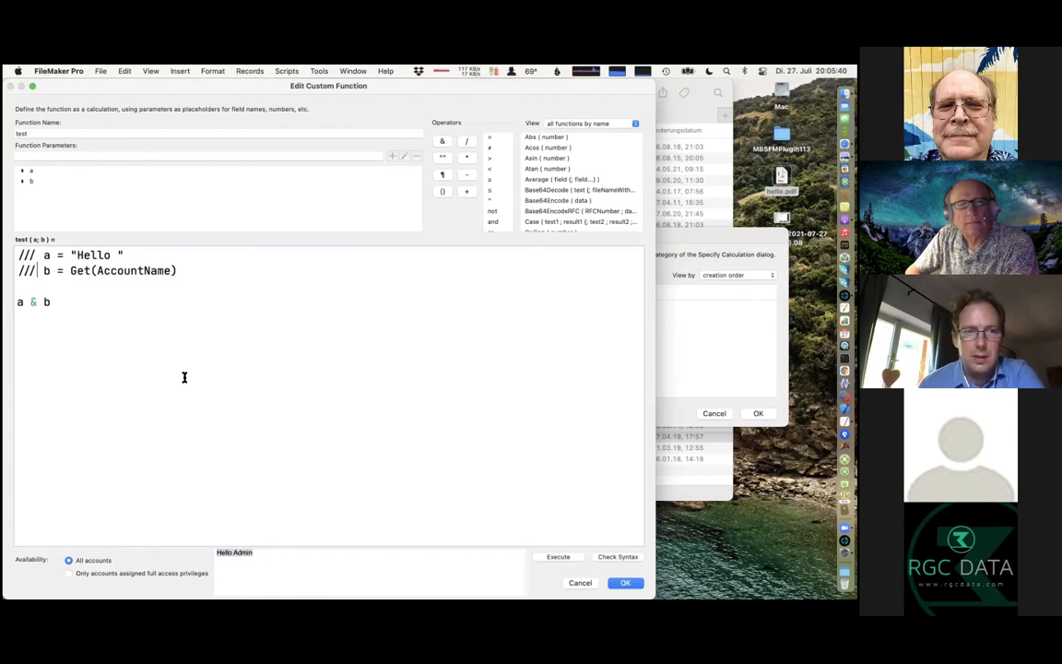
pyautogui.click(89, 299)
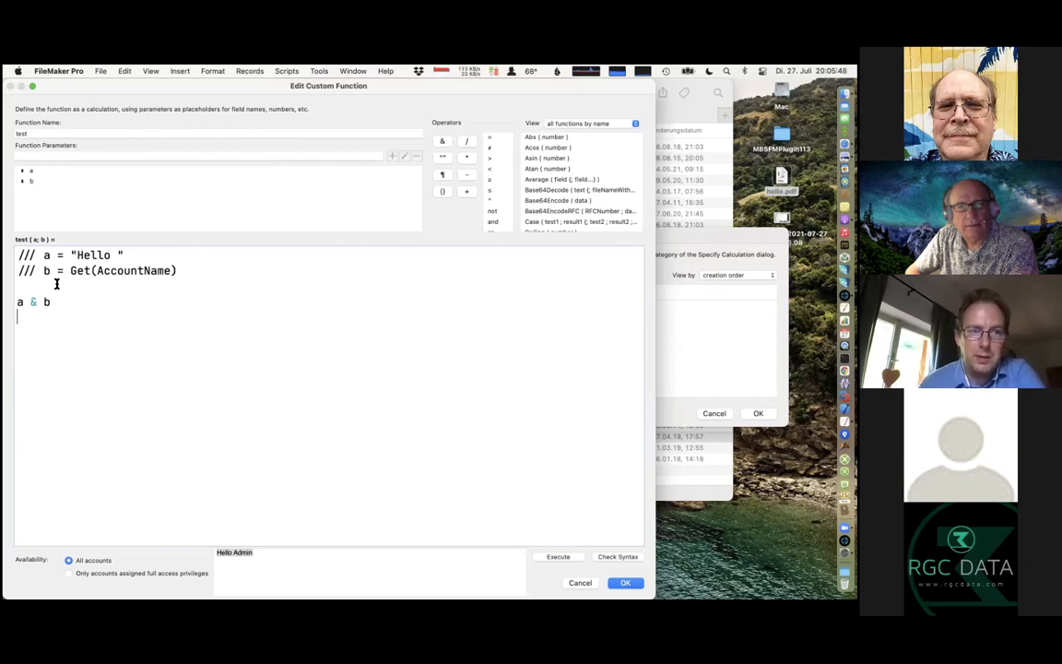
pyautogui.moveTo(45, 255)
pyautogui.mouseDown()
pyautogui.moveTo(73, 255)
pyautogui.moveTo(61, 269)
pyautogui.mouseUp()
pyautogui.moveTo(17, 302); pyautogui.dragTo(59, 301)
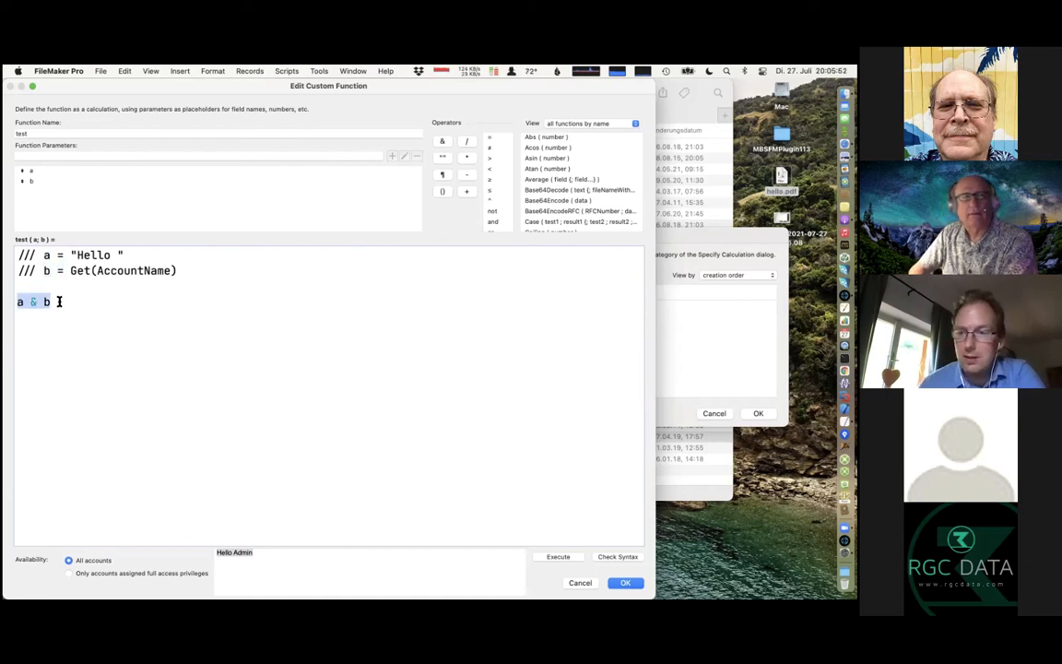
pyautogui.click(59, 301)
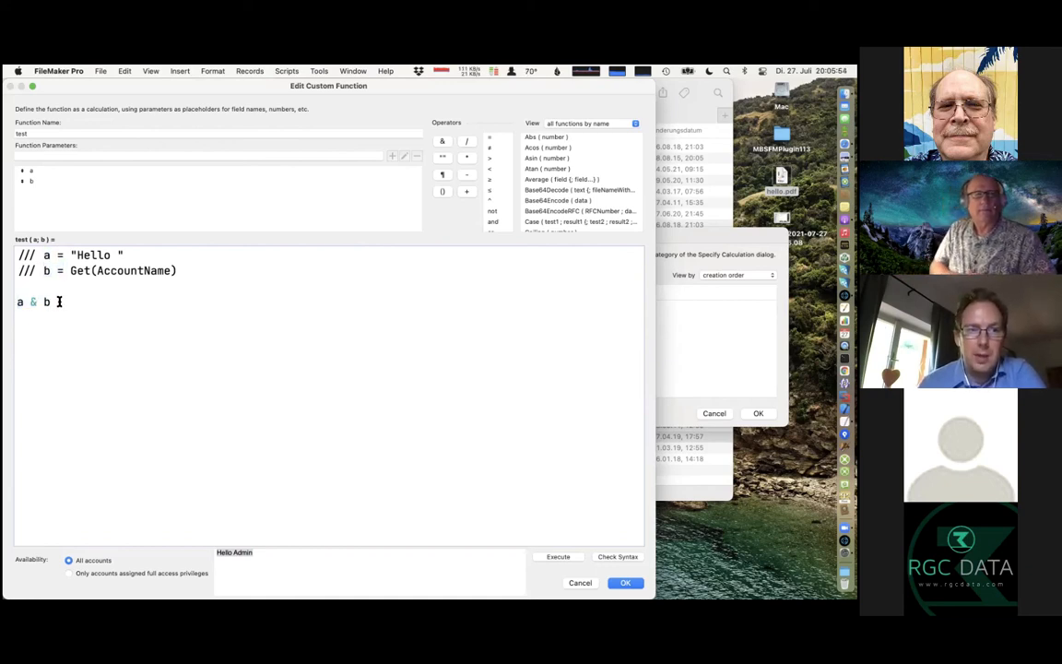
pyautogui.moveTo(18, 305); pyautogui.dragTo(43, 305)
pyautogui.click(44, 303)
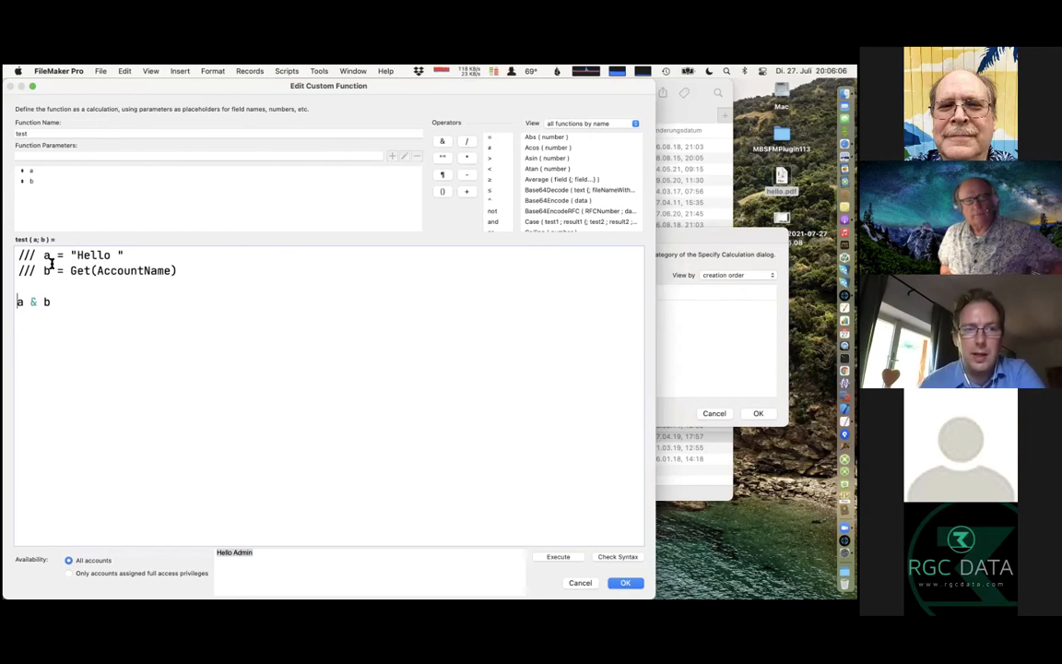
# - Add a third test line /// a = "World " below the b definition and execute the function
pyautogui.click(53, 289)
pyautogui.press('Return')
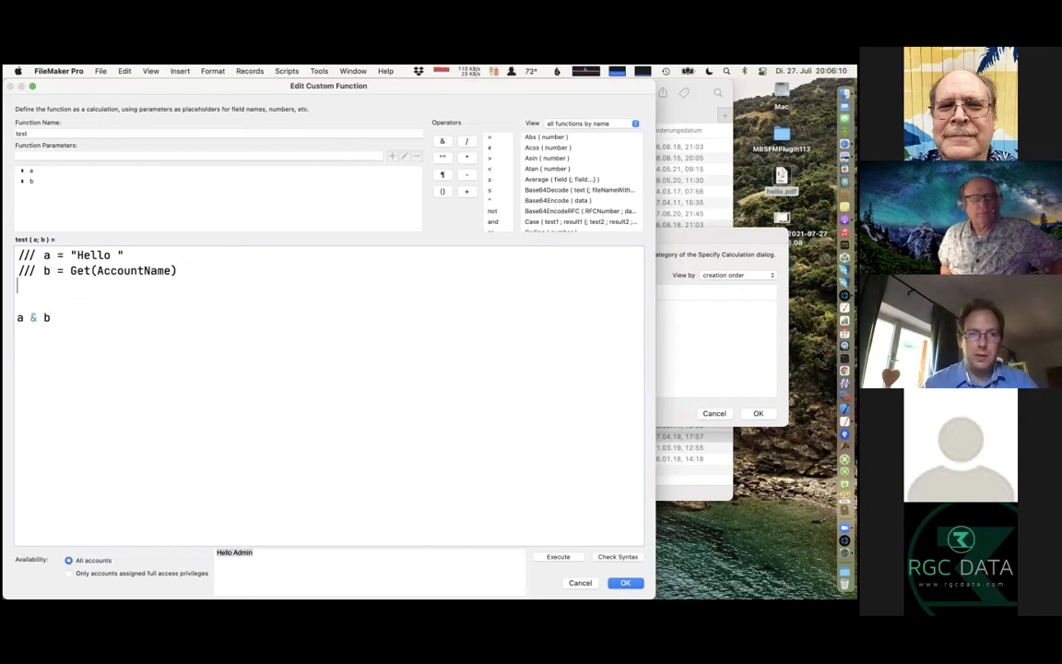
pyautogui.write('///')
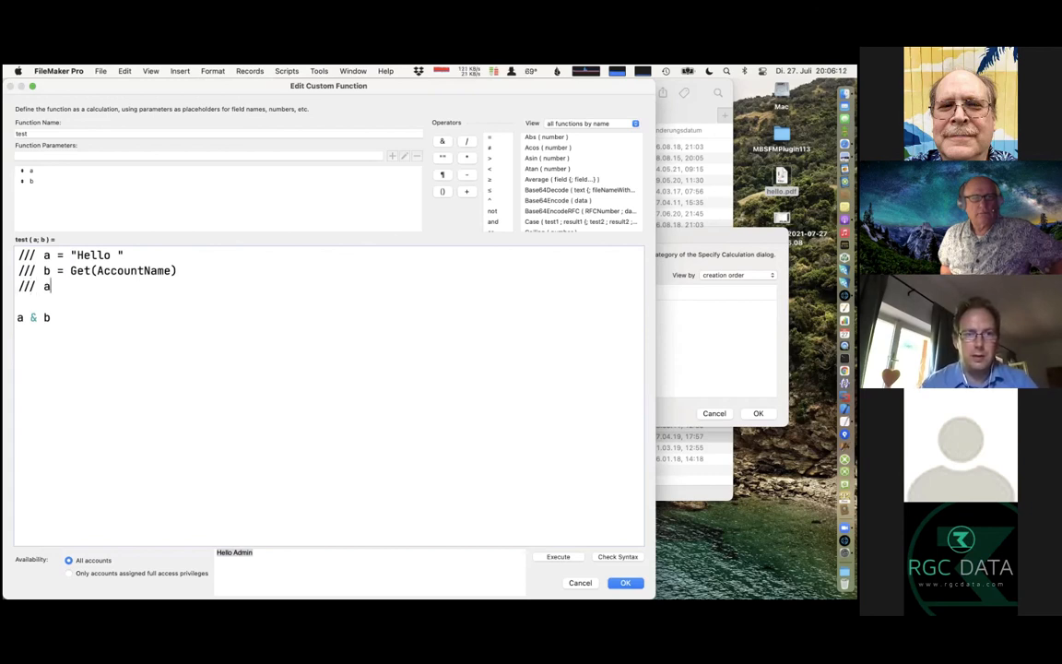
pyautogui.write(' a = "World "')
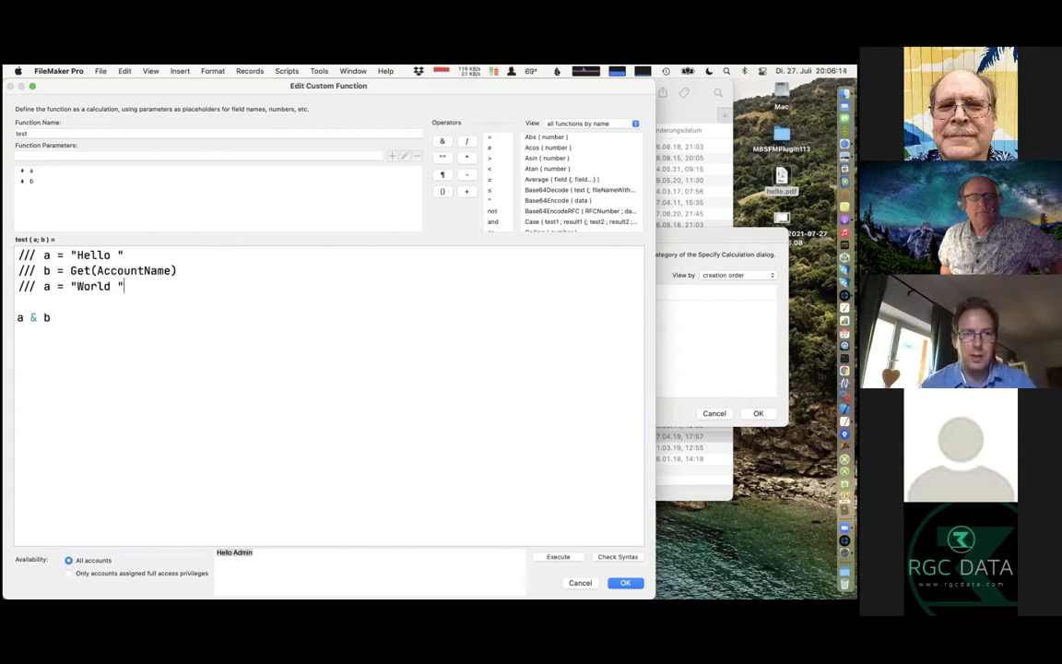
pyautogui.click(556, 557)
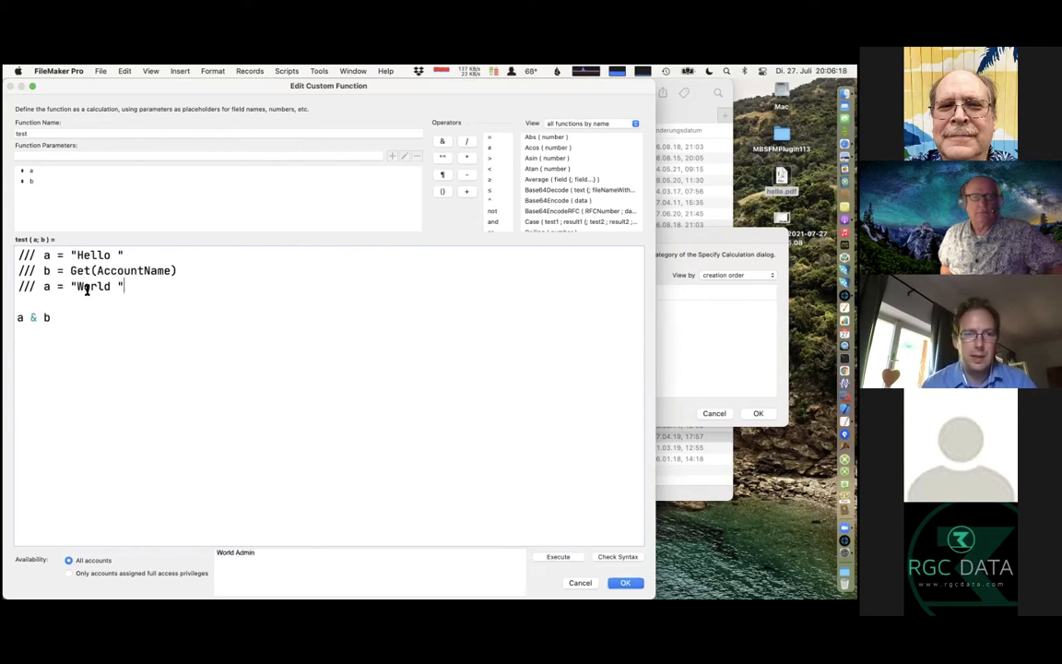
# - Disable the "World " test line by changing its prefix to // / and execute the function again
pyautogui.click(31, 287)
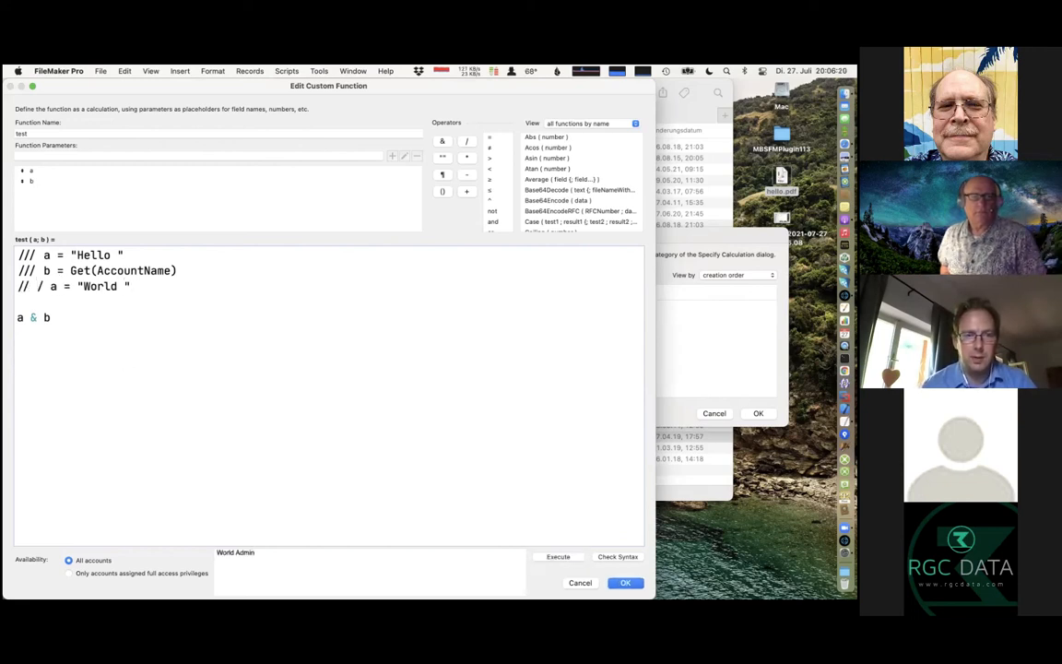
pyautogui.click(556, 558)
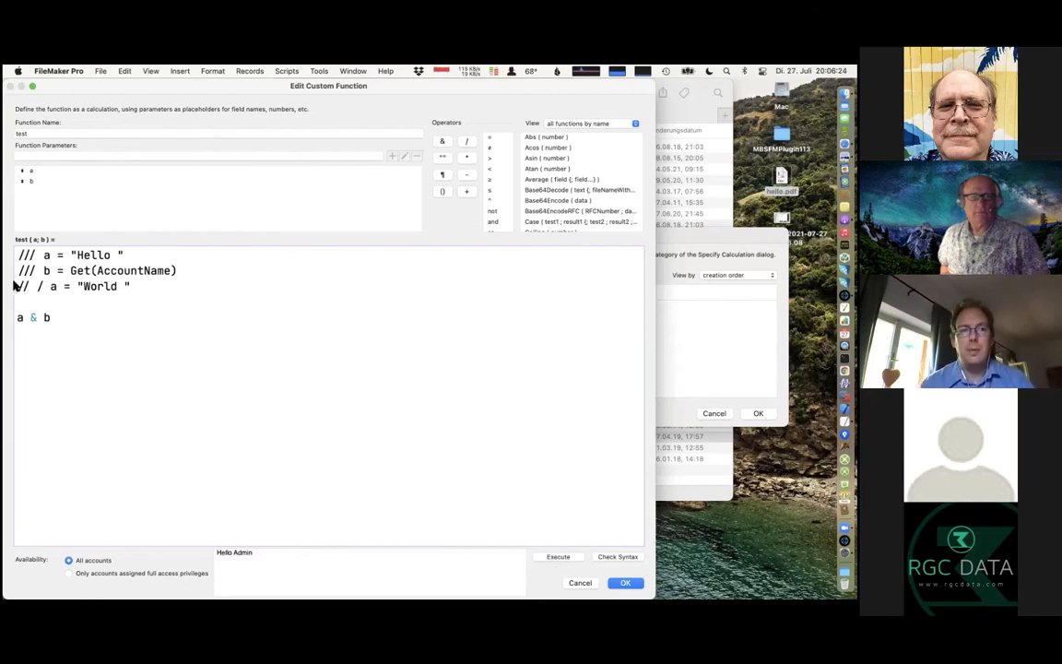
pyautogui.moveTo(25, 286)
pyautogui.mouseDown()
pyautogui.moveTo(5, 286)
pyautogui.moveTo(24, 287)
pyautogui.moveTo(14, 289)
pyautogui.mouseUp()
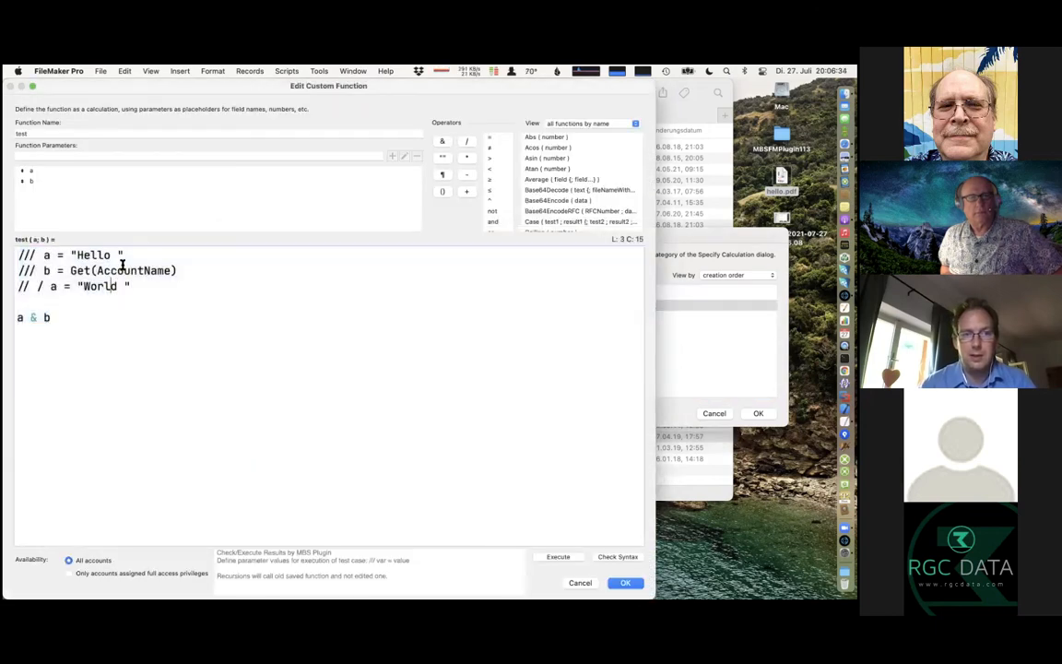
# - Insert the comment line // Test case for MBS Plugin above the test value definitions
pyautogui.click(122, 266)
pyautogui.press('Up')
pyautogui.press('Up')
pyautogui.press('Return')
pyautogui.press('Up')
pyautogui.write('// tst')
pyautogui.write('Test case for MBS Pl')
pyautogui.write('ugin')
pyautogui.click(177, 286)
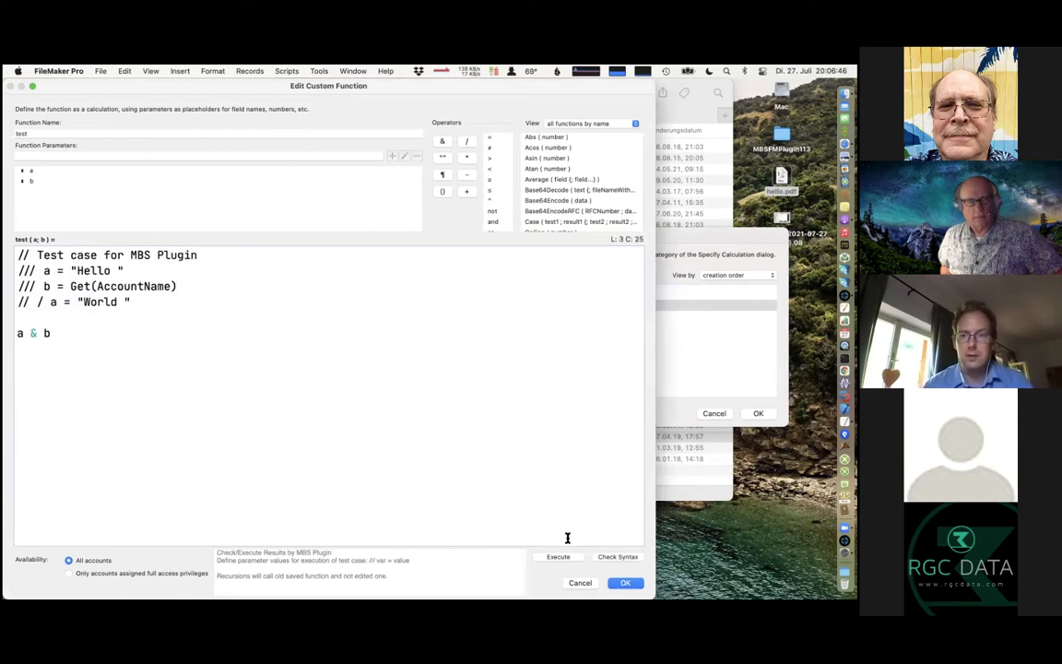
# - Save the test custom function and close the custom function management, keeping the changes
pyautogui.click(626, 583)
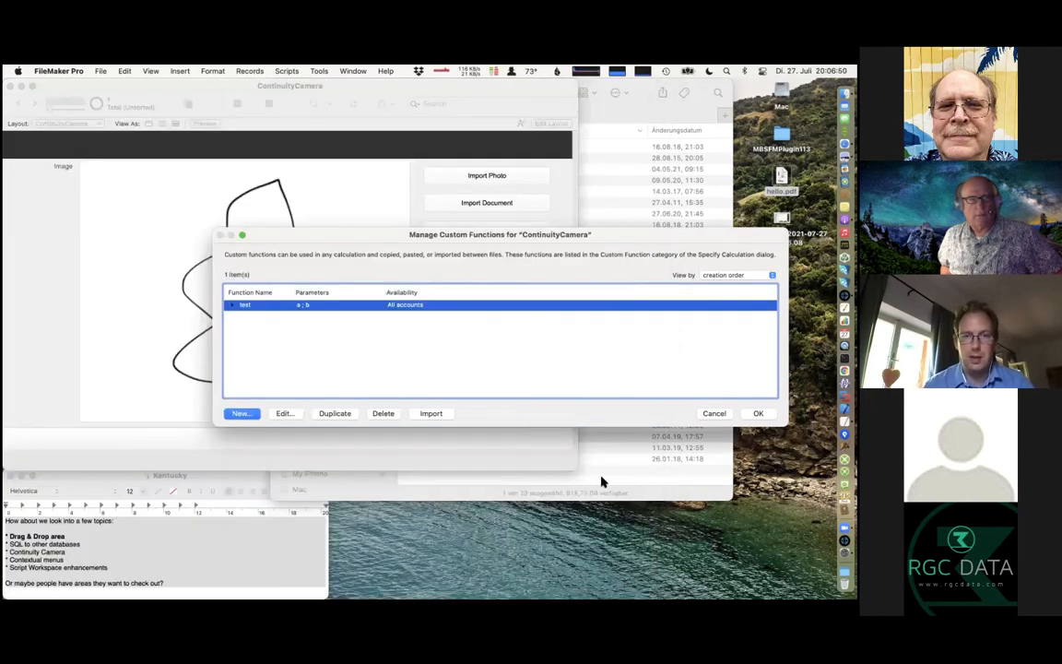
pyautogui.moveTo(516, 234); pyautogui.dragTo(375, 259)
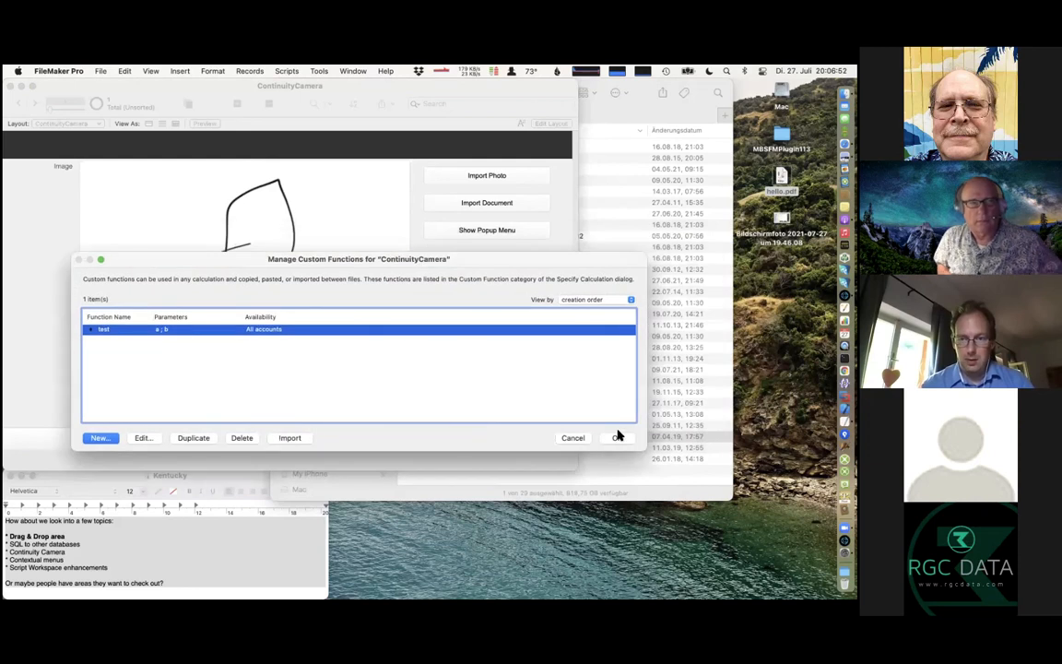
pyautogui.click(616, 438)
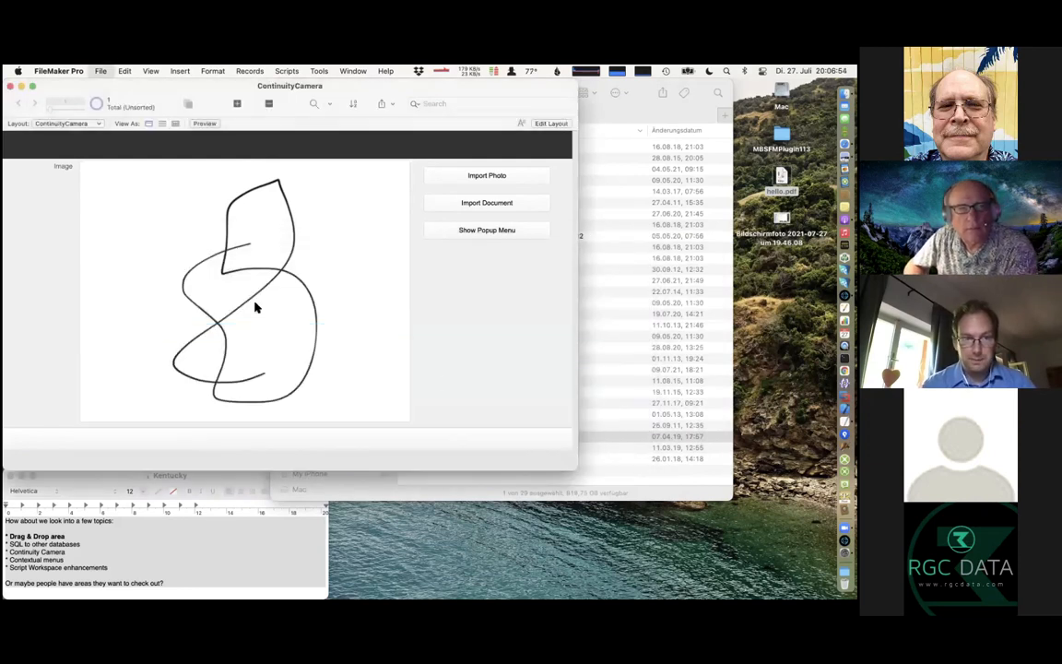
# - Create a text field named test in the ContinuityCamera table through the Manage Database dialog
pyautogui.press('super+shift+d')
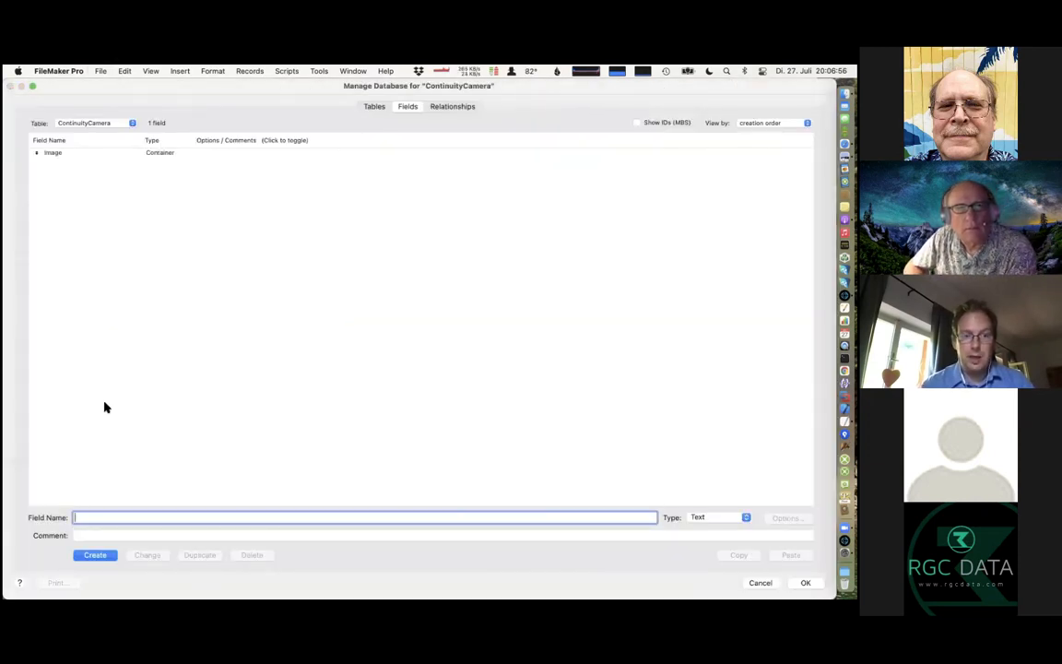
pyautogui.write('test')
pyautogui.press('Return')
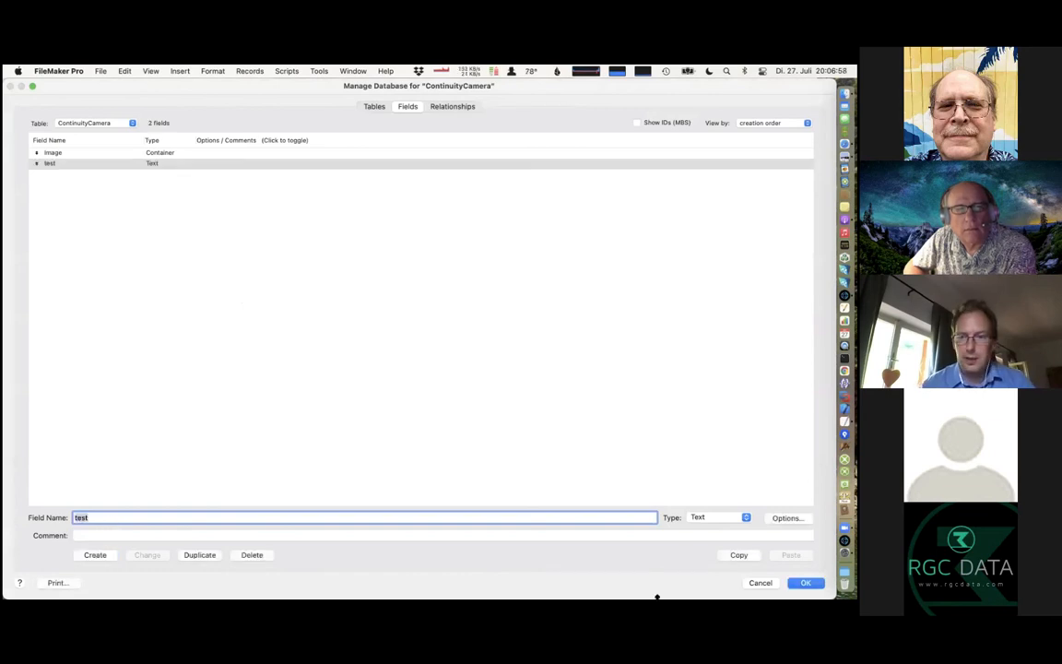
# - Enter the Image field as the test field's auto-enter calculation, execute it and check its syntax
pyautogui.click(788, 518)
pyautogui.click(421, 333)
pyautogui.moveTo(459, 255); pyautogui.dragTo(330, 143)
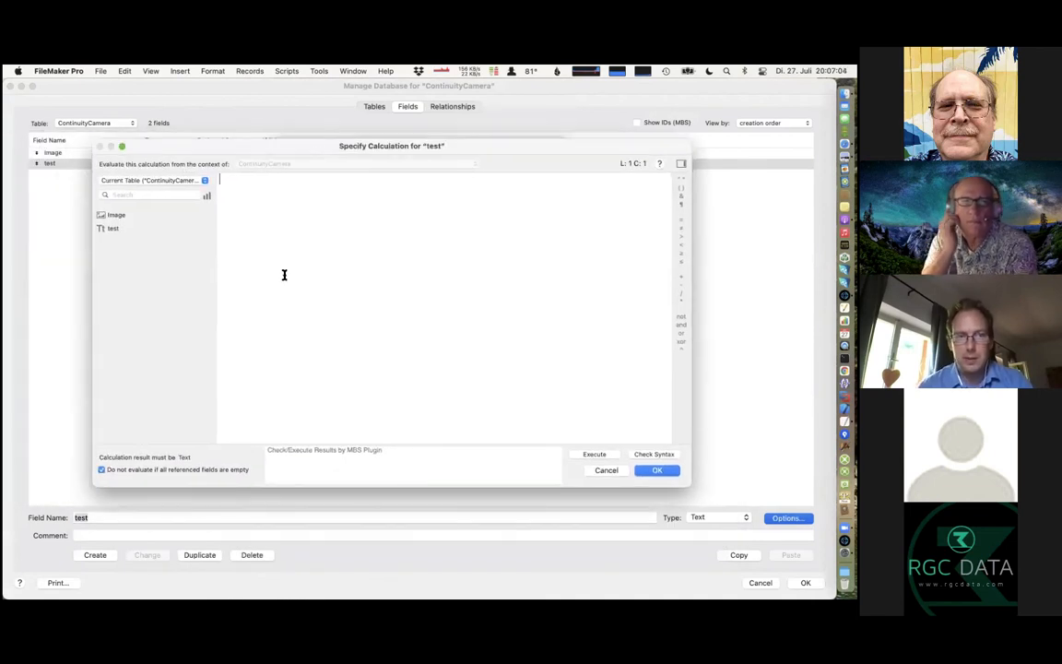
pyautogui.doubleClick(170, 214)
pyautogui.click(605, 455)
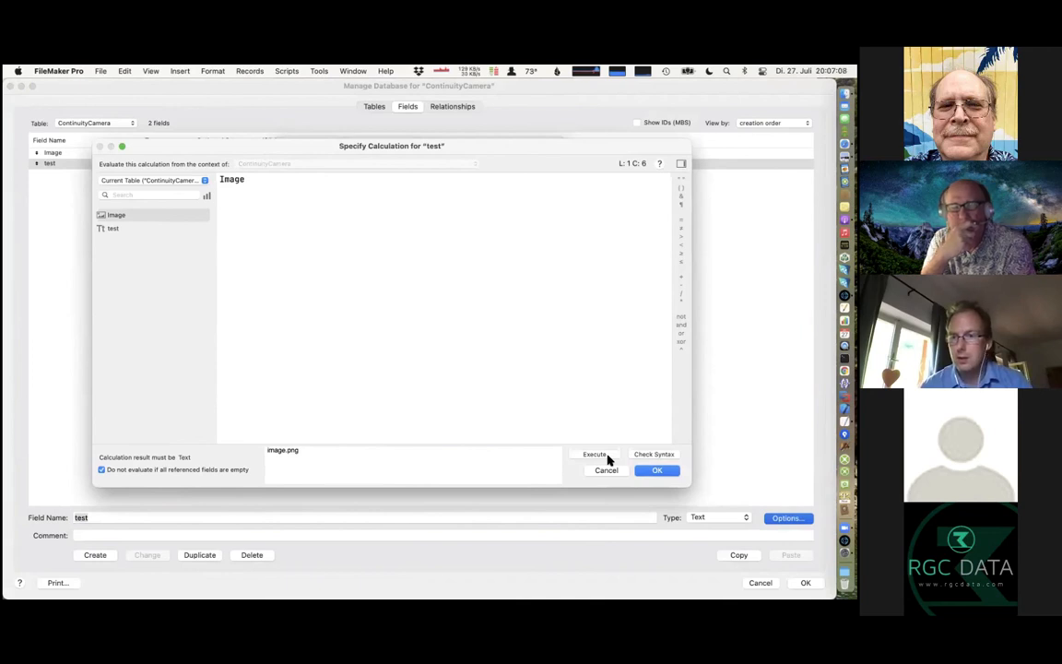
pyautogui.click(641, 455)
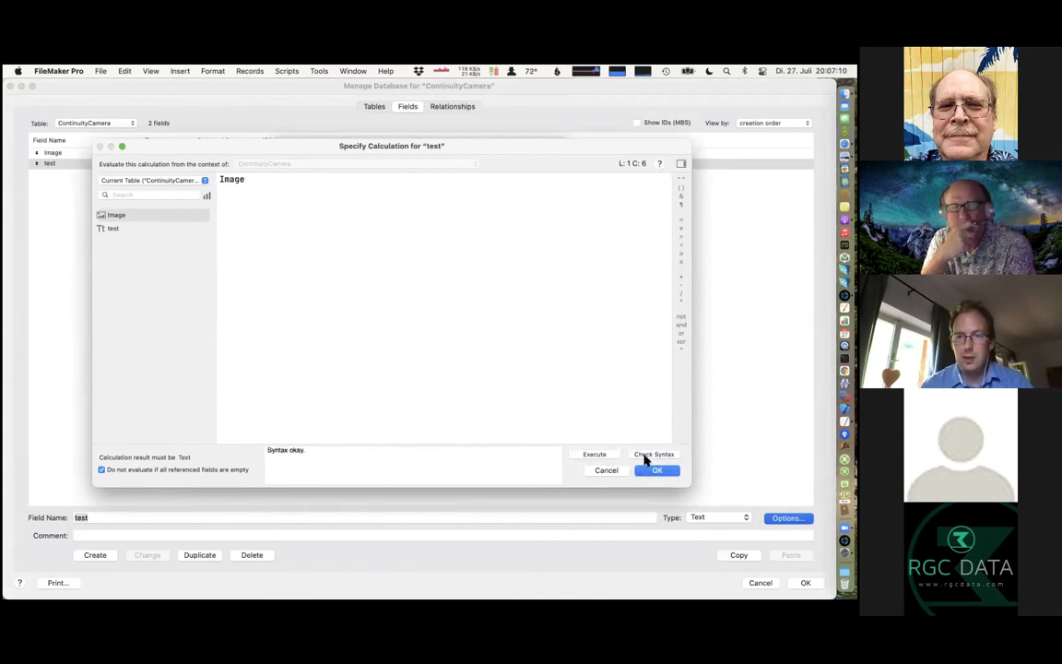
# - Wrap the calculation as quote(Image ), execute it, and leave the field's calculation and options without saving
pyautogui.write('))')
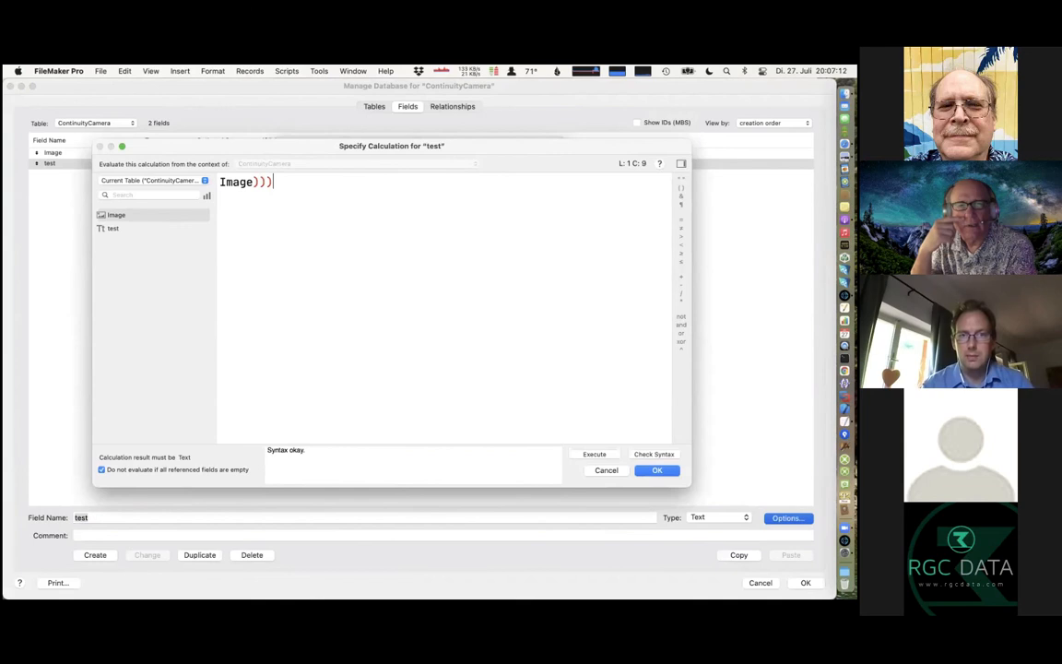
pyautogui.press('BackSpace')
pyautogui.press('BackSpace')
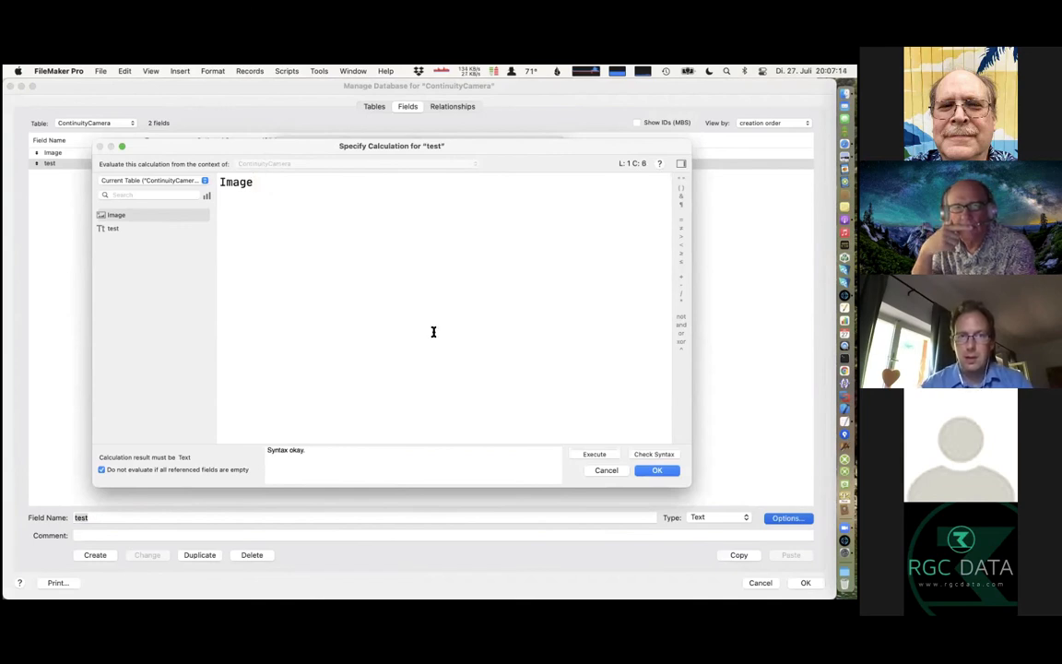
pyautogui.press('super+Left')
pyautogui.write('quote(')
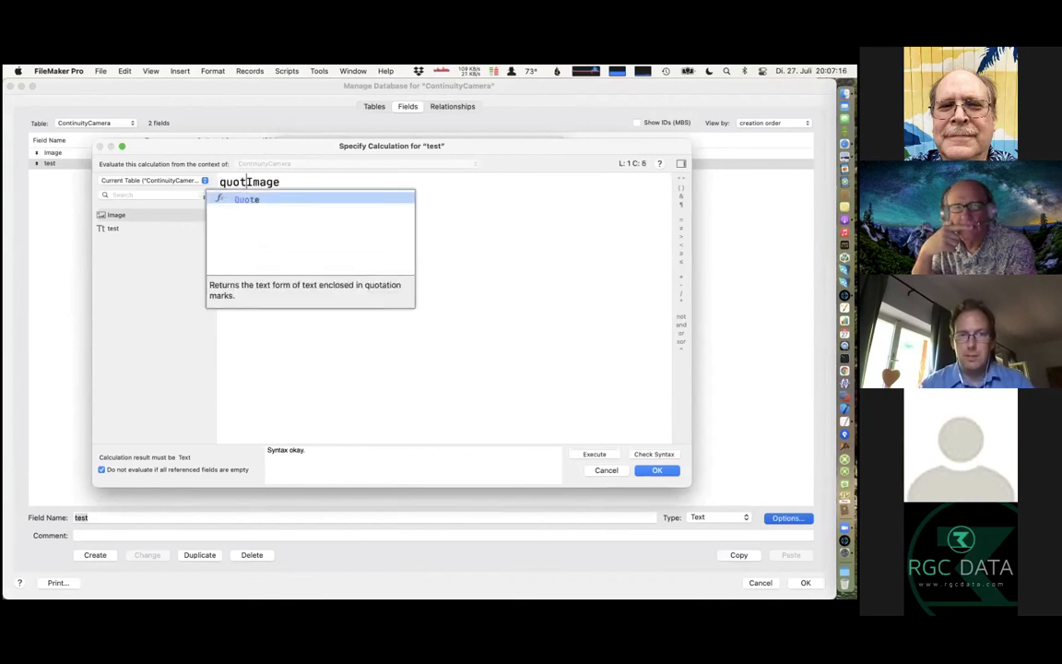
pyautogui.press('super+Right')
pyautogui.write('))')
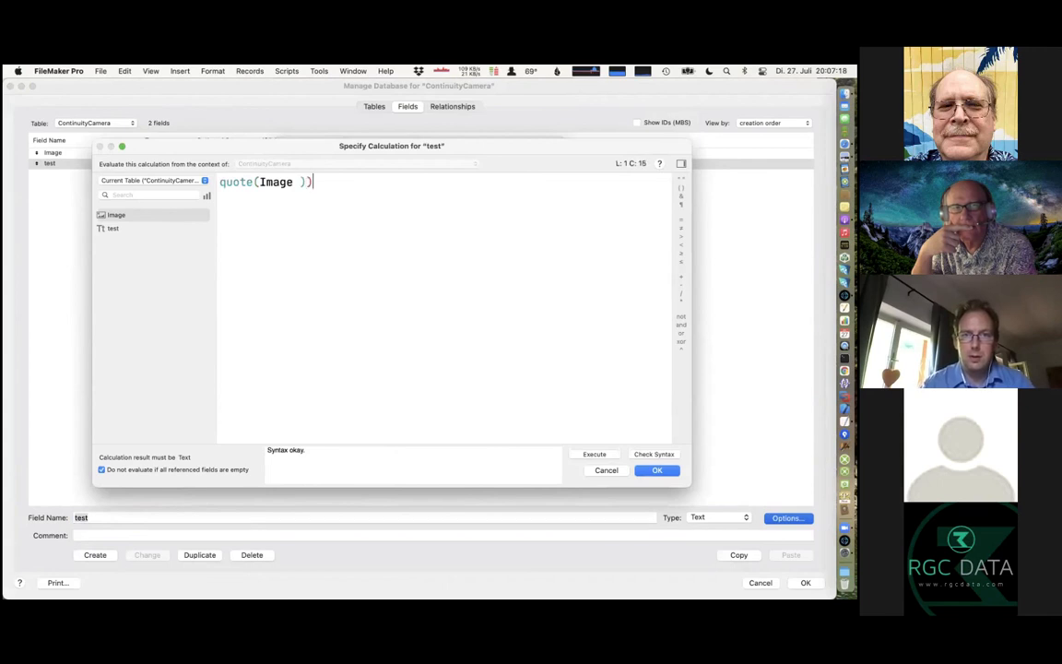
pyautogui.click(586, 454)
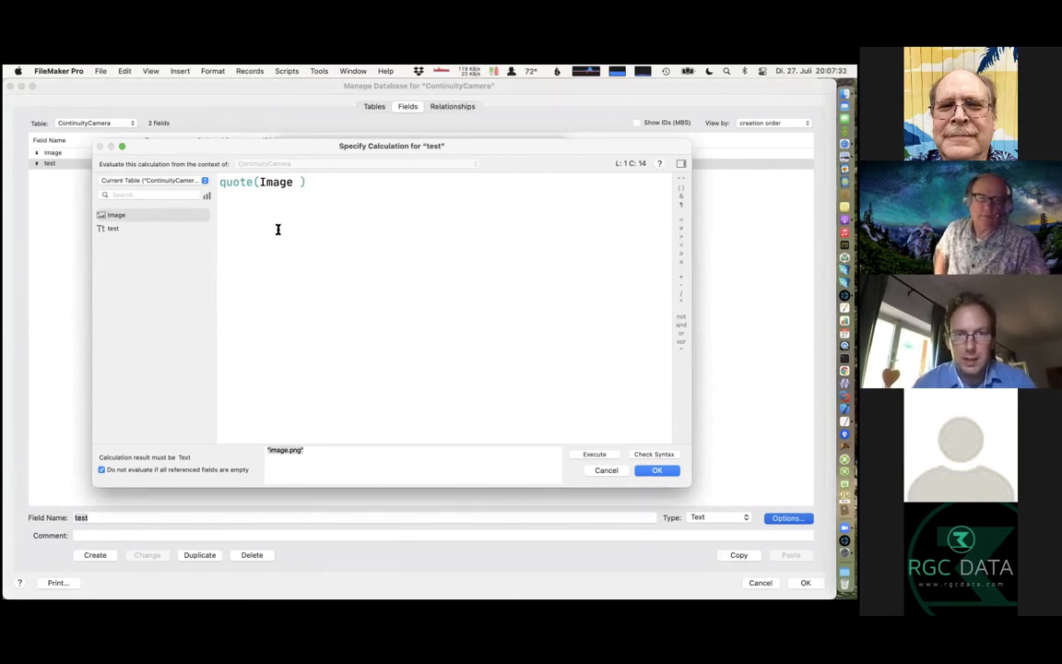
pyautogui.press('Escape')
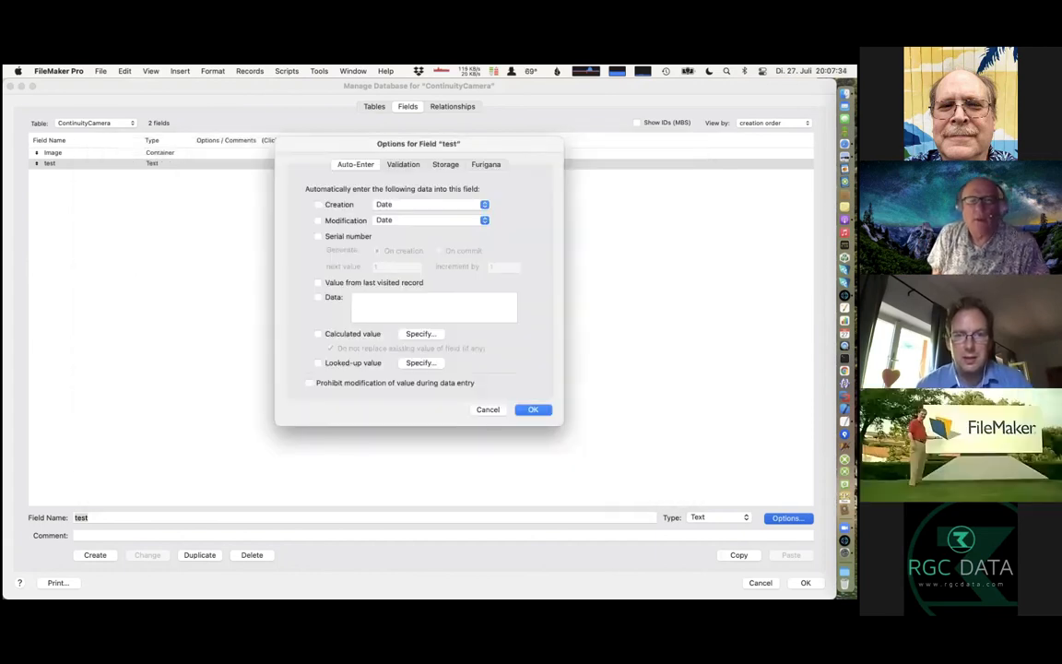
pyautogui.click(481, 411)
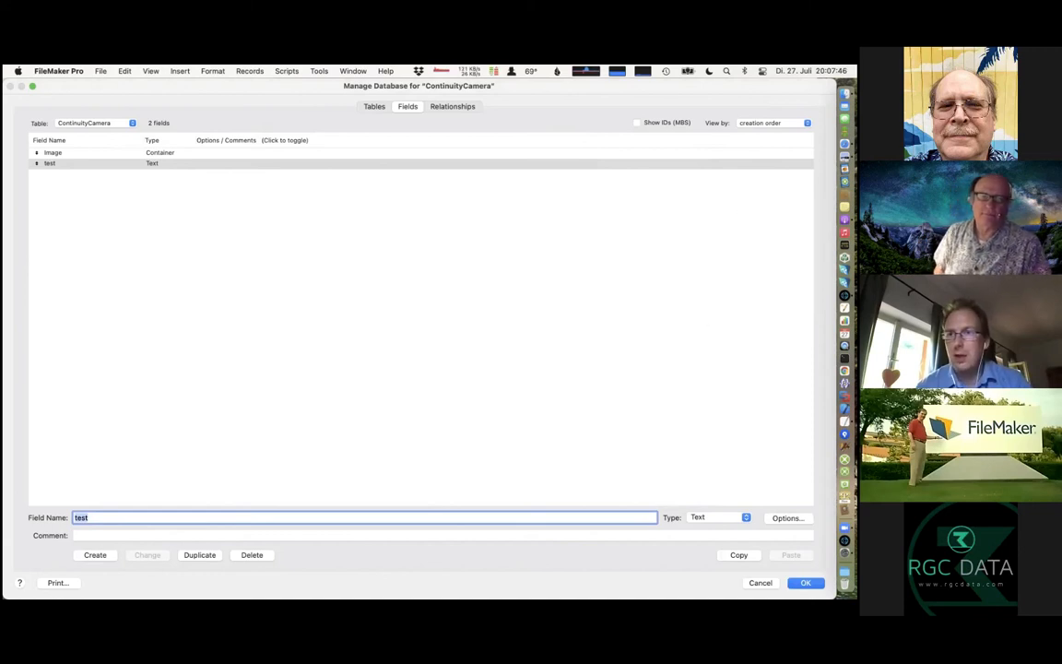
# - Shrink the Manage Database dialog in width and height, and close it discarding all changes
pyautogui.moveTo(836, 91); pyautogui.dragTo(680, 90)
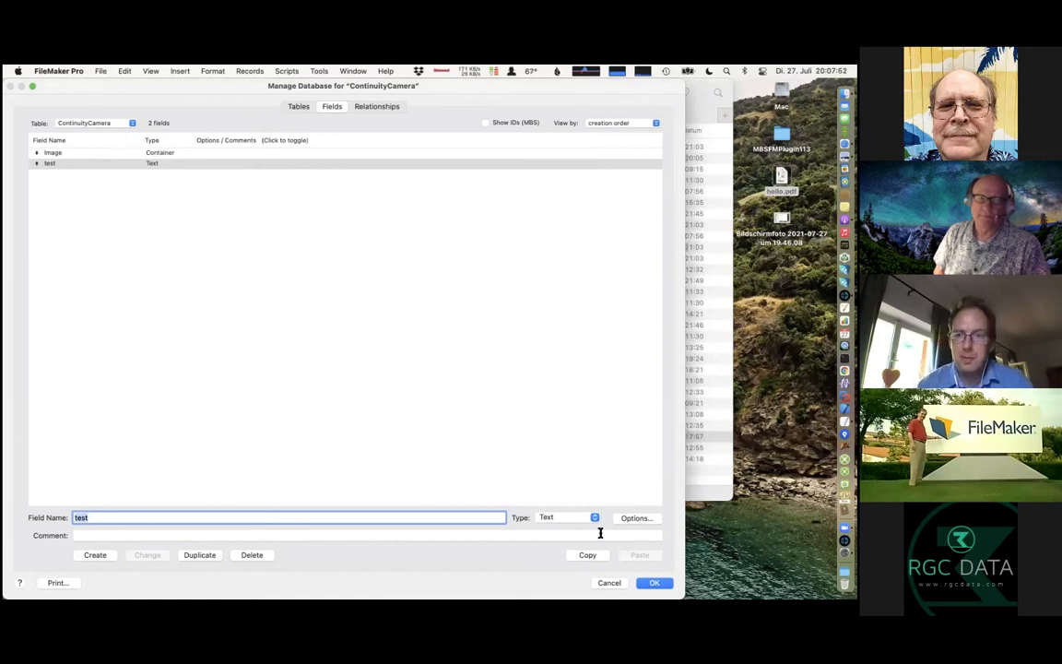
pyautogui.moveTo(603, 596); pyautogui.dragTo(599, 542)
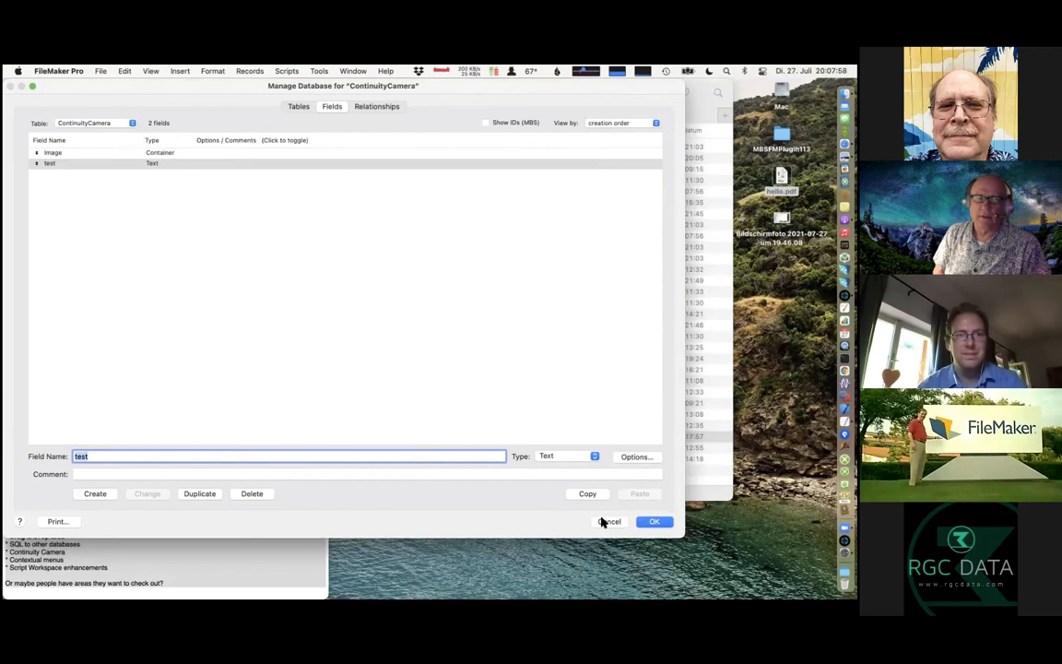
pyautogui.click(604, 521)
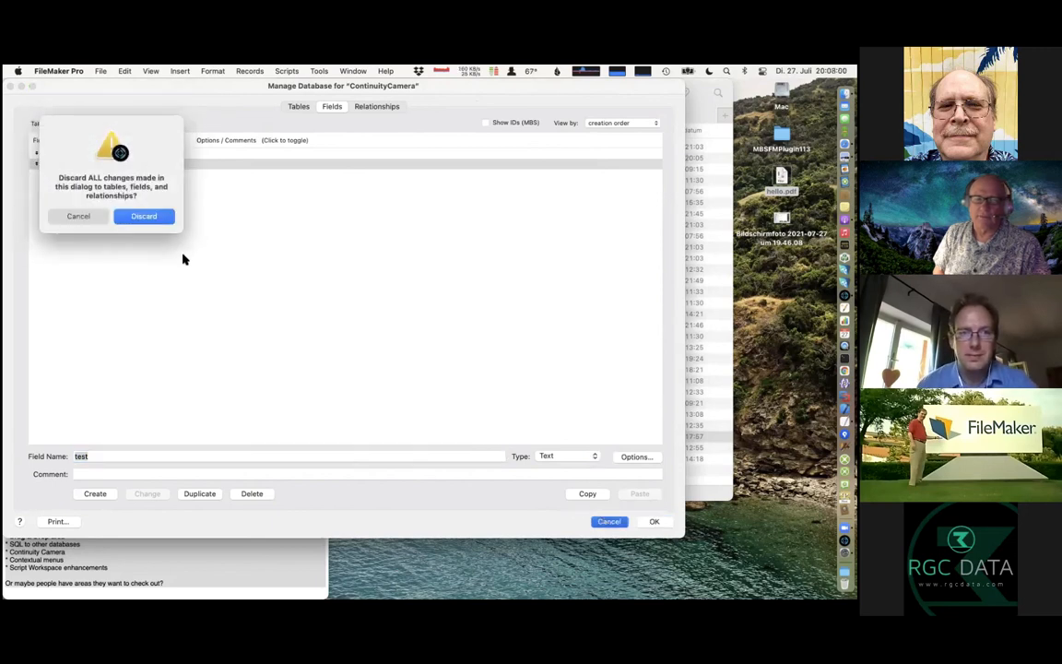
pyautogui.click(157, 218)
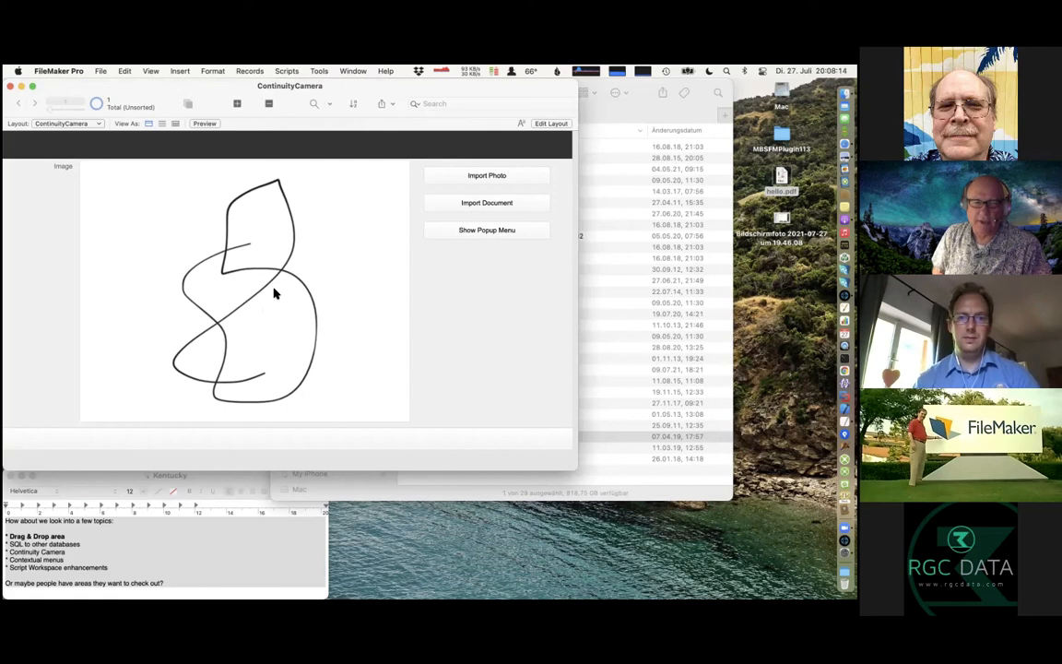
# - Open the Script Workspace on the Import Photo script and move its window down
pyautogui.press('super+shift+s')
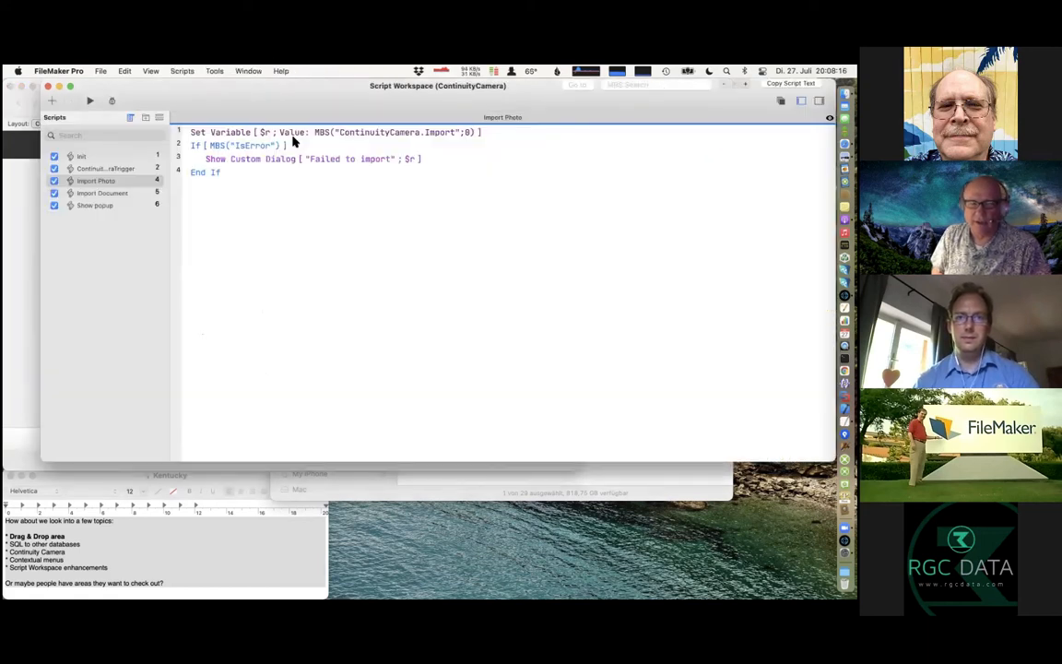
pyautogui.moveTo(292, 91); pyautogui.dragTo(258, 166)
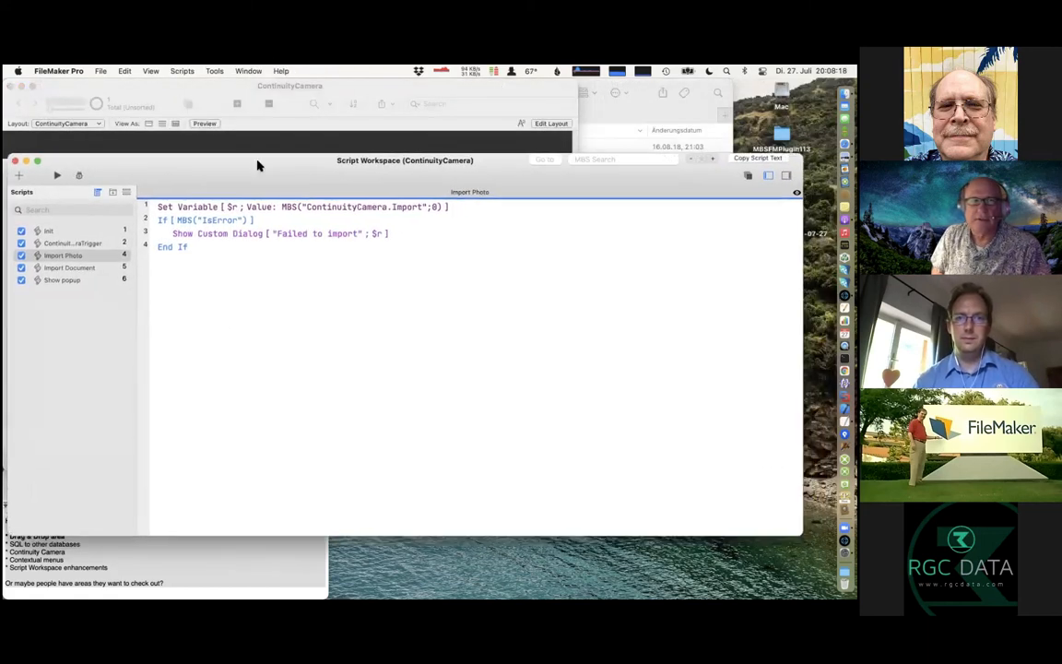
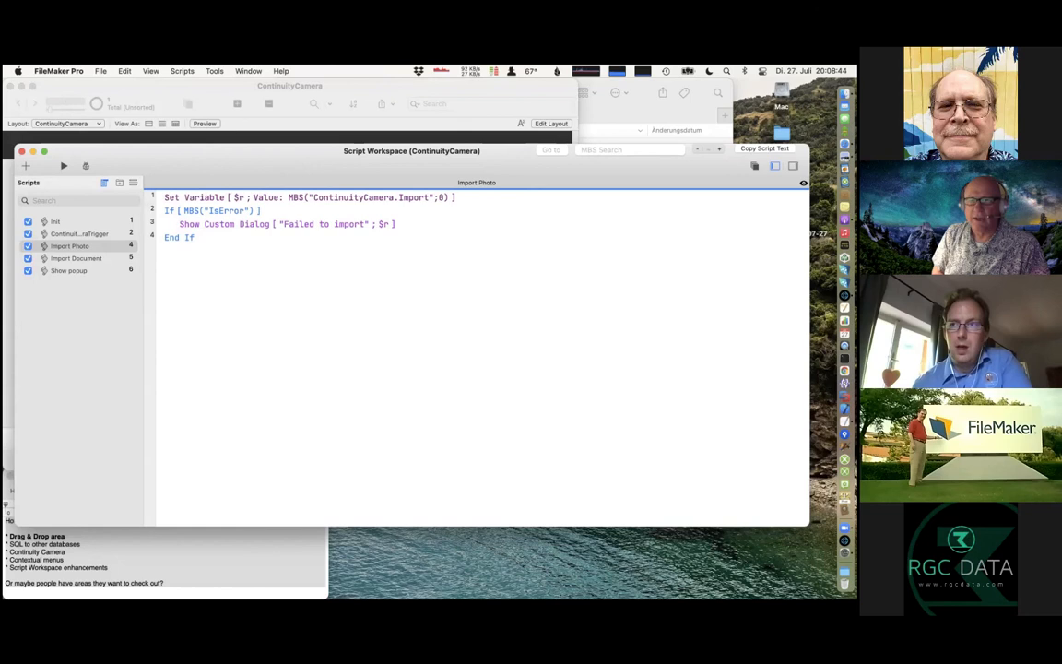
# - Switch to Safari, go to mbsplugins.eu and open the DynaPDF component's function reference
pyautogui.click(845, 143)
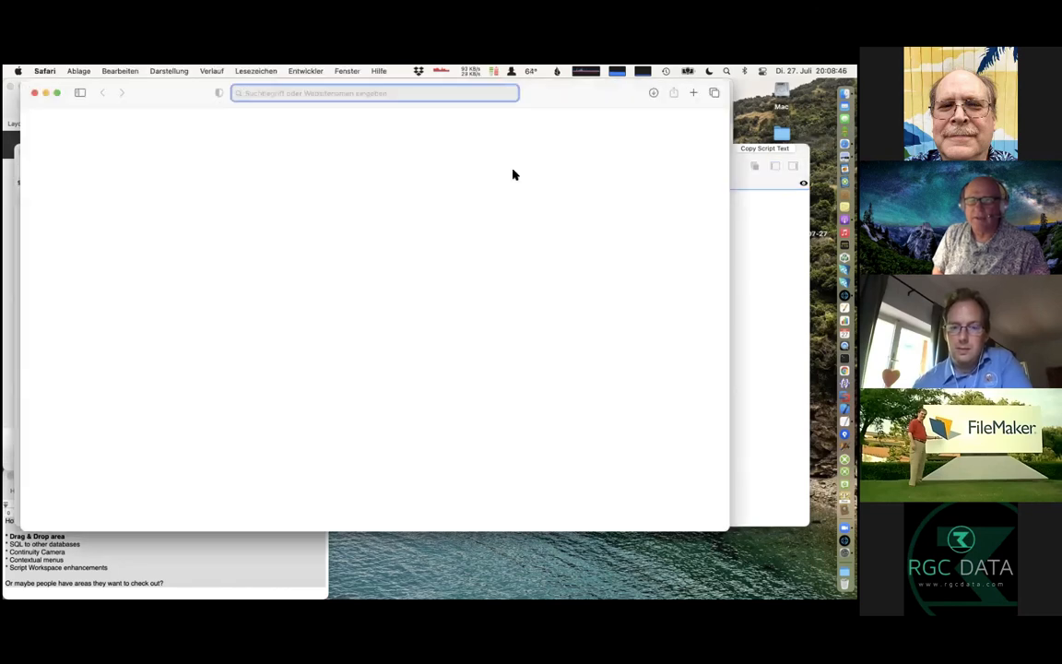
pyautogui.write('mbsplugins.eu')
pyautogui.press('Return')
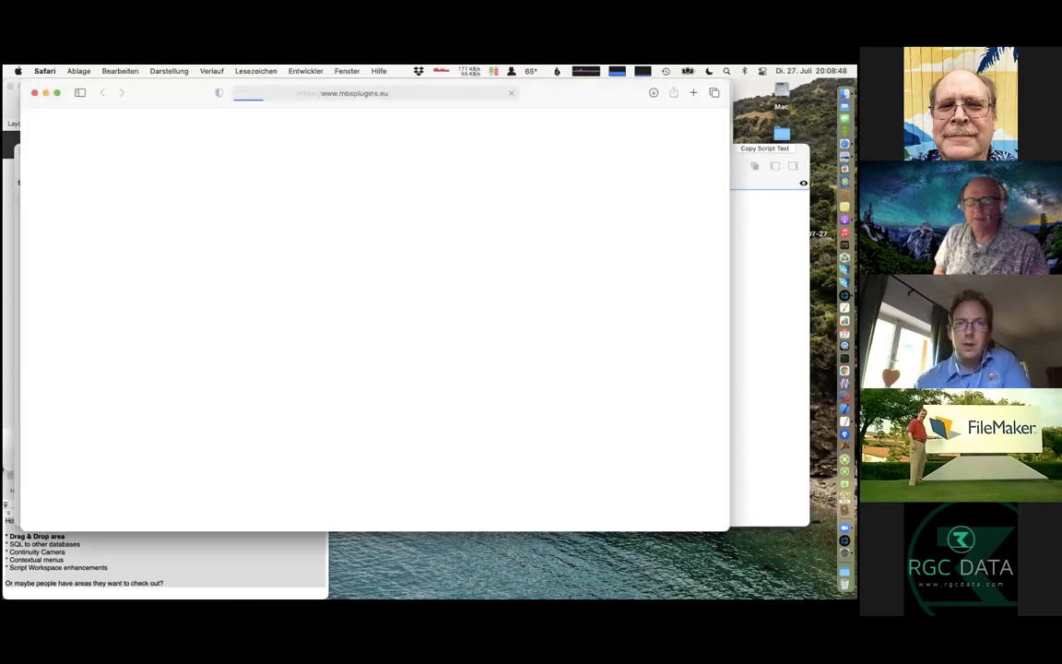
pyautogui.scroll(-5, 166, 369)
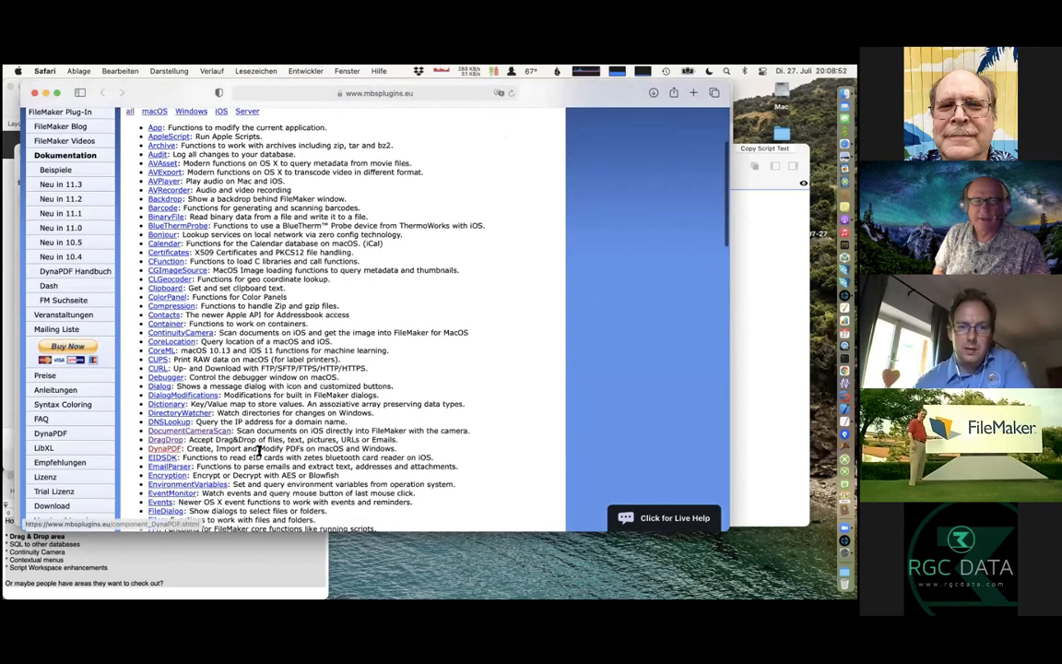
pyautogui.click(166, 449)
pyautogui.scroll(-1, 259, 451)
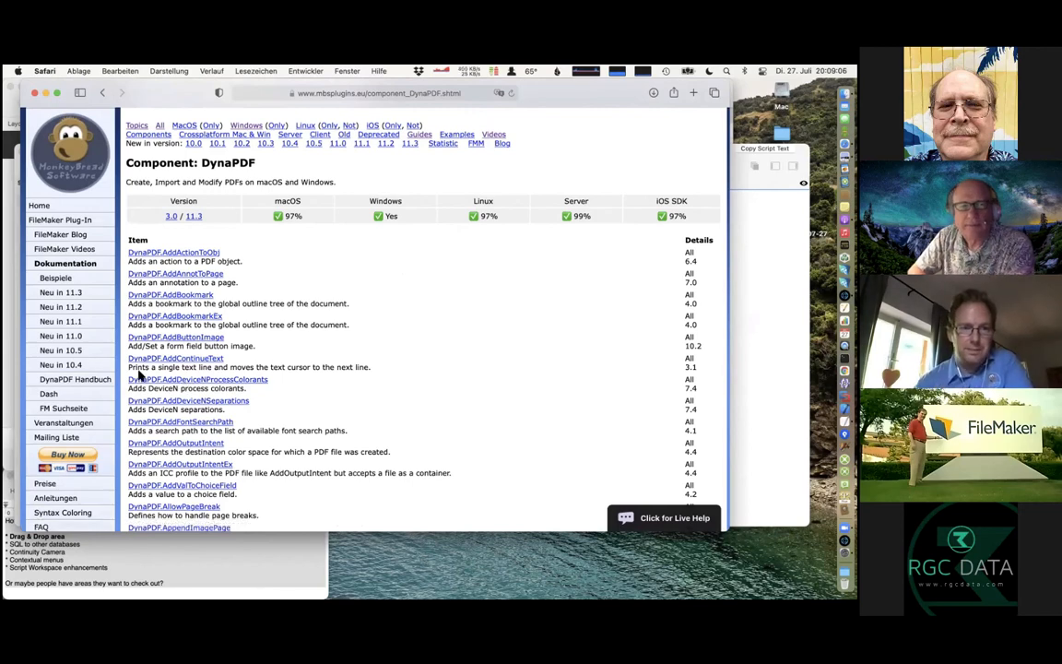
# - Go to the DynaPDF product page and open the Starter vs. Lite vs. Pro vs. Enterprise comparison
pyautogui.scroll(-3, 140, 373)
pyautogui.click(81, 429)
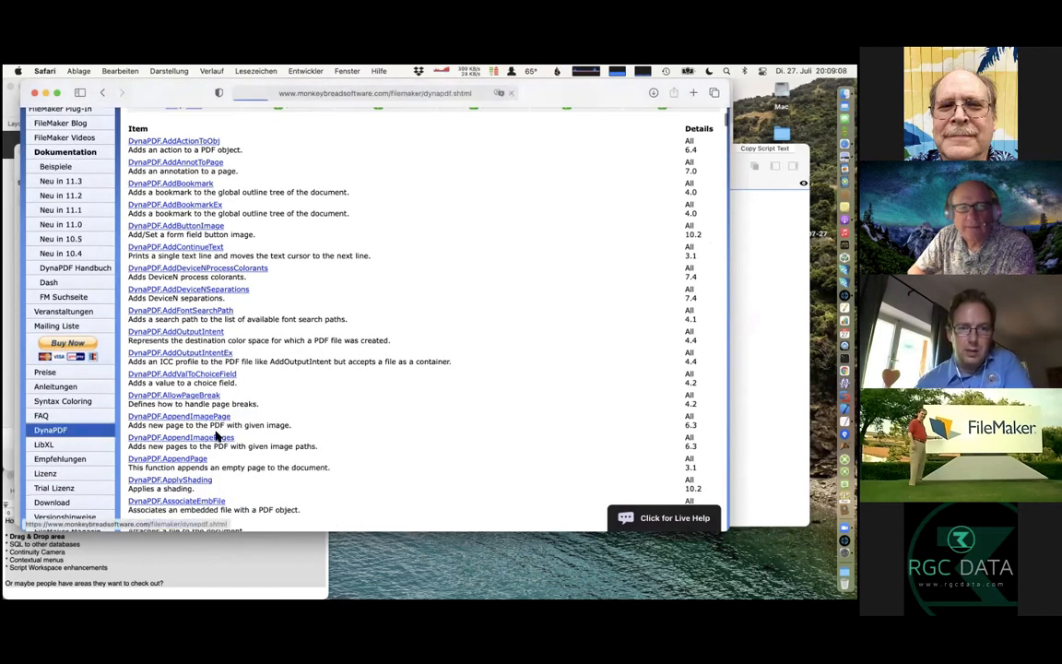
pyautogui.scroll(-5, 207, 373)
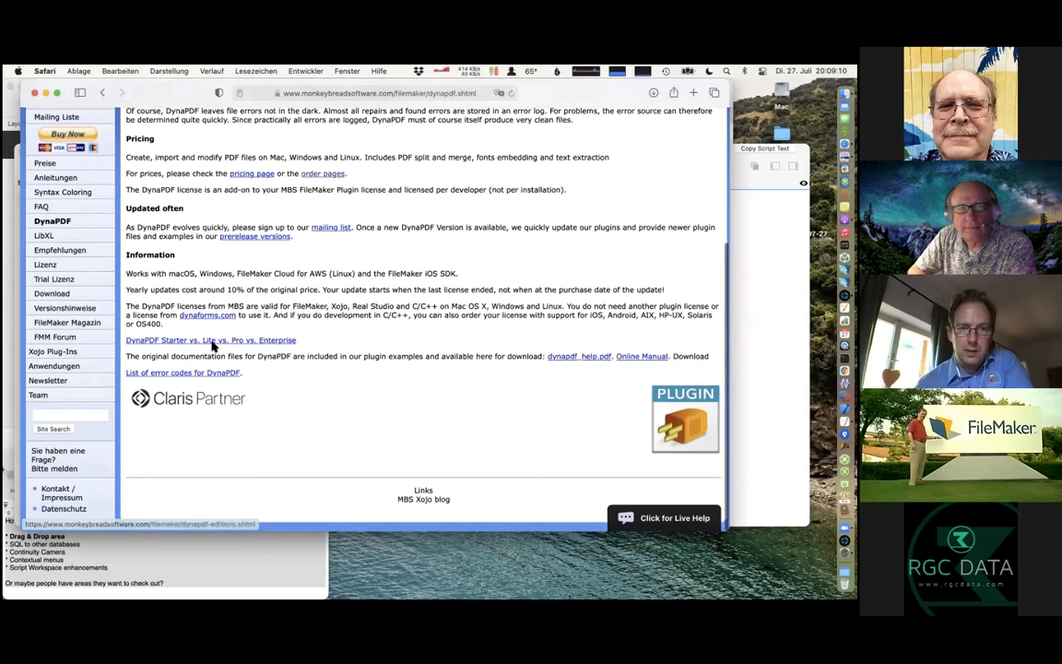
pyautogui.click(213, 342)
# - Review the edition comparison table, highlighting the Interactive Forms, Import of PDF files, Merge PDF Files and Text extraction features
pyautogui.scroll(-1, 294, 373)
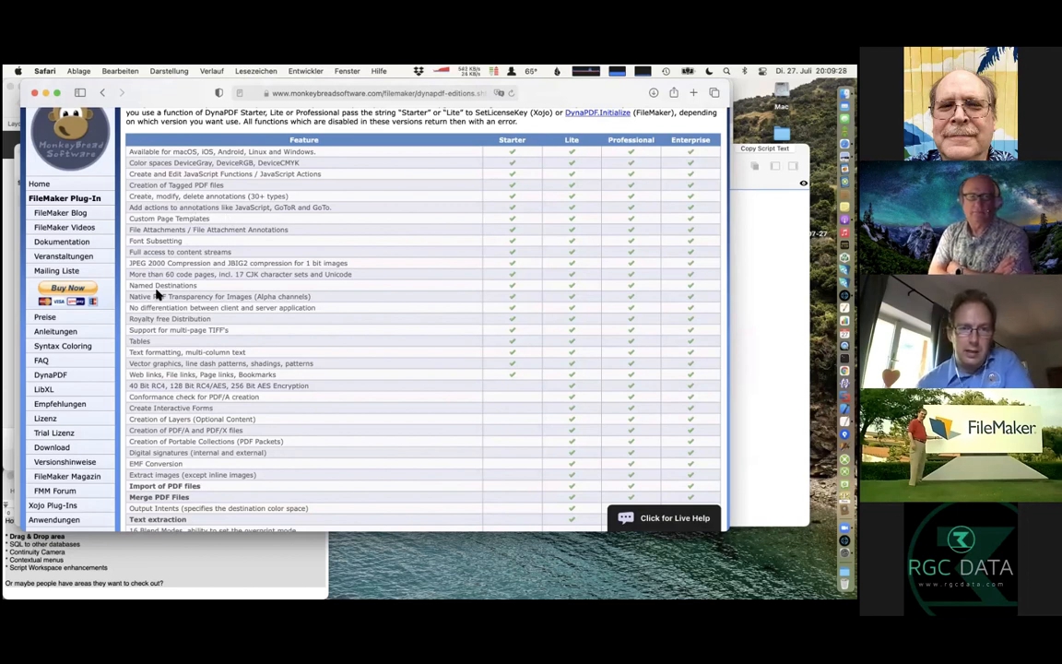
pyautogui.scroll(-3, 172, 338)
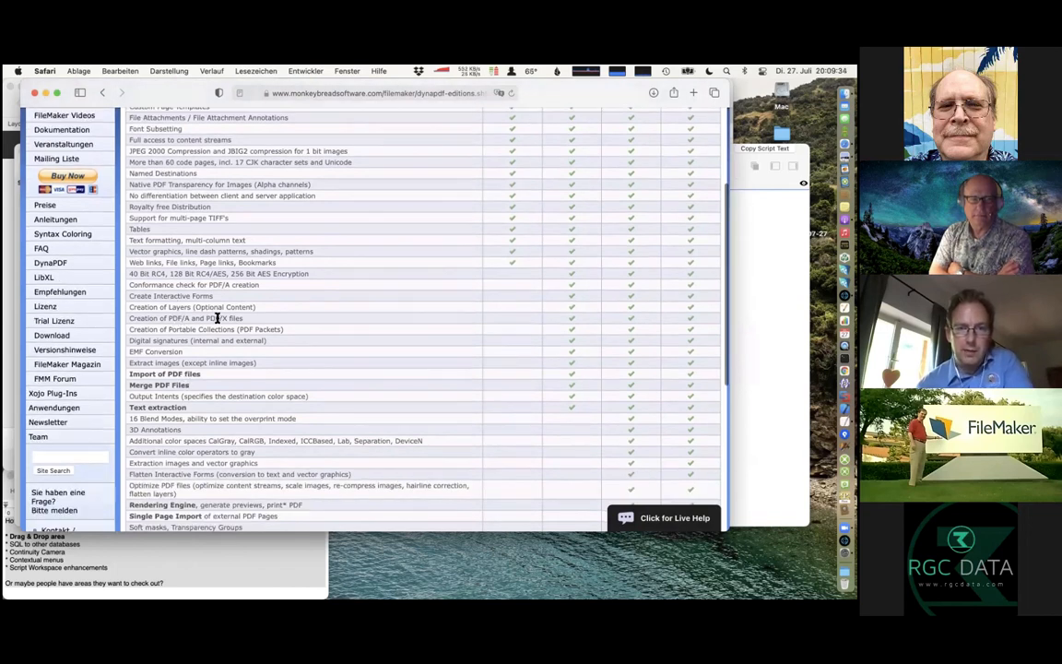
pyautogui.moveTo(152, 296); pyautogui.dragTo(218, 297)
pyautogui.scroll(-3, 219, 297)
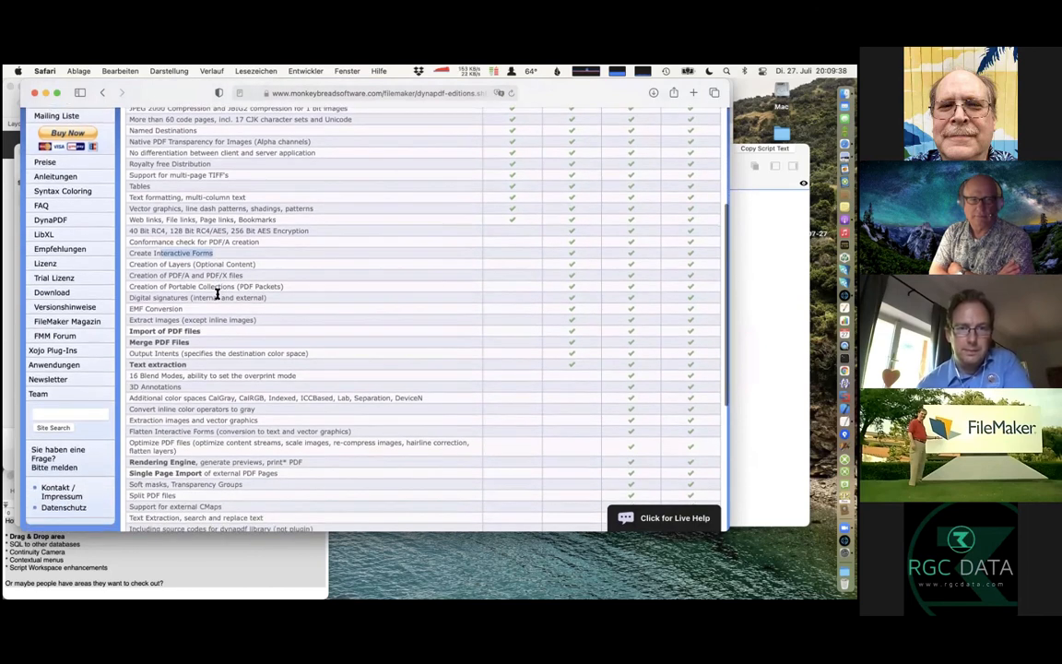
pyautogui.scroll(-2, 218, 294)
pyautogui.moveTo(196, 298); pyautogui.dragTo(172, 311)
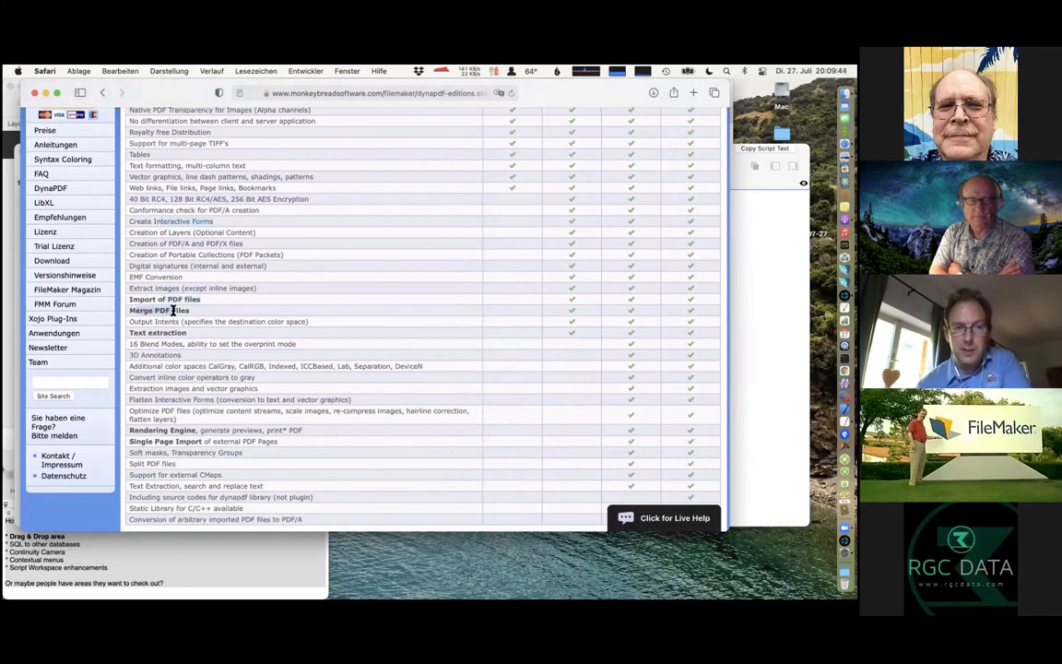
pyautogui.moveTo(128, 332); pyautogui.dragTo(171, 332)
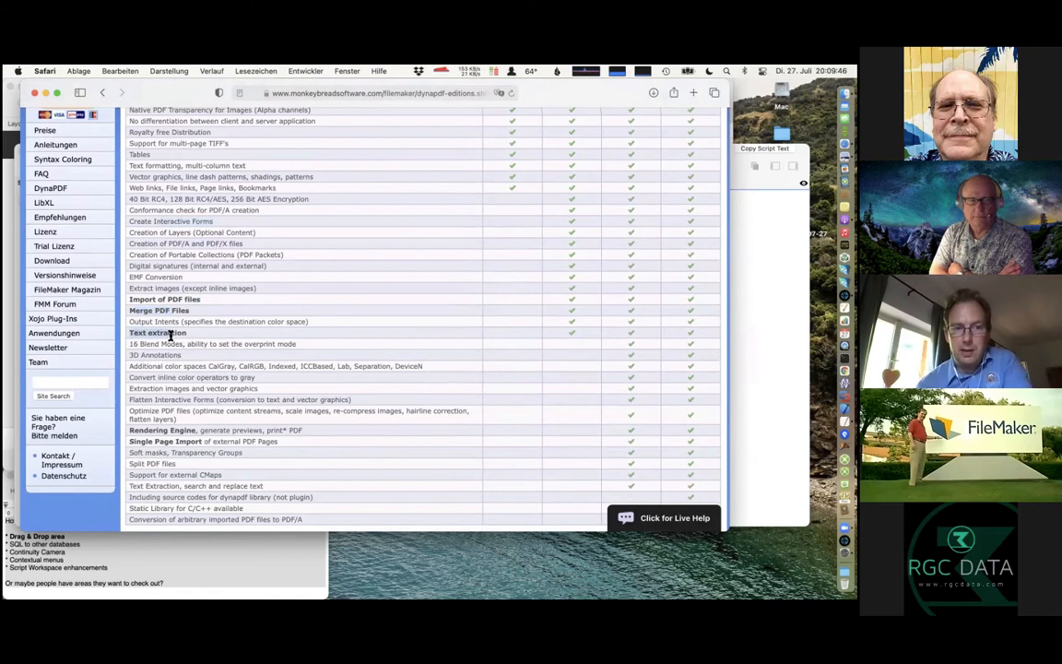
# - Examine the Professional-level features, highlighting image extraction, flattening of interactive forms, Optimize PDF files and Rendering Engine
pyautogui.scroll(-2, 171, 334)
pyautogui.scroll(-2, 171, 336)
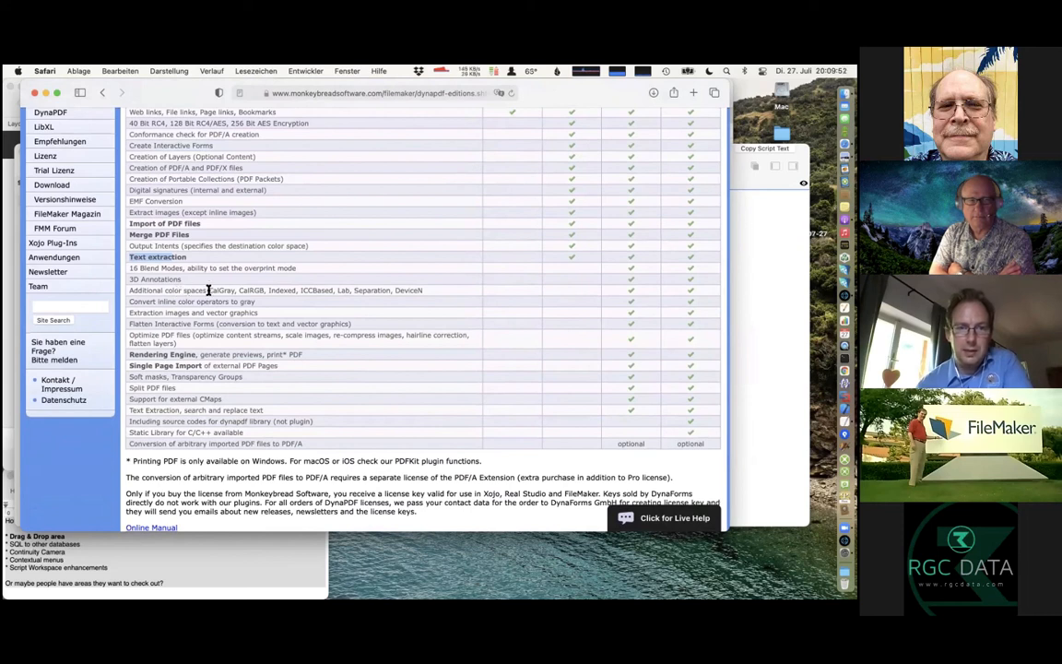
pyautogui.moveTo(129, 314); pyautogui.dragTo(171, 315)
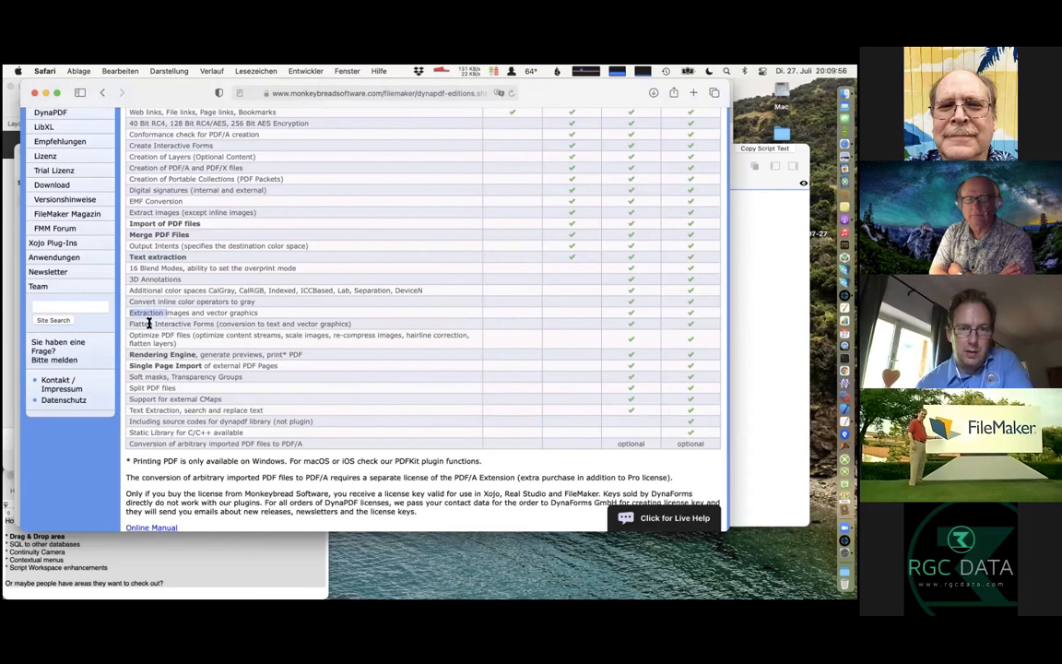
pyautogui.click(196, 322)
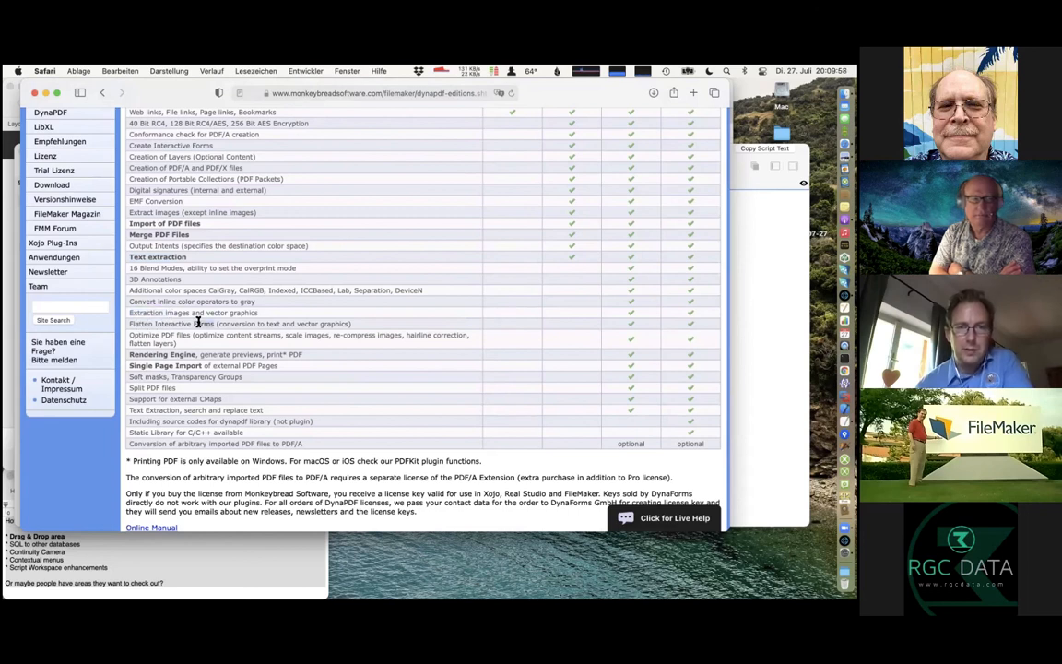
pyautogui.doubleClick(197, 322)
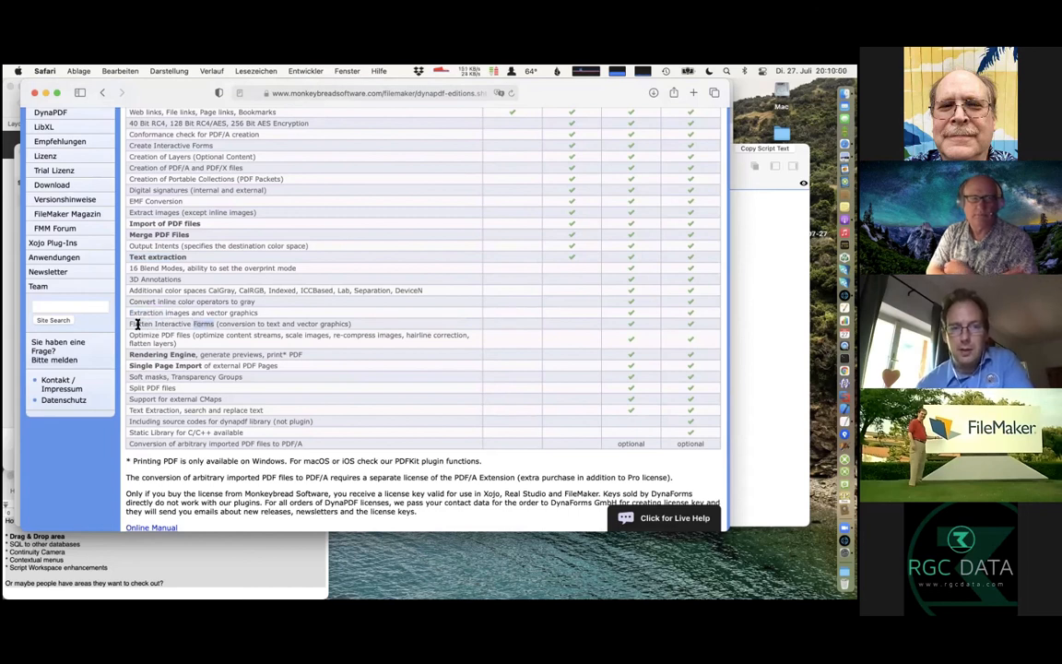
pyautogui.moveTo(130, 335); pyautogui.dragTo(186, 336)
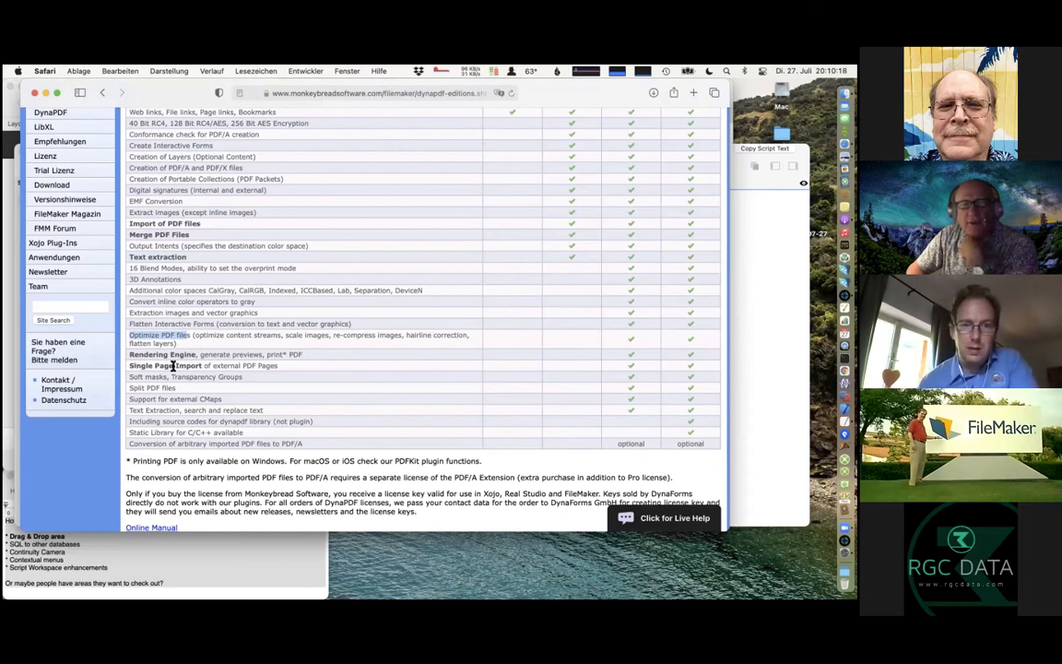
pyautogui.moveTo(129, 354); pyautogui.dragTo(190, 358)
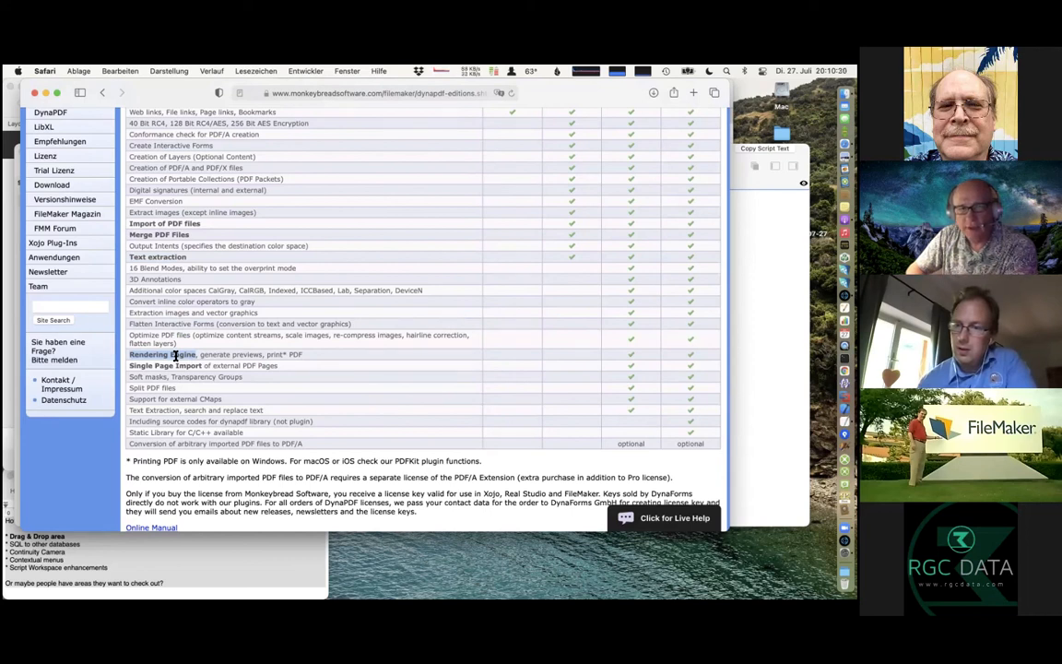
# - Open a second browser window beside the comparison, go to mbsplugins.eu and open the PDFKit component's function reference
pyautogui.moveTo(182, 96); pyautogui.dragTo(193, 118)
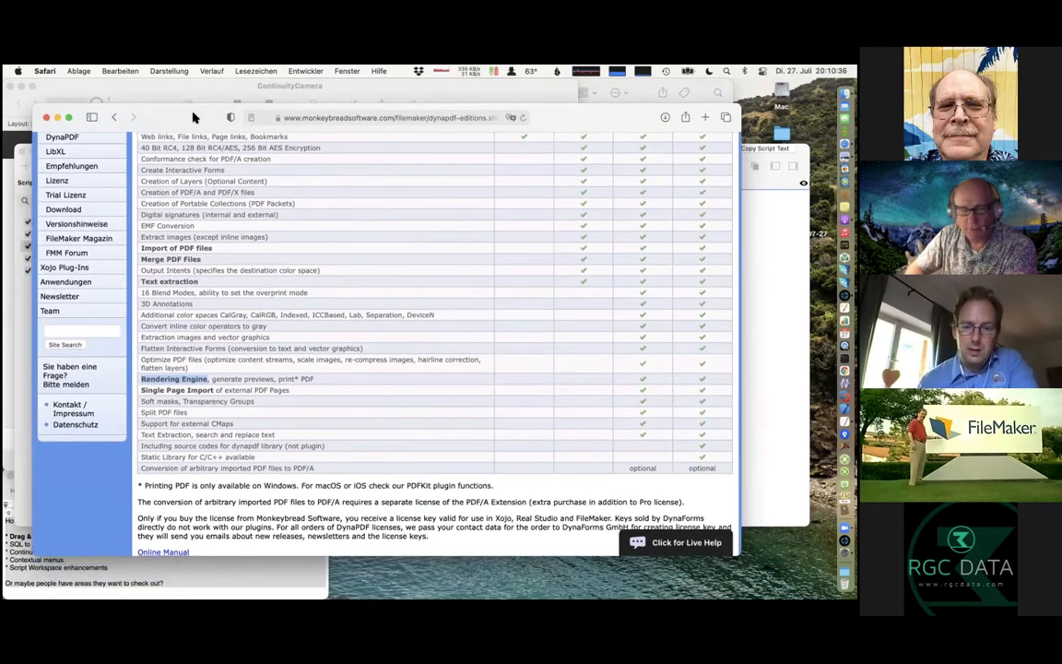
pyautogui.press('super+n')
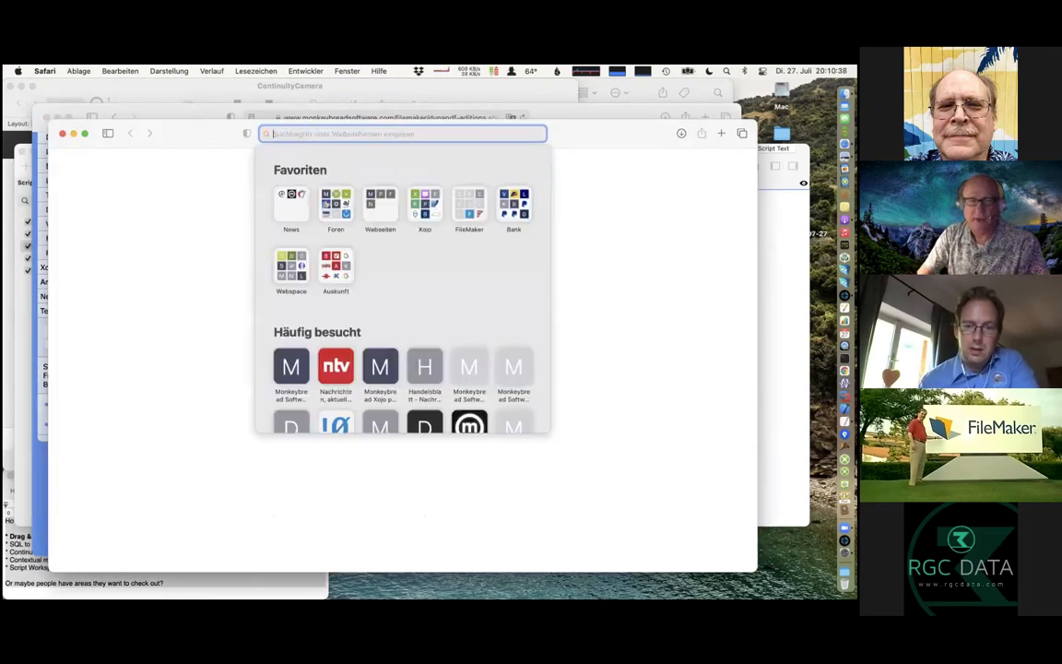
pyautogui.write('mbsplugins.eu')
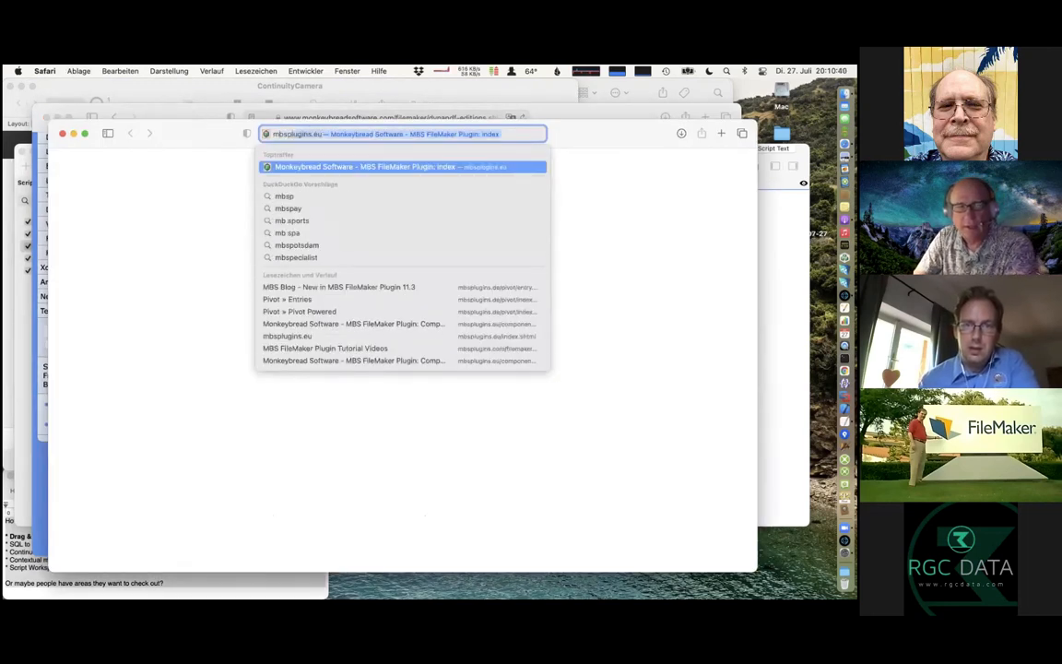
pyautogui.press('Return')
pyautogui.scroll(-3, 182, 343)
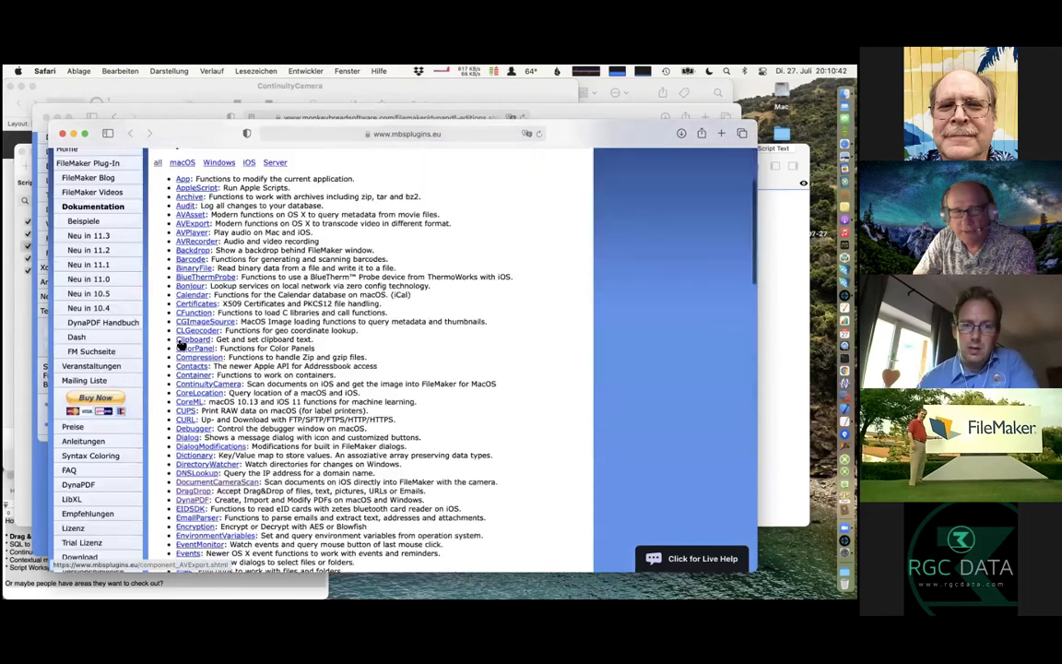
pyautogui.scroll(-5, 181, 350)
pyautogui.scroll(2, 194, 406)
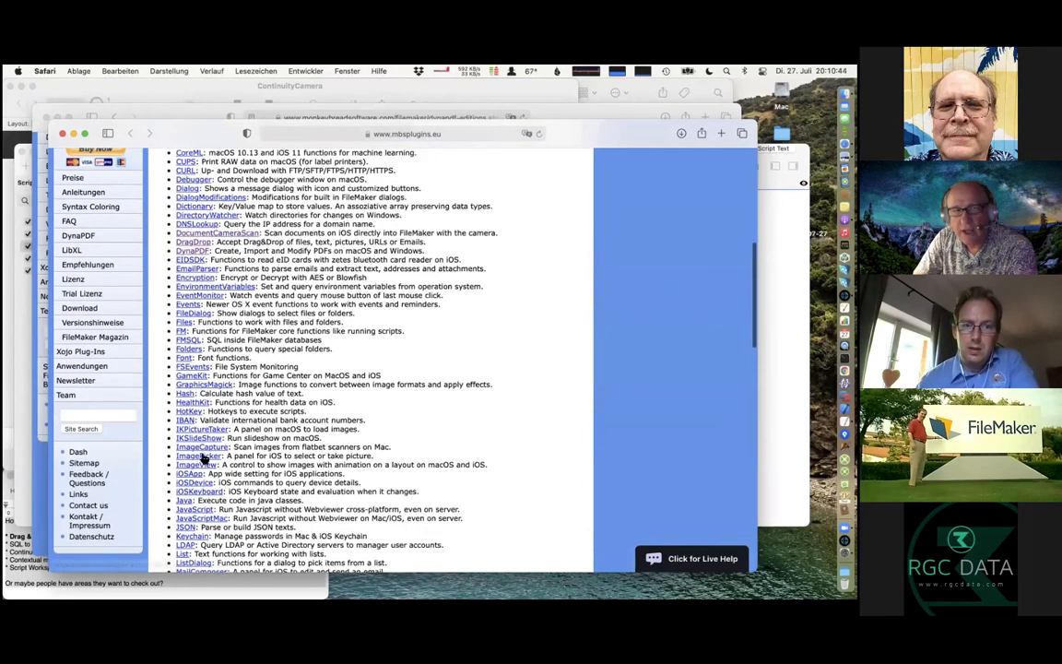
pyautogui.scroll(-8, 199, 452)
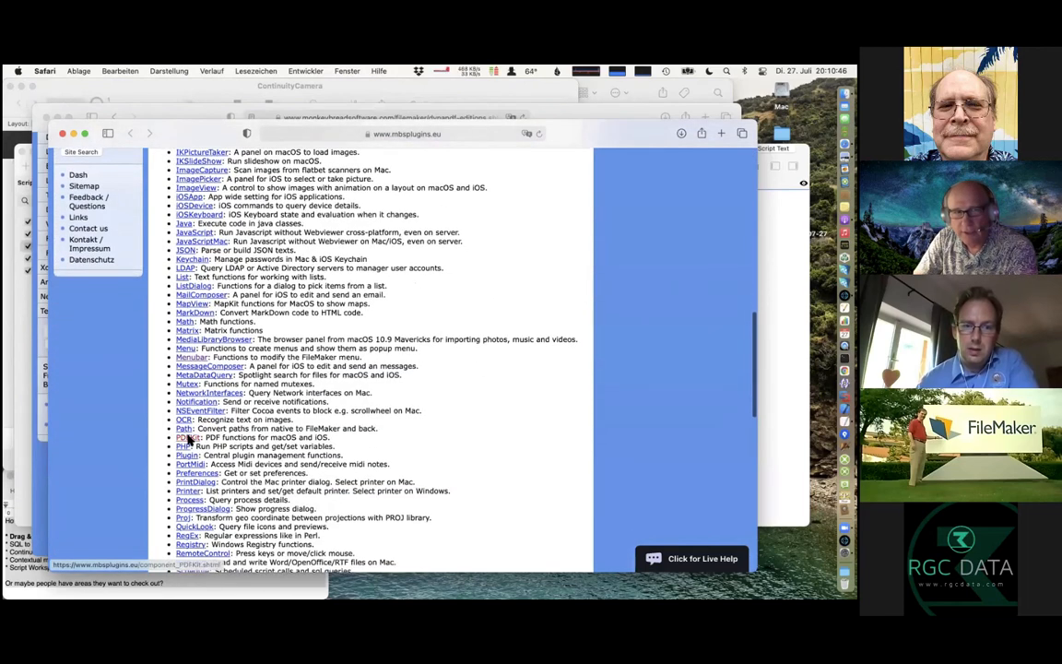
pyautogui.click(188, 437)
# - Open the PDFKit.GetPDFPageImage function from the PDFKit list and review its parameters, description and examples
pyautogui.scroll(-2, 315, 484)
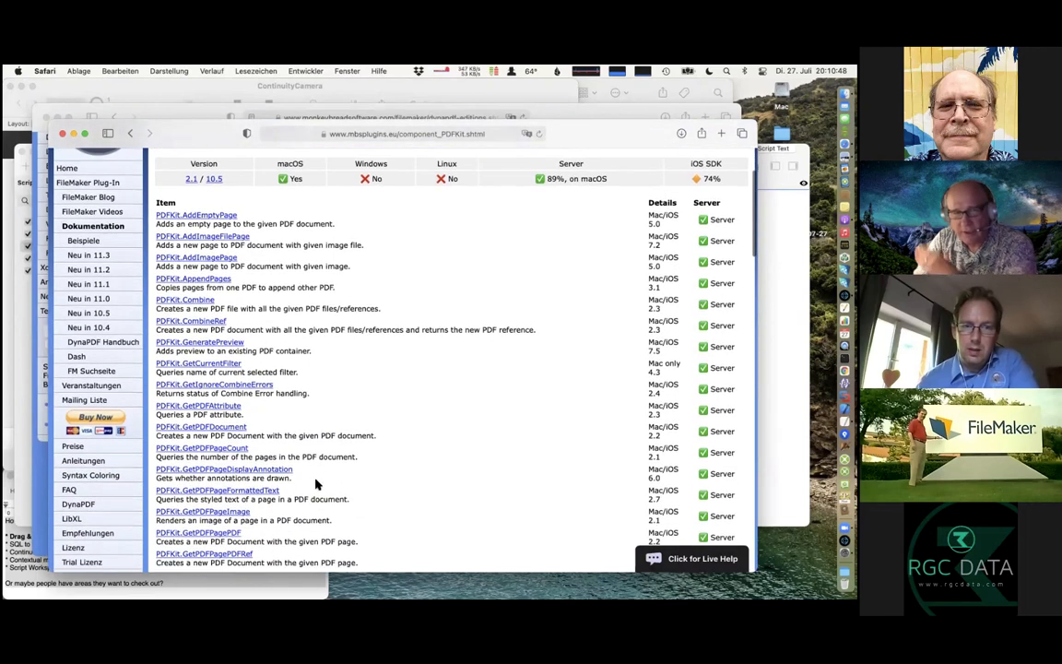
pyautogui.scroll(-4, 316, 483)
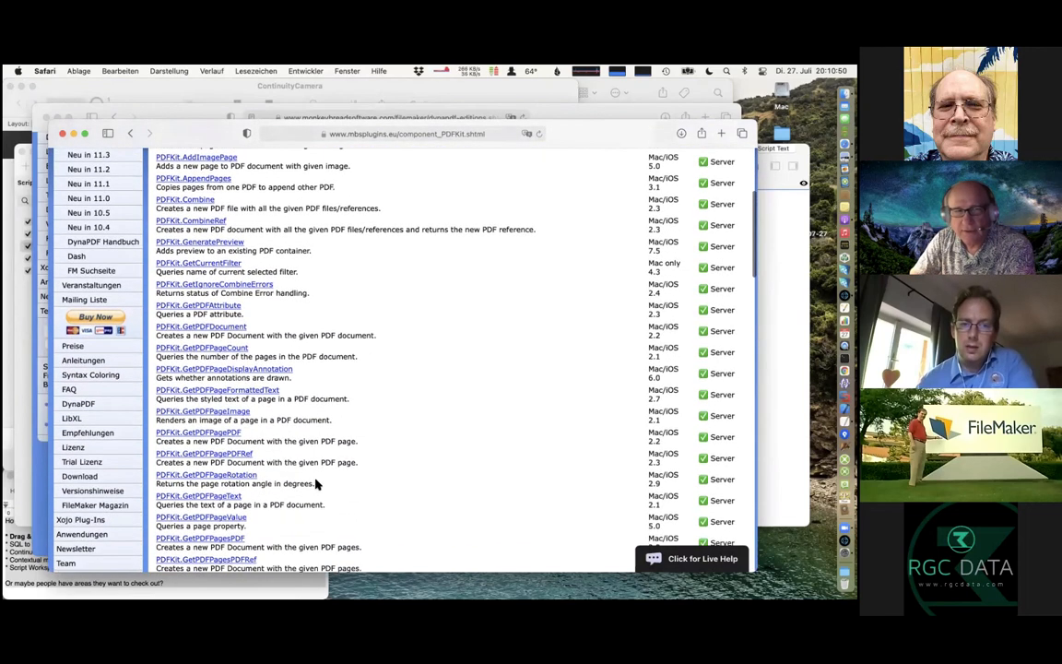
pyautogui.scroll(-2, 316, 483)
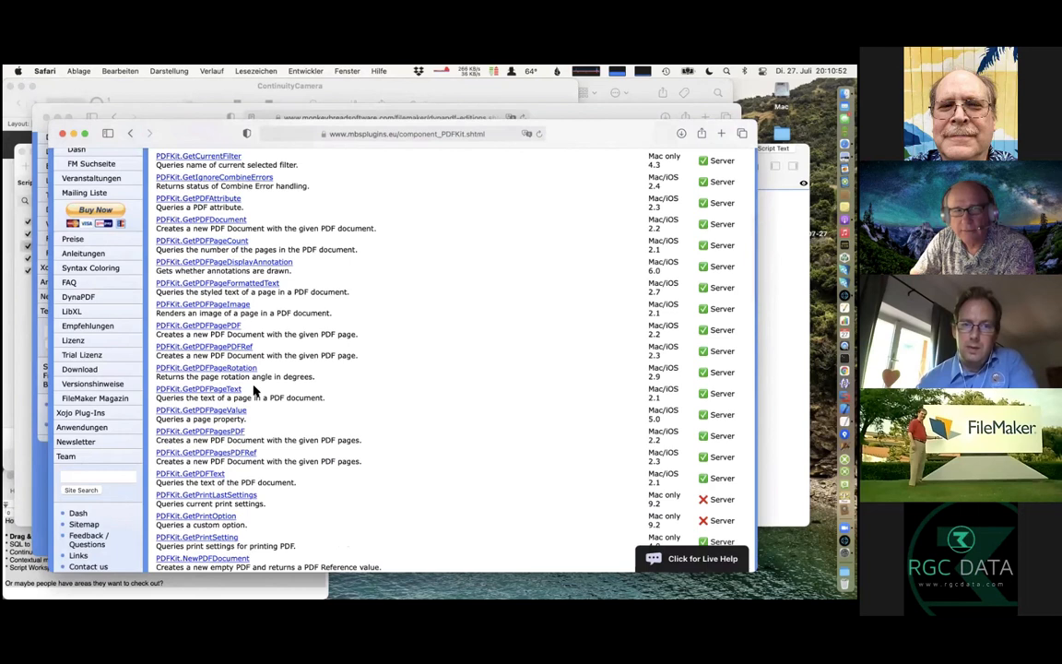
pyautogui.click(225, 305)
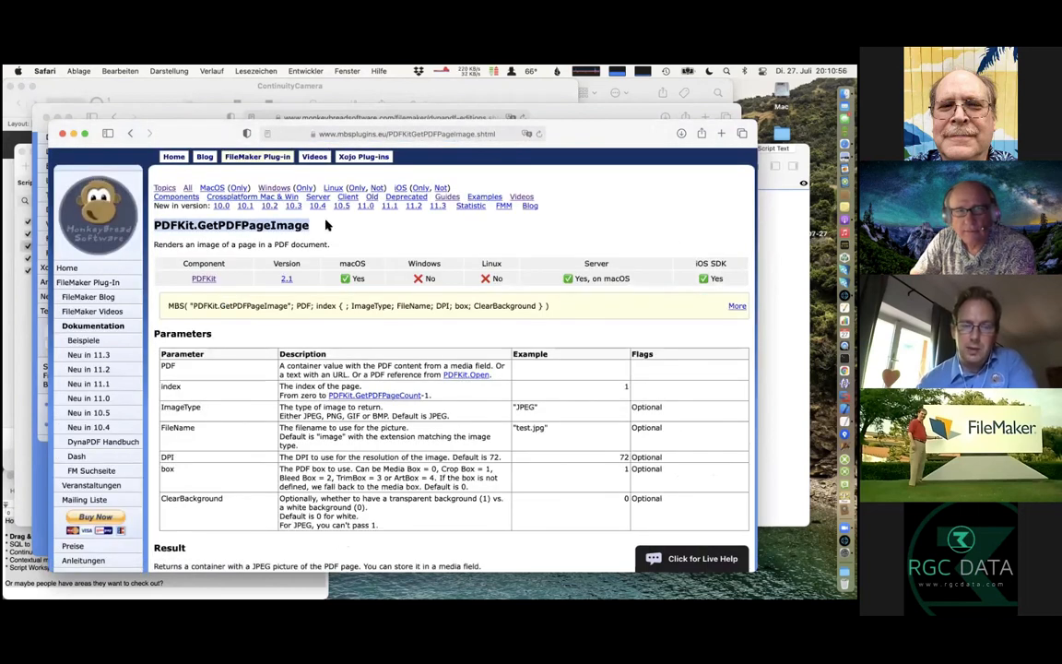
pyautogui.scroll(-2, 326, 224)
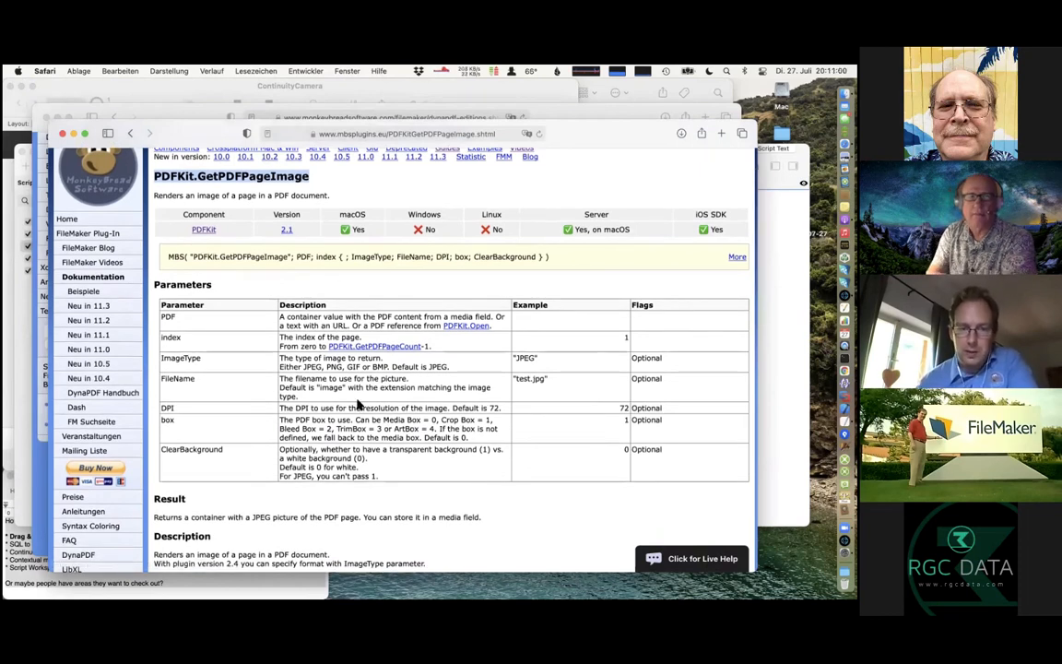
pyautogui.scroll(-5, 358, 404)
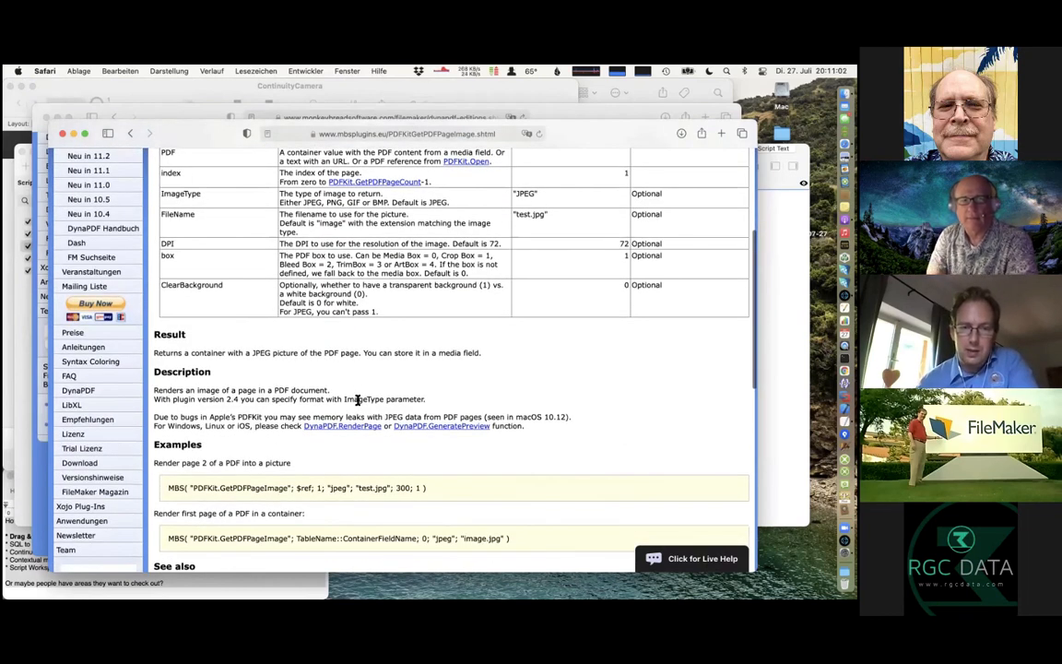
pyautogui.scroll(5, 358, 400)
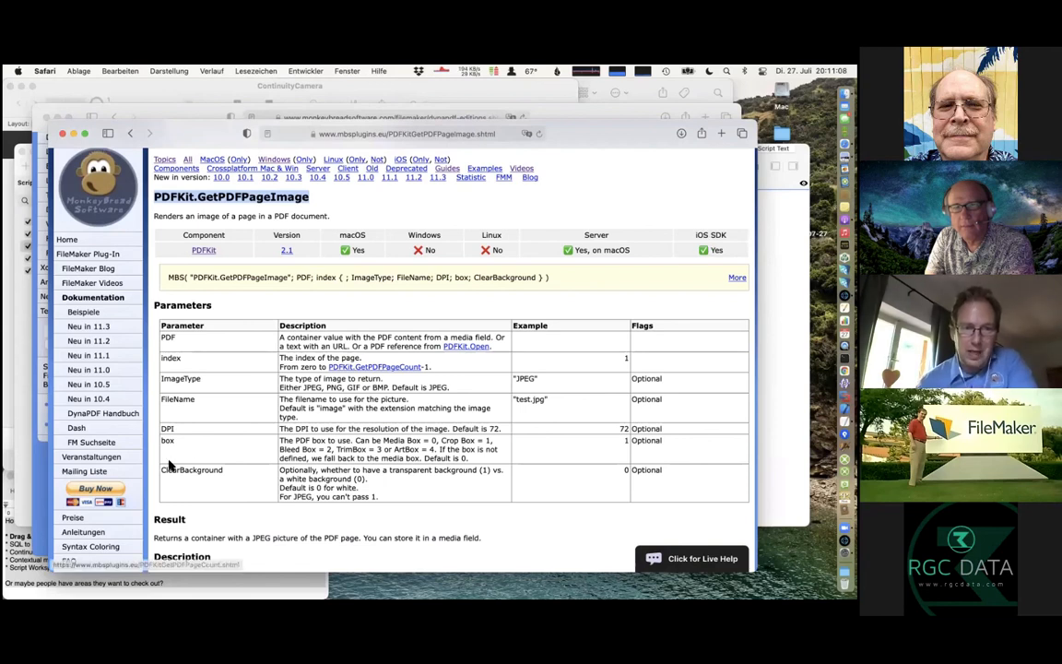
# - Check the editions comparison again, return to the PDFKit.GetPDFPageImage page and open its linked DynaPDF.RenderPage reference
pyautogui.click(44, 433)
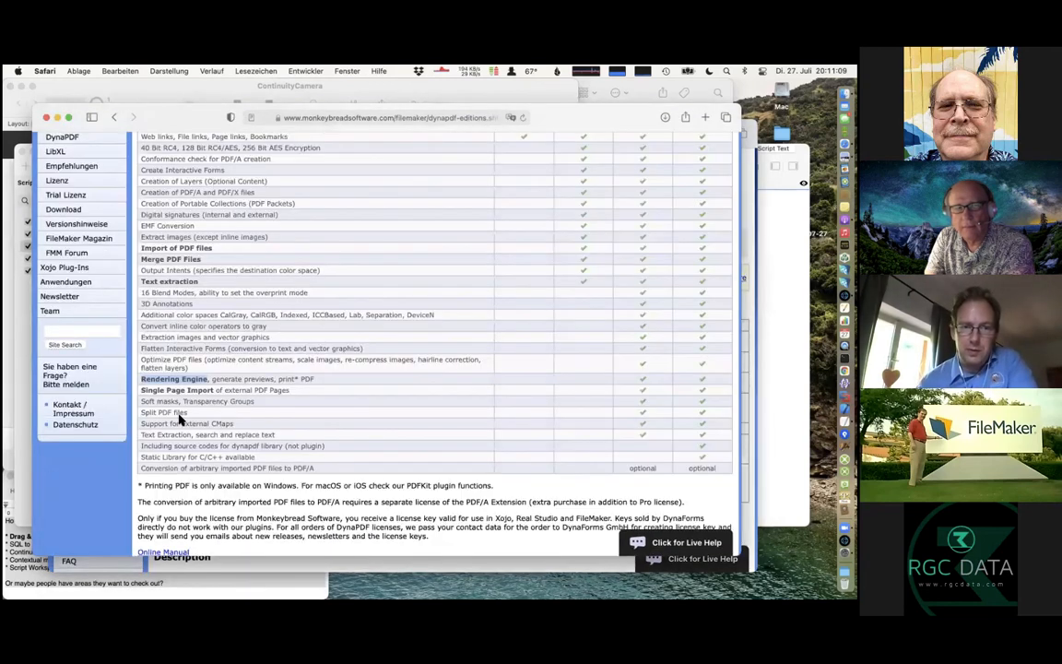
pyautogui.click(232, 562)
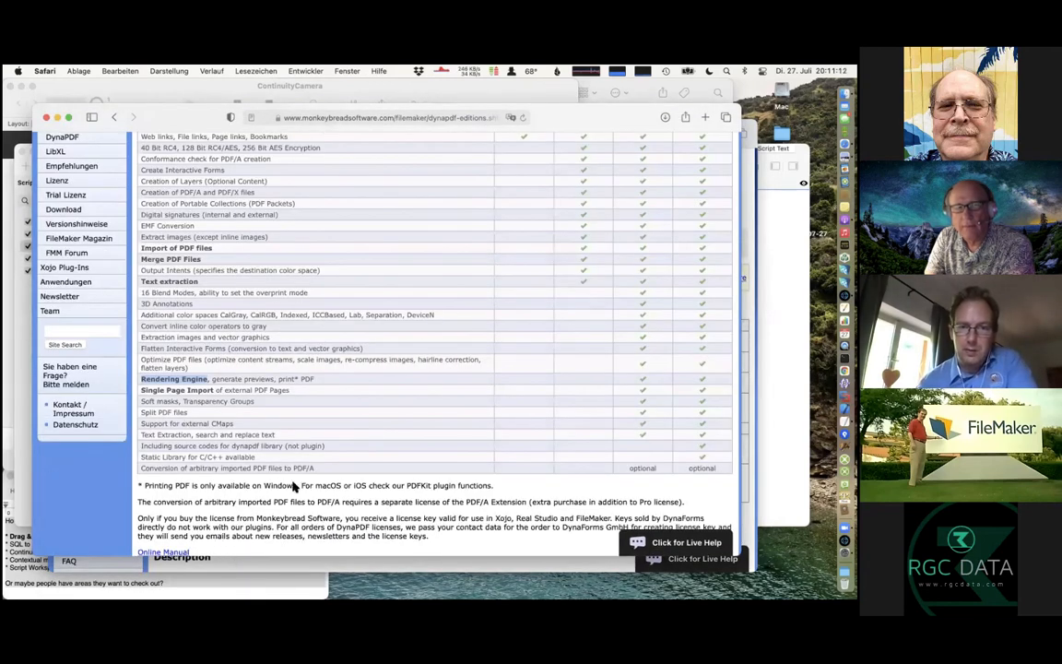
pyautogui.scroll(-3, 319, 461)
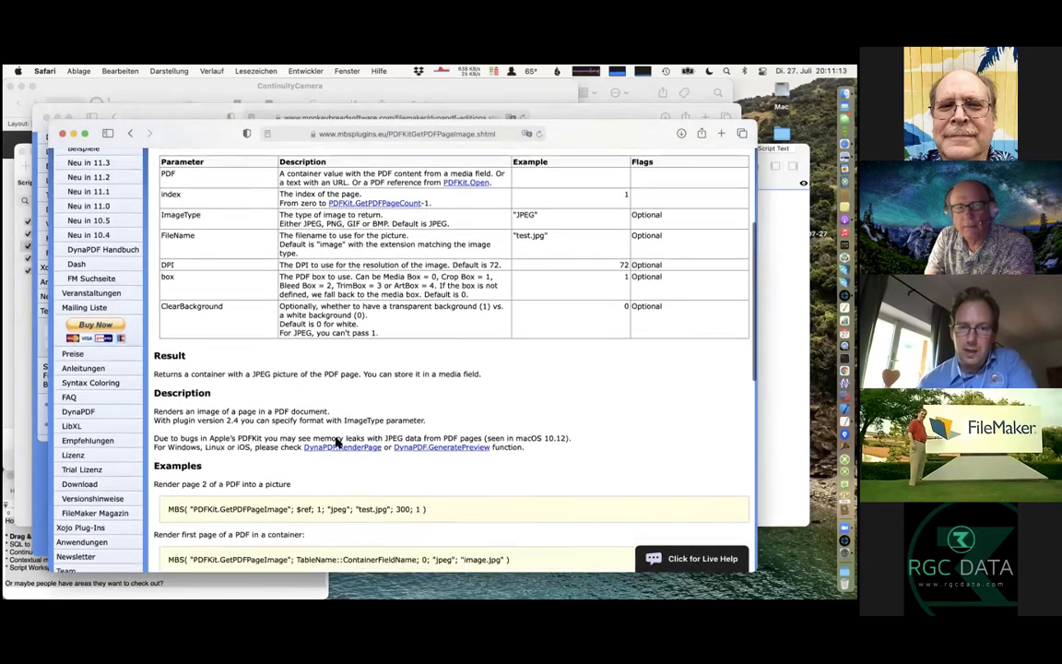
pyautogui.click(339, 444)
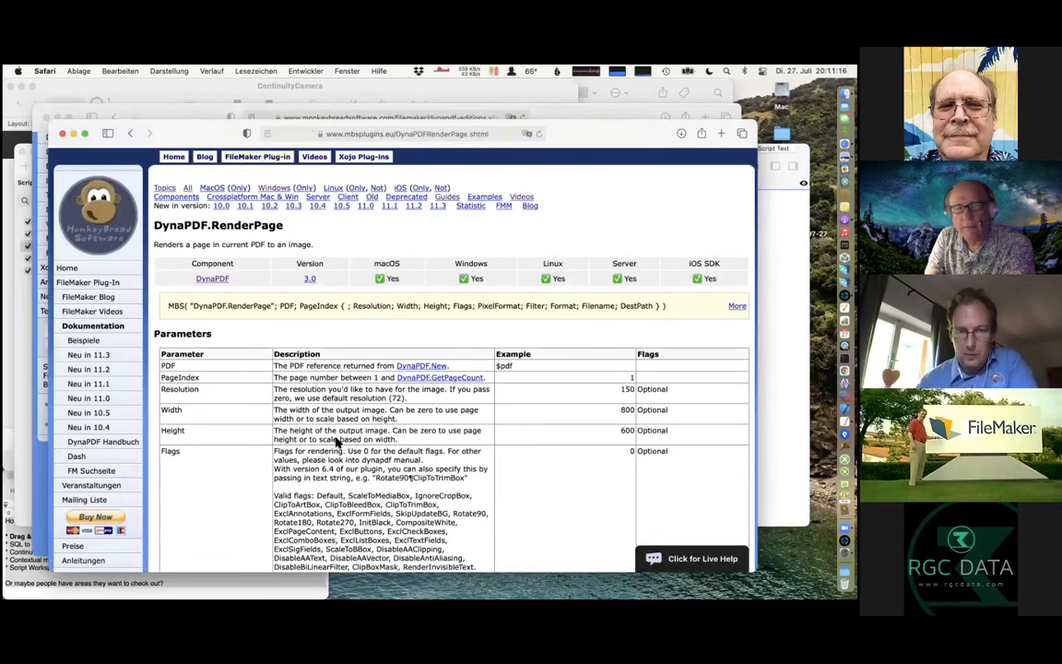
# - Review the DynaPDF.RenderPage parameters and highlight PNG in the Format parameter's description
pyautogui.scroll(-3, 336, 443)
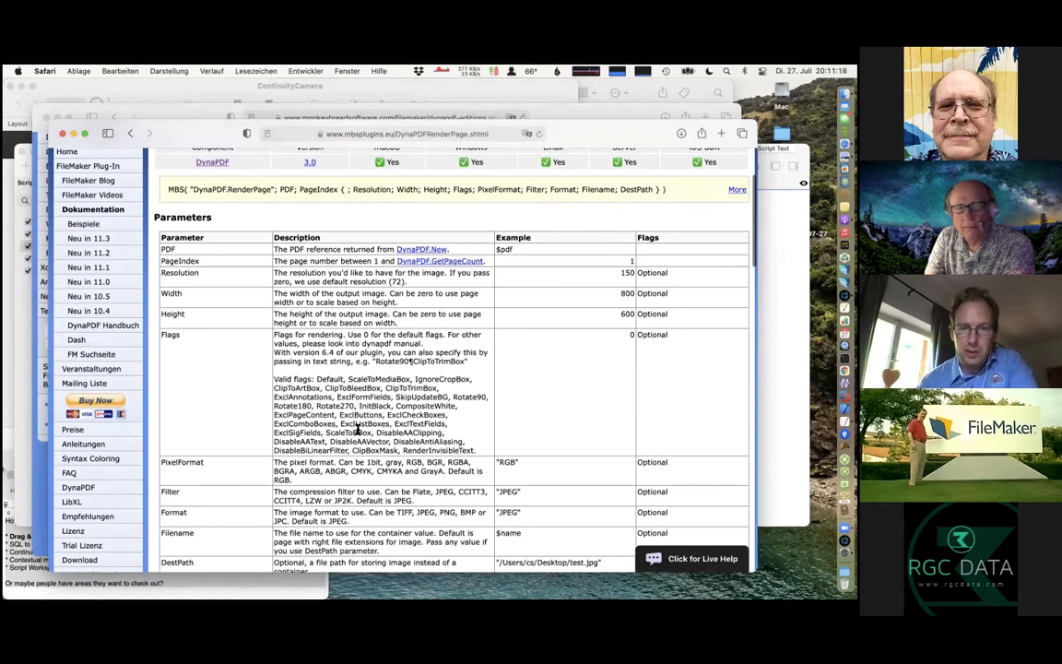
pyautogui.scroll(-3, 358, 431)
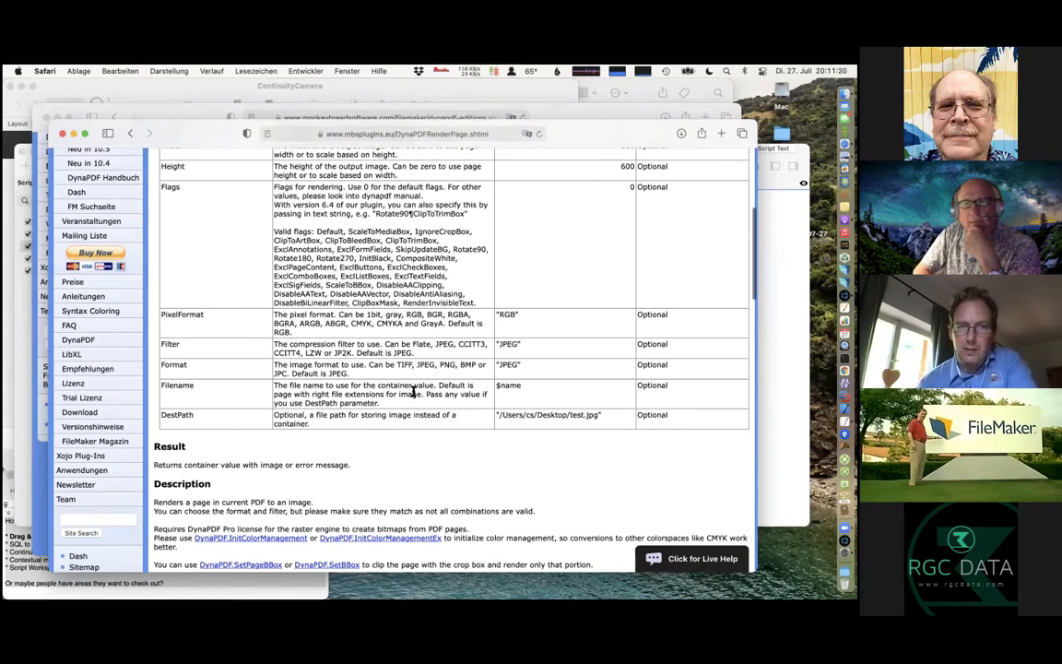
pyautogui.scroll(1, 412, 392)
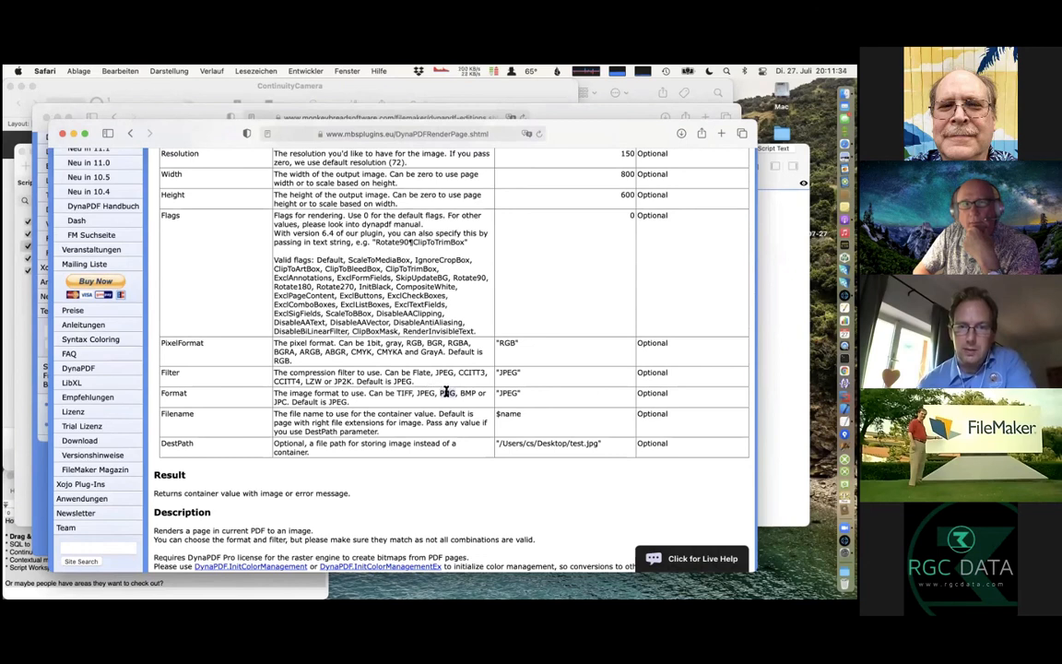
pyautogui.doubleClick(445, 393)
pyautogui.scroll(-1, 447, 394)
pyautogui.scroll(1, 447, 395)
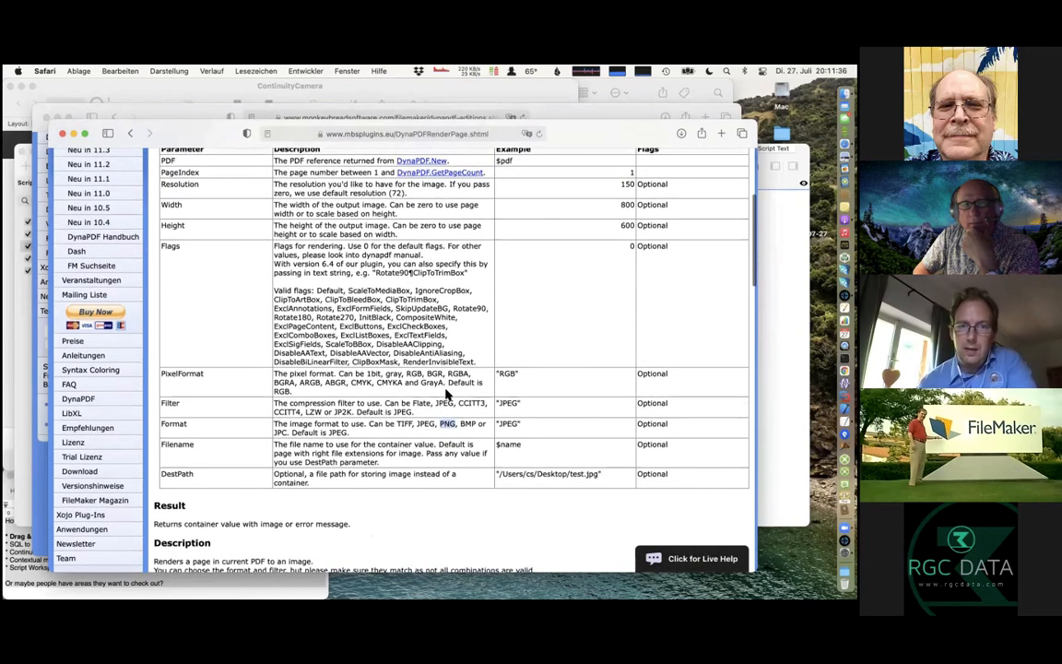
# - Return to the DynaPDF editions comparison and examine the Single Page Import feature and the remaining rows below it
pyautogui.click(41, 471)
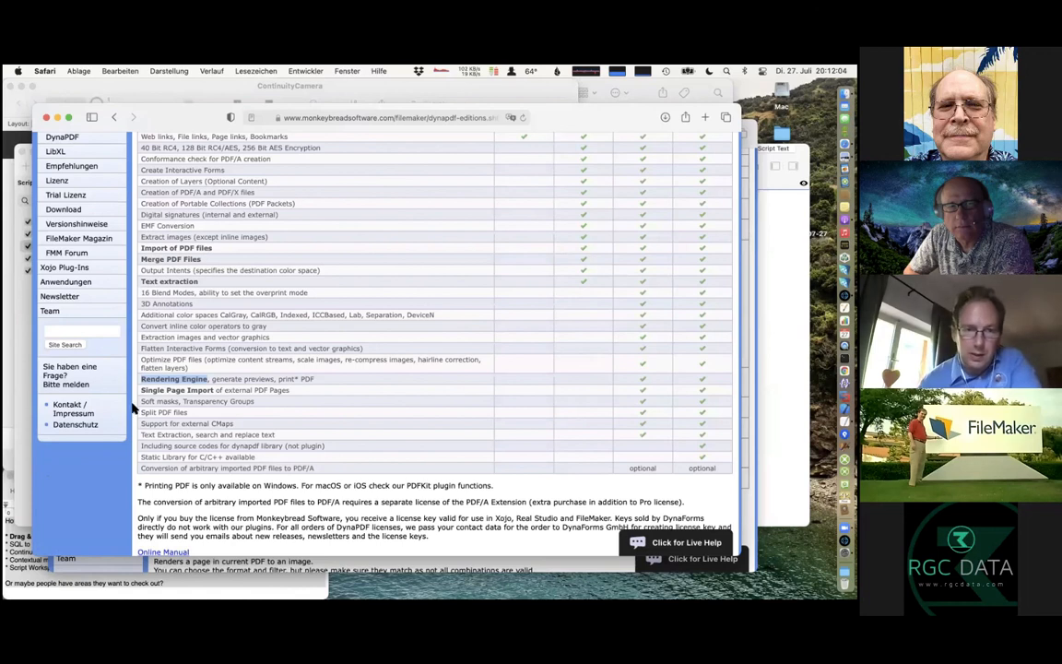
pyautogui.click(197, 392)
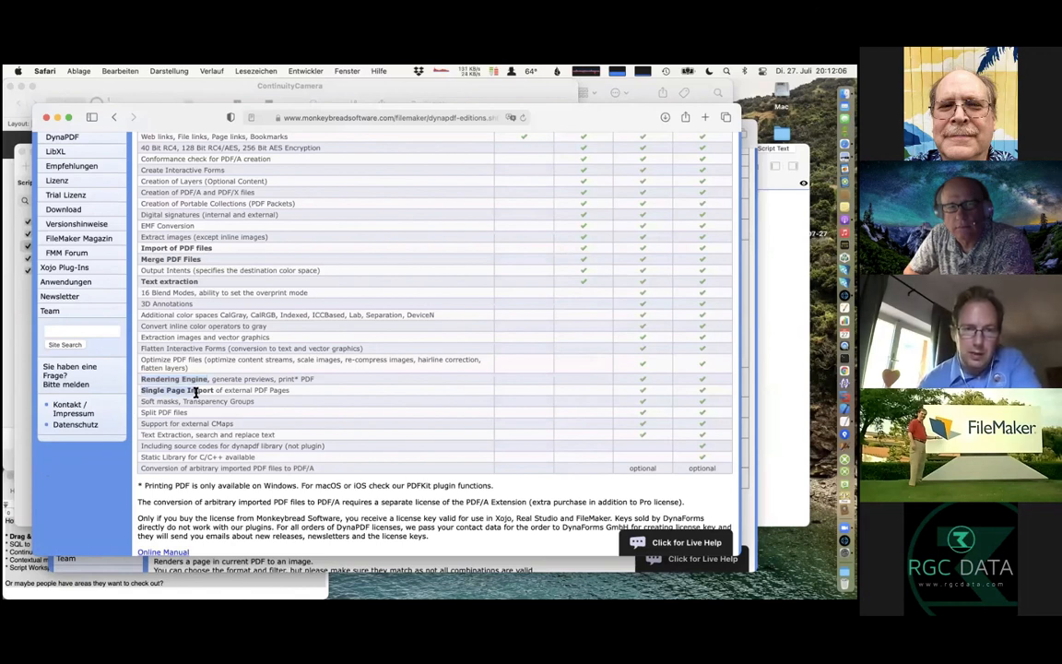
pyautogui.scroll(-3, 196, 391)
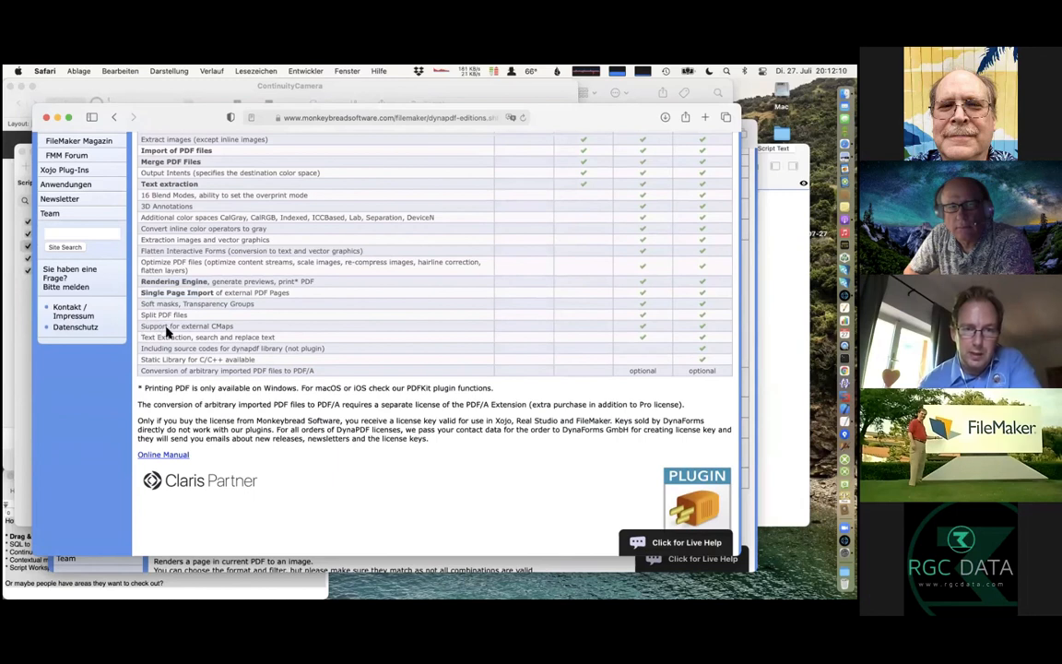
# - Highlight "search and replace" in the Text Extraction row of the DynaPDF editions comparison
pyautogui.moveTo(245, 334); pyautogui.dragTo(256, 335)
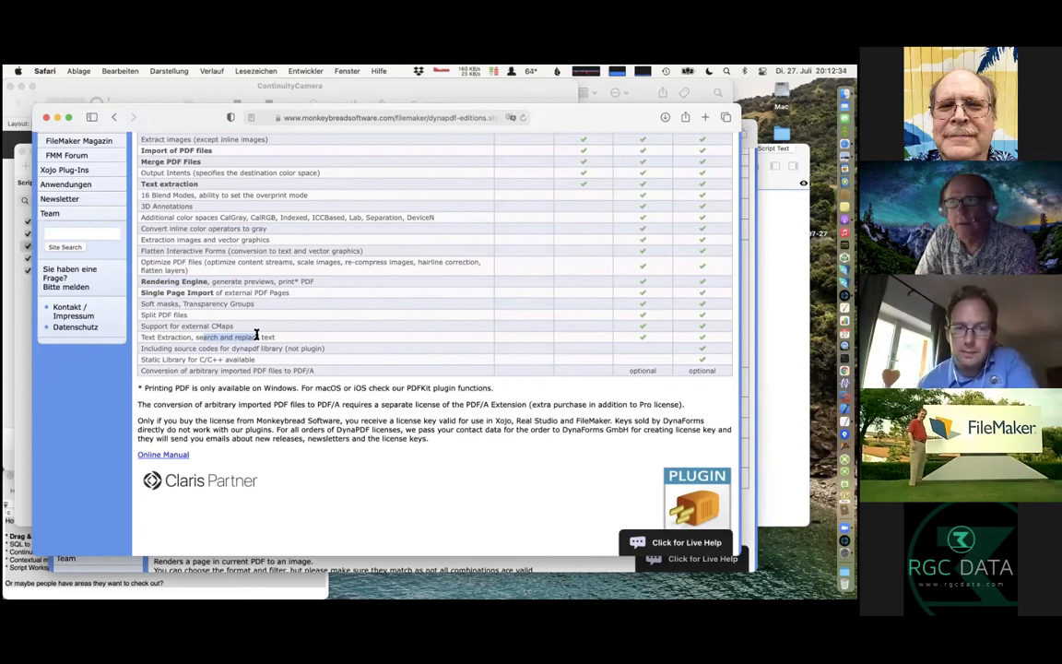
pyautogui.scroll(1, 324, 374)
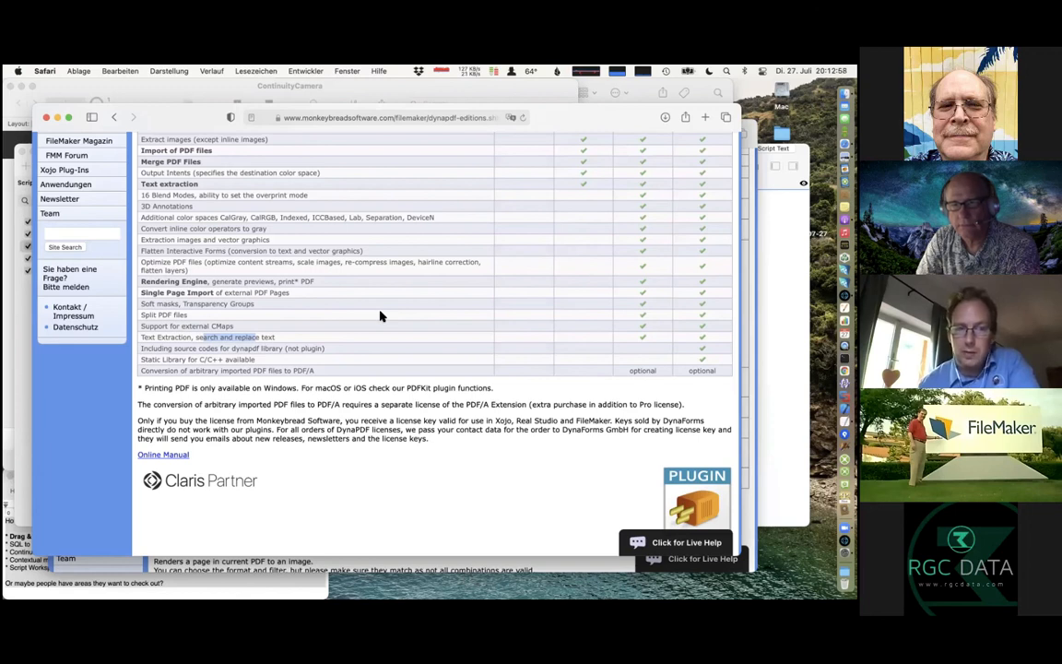
# - Close the browser windows, the Script Workspace and the ContinuityCamera example file
pyautogui.click(49, 117)
pyautogui.click(51, 118)
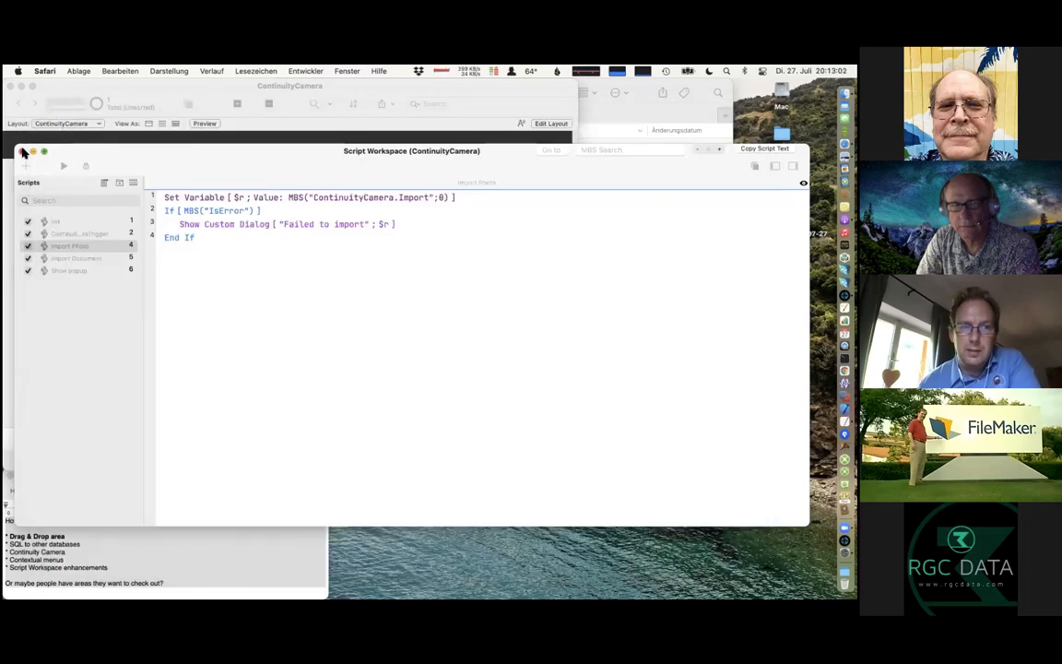
pyautogui.click(21, 149)
pyautogui.press('super+w')
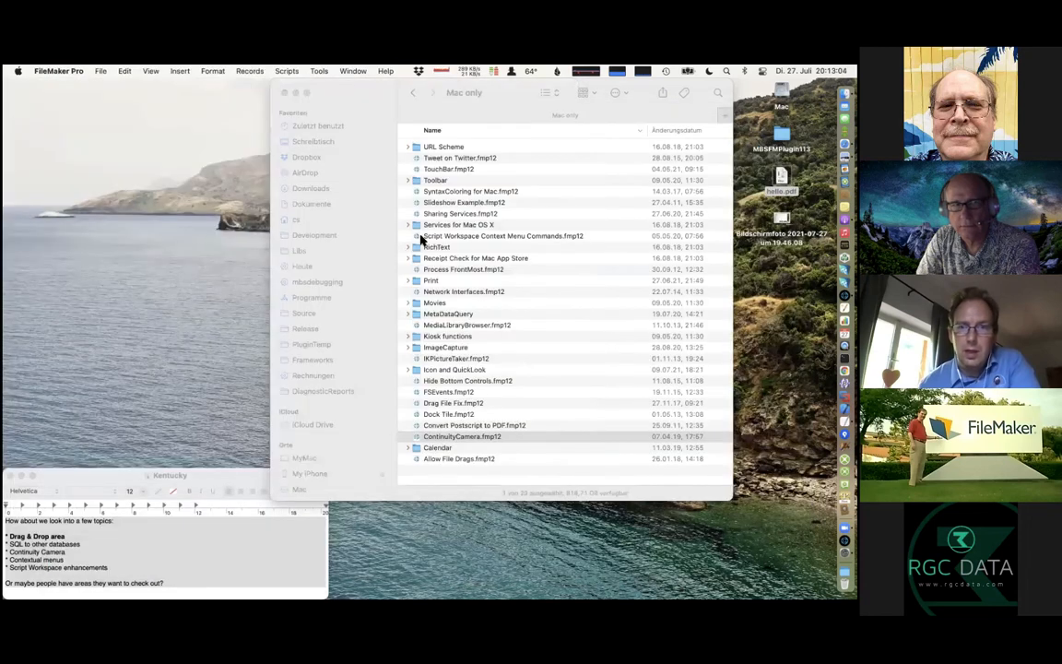
# - Go up from the Mac only folder to Examples and open the DynaPDF folder
pyautogui.click(421, 239)
pyautogui.press('super+Up')
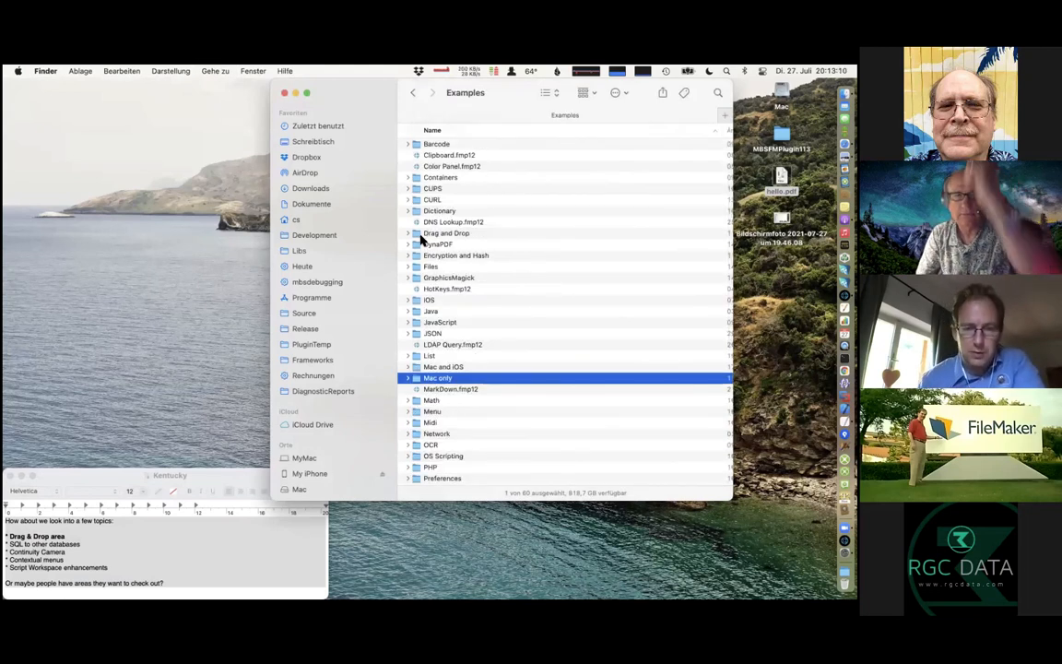
pyautogui.click(421, 242)
pyautogui.doubleClick(422, 242)
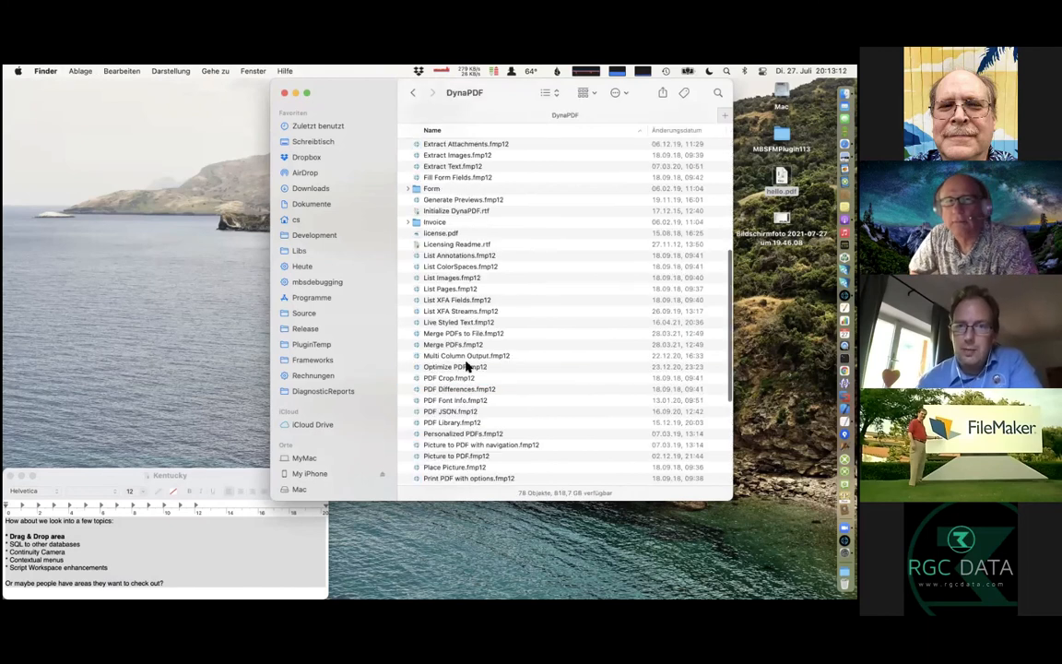
# - Open PDF Library.fmp12 from the DynaPDF examples and reposition its window so that its whole layout fits on screen
pyautogui.click(466, 375)
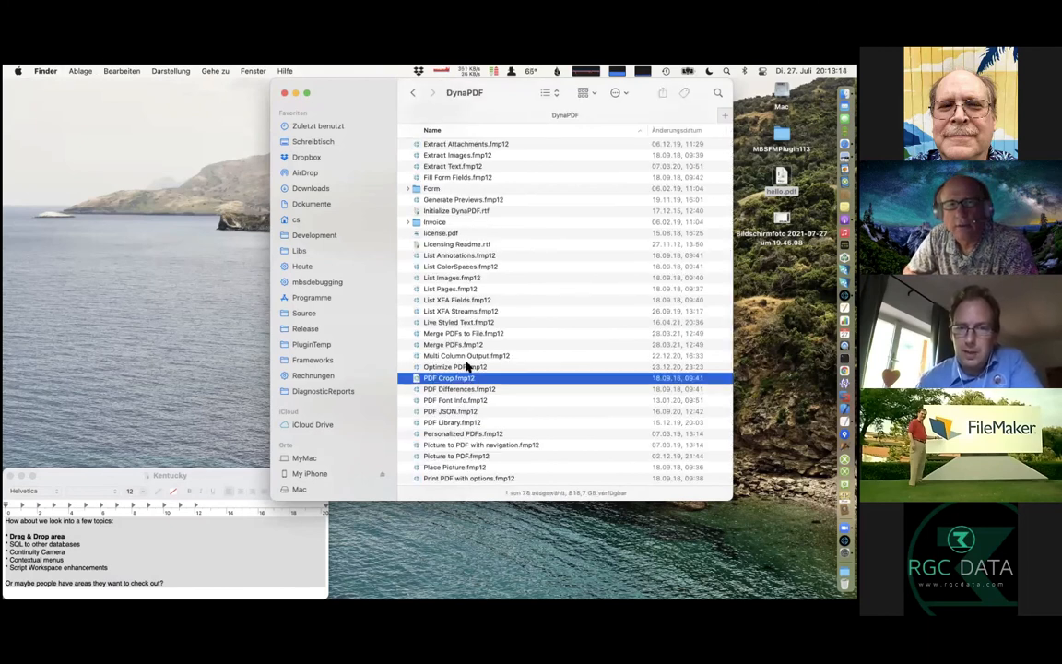
pyautogui.press('Down')
pyautogui.press('Down')
pyautogui.press('Down')
pyautogui.press('Down')
pyautogui.press('super+o')
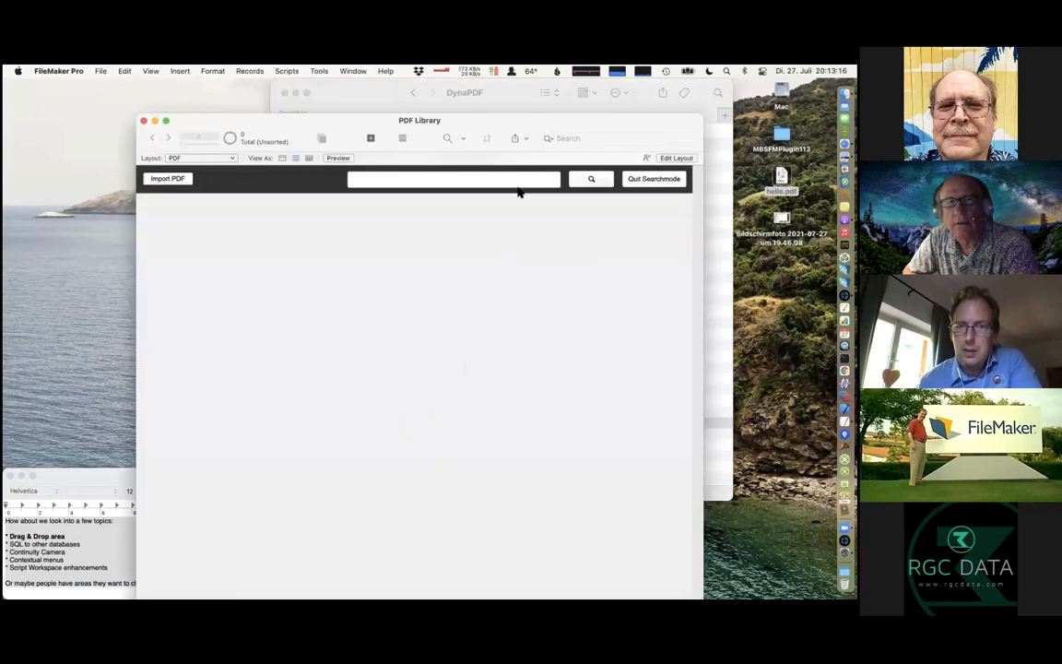
pyautogui.moveTo(408, 120); pyautogui.dragTo(289, 90)
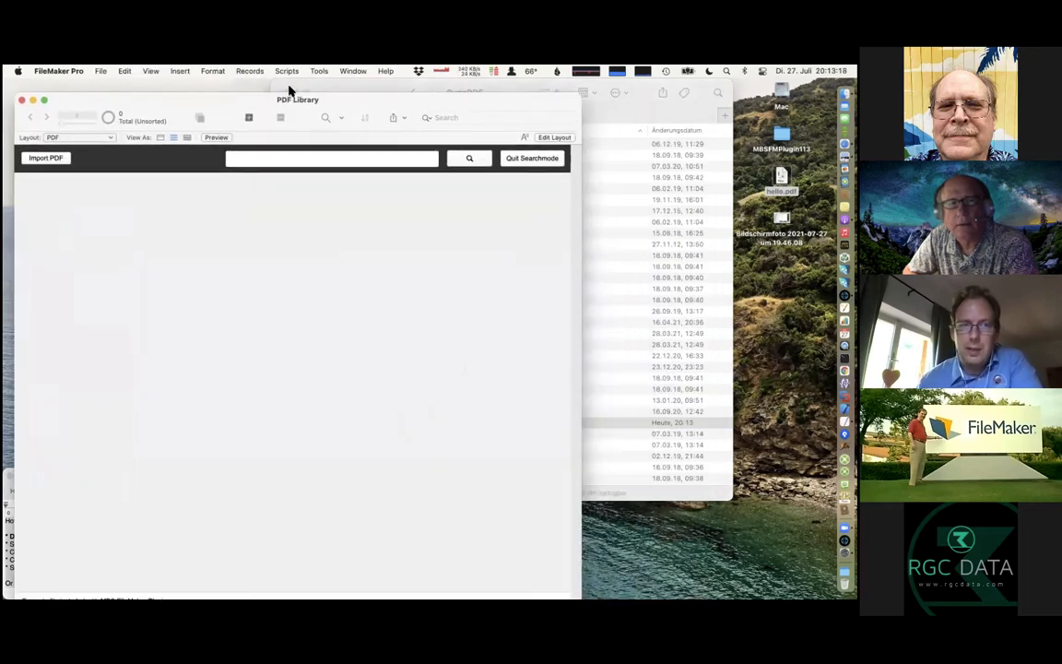
# - Import hello.pdf from the Desktop into the PDF Library
pyautogui.click(47, 149)
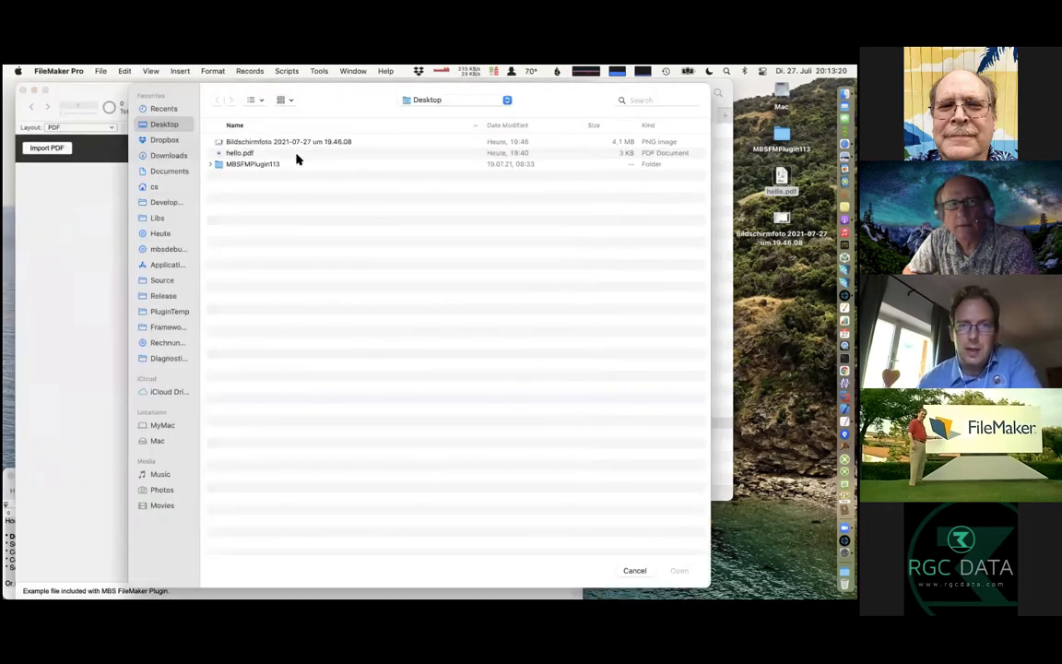
pyautogui.moveTo(327, 87); pyautogui.dragTo(265, 264)
pyautogui.doubleClick(238, 301)
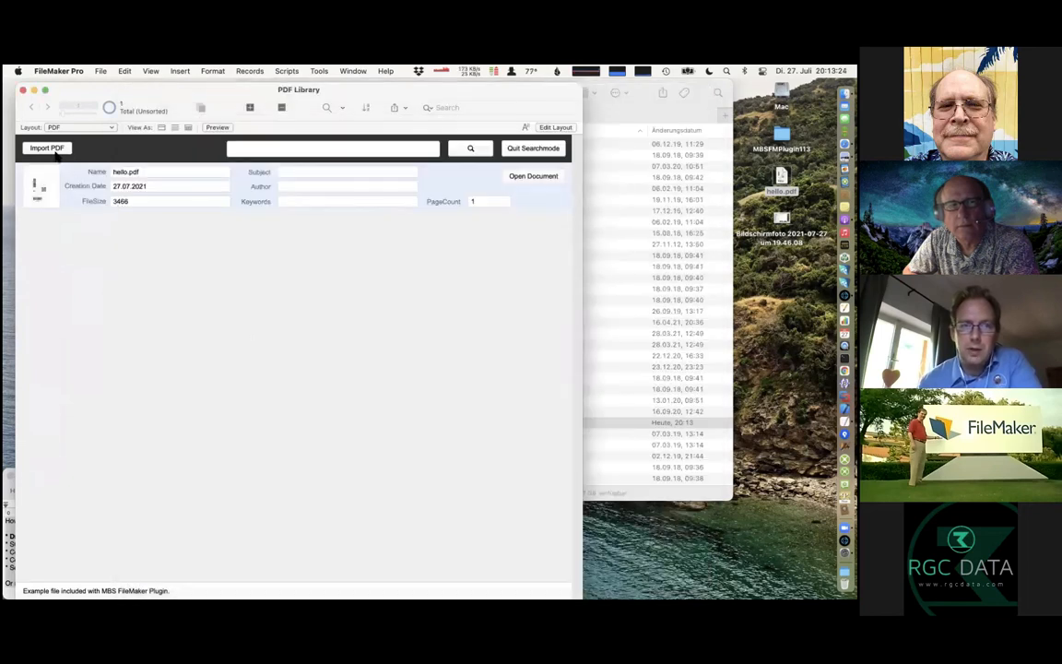
# - Import license.pdf from the DynaPDF examples folder into the PDF Library
pyautogui.click(47, 148)
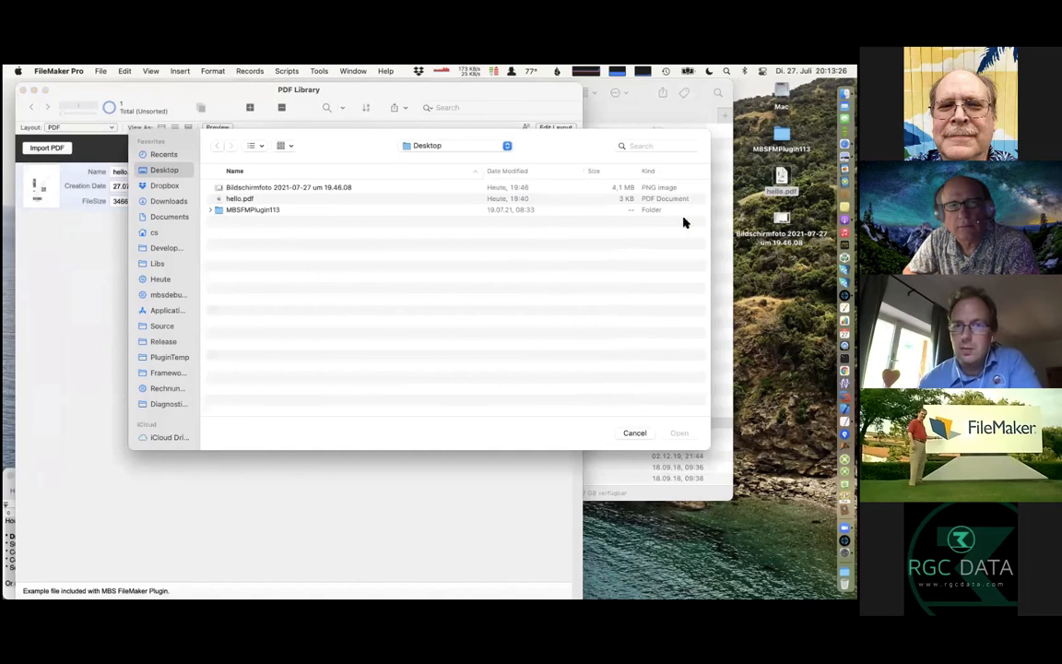
pyautogui.click(683, 220)
pyautogui.moveTo(442, 234); pyautogui.dragTo(247, 424)
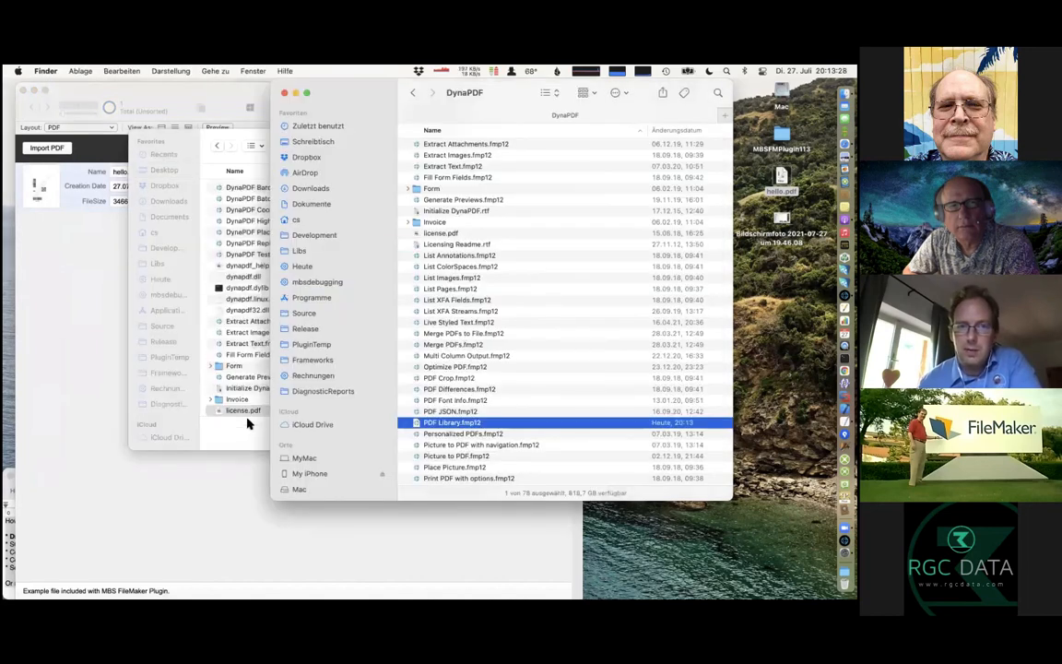
pyautogui.click(244, 436)
pyautogui.press('Return')
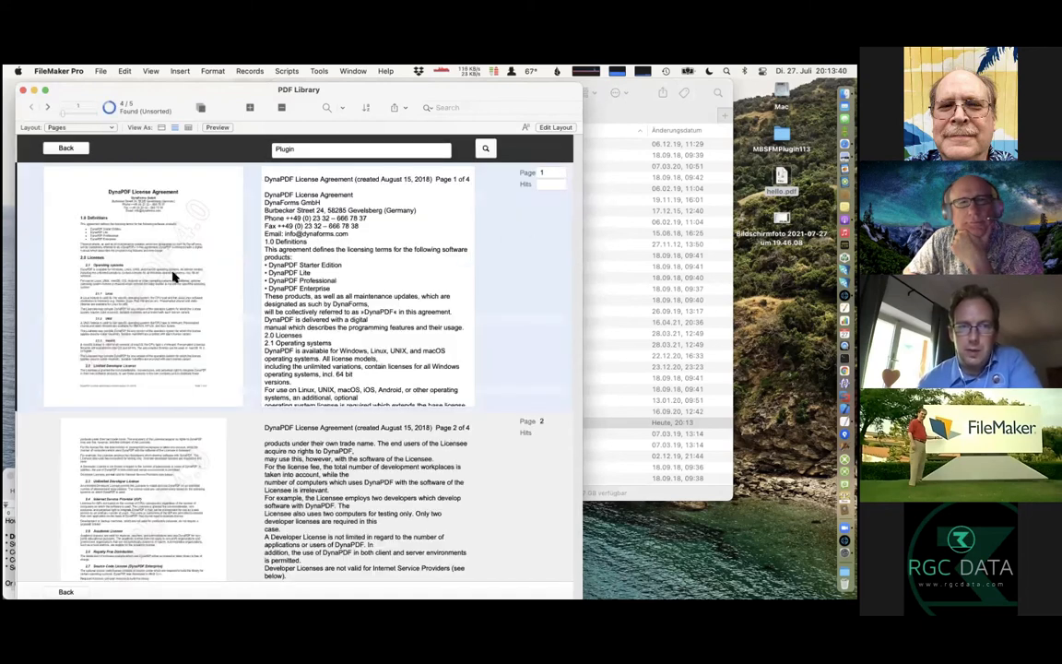
# - Review the page previews and extracted text of the license.pdf document
pyautogui.scroll(-10, 161, 310)
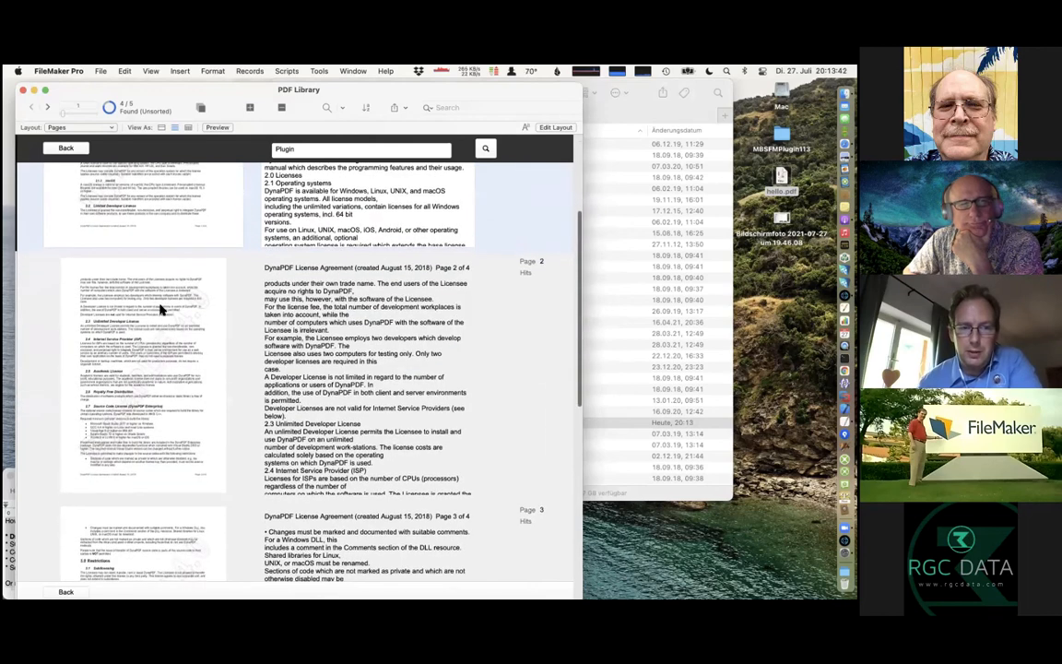
pyautogui.scroll(10, 160, 310)
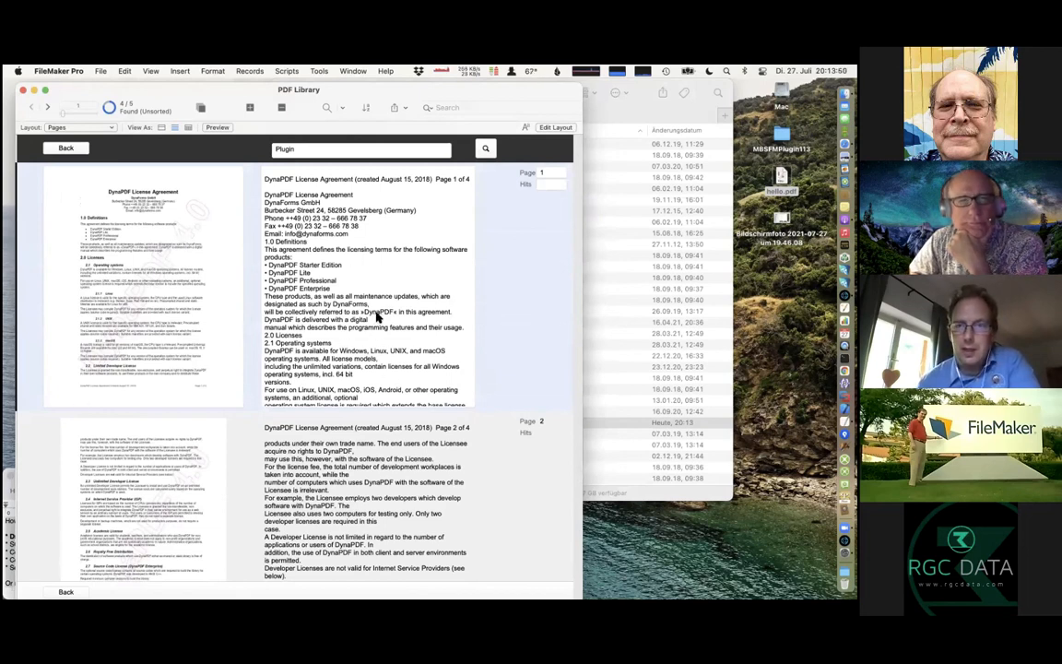
pyautogui.scroll(-3, 470, 309)
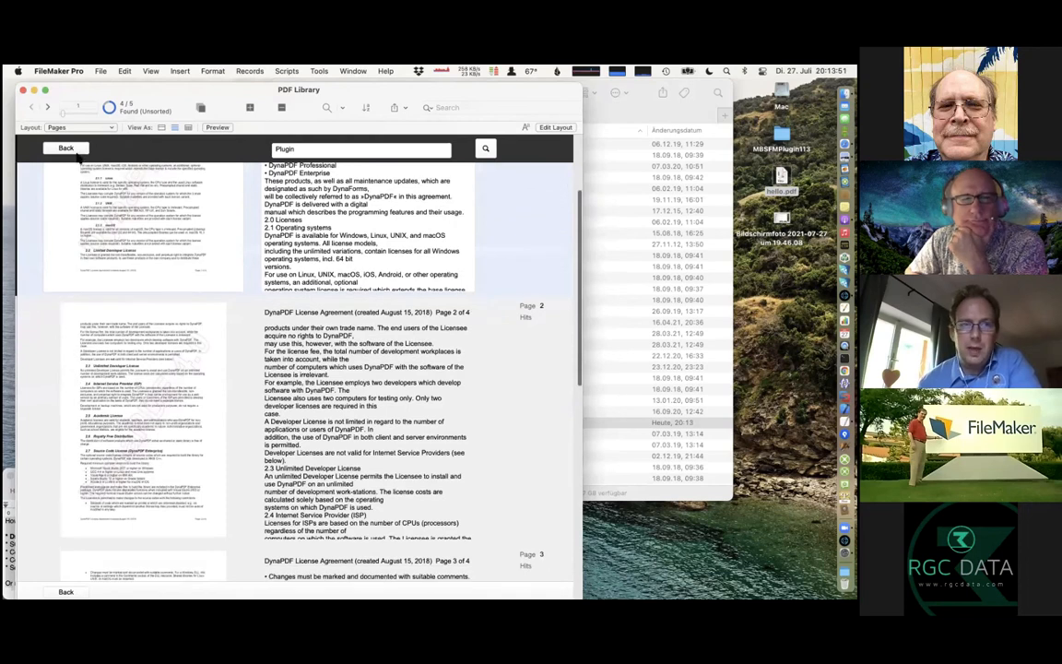
pyautogui.scroll(3, 423, 277)
# - Search the PDF Library for "Windows" and open the license.pdf document from the results
pyautogui.click(280, 145)
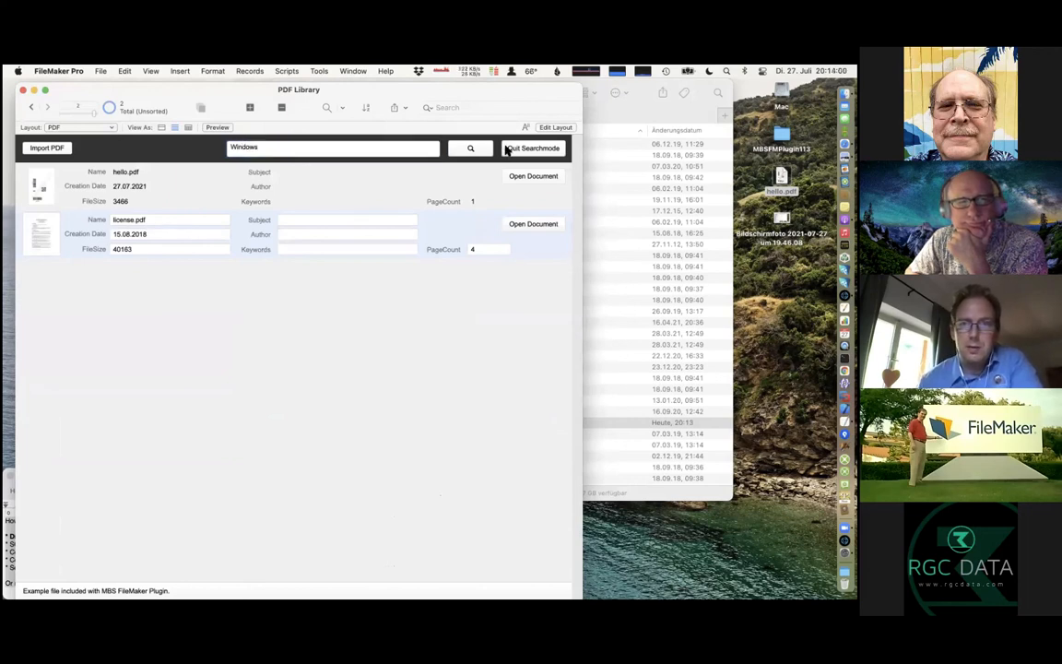
pyautogui.click(469, 150)
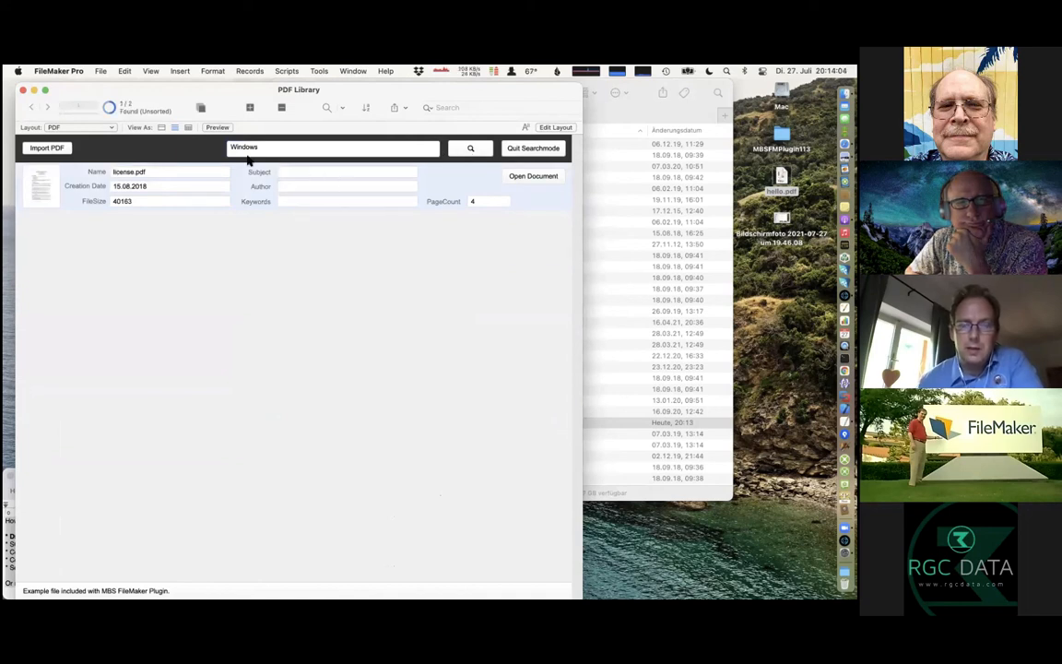
pyautogui.click(544, 176)
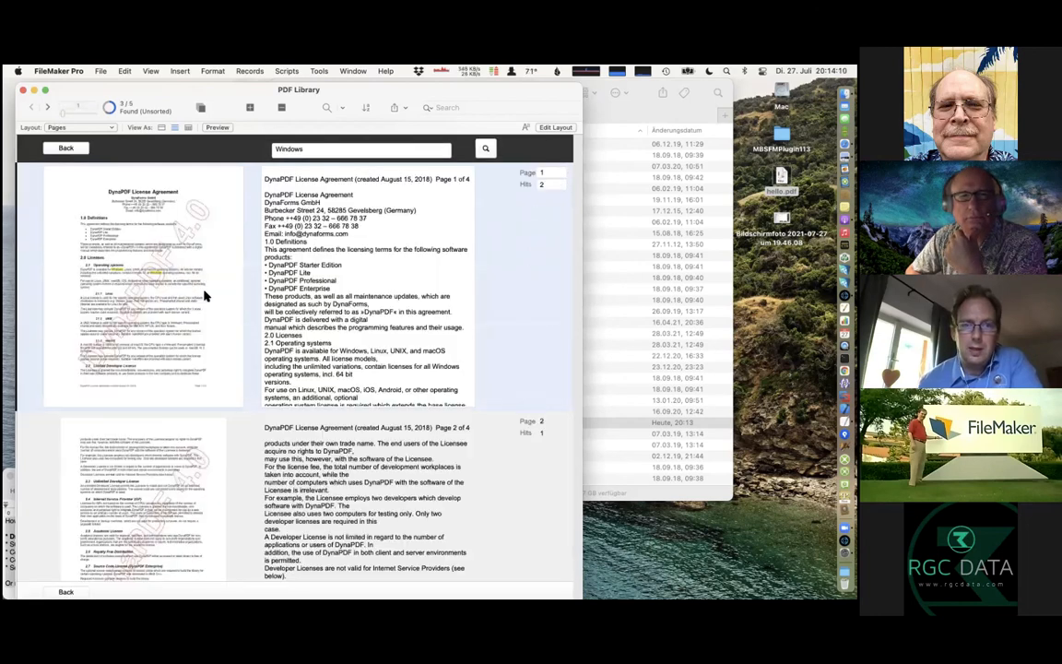
# - Examine the highlighted "Windows" matches and the per-page hits across the license document's pages
pyautogui.scroll(-8, 204, 295)
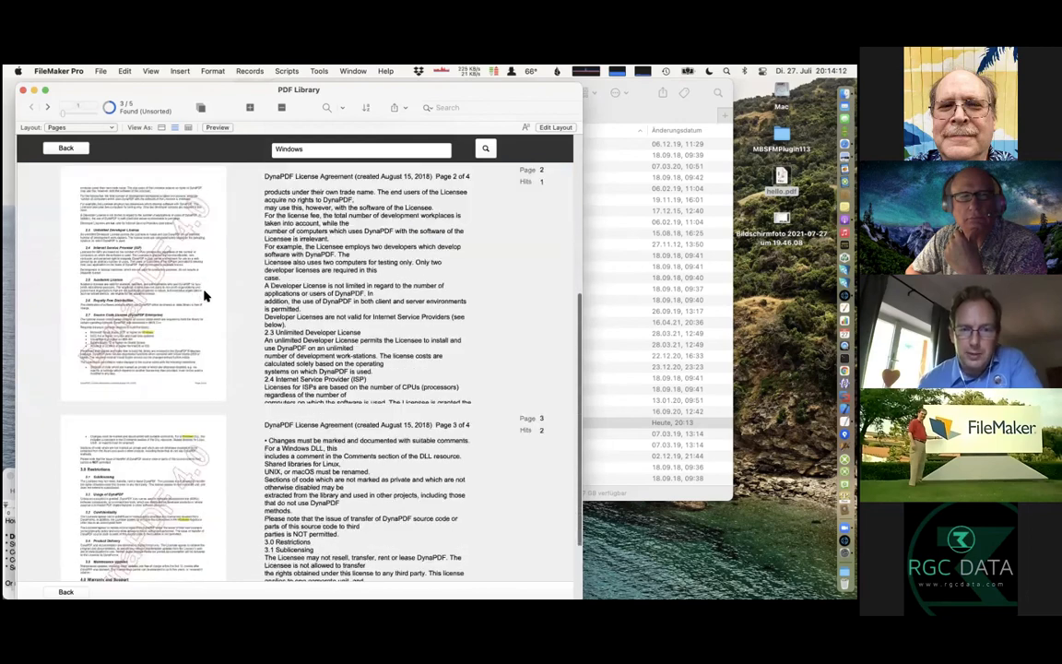
pyautogui.scroll(8, 205, 295)
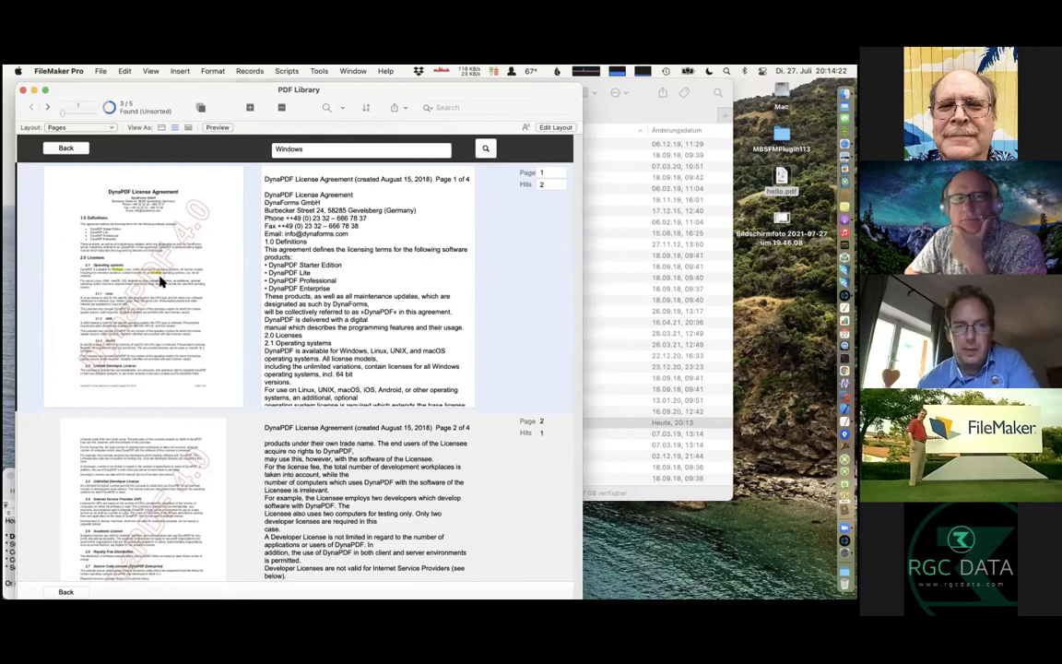
pyautogui.scroll(-5, 221, 385)
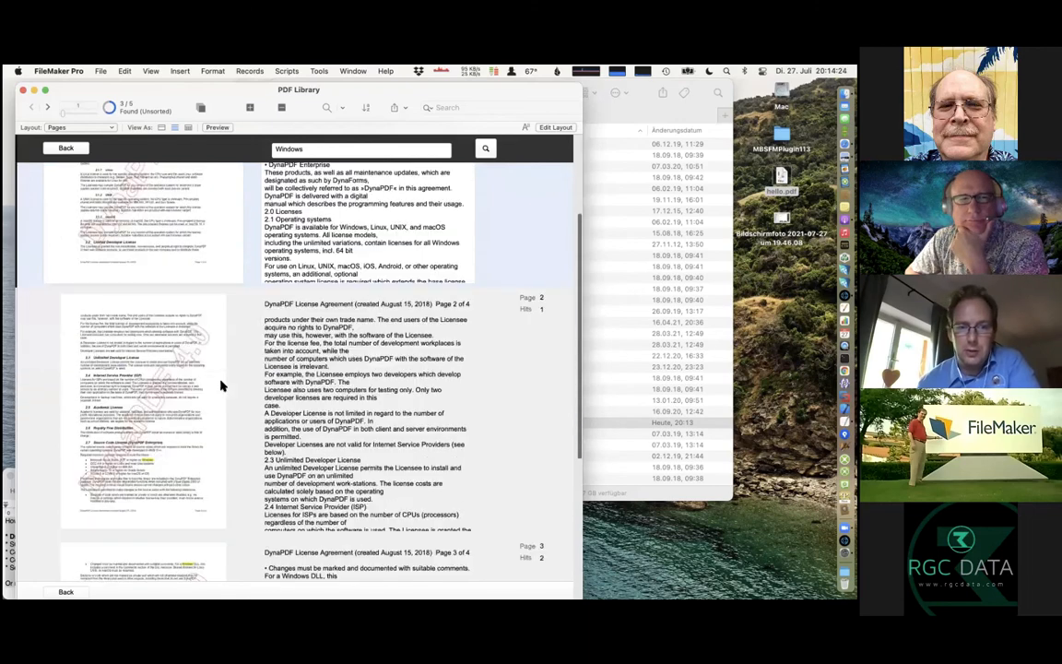
pyautogui.scroll(-3, 221, 385)
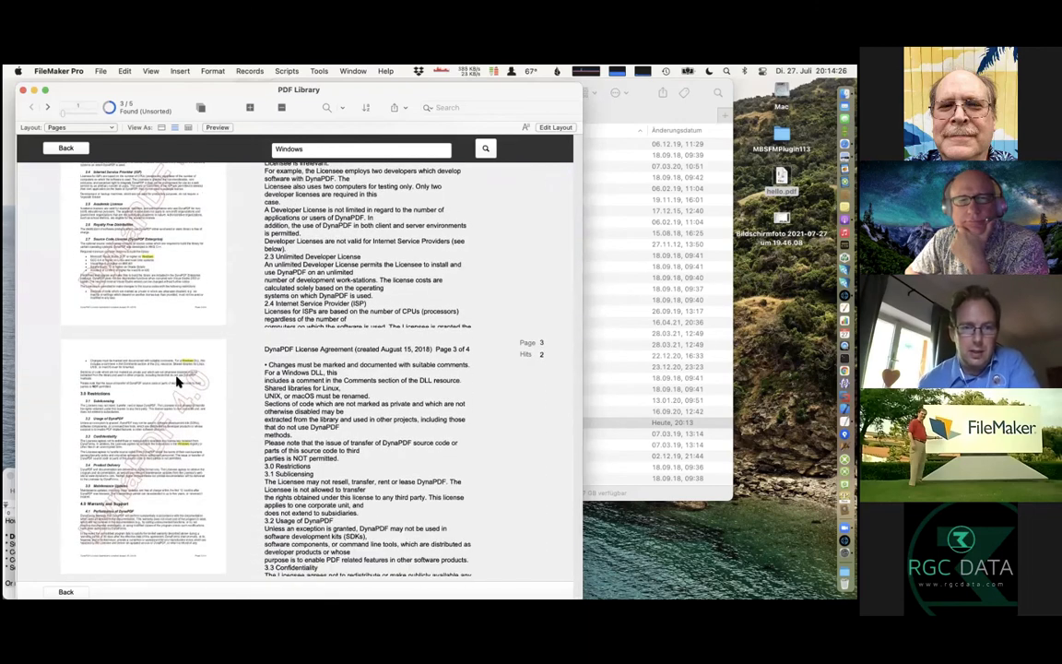
pyautogui.click(610, 412)
pyautogui.click(574, 532)
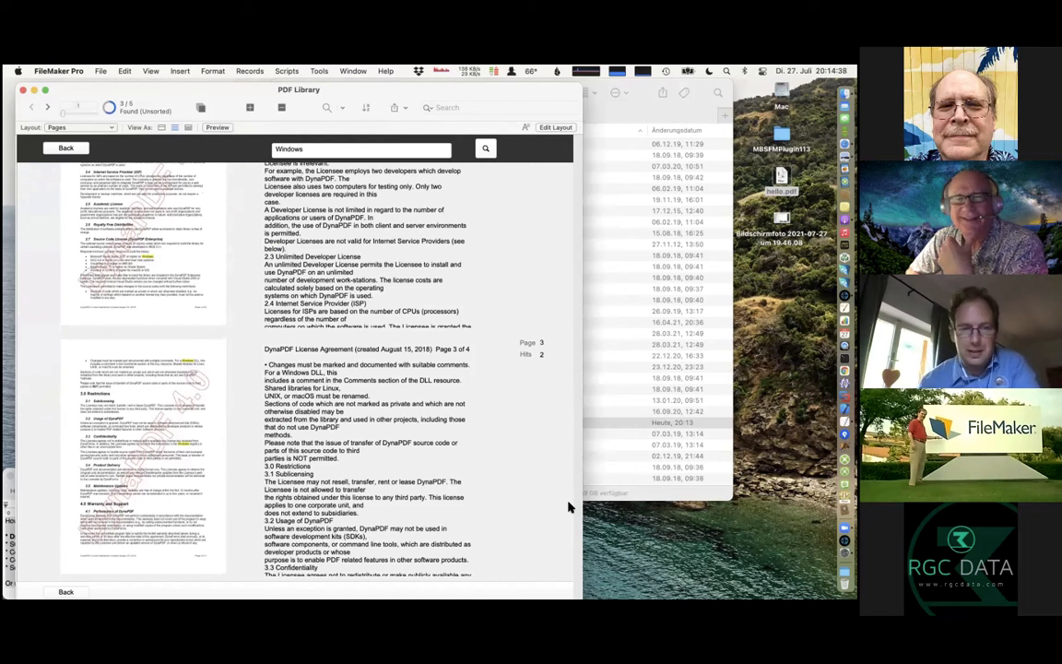
# - Open the Script Workspace and review the Import and Analyze PDF scripts, selecting the DynaPDF.ExtractDocumentText line
pyautogui.press('super+shift+s')
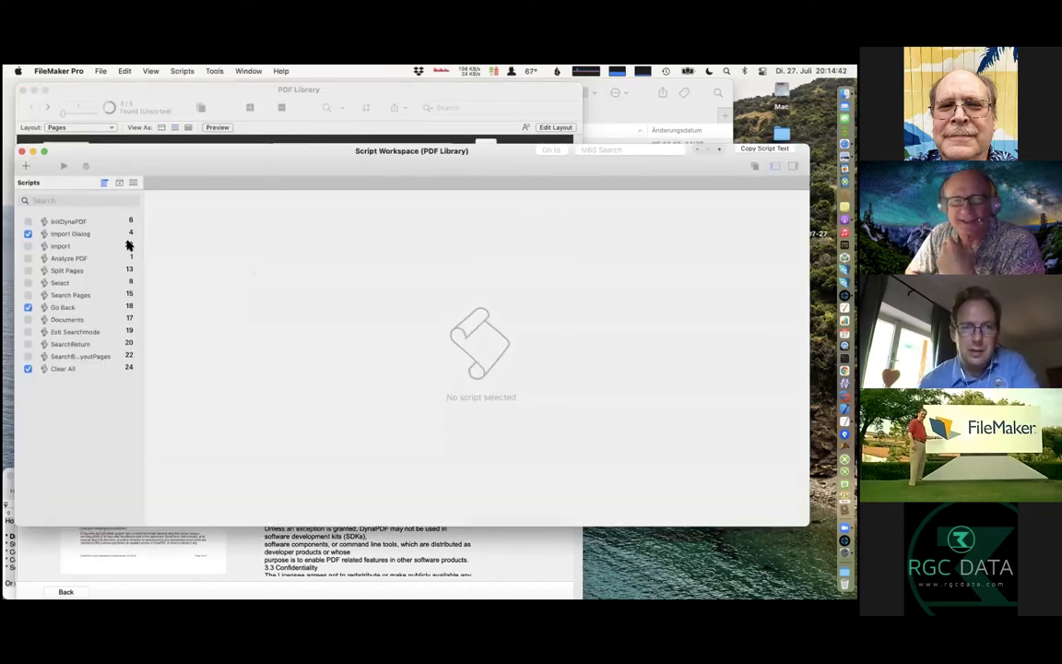
pyautogui.click(61, 246)
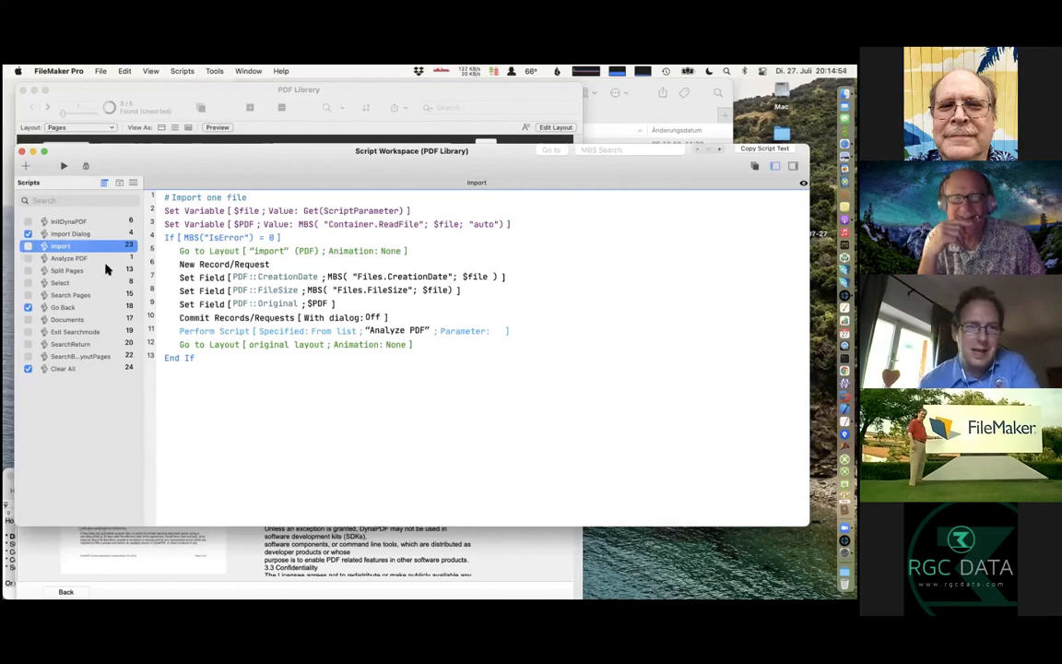
pyautogui.click(102, 265)
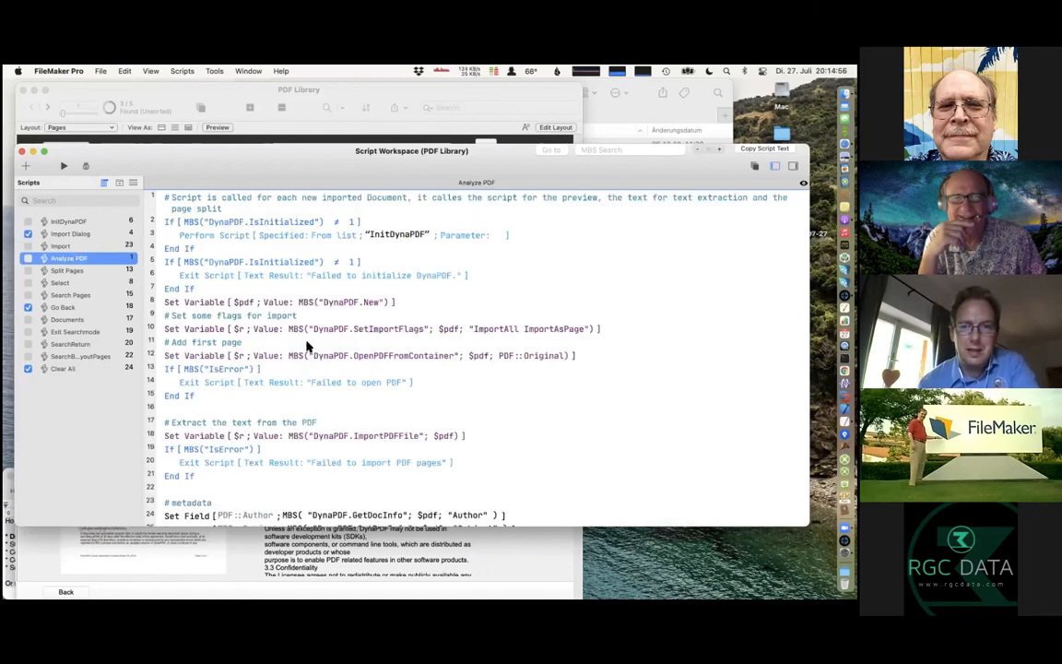
pyautogui.scroll(-5, 308, 346)
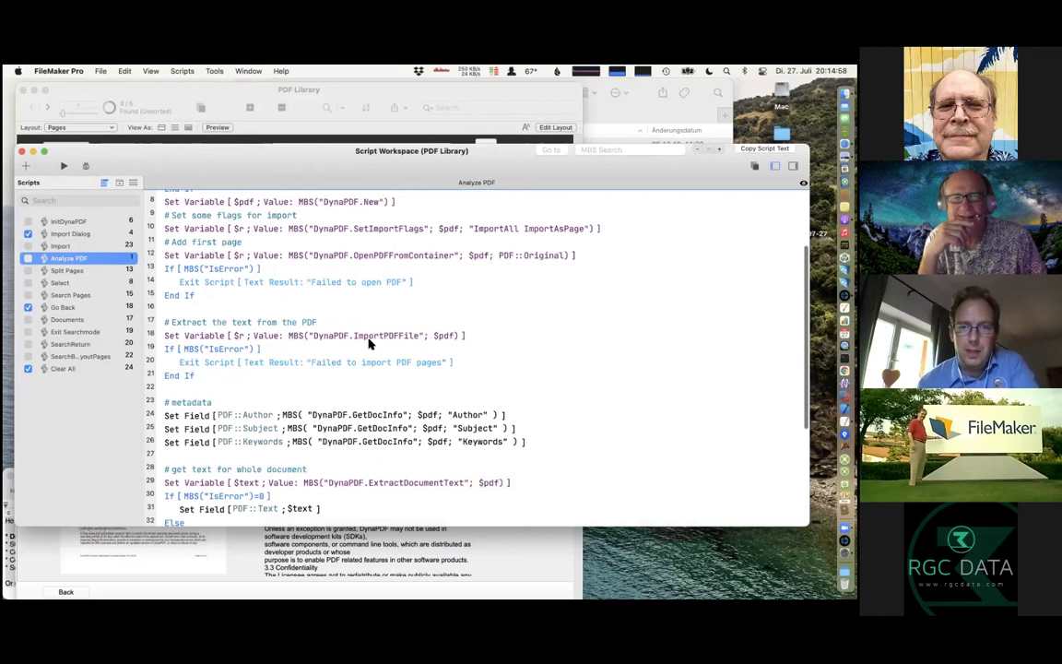
pyautogui.scroll(-6, 361, 340)
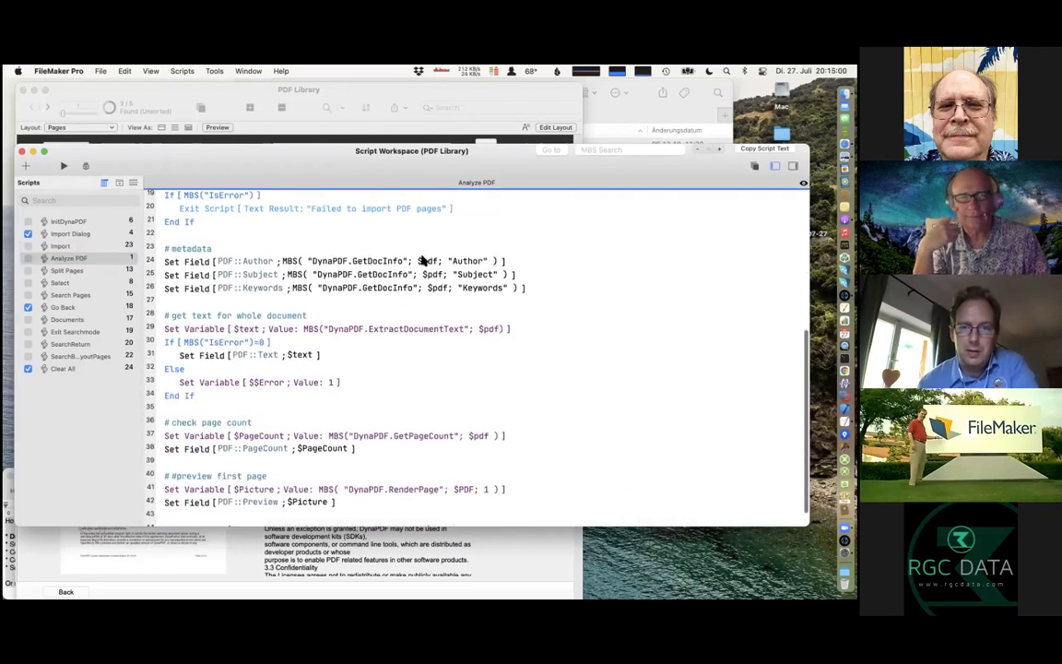
pyautogui.scroll(-3, 430, 298)
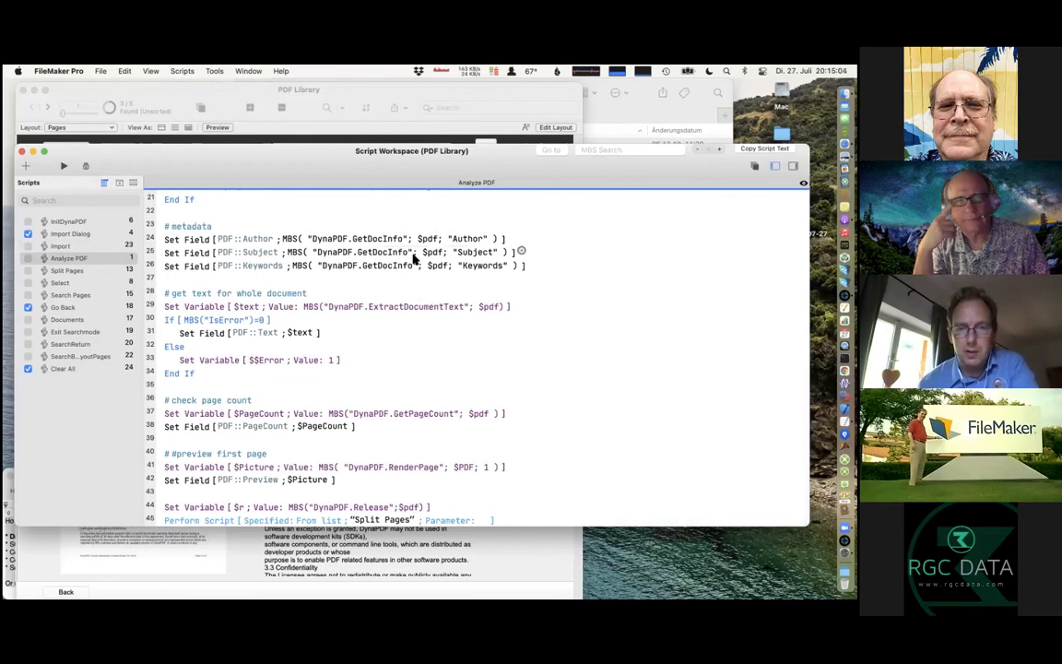
pyautogui.click(402, 312)
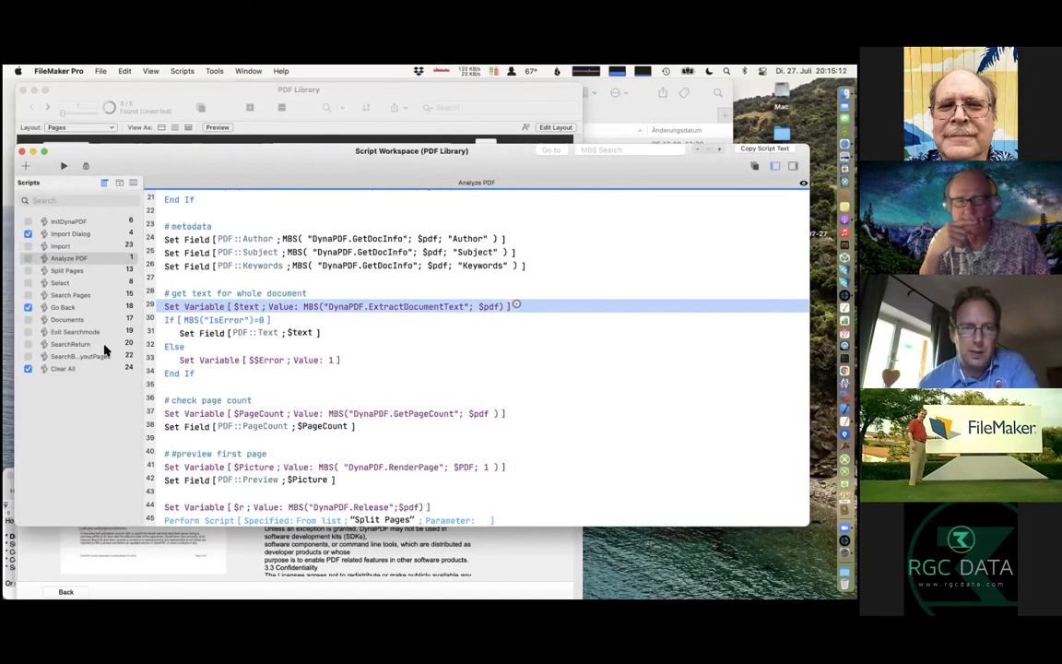
# - Review the Split Pages script, from opening the PDF through per-page text extraction, the DynaPDF.RenderPage preview and saving each page
pyautogui.click(69, 270)
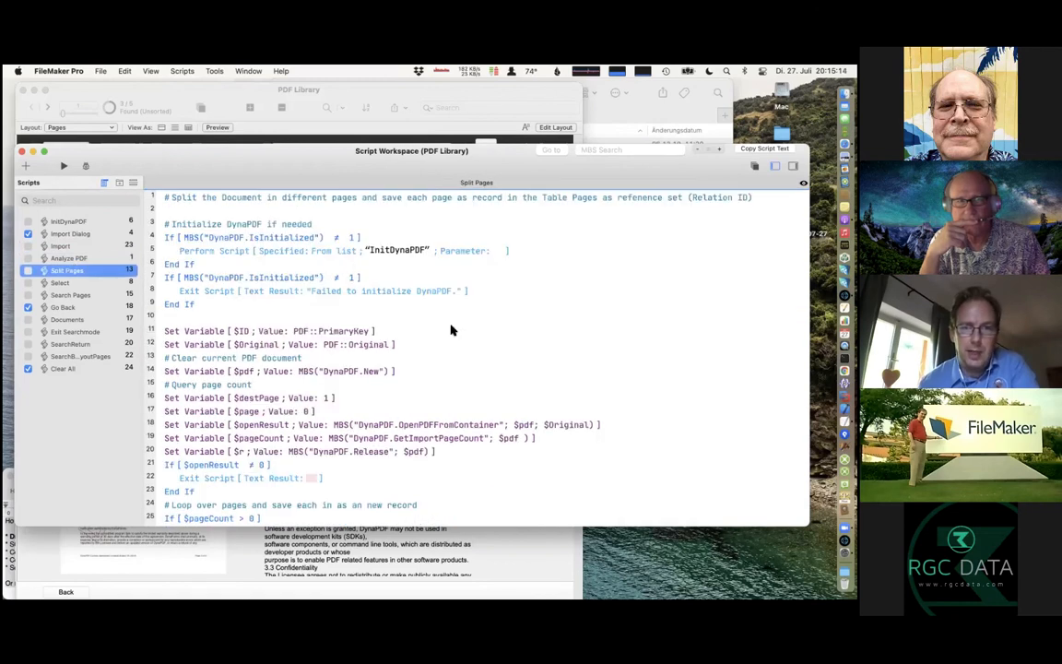
pyautogui.scroll(-3, 470, 346)
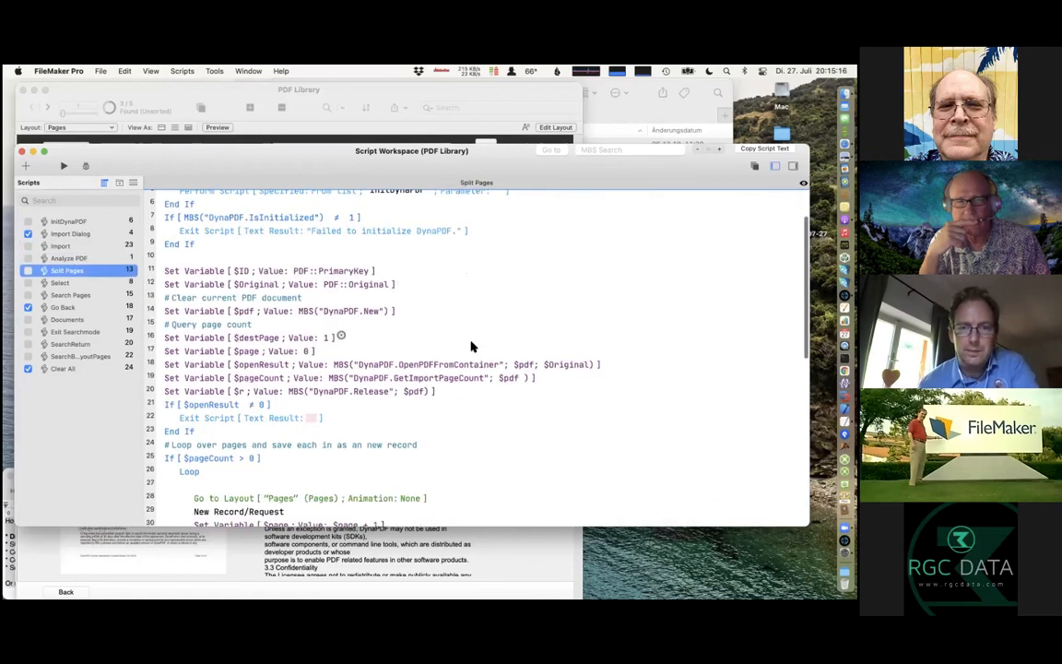
pyautogui.scroll(-10, 471, 345)
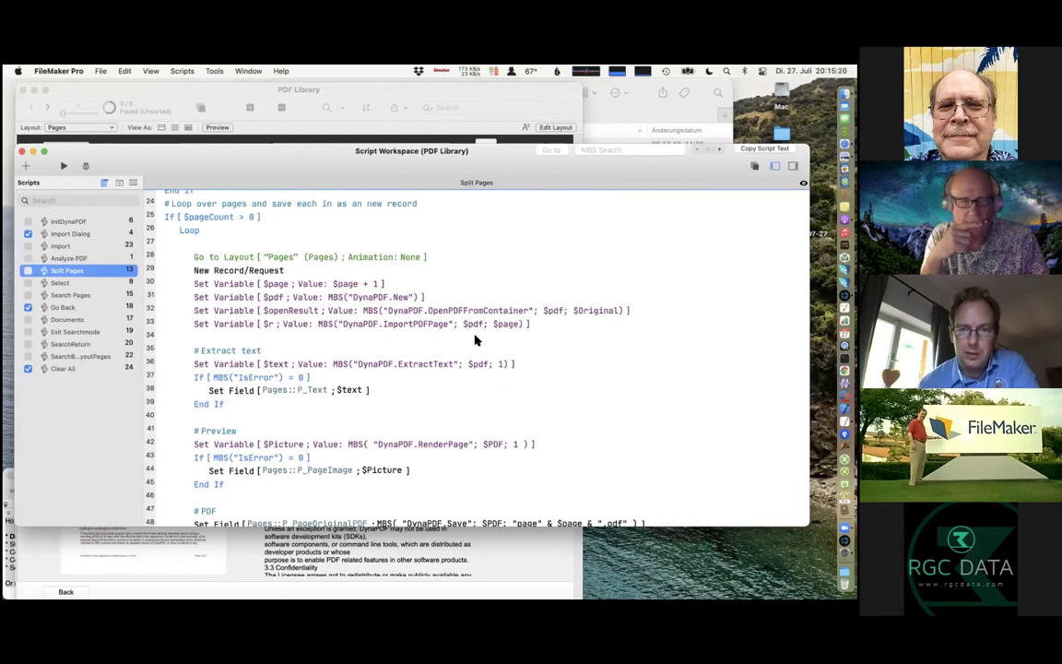
pyautogui.scroll(-3, 474, 341)
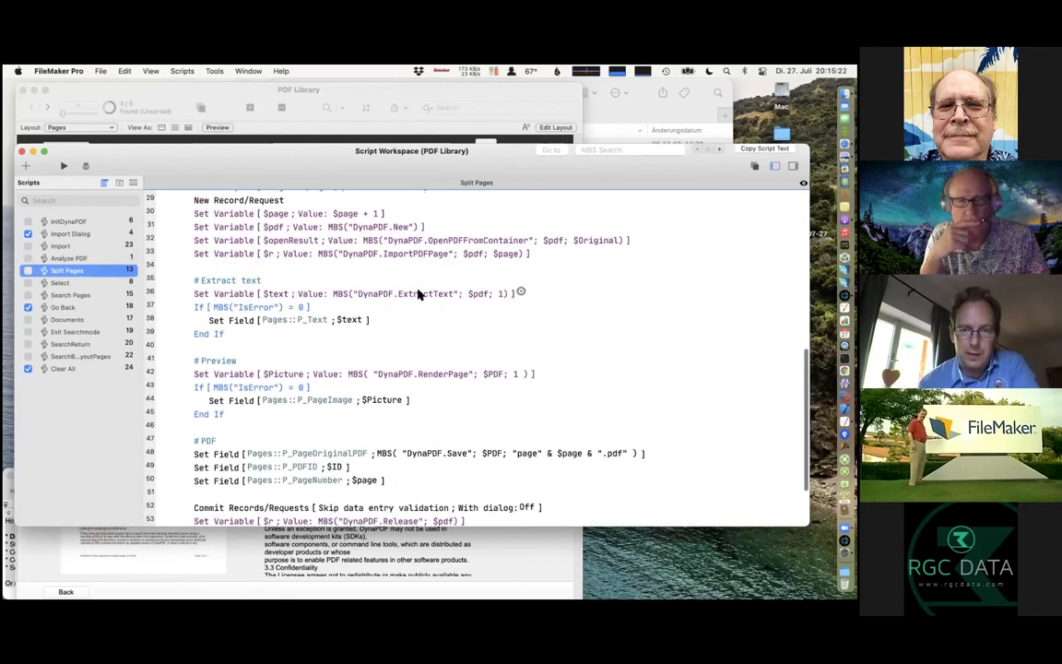
pyautogui.click(422, 561)
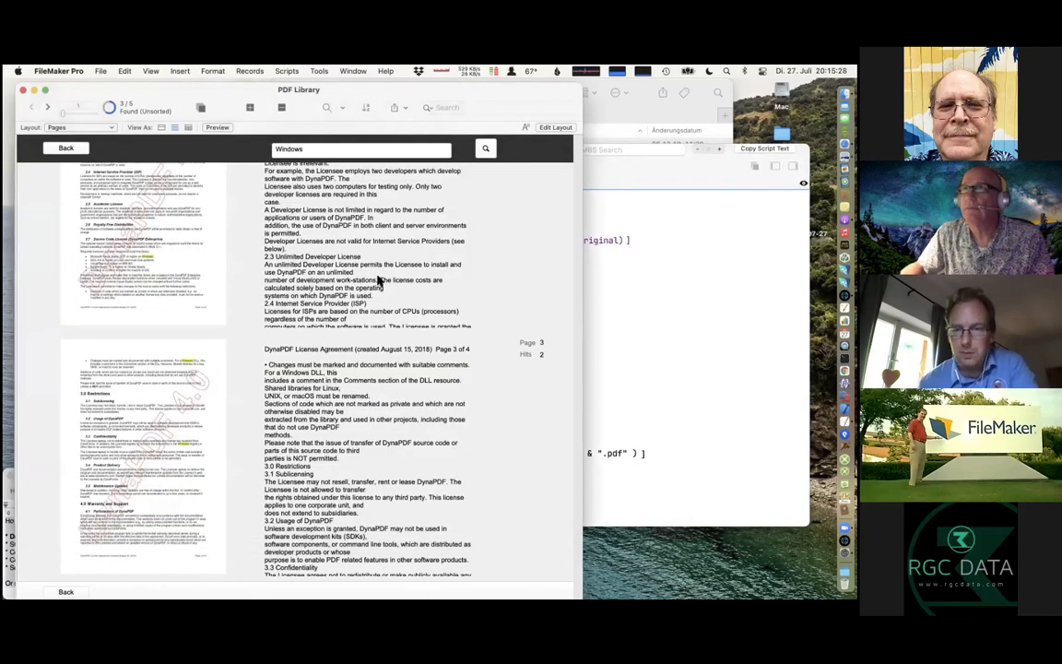
pyautogui.click(714, 271)
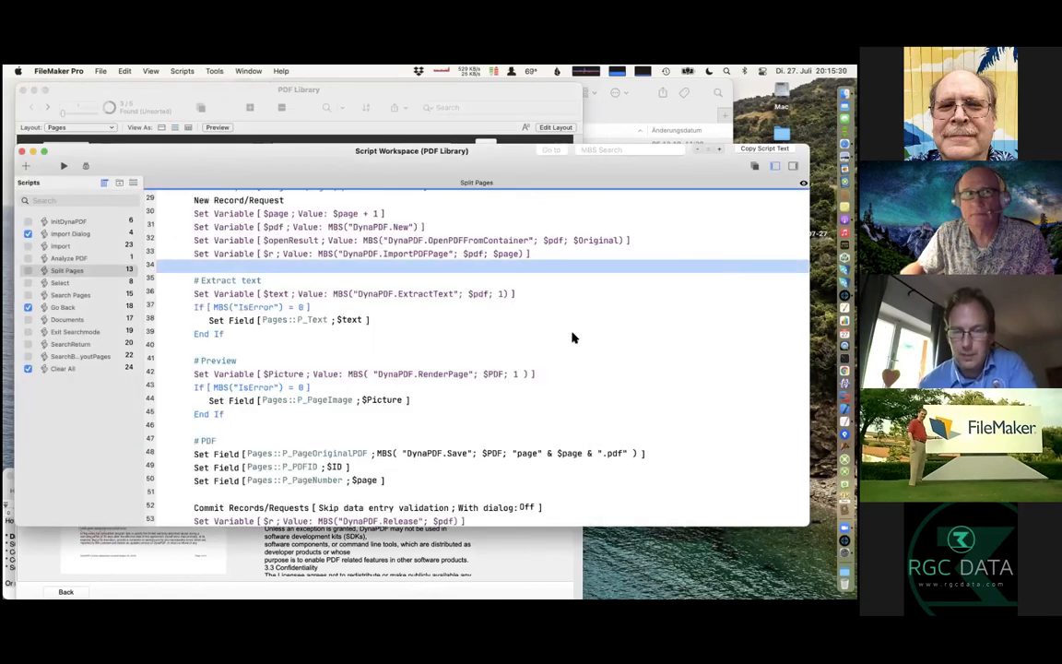
pyautogui.click(466, 376)
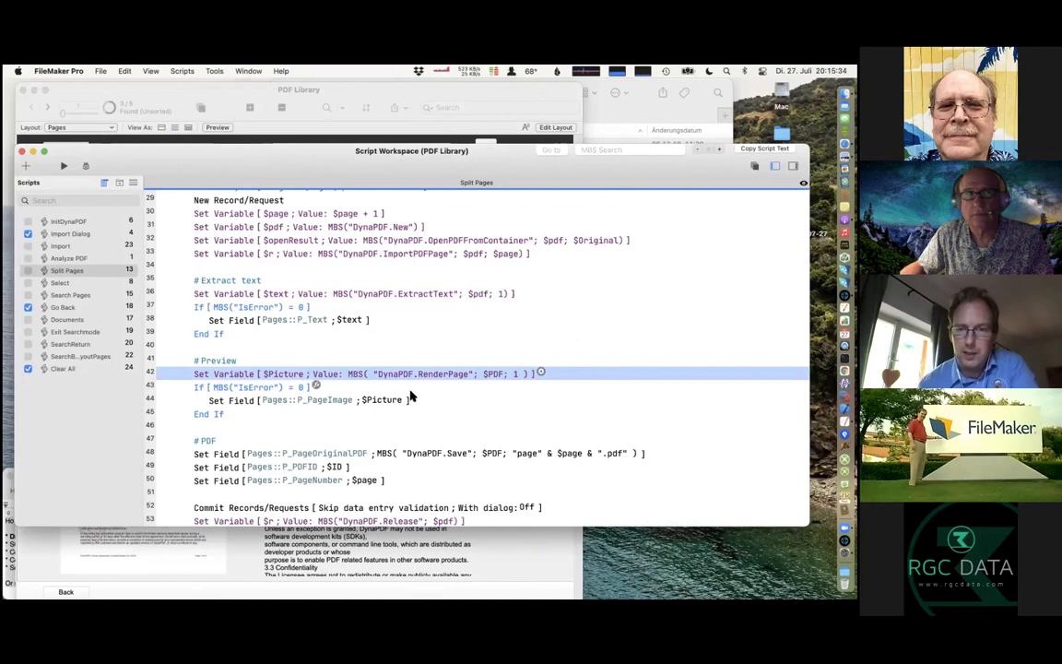
pyautogui.scroll(-3, 411, 395)
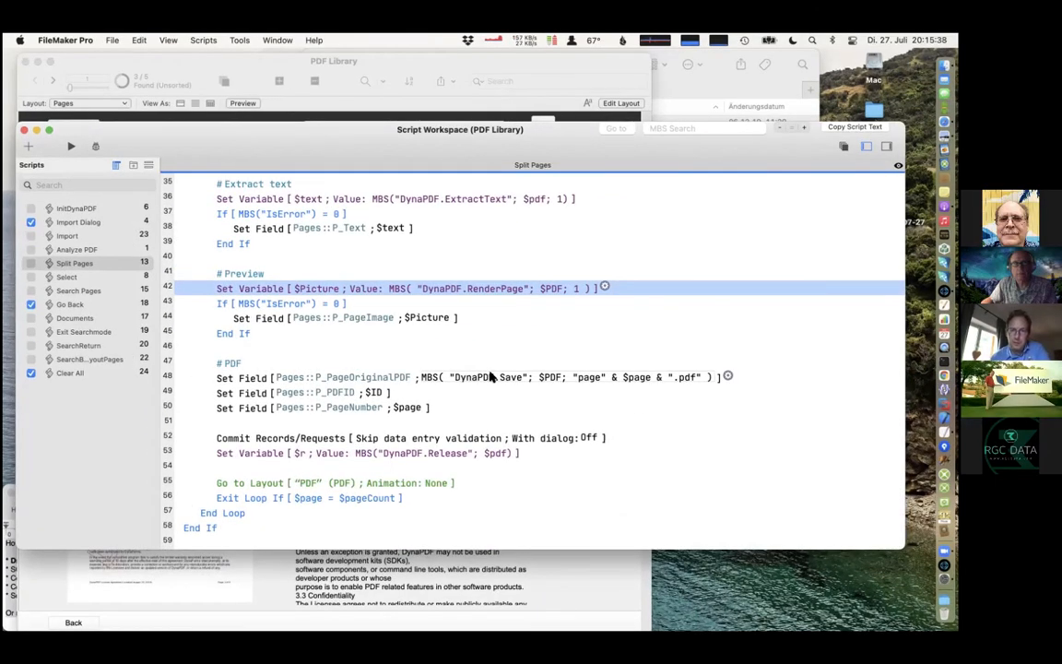
# - Close the PDF Library file and return to the start of the DynaPDF examples folder in Finder
pyautogui.click(461, 622)
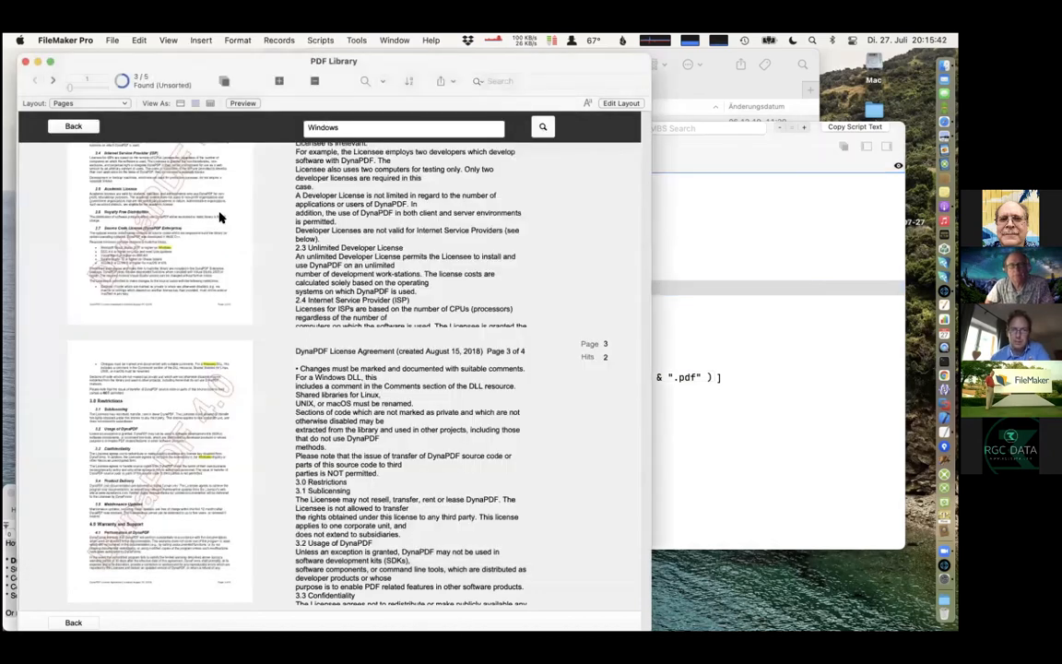
pyautogui.click(26, 61)
pyautogui.scroll(10, 546, 245)
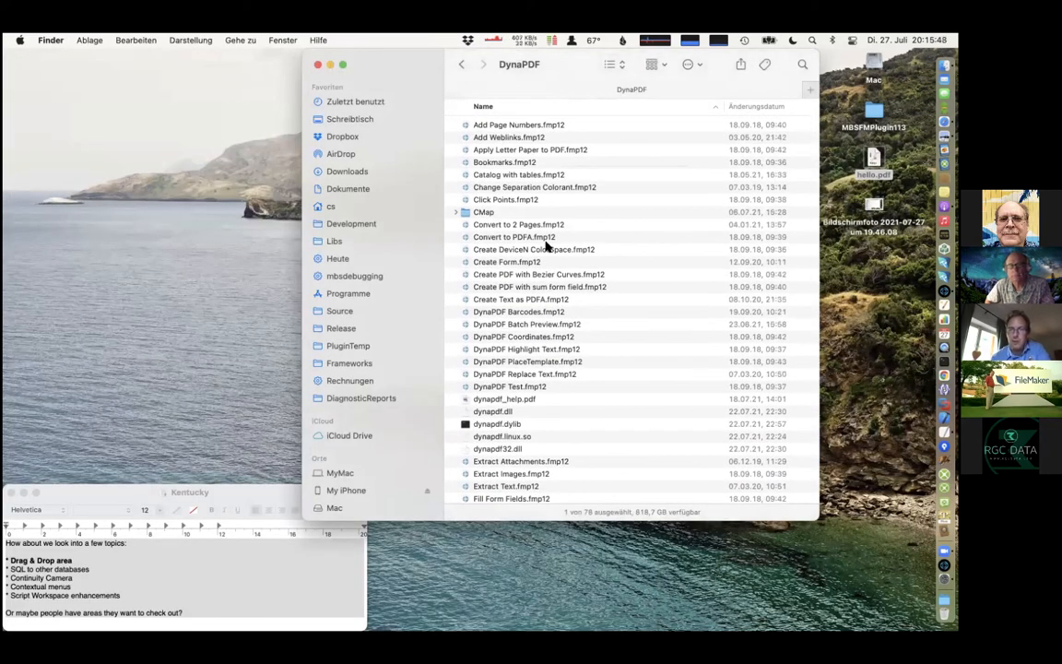
# - Browse the DynaPDF example files, covering adding page numbers, PDF/A conversion, extraction, listing, merging and optimizing
pyautogui.click(537, 126)
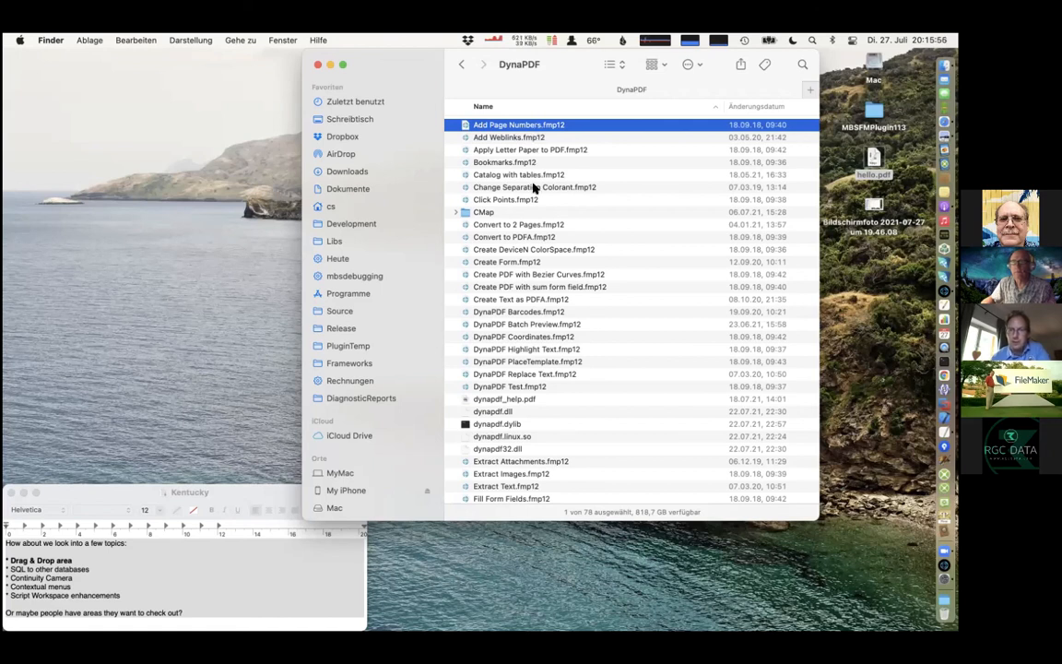
pyautogui.click(533, 237)
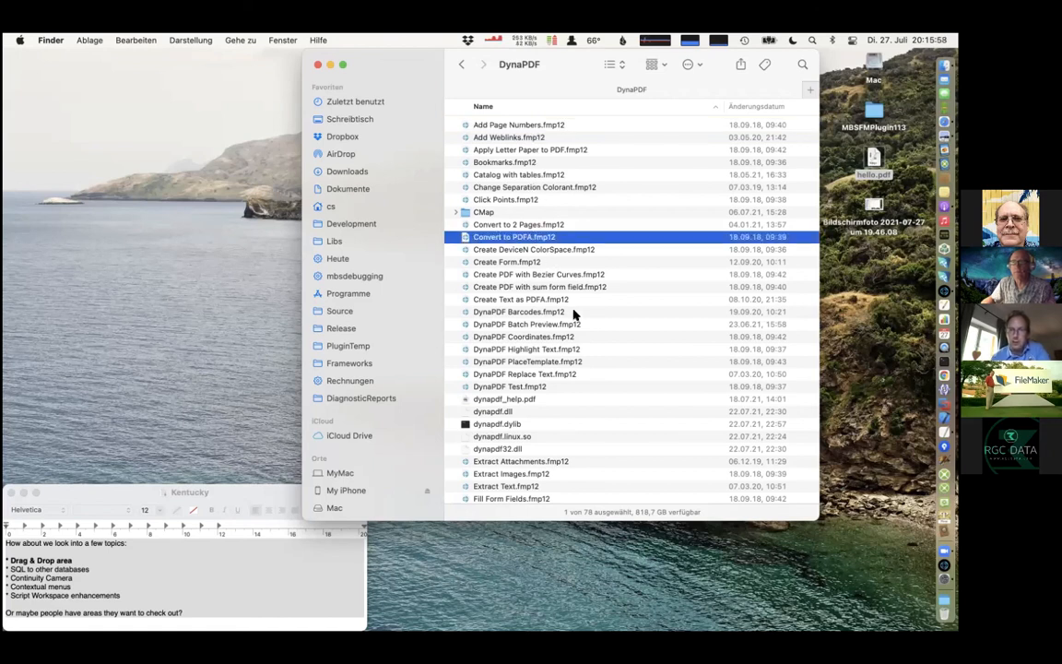
pyautogui.scroll(-4, 573, 314)
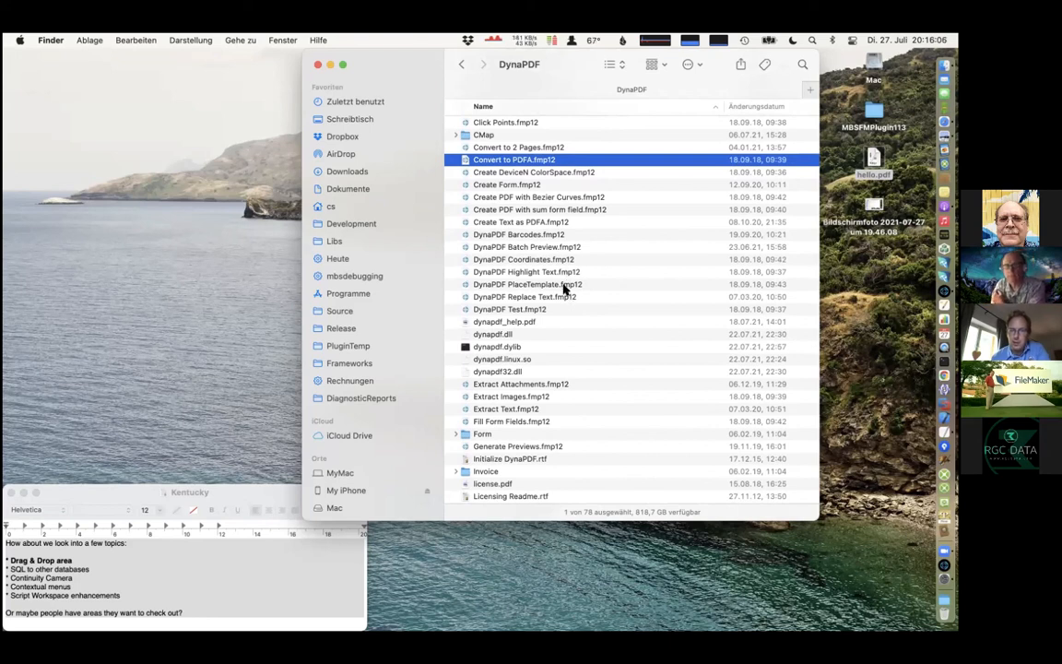
pyautogui.scroll(-10, 571, 333)
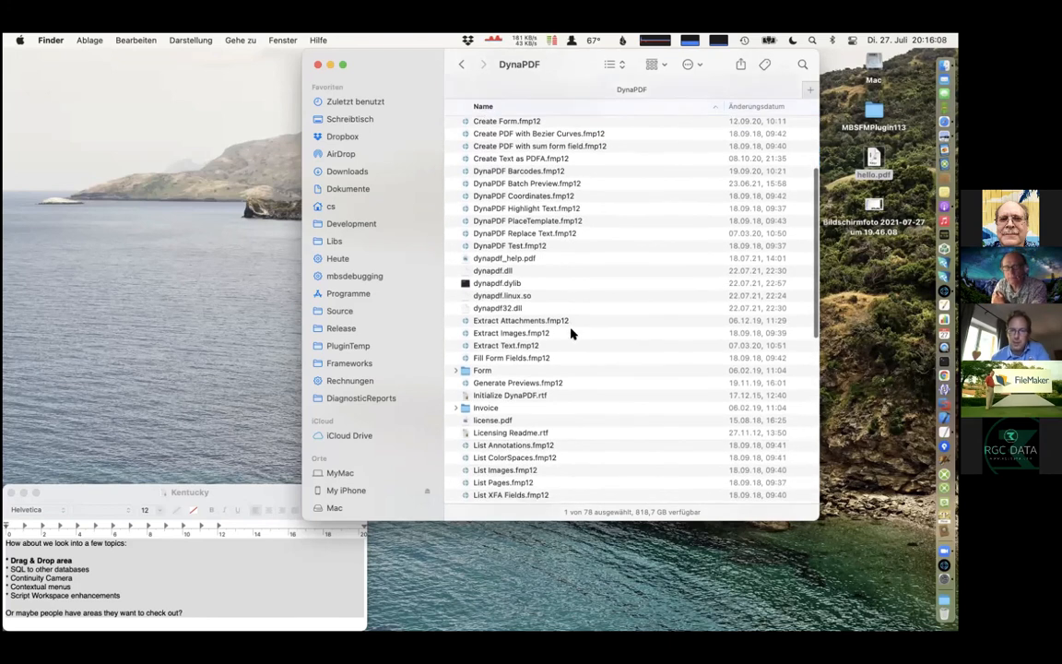
pyautogui.scroll(-1, 559, 247)
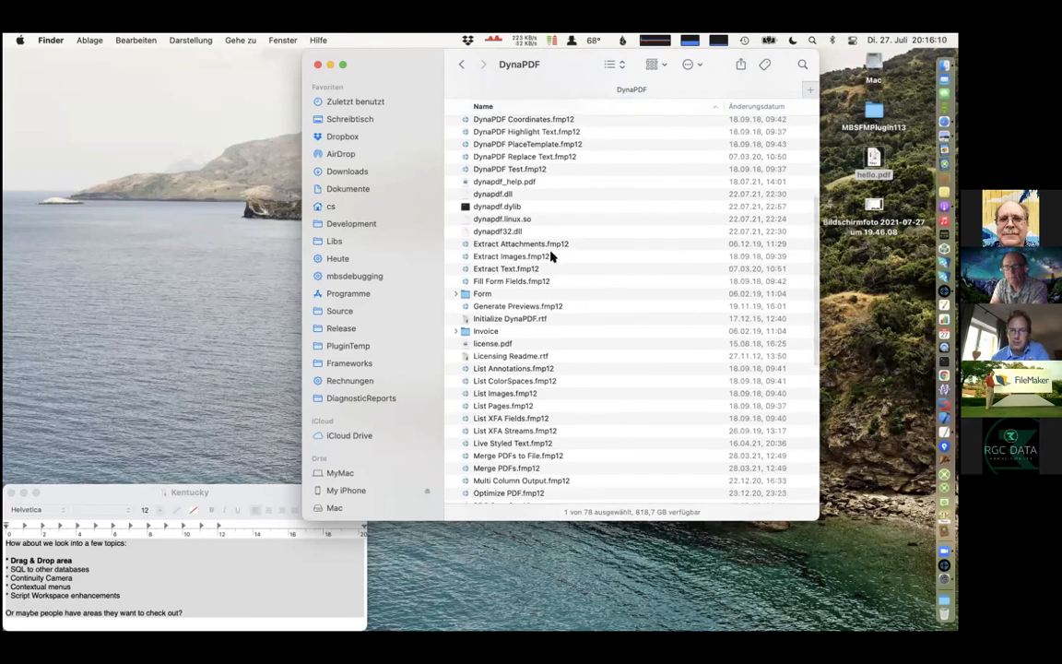
pyautogui.scroll(-5, 544, 269)
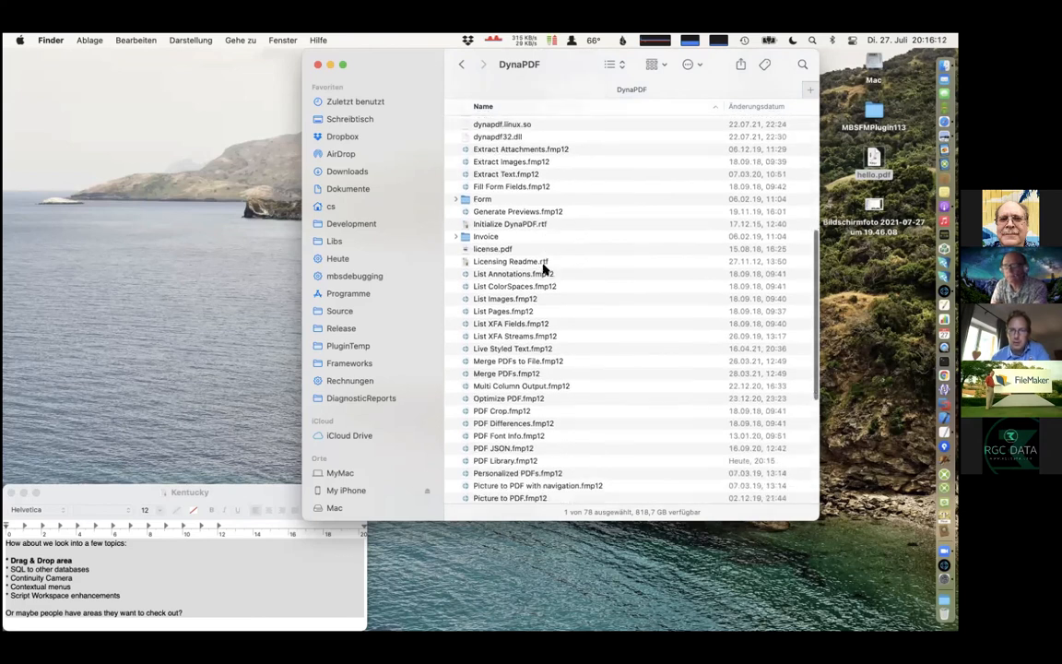
pyautogui.scroll(-4, 544, 268)
pyautogui.scroll(-1, 544, 268)
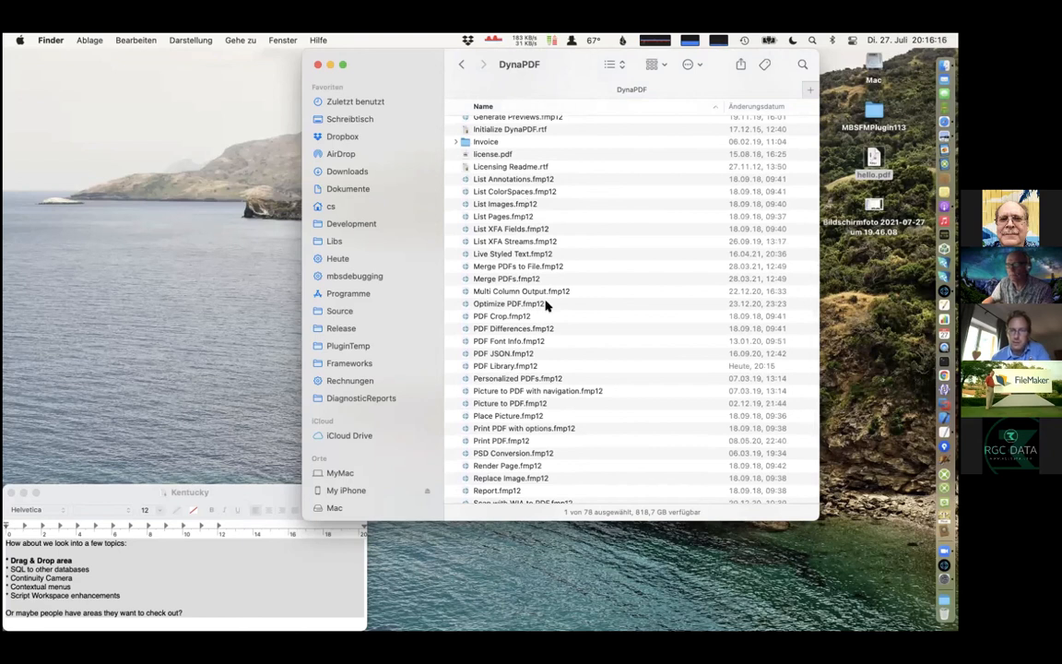
pyautogui.scroll(-2, 546, 305)
pyautogui.scroll(-1, 544, 291)
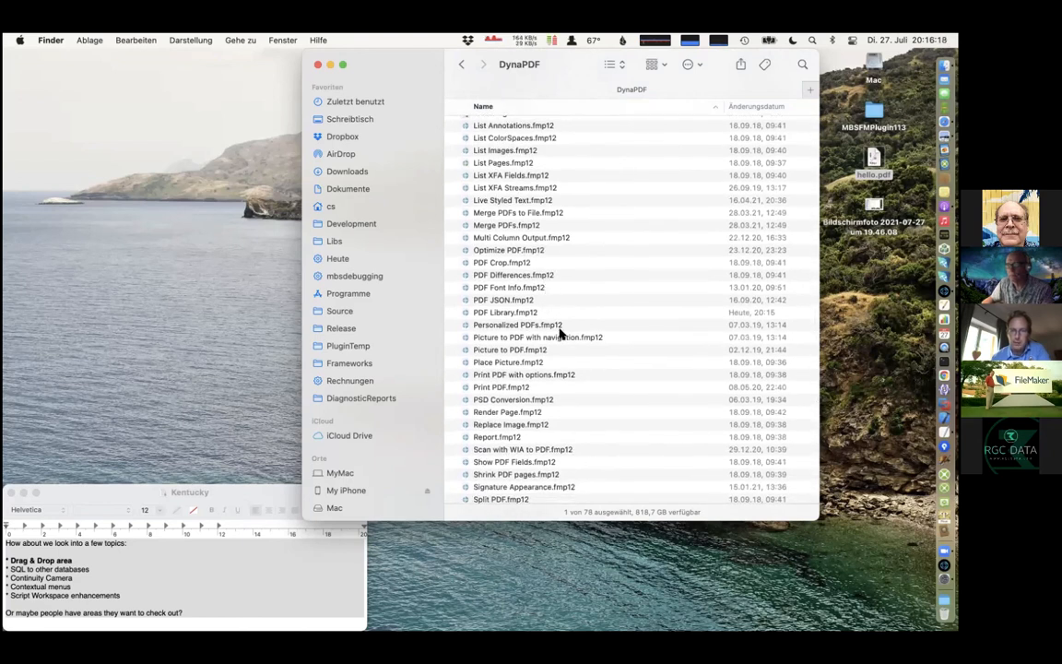
pyautogui.scroll(-5, 559, 333)
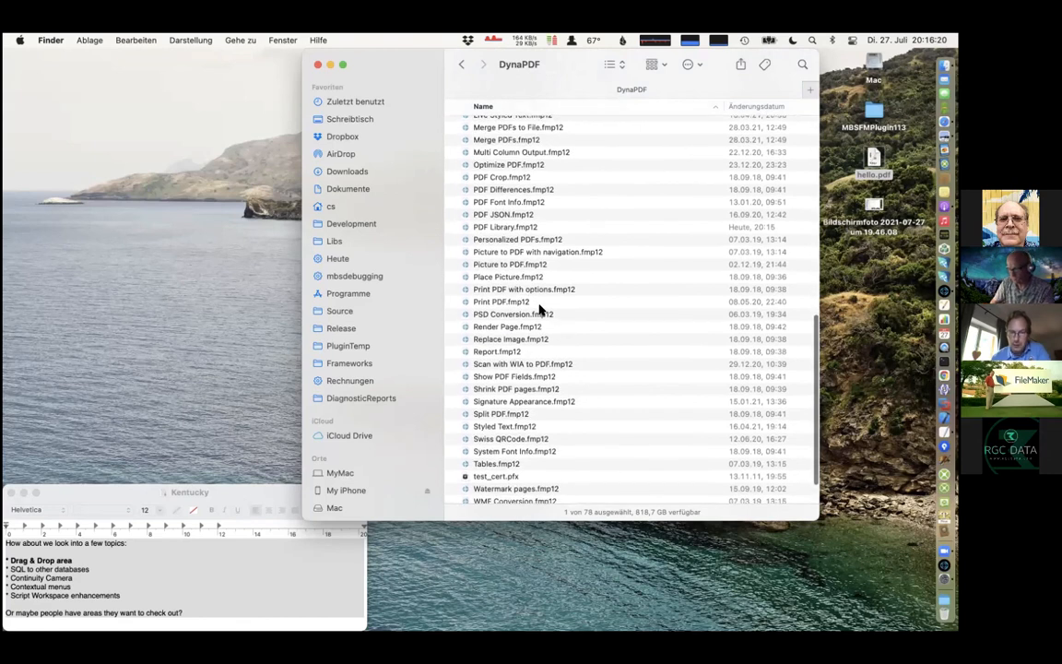
# - Examine the remaining DynaPDF examples, pointing out Print PDF, Scan with WIA to PDF and Shrink PDF pages
pyautogui.click(539, 303)
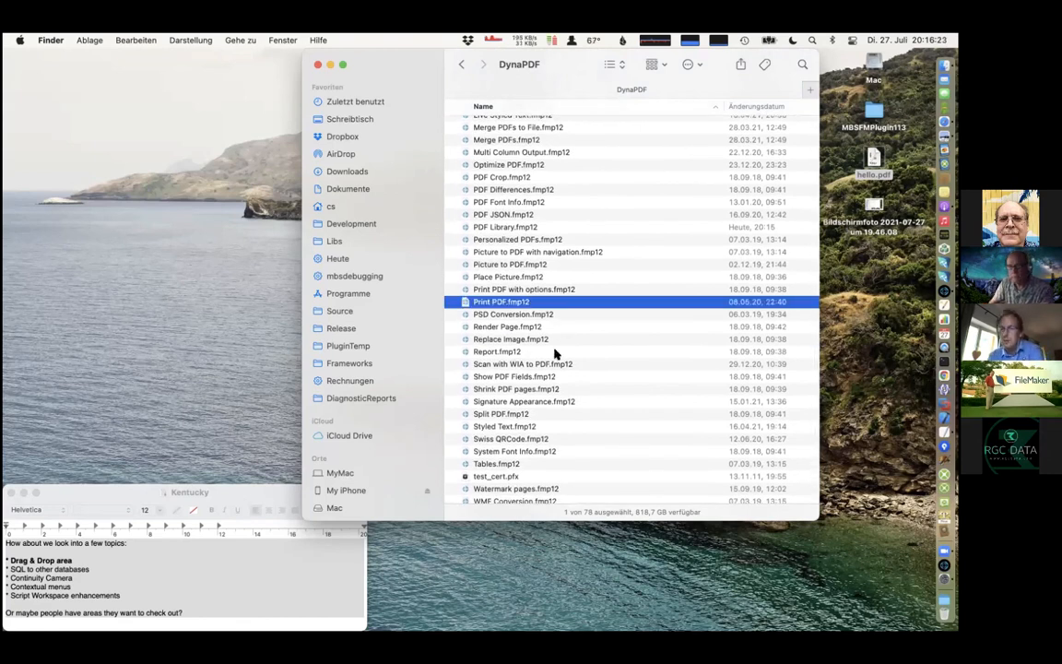
pyautogui.scroll(-2, 556, 353)
pyautogui.scroll(-1, 556, 353)
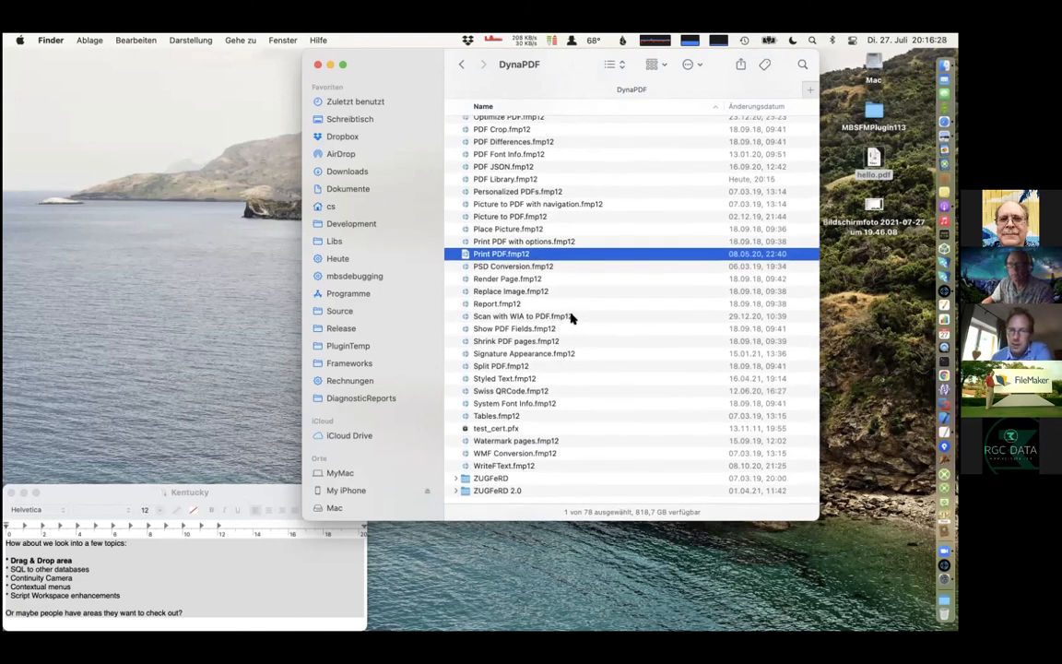
pyautogui.click(550, 317)
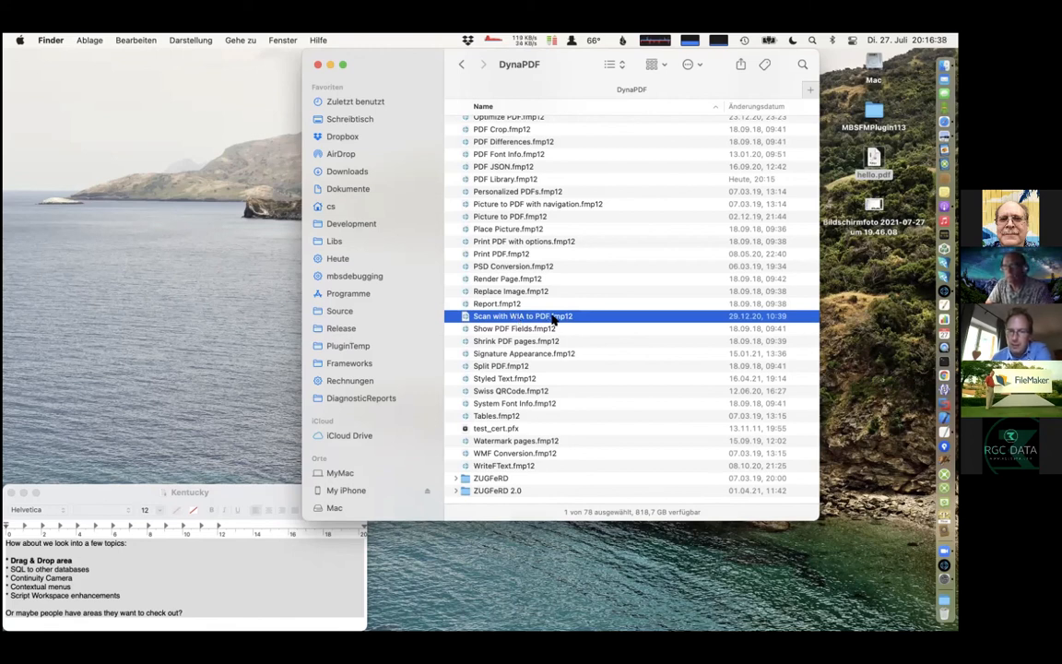
pyautogui.click(552, 341)
# - Open the Styled Text.fmp12 example and run its script to create a PDF from the styled text
pyautogui.doubleClick(516, 378)
pyautogui.moveTo(607, 198); pyautogui.dragTo(310, 132)
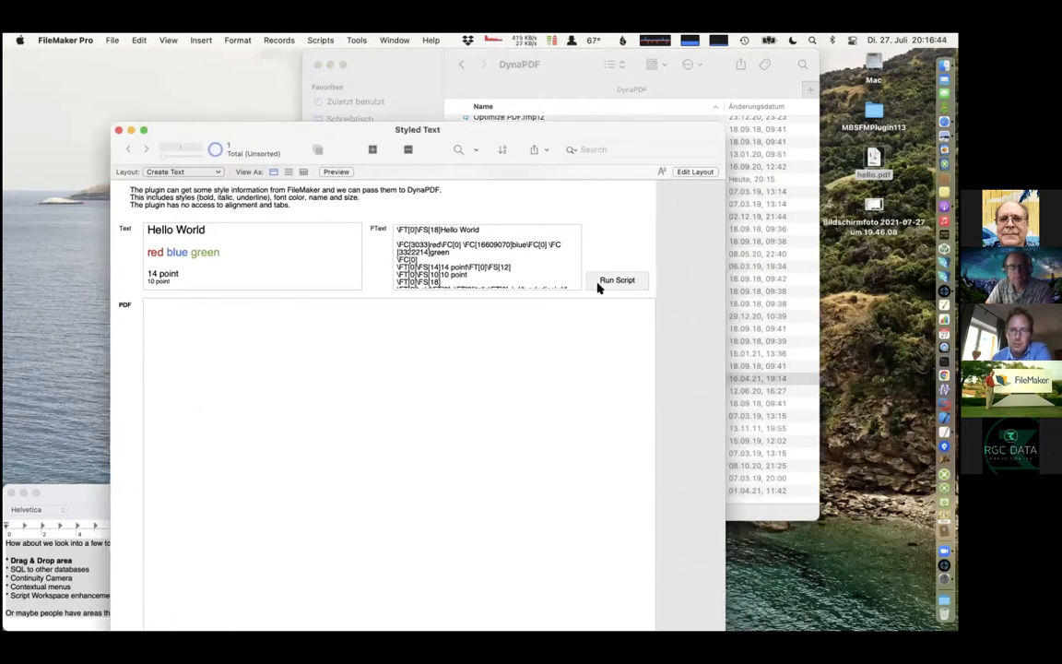
pyautogui.click(599, 283)
# - Sort the DynaPDF folder by modification date, open Live Styled Text.fmp12 and reposition its window
pyautogui.click(728, 275)
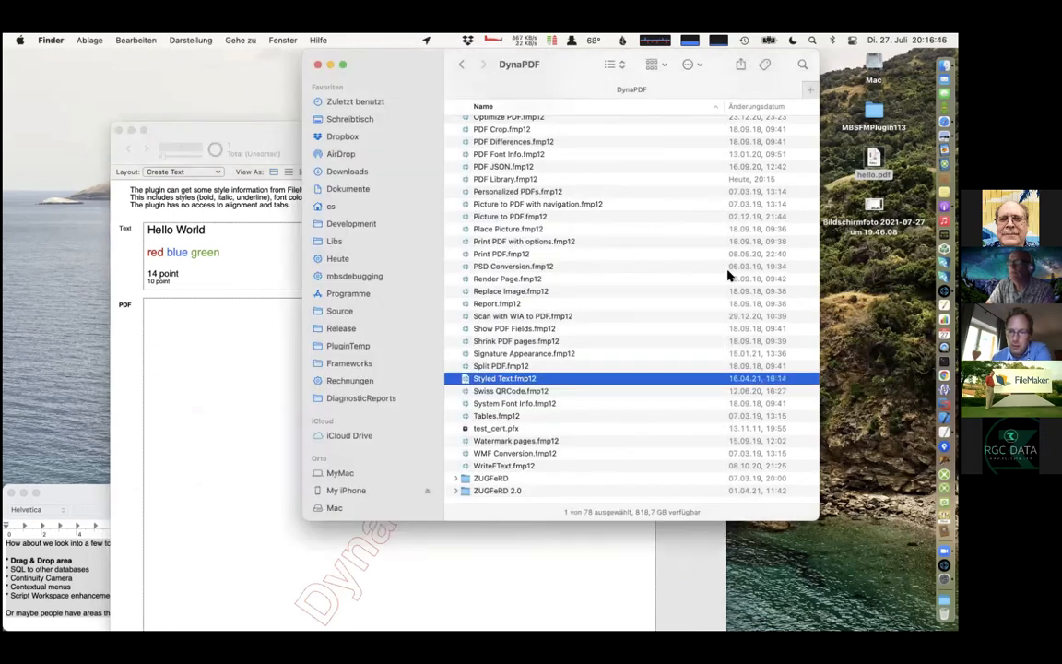
pyautogui.click(763, 106)
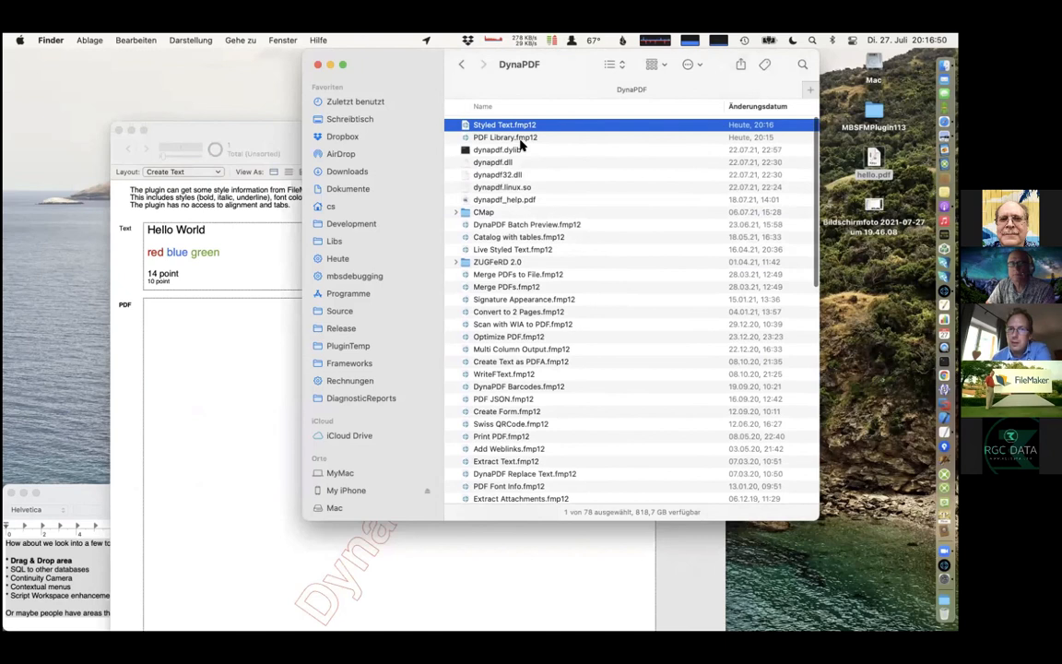
pyautogui.doubleClick(513, 249)
pyautogui.moveTo(318, 58); pyautogui.dragTo(152, 56)
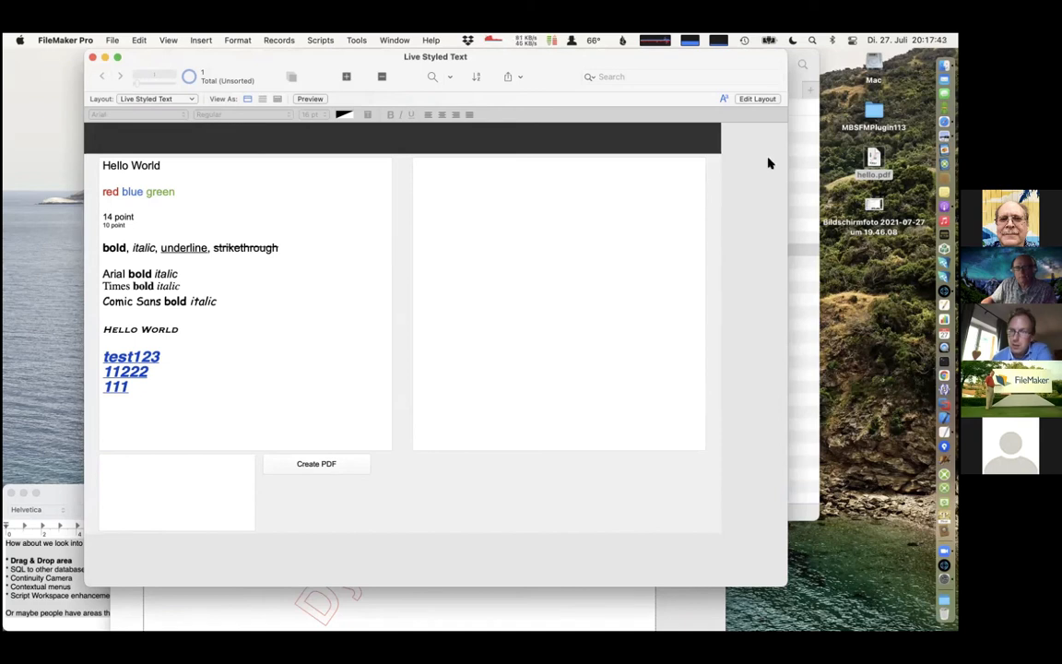
# - Switch to Safari, load mbsplugins.eu and open the DynaPDF component page from the component list
pyautogui.click(944, 121)
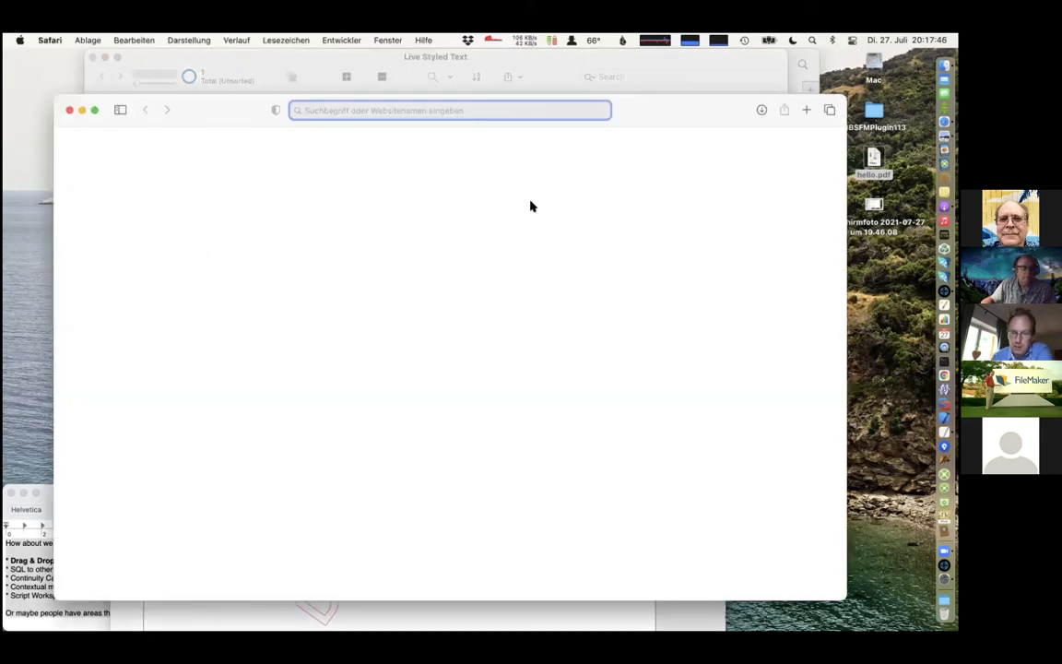
pyautogui.write('mbsplugins.eu')
pyautogui.press('Return')
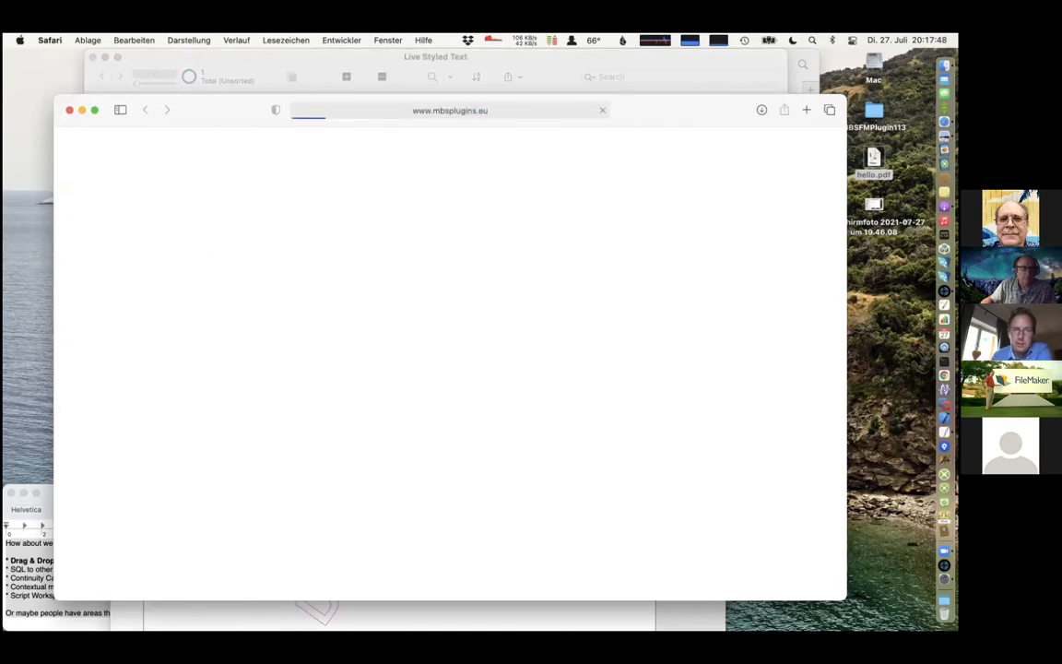
pyautogui.scroll(-15, 230, 449)
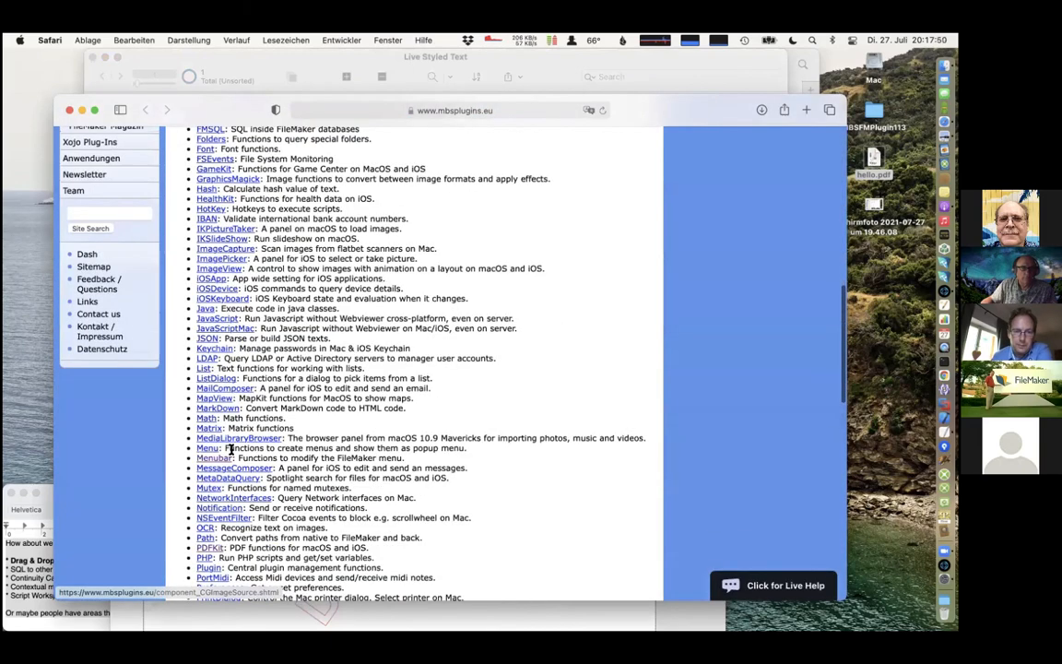
pyautogui.scroll(10, 229, 449)
pyautogui.click(215, 373)
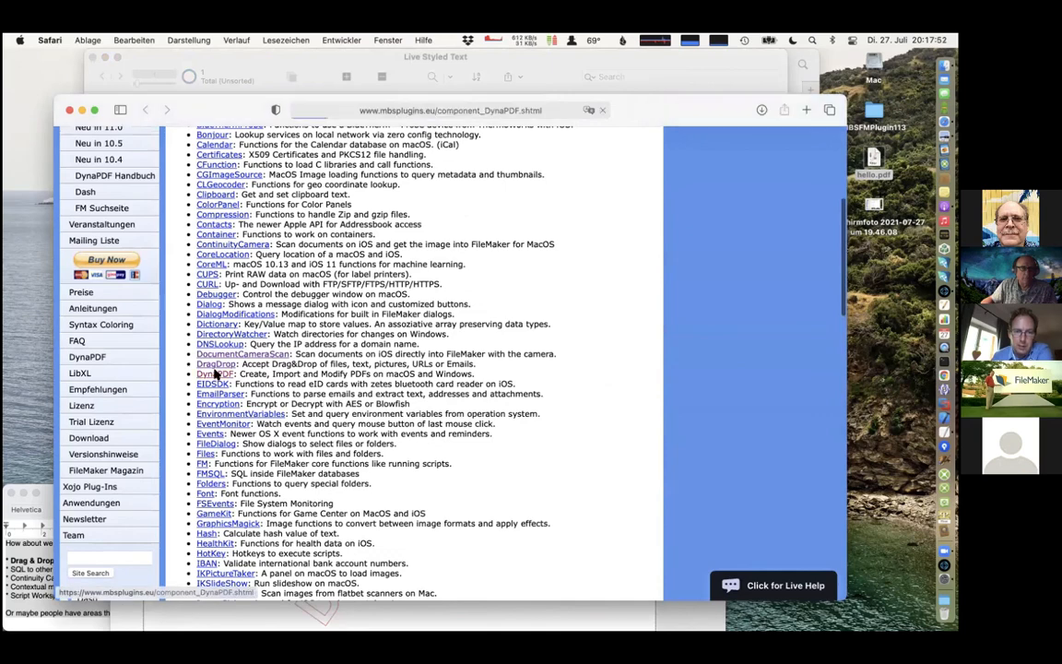
# - Search the DynaPDF component page for "print", then narrow the search to ".print"
pyautogui.press('super+f')
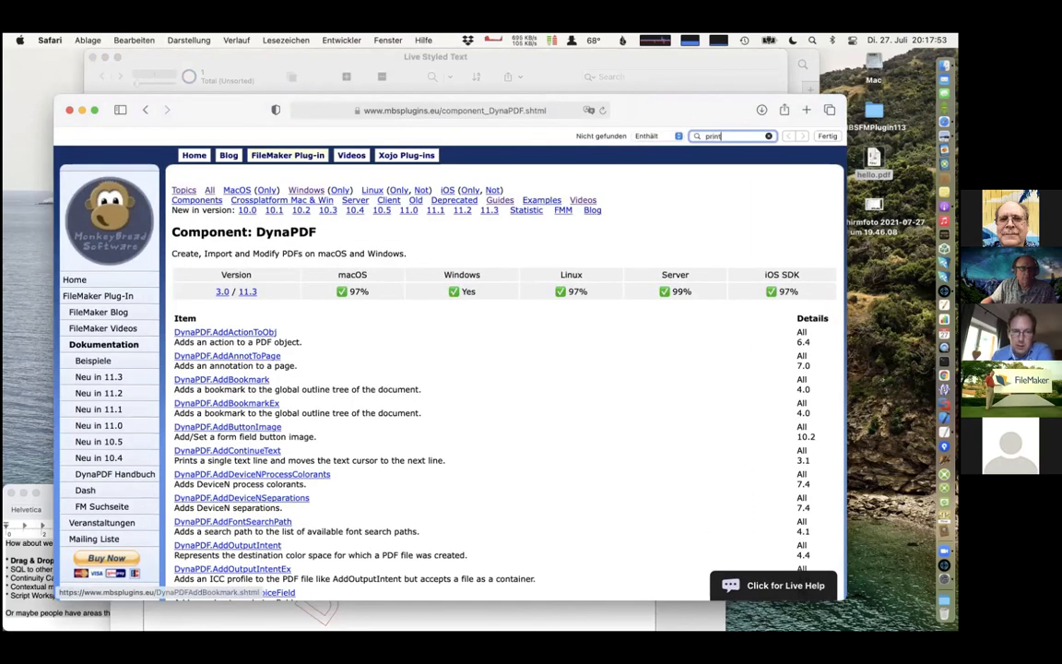
pyautogui.write('print')
pyautogui.press('Return')
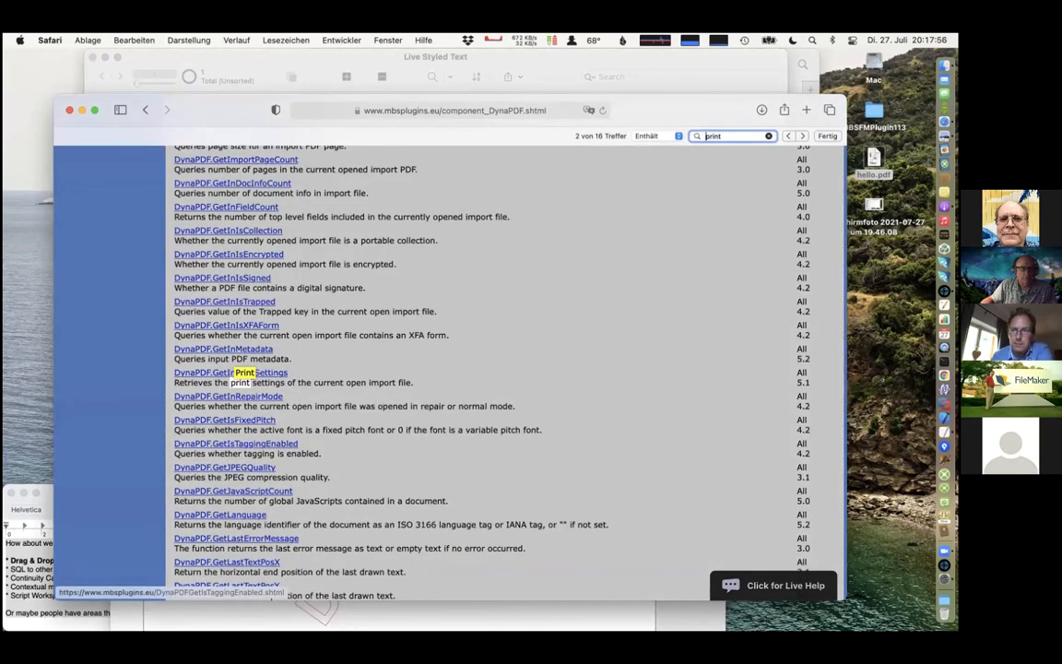
pyautogui.write('.')
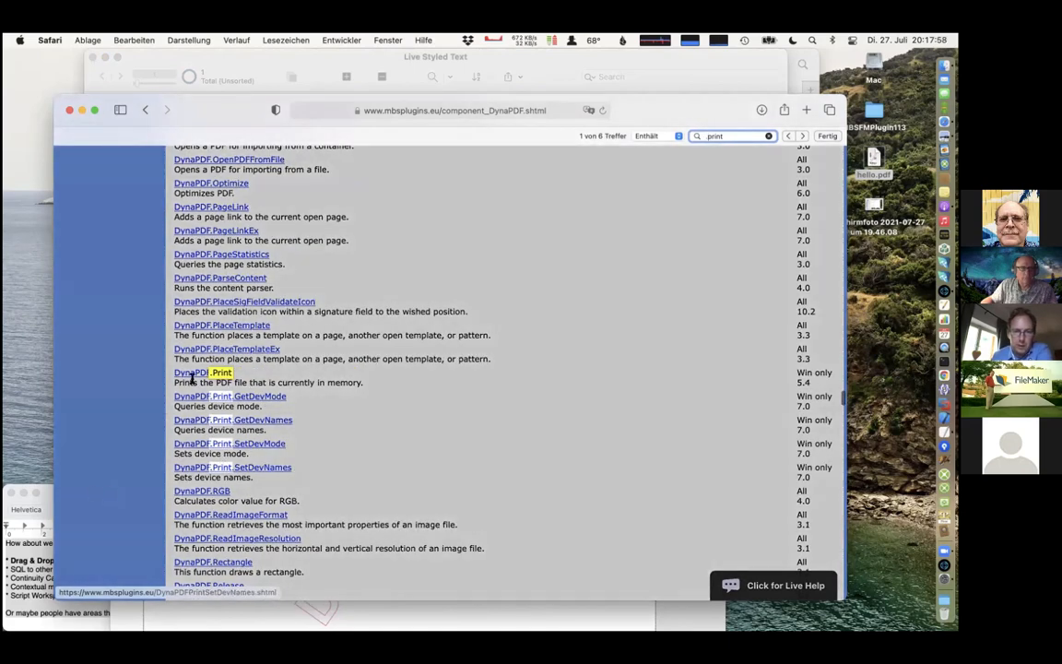
# - Open the DynaPDF.Print function reference and examine its parameters, highlighting printerName
pyautogui.click(193, 374)
pyautogui.scroll(-4, 366, 425)
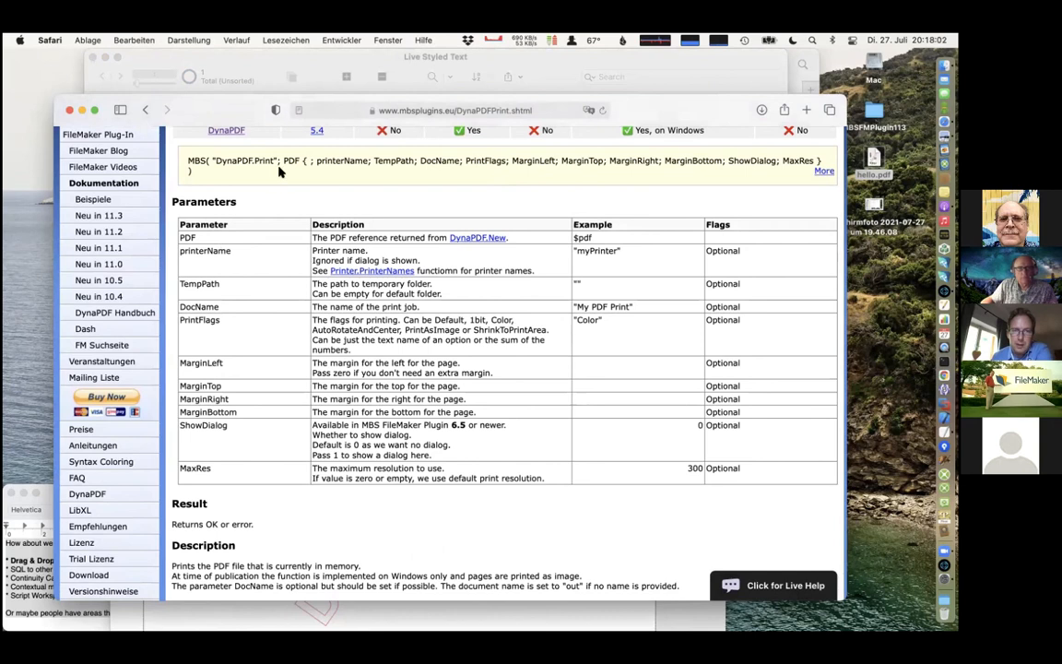
pyautogui.doubleClick(206, 250)
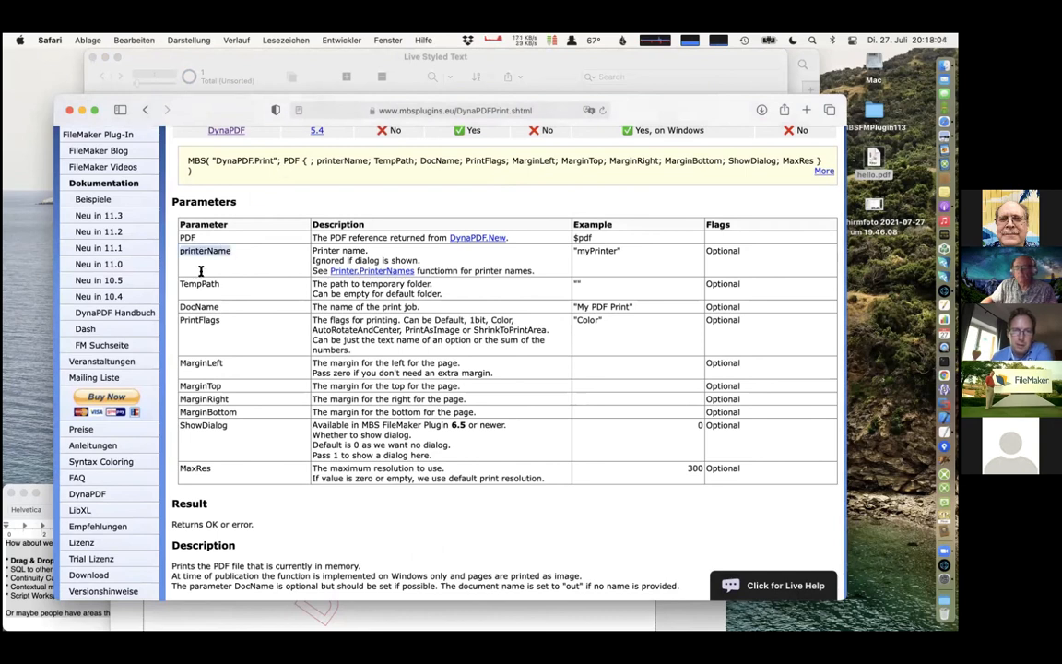
# - Examine the remaining DynaPDF.Print parameters, highlighting DocName and the AutoRotateAndCenter flag before checking ShowDialog
pyautogui.doubleClick(201, 307)
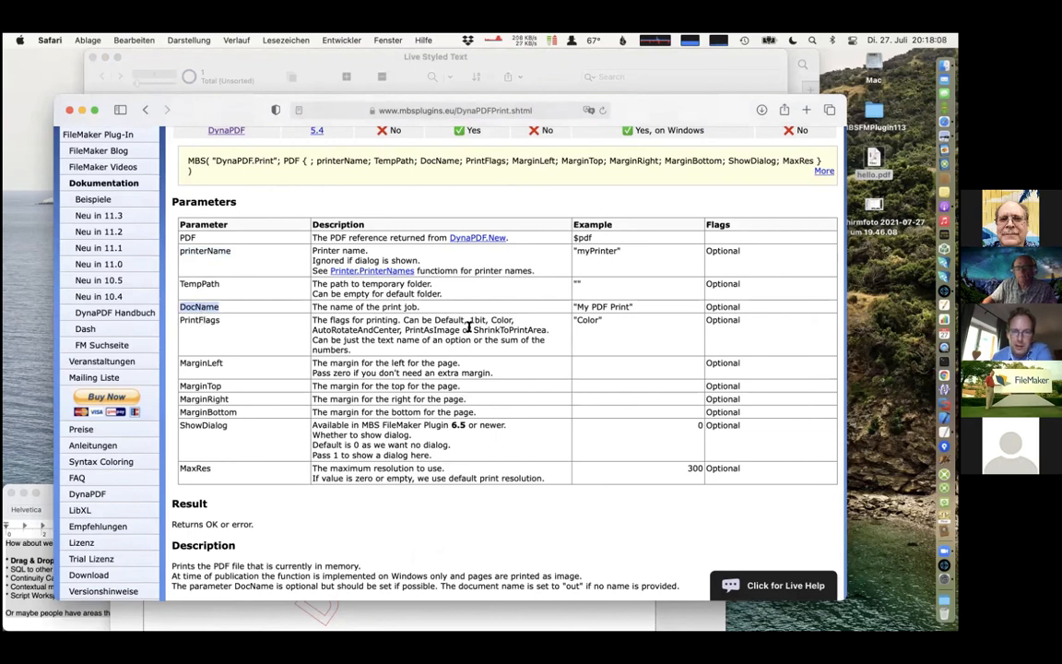
pyautogui.click(330, 332)
pyautogui.doubleClick(330, 332)
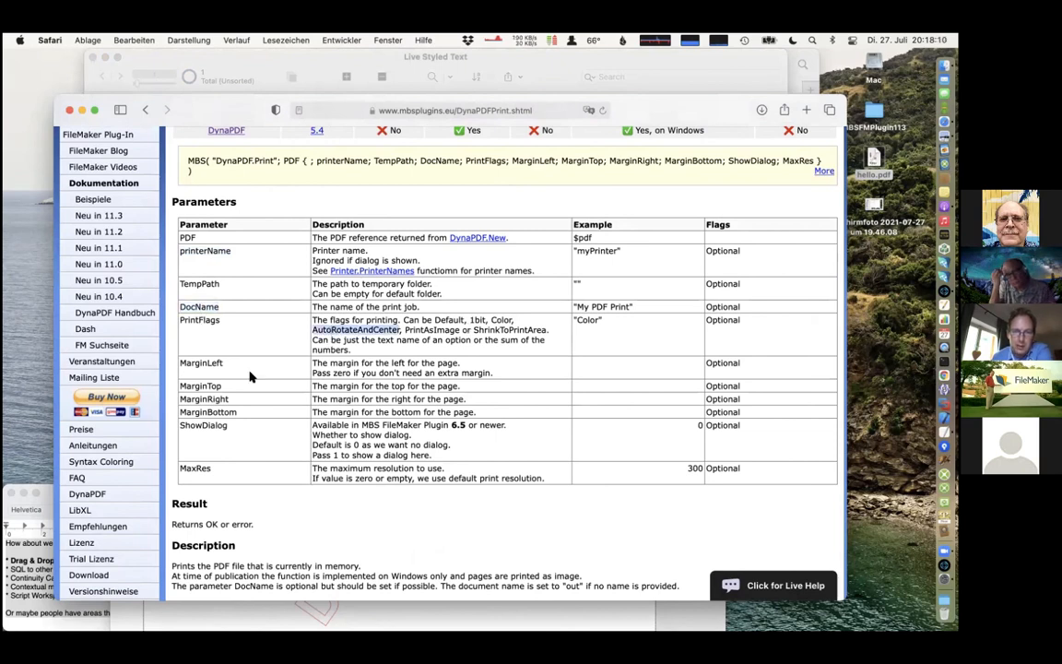
pyautogui.click(197, 426)
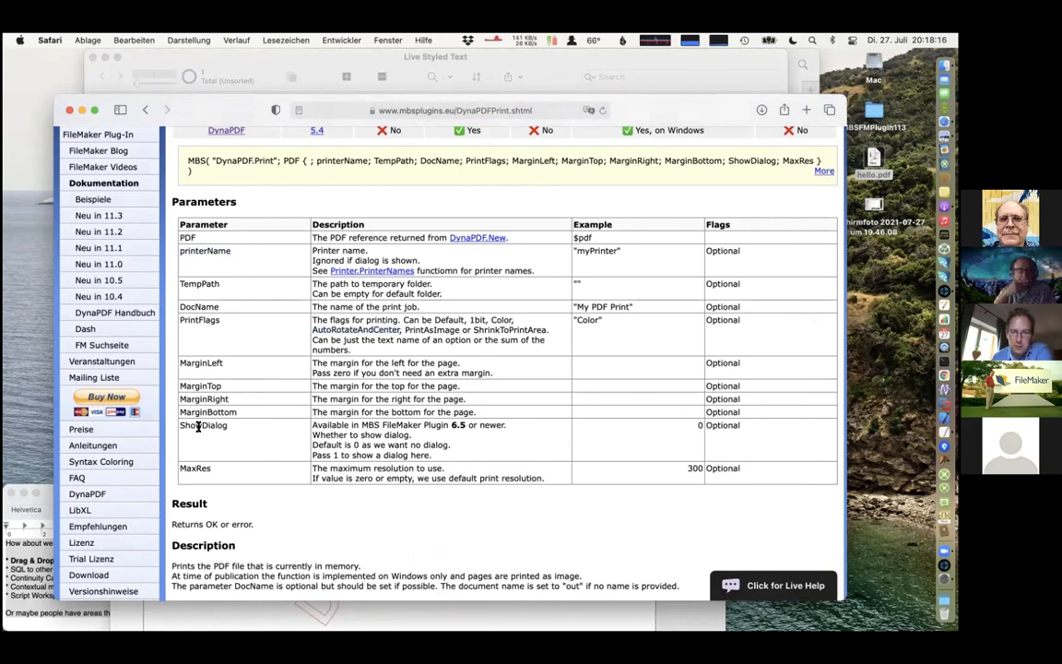
pyautogui.scroll(-3, 200, 398)
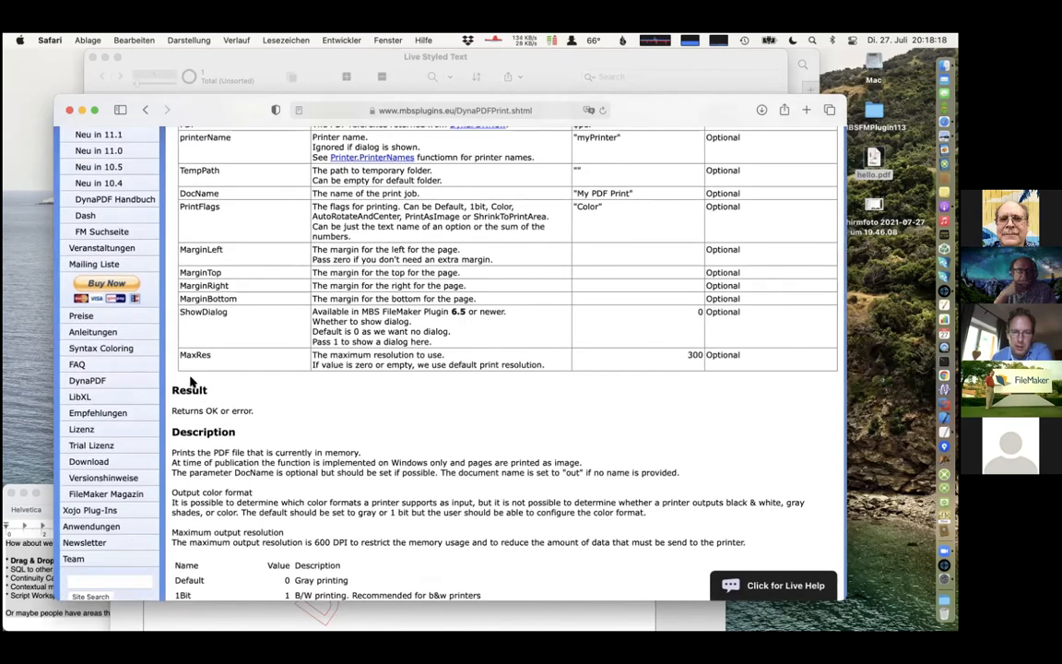
# - Examine the "Import PDF and print" example, highlighting its container loading, import and print calls and the InputPDF field
pyautogui.scroll(-10, 336, 495)
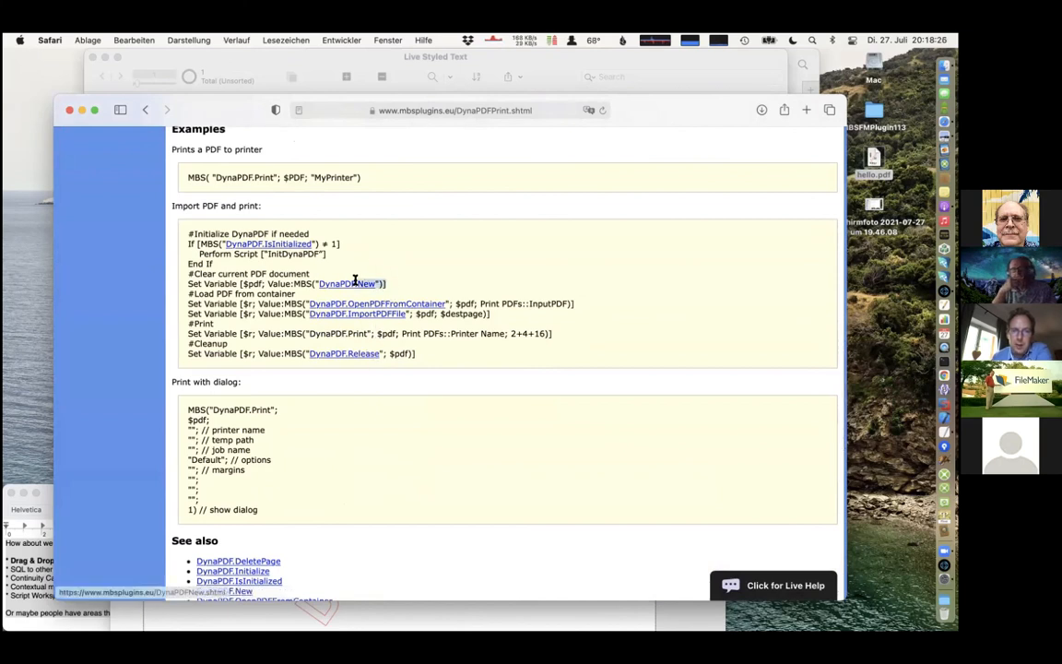
pyautogui.moveTo(493, 305); pyautogui.dragTo(418, 305)
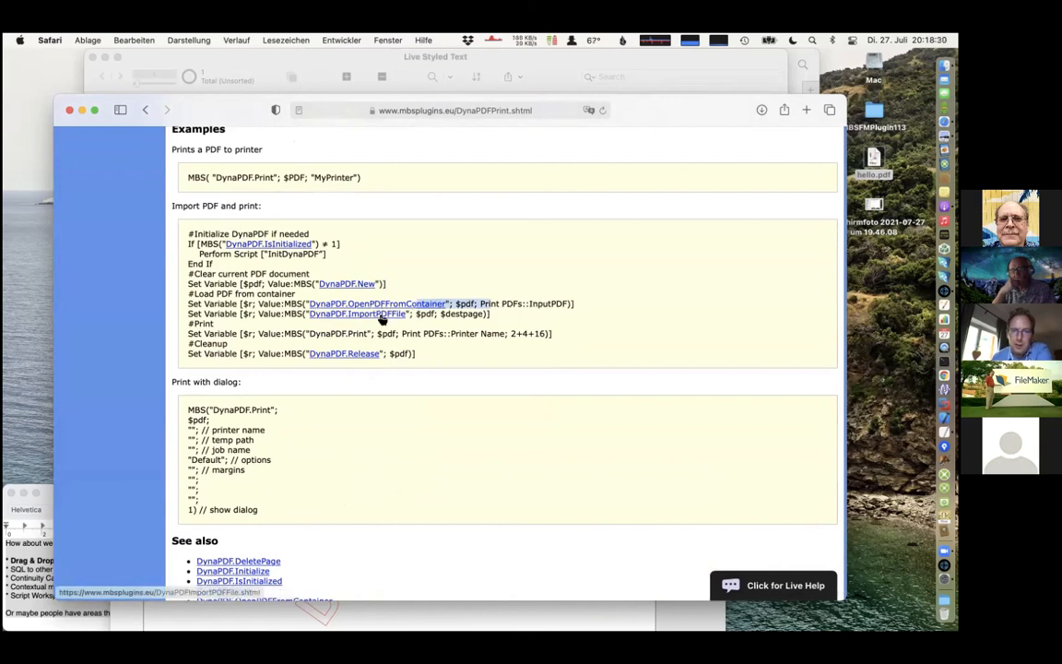
pyautogui.moveTo(490, 314); pyautogui.dragTo(388, 333)
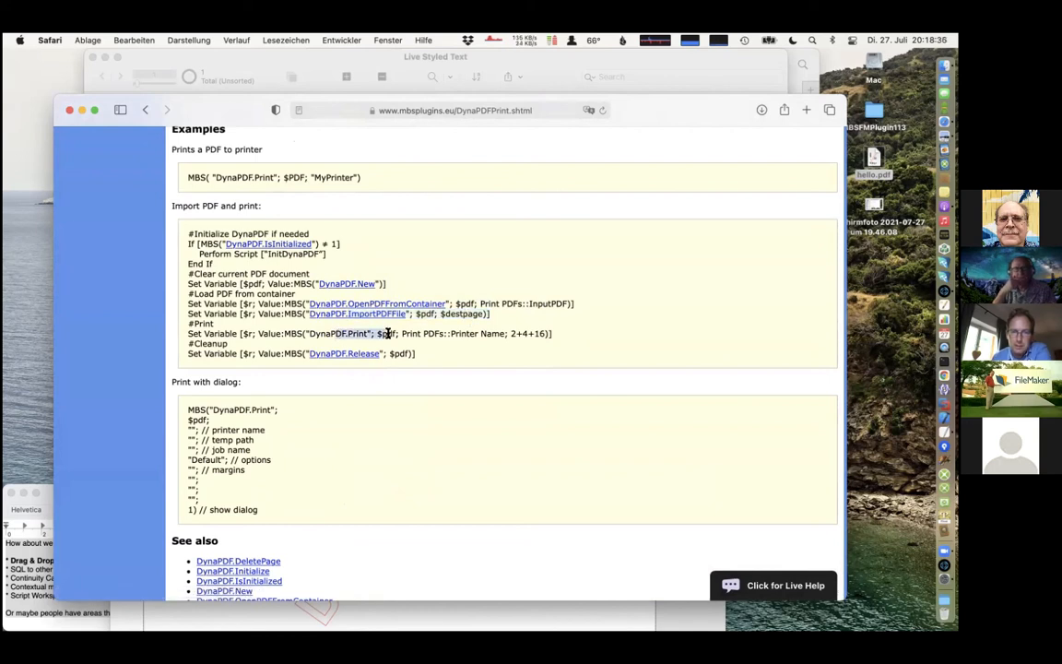
pyautogui.click(496, 346)
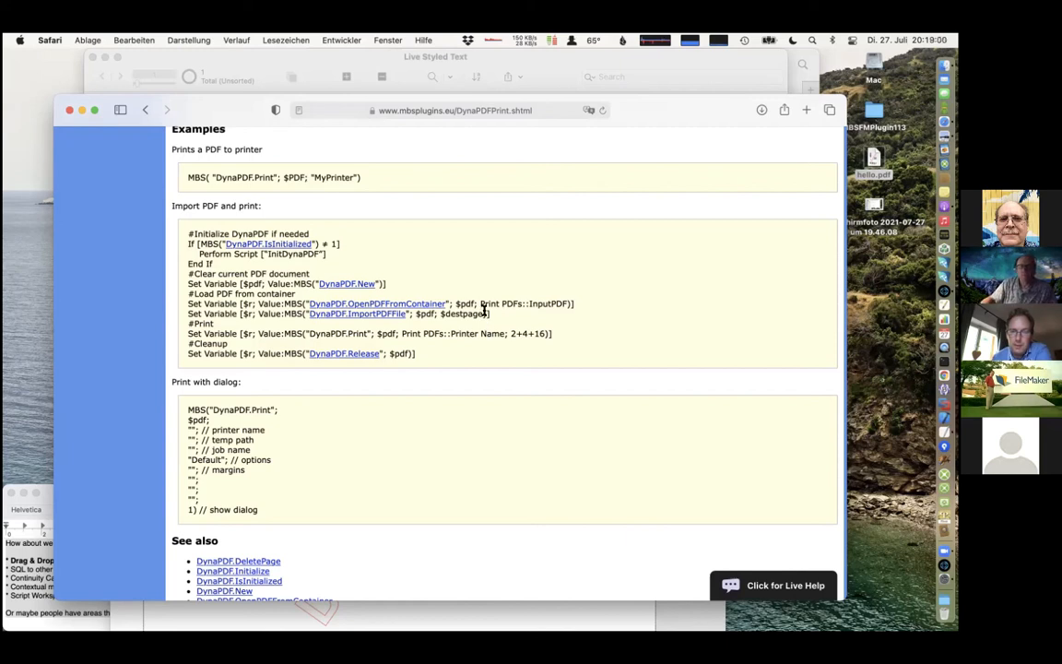
pyautogui.moveTo(481, 303); pyautogui.dragTo(569, 303)
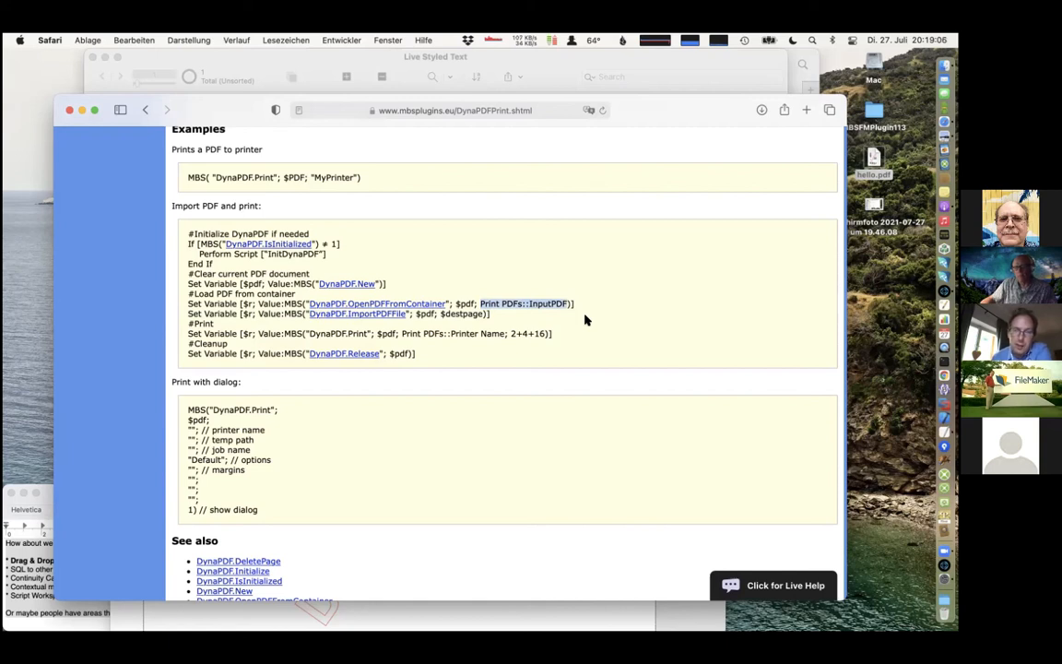
pyautogui.doubleClick(546, 303)
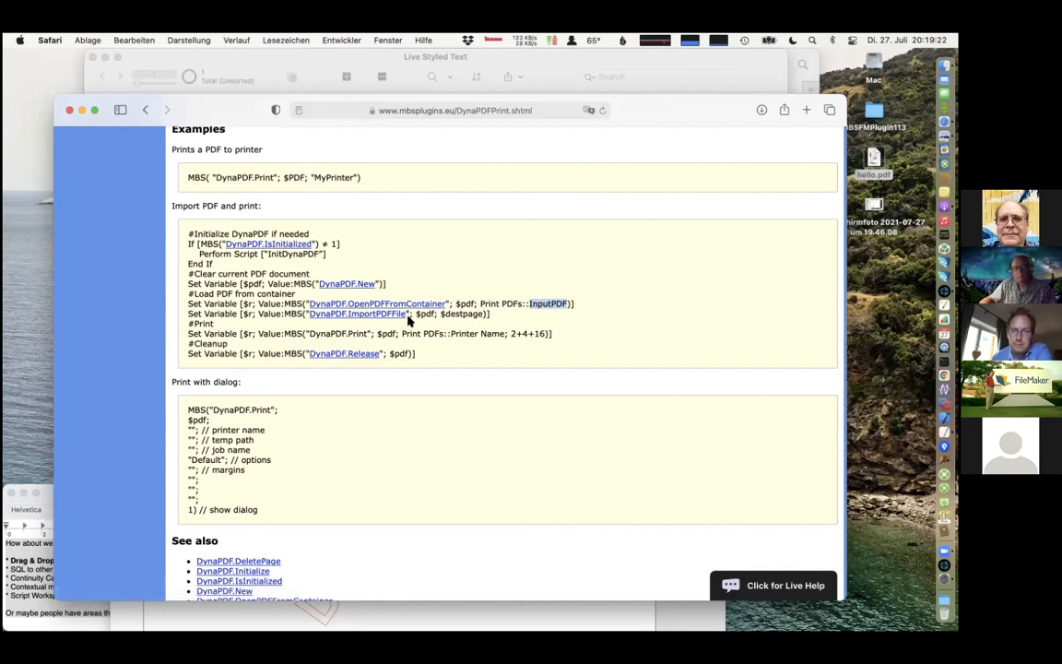
# - Review the print flag values above the examples and highlight the Print PDFs::InputPDF table and field names again
pyautogui.scroll(3, 406, 318)
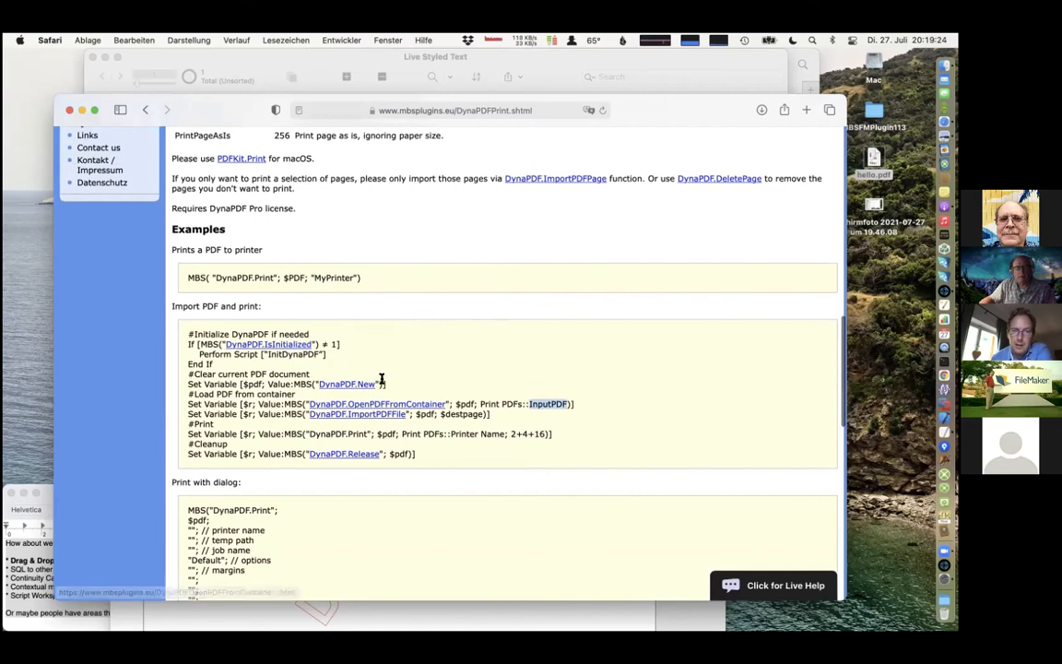
pyautogui.scroll(3, 383, 382)
pyautogui.scroll(-2, 383, 382)
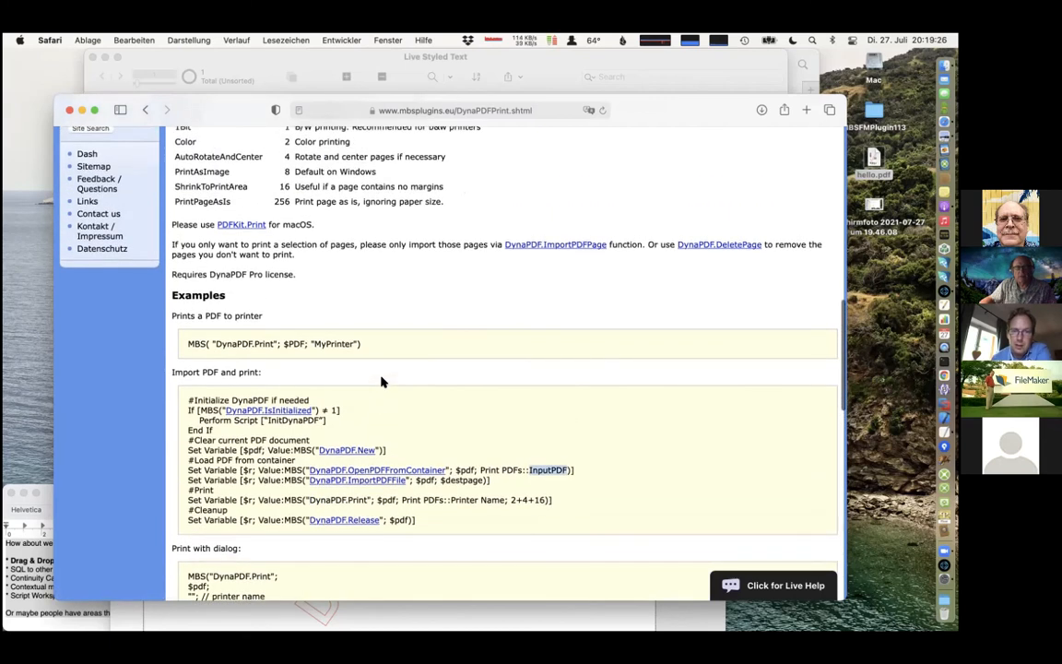
pyautogui.scroll(-3, 383, 382)
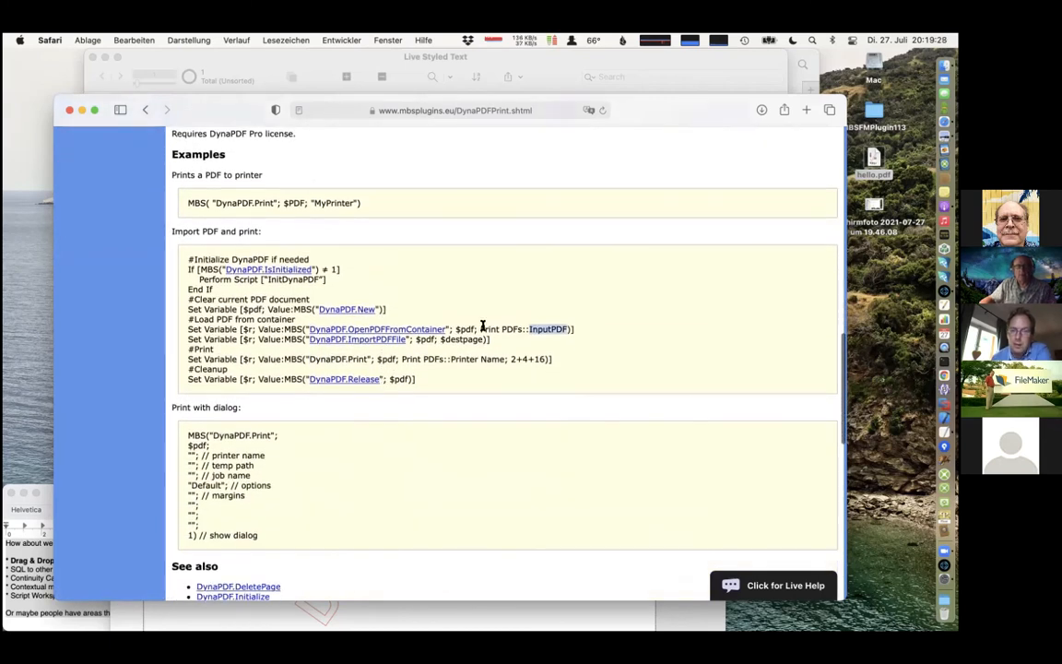
pyautogui.moveTo(481, 328); pyautogui.dragTo(534, 328)
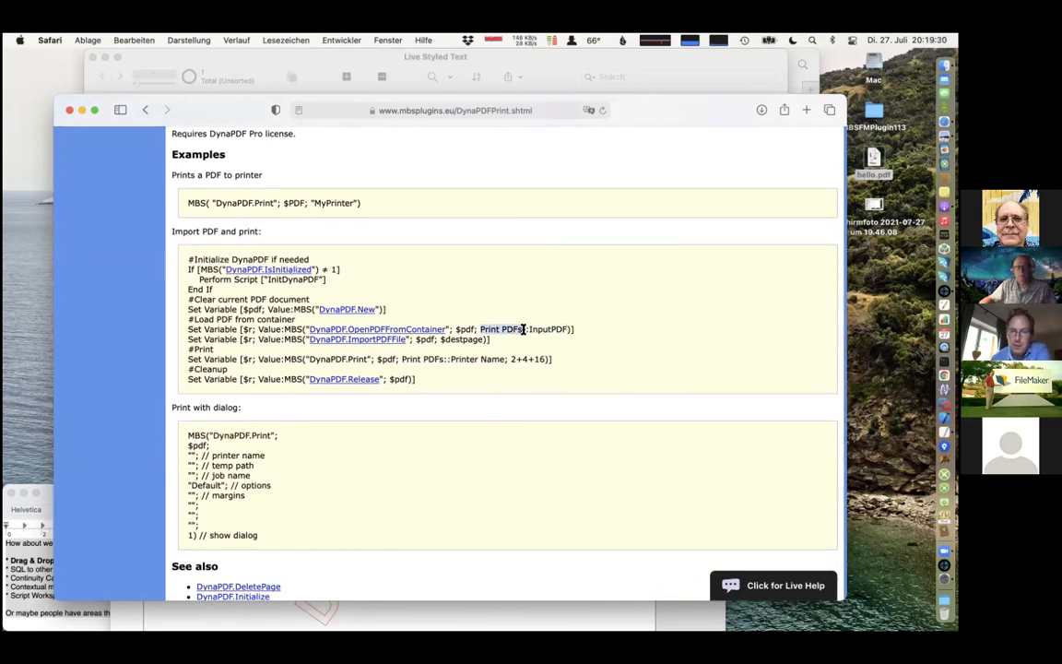
pyautogui.doubleClick(533, 328)
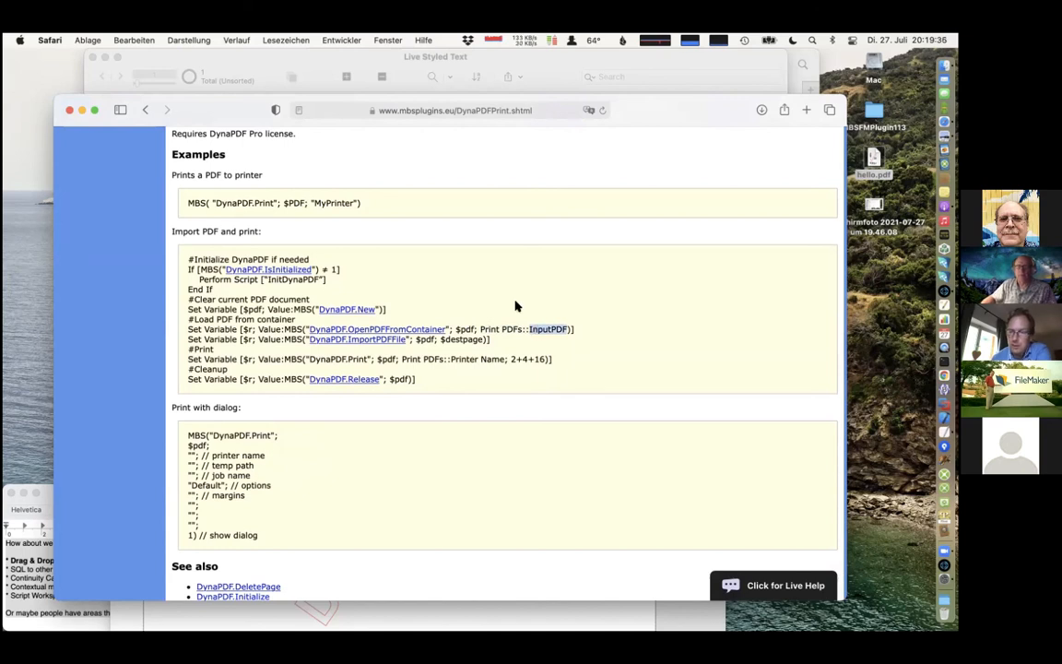
# - Open the PDFKit.Print reference for macOS and examine its description and the fax, page range and print options examples
pyautogui.scroll(5, 459, 294)
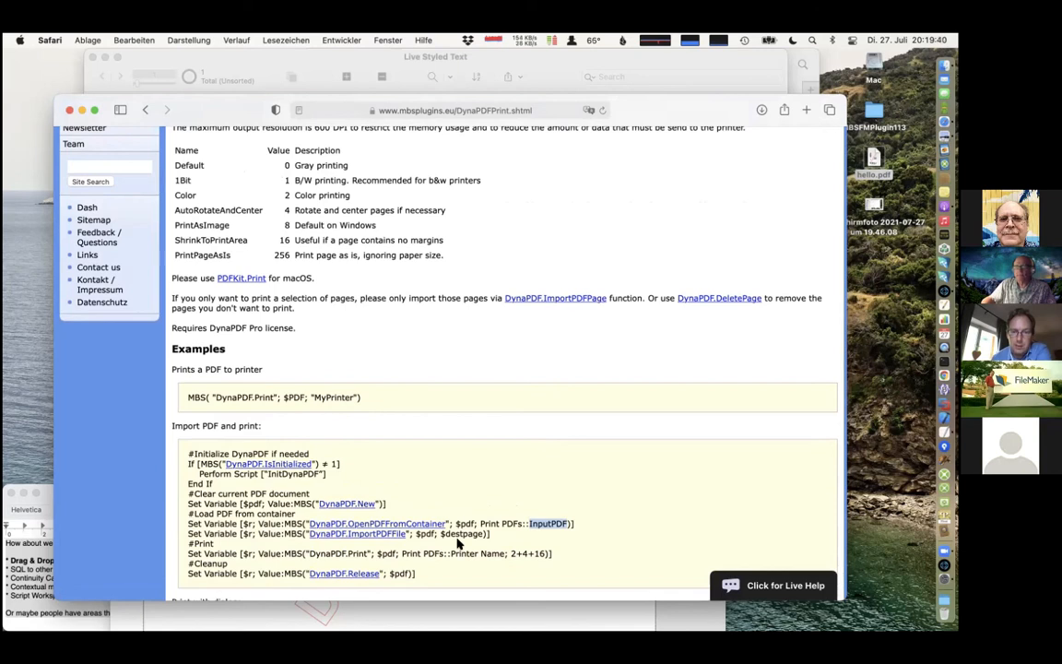
pyautogui.click(244, 277)
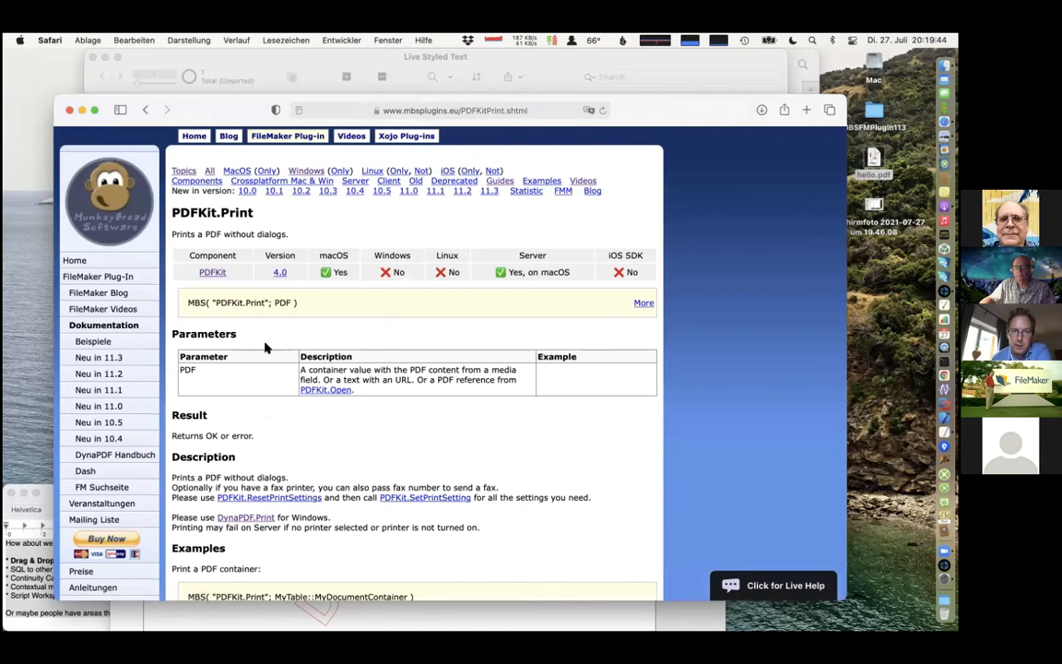
pyautogui.scroll(-2, 264, 347)
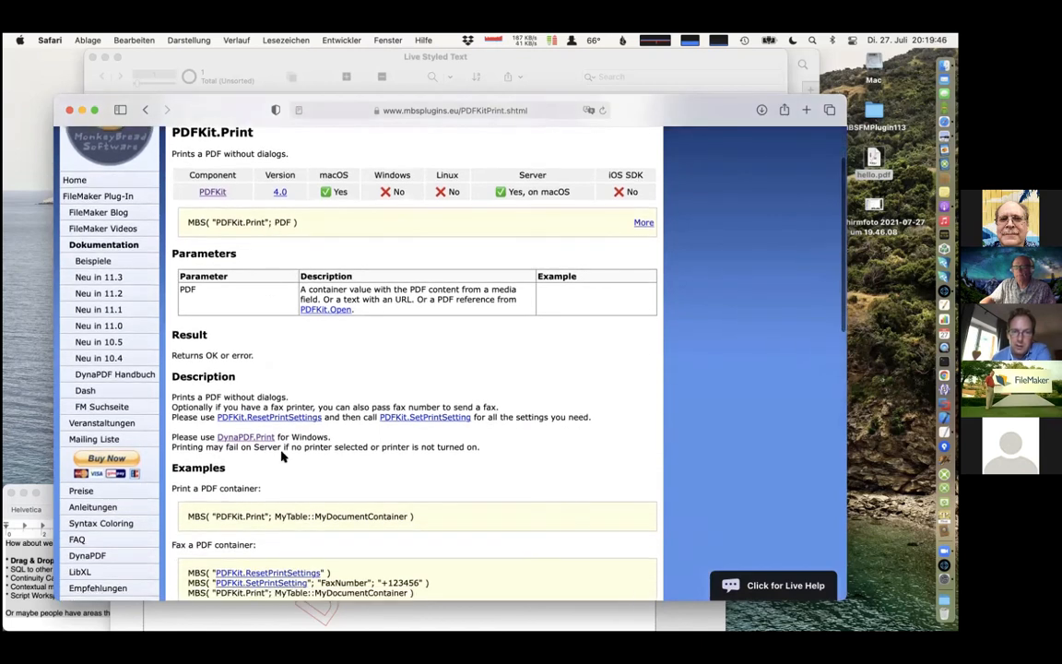
pyautogui.scroll(-3, 262, 424)
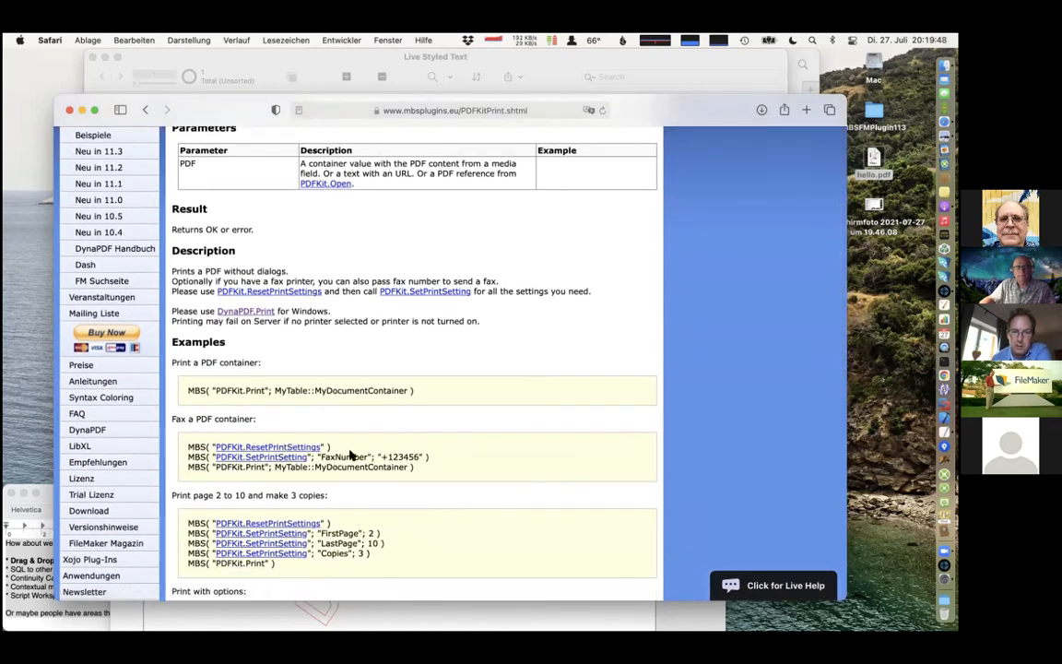
pyautogui.scroll(-2, 350, 454)
pyautogui.scroll(-2, 336, 438)
pyautogui.scroll(-3, 326, 422)
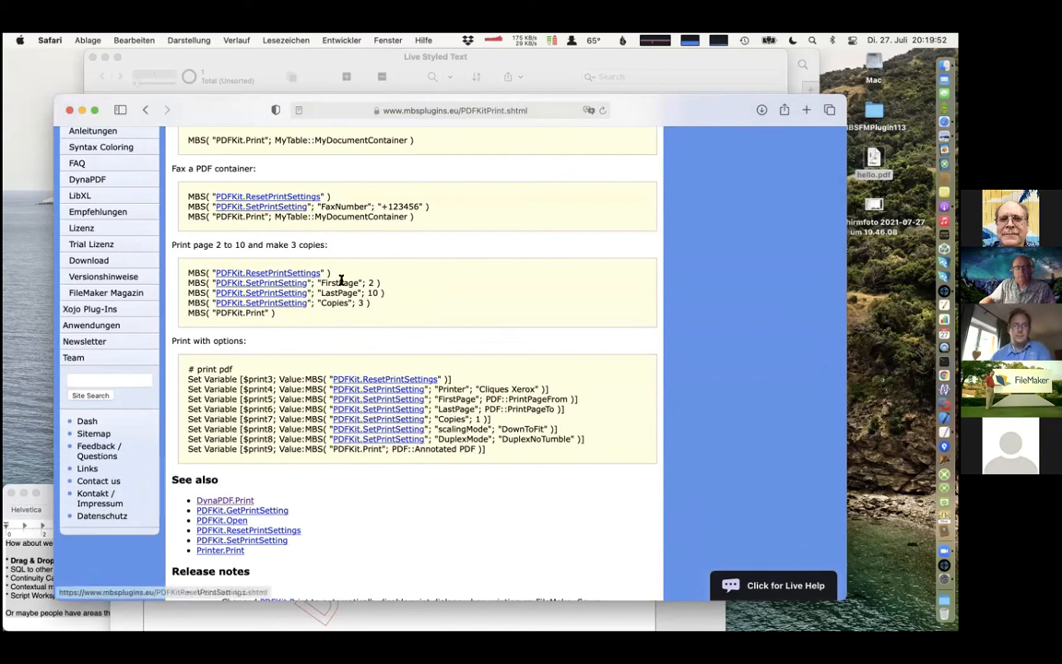
# - Switch to the Live Styled Text file in FileMaker Pro and add a line of filler text below "10 point"
pyautogui.click(299, 60)
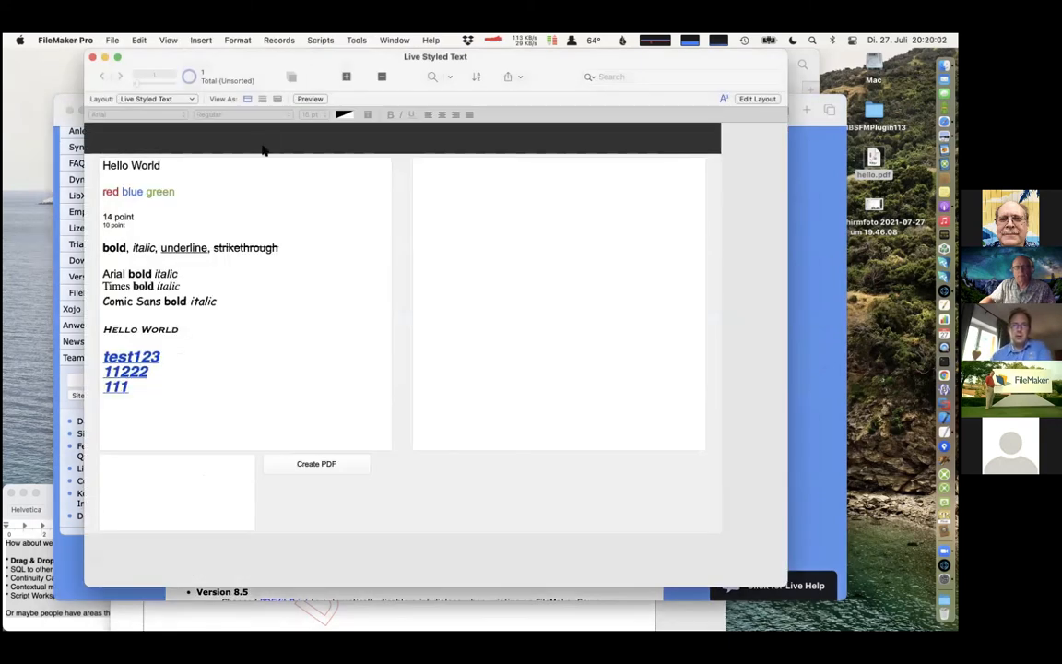
pyautogui.click(230, 225)
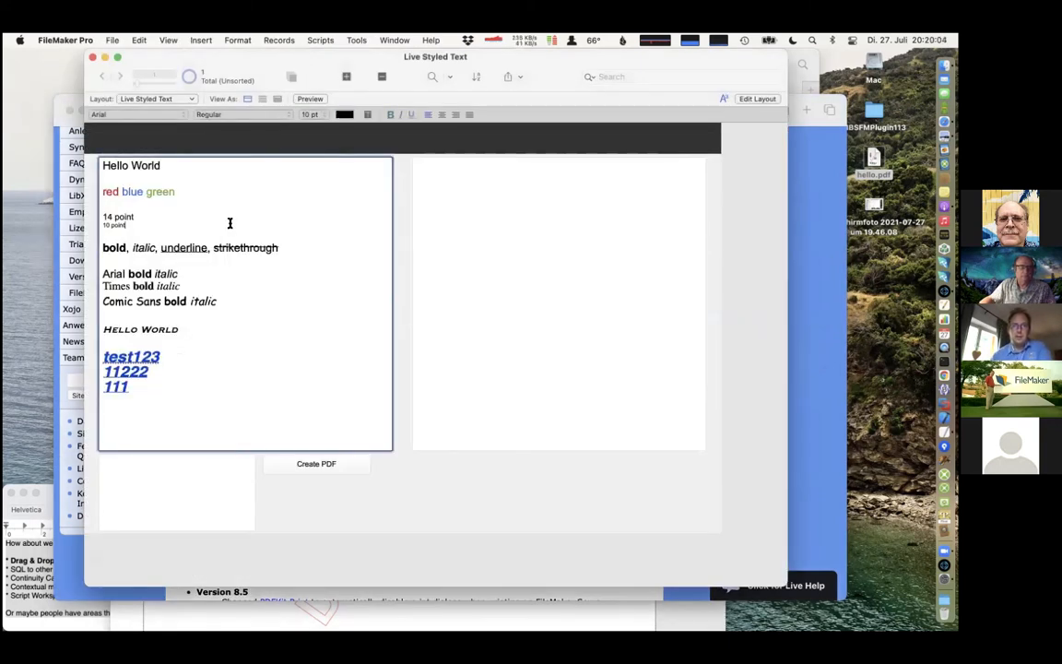
pyautogui.press('Return')
pyautogui.write('jhvjv')
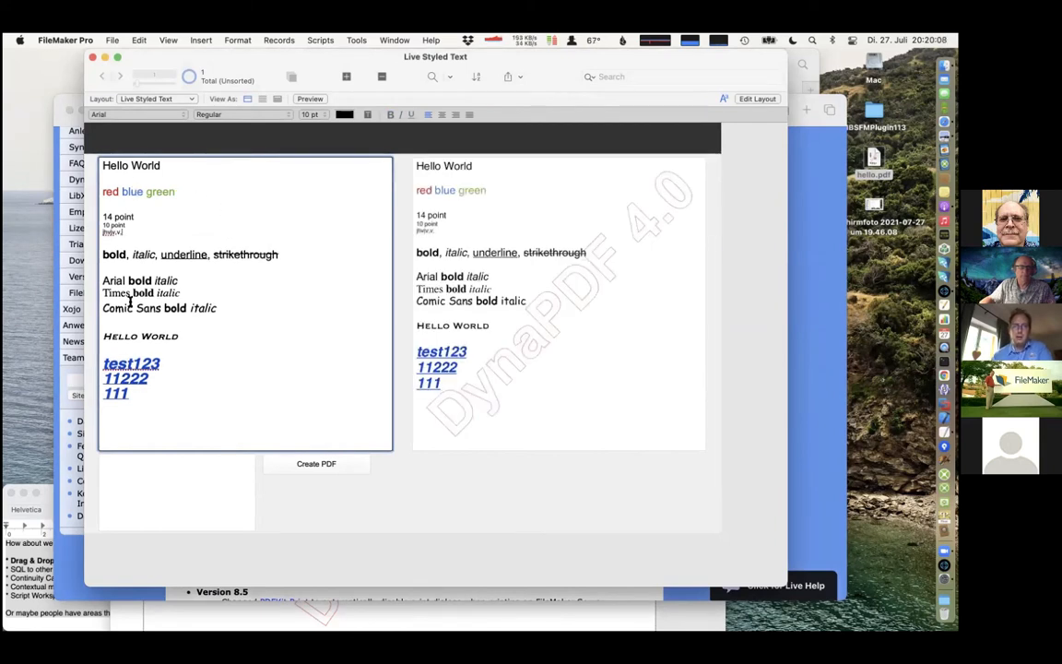
pyautogui.click(523, 230)
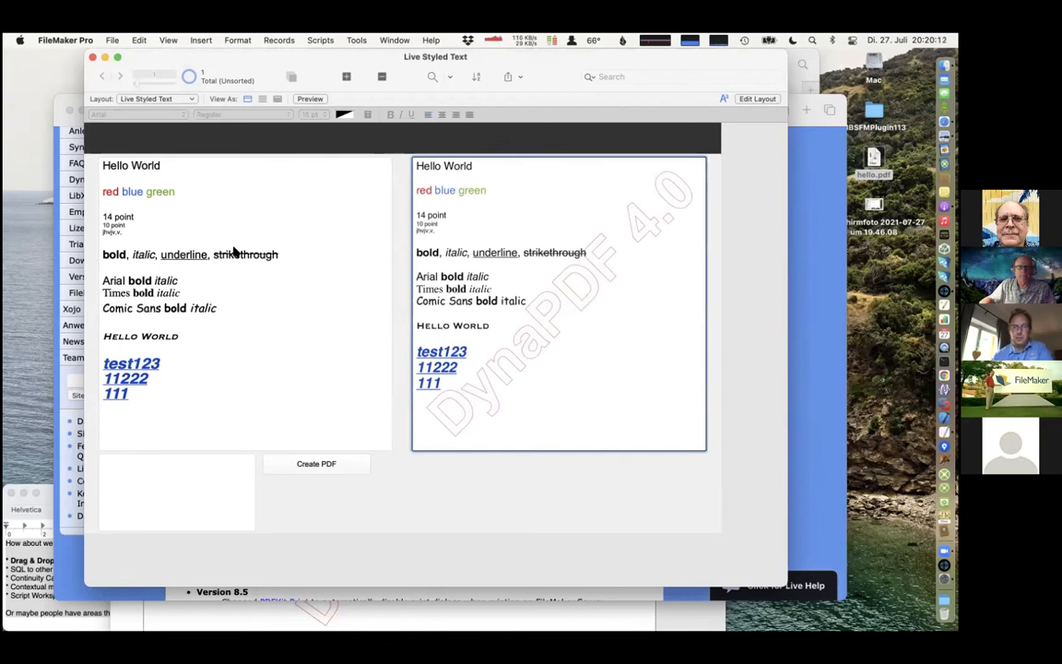
# - Extend the filler line below "10 point", enter "hgljhfljhf" on the blank line beneath it and commit the record
pyautogui.click(184, 229)
pyautogui.write('jhfmjcfkjhsj')
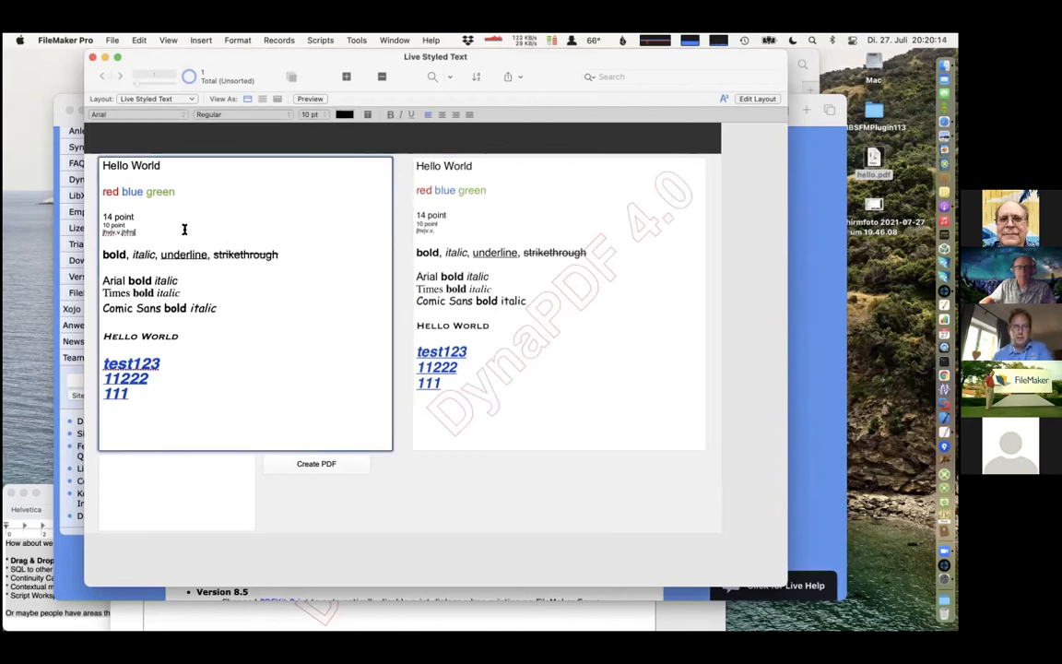
pyautogui.write('jhhj ')
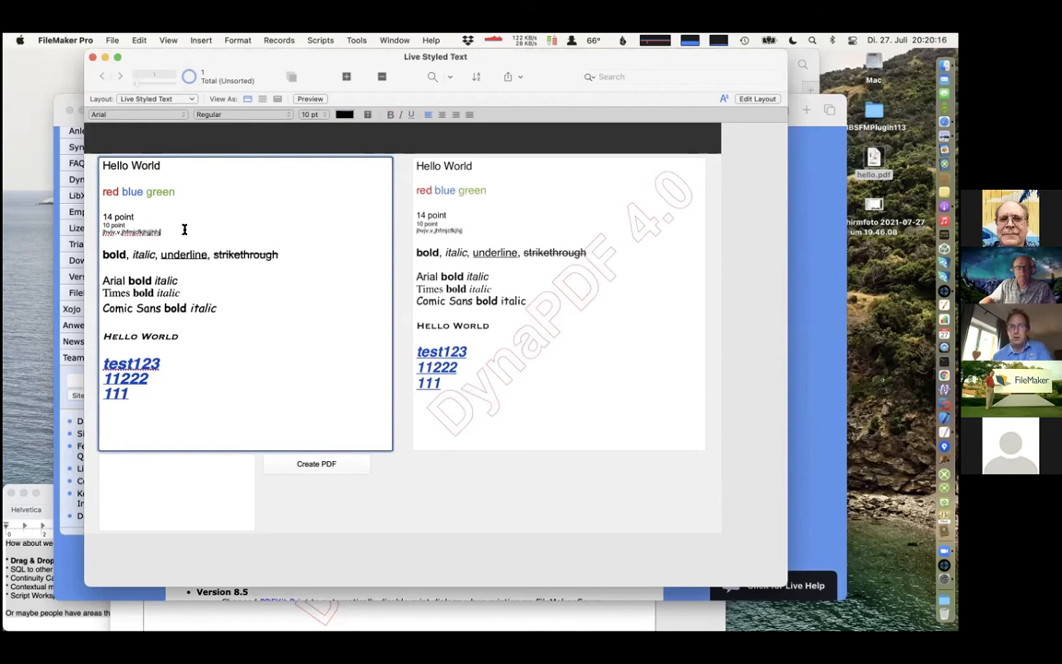
pyautogui.write('hgljhfljhf')
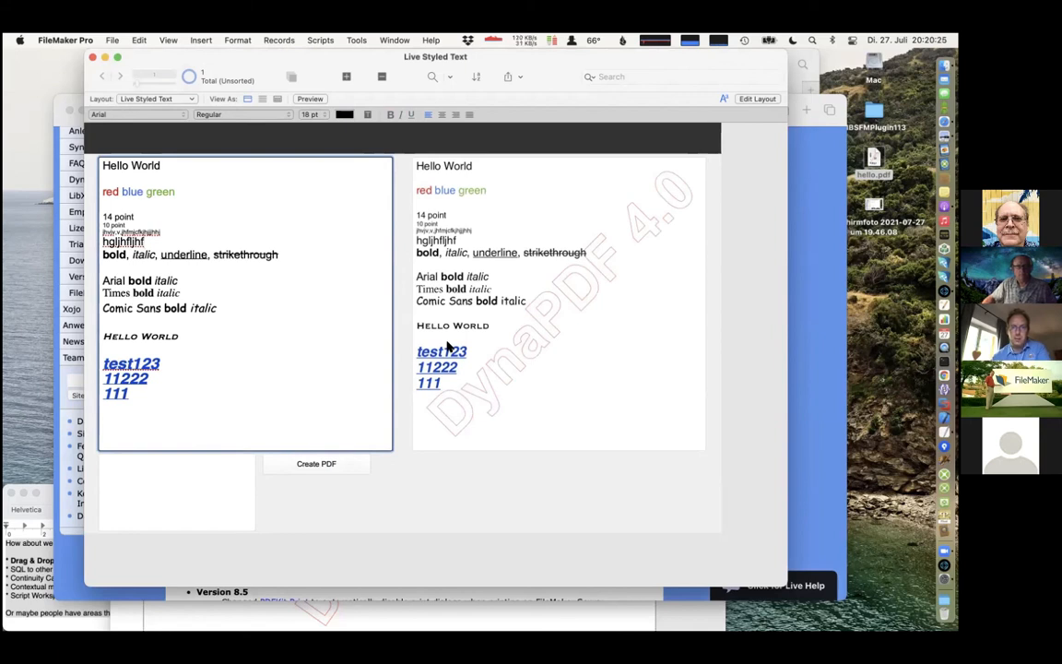
pyautogui.click(492, 450)
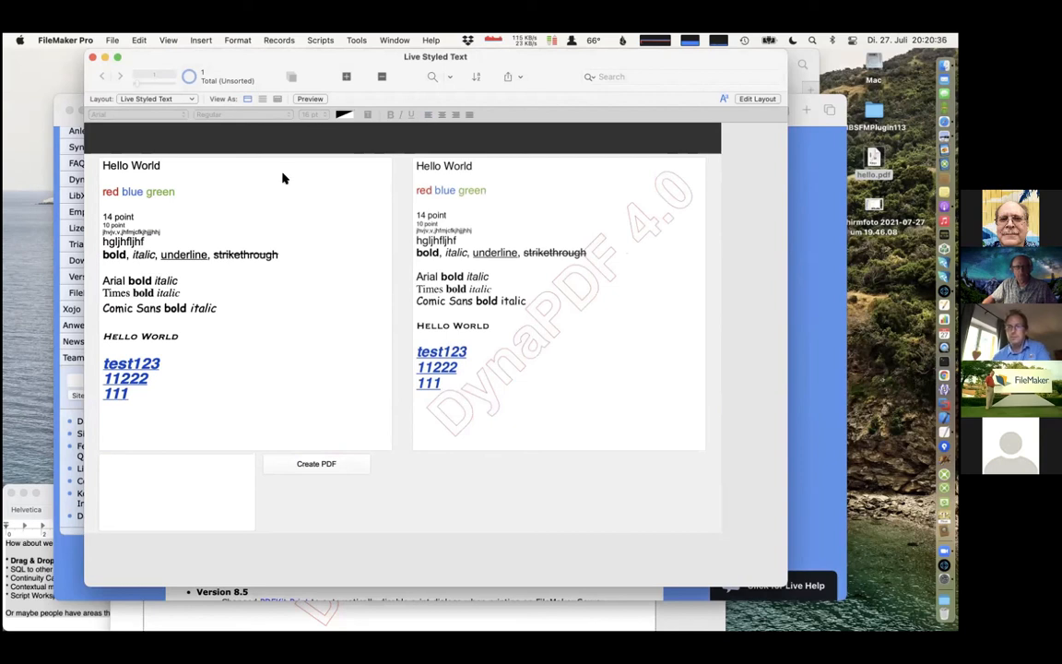
# - Close the Live Styled Text and Styled Text files and switch to the DynaPDF folder in Finder
pyautogui.click(92, 57)
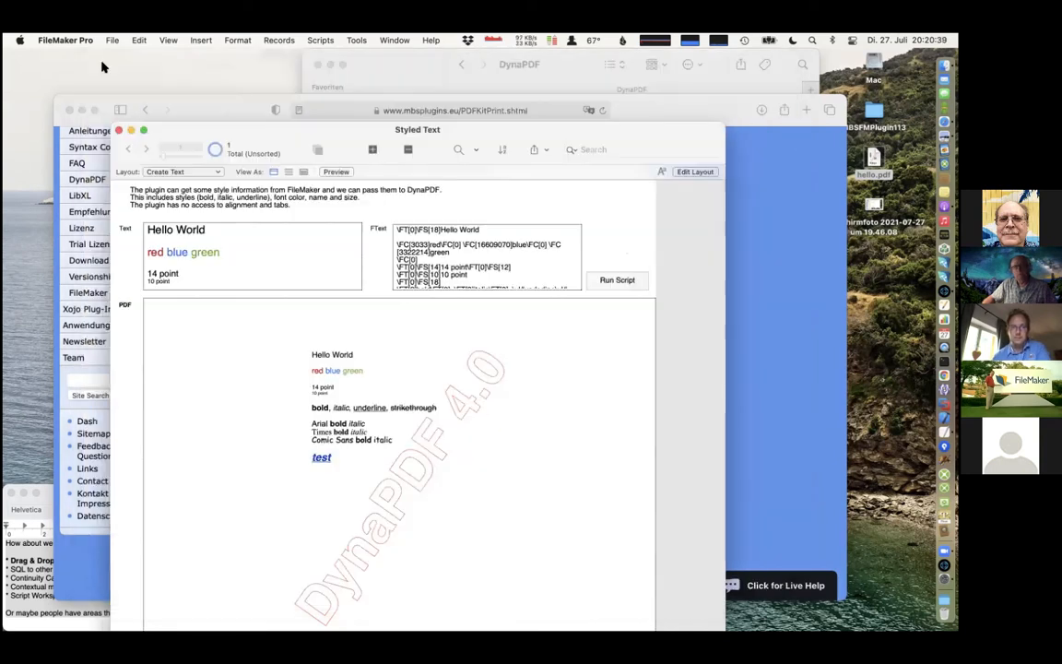
pyautogui.click(120, 131)
pyautogui.click(364, 57)
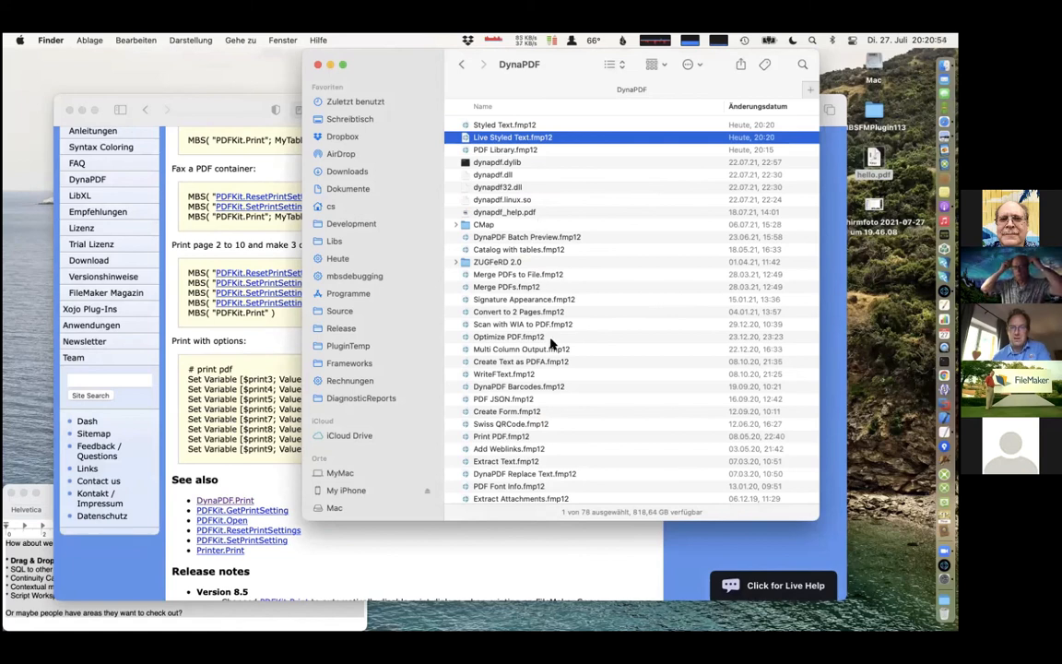
# - Browse the DynaPDF example files, selecting PDF Library.fmp12, Multi Column Output.fmp12 and Extract Attachments.fmp12 in turn
pyautogui.click(530, 151)
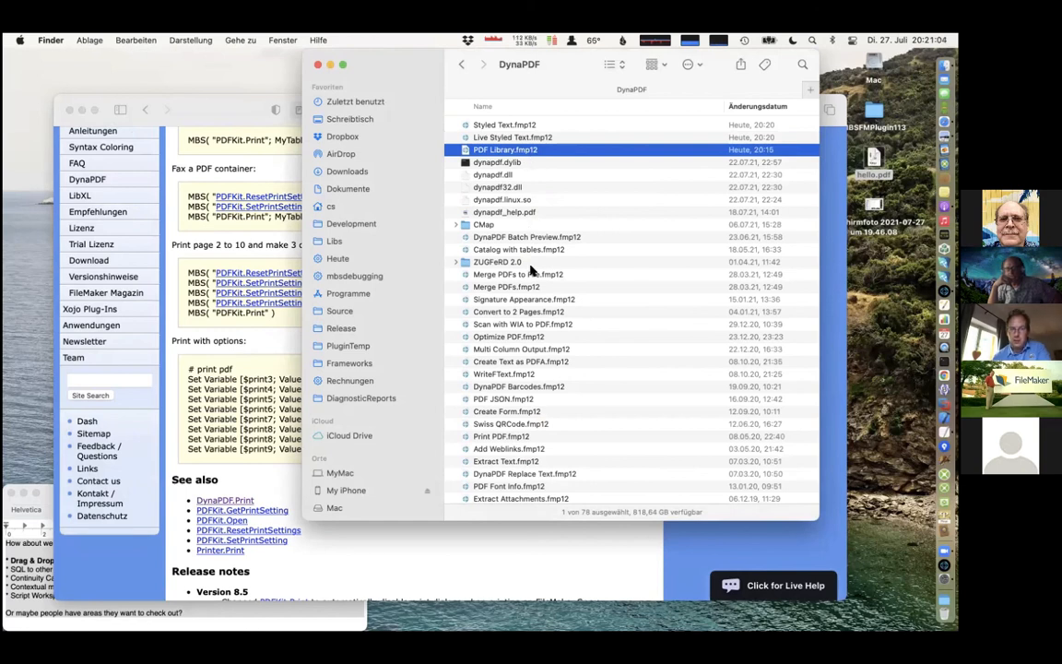
pyautogui.click(237, 361)
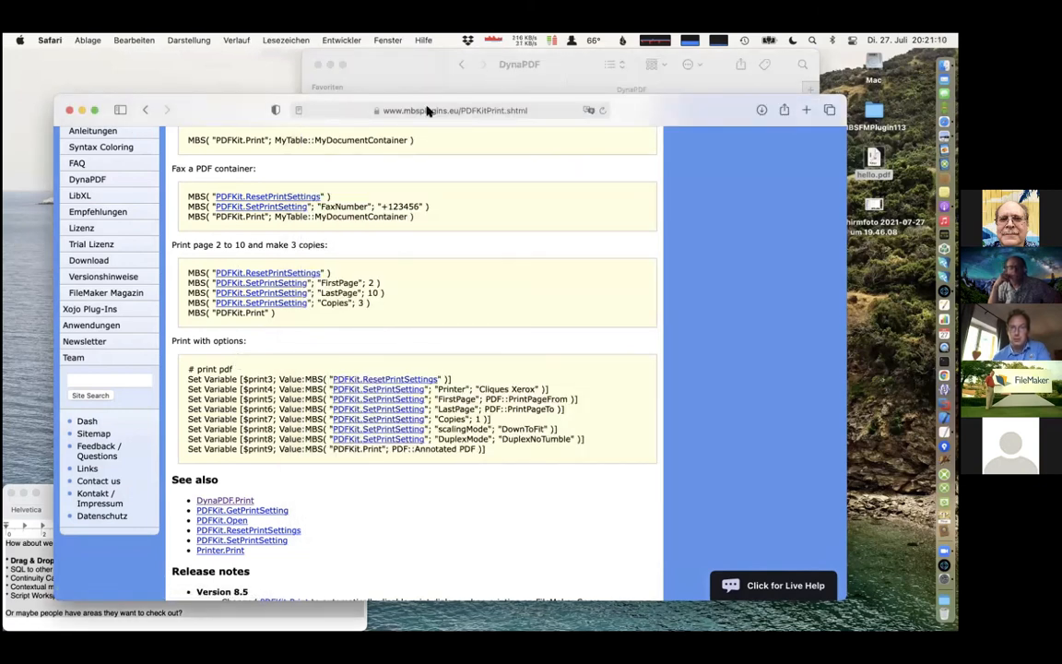
pyautogui.click(328, 76)
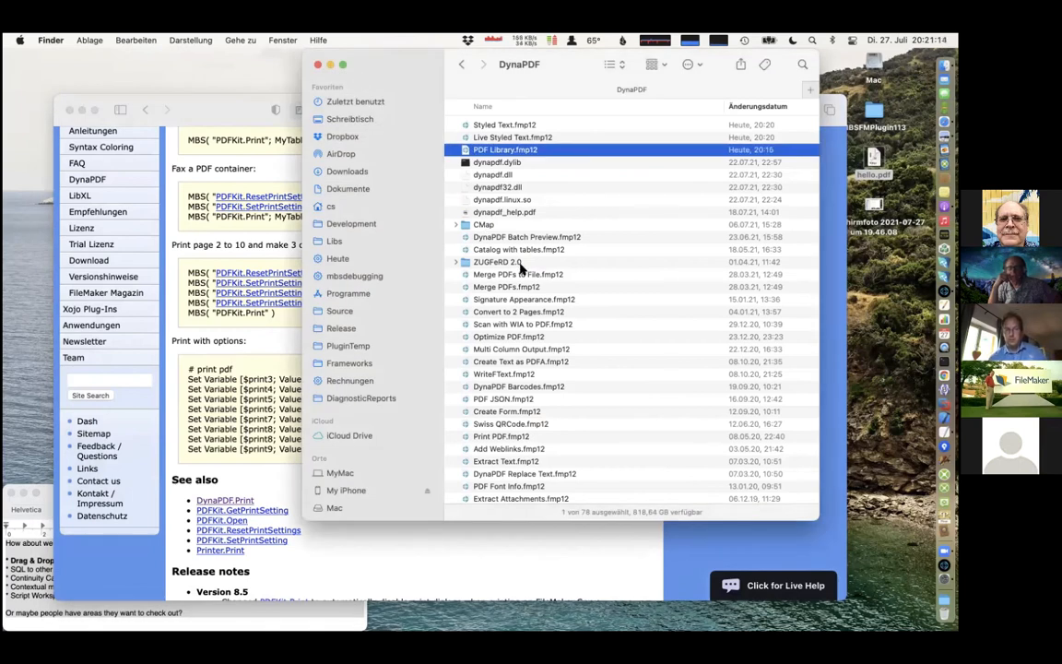
pyautogui.click(522, 350)
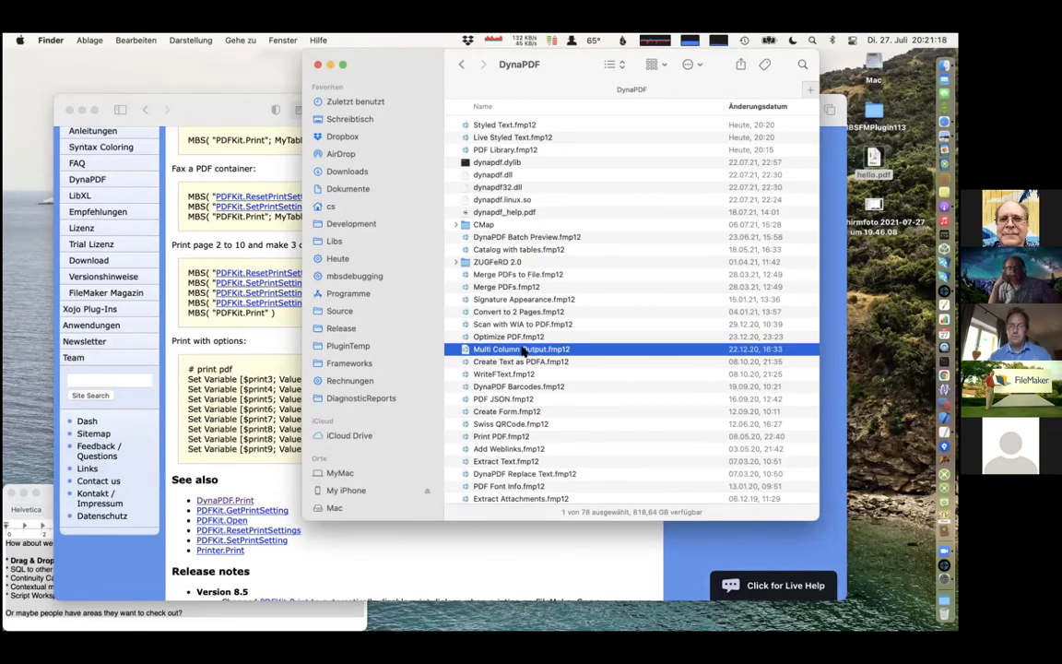
pyautogui.press('e')
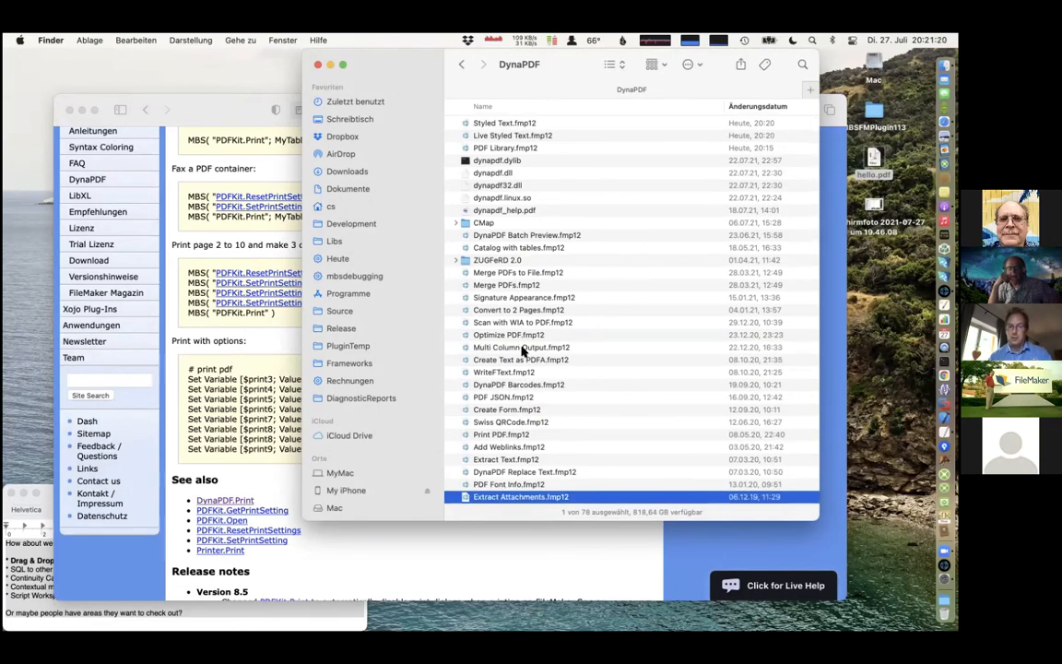
# - Look through the DynaPDF example files, selecting Picture to PDF.fmp12, sorting the folder by name and selecting Fill Form Fields.fmp12
pyautogui.scroll(-3, 525, 414)
pyautogui.click(503, 399)
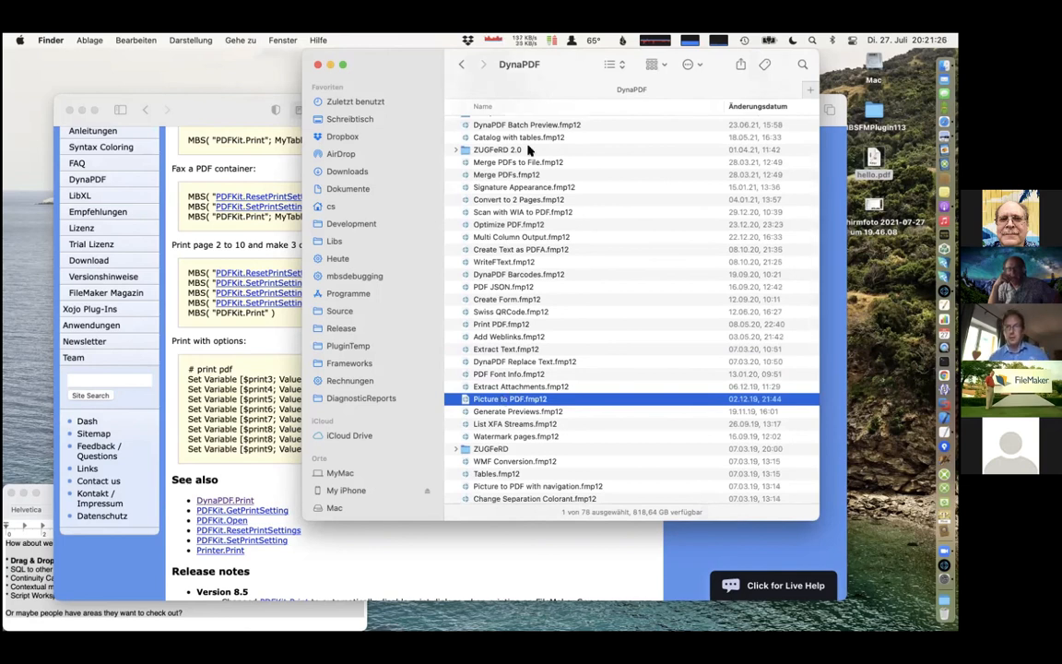
pyautogui.click(484, 106)
pyautogui.scroll(2, 553, 277)
pyautogui.click(564, 185)
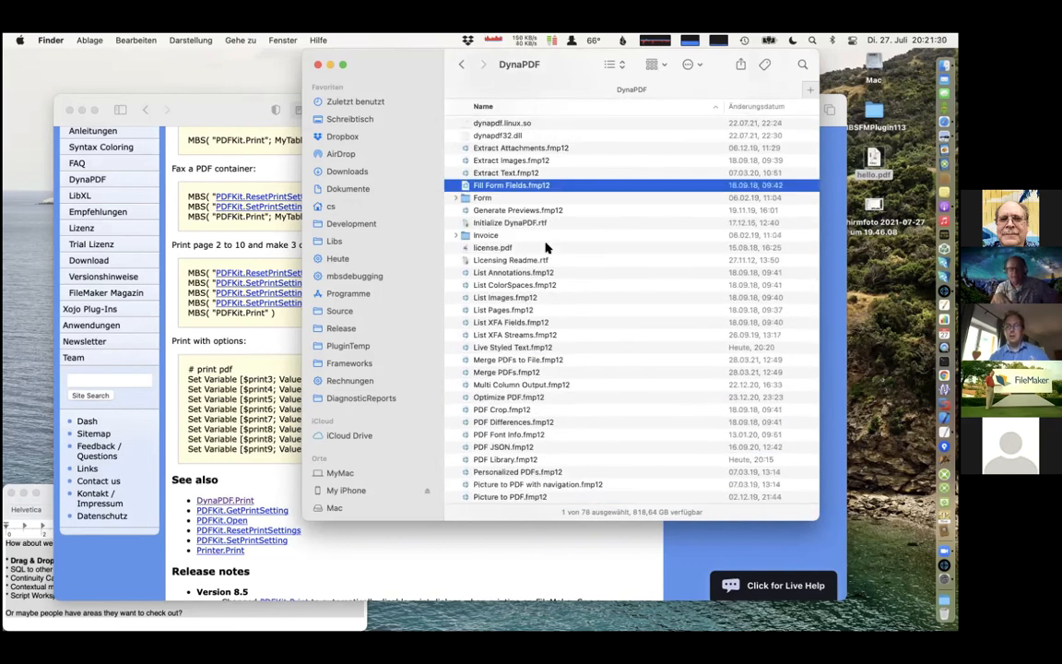
# - Switch to Safari, go to the plugin reference's topics index, find "ocr" on it and open the OCR component page
pyautogui.click(274, 328)
pyautogui.press('super+bracketleft')
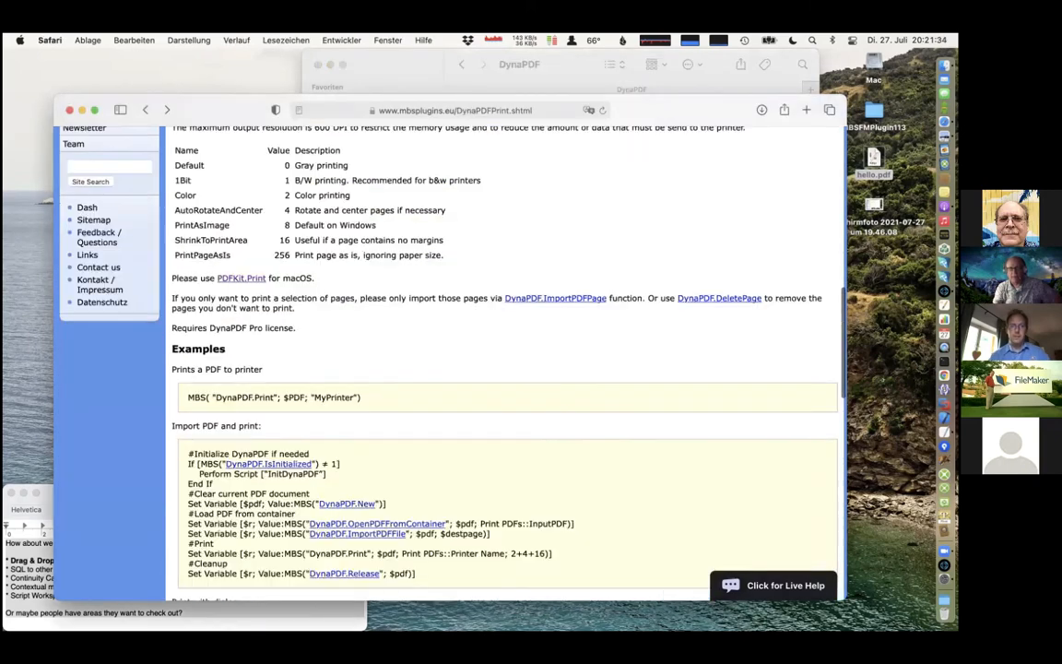
pyautogui.scroll(15, 277, 323)
pyautogui.click(221, 274)
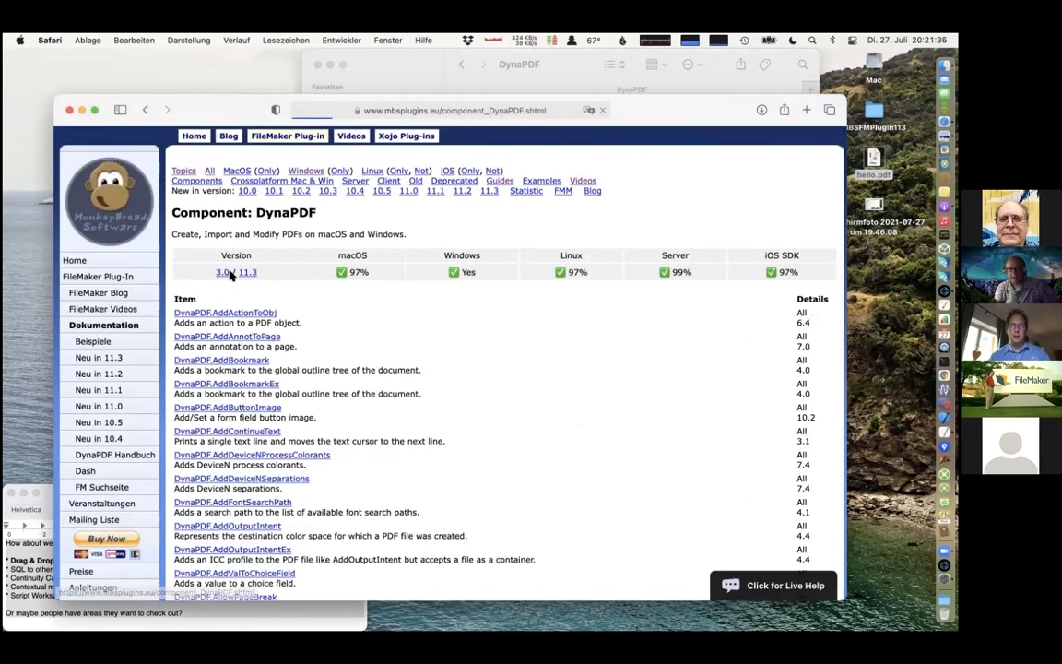
pyautogui.click(184, 170)
pyautogui.press('super+f')
pyautogui.write('ocr')
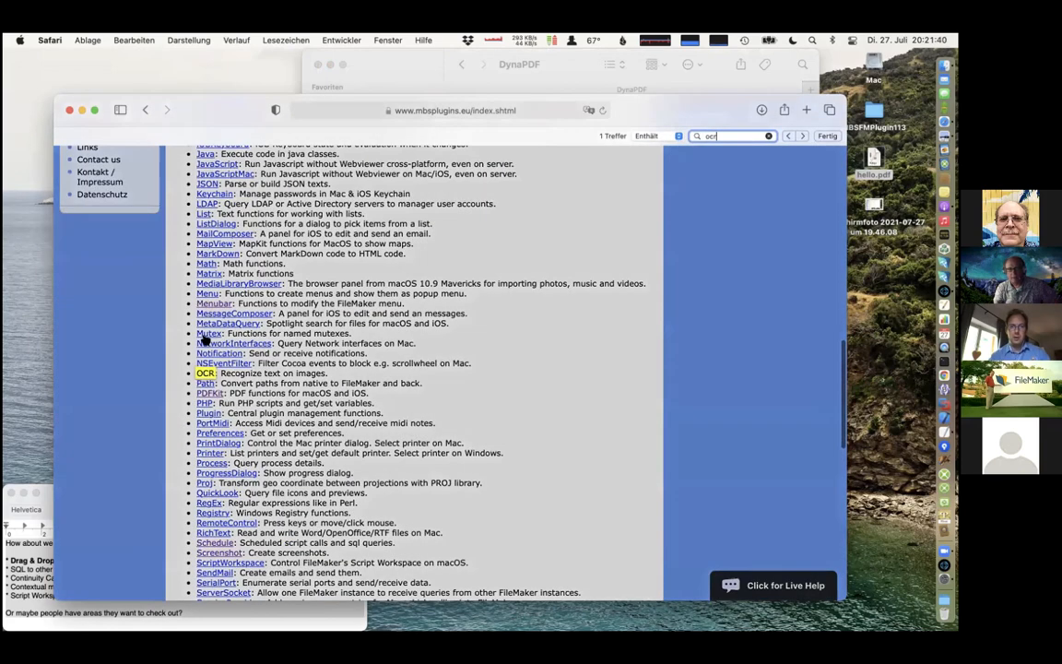
pyautogui.click(202, 375)
# - Examine the OCR function list and the OCR.GetText page with its custom function example, ending back on the function list
pyautogui.scroll(-3, 309, 375)
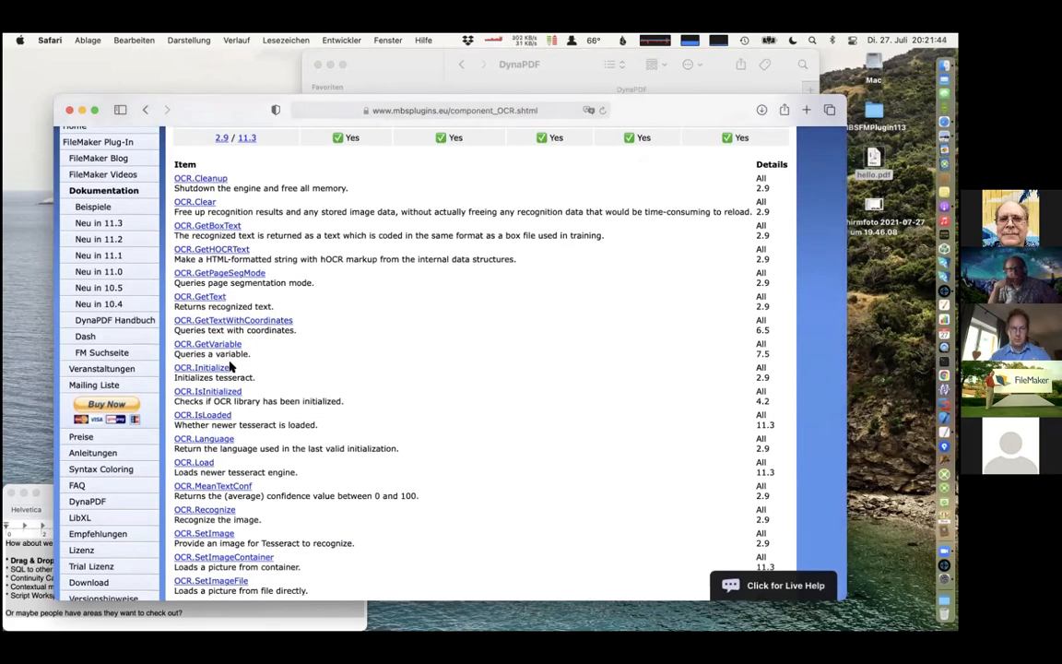
pyautogui.scroll(-3, 249, 372)
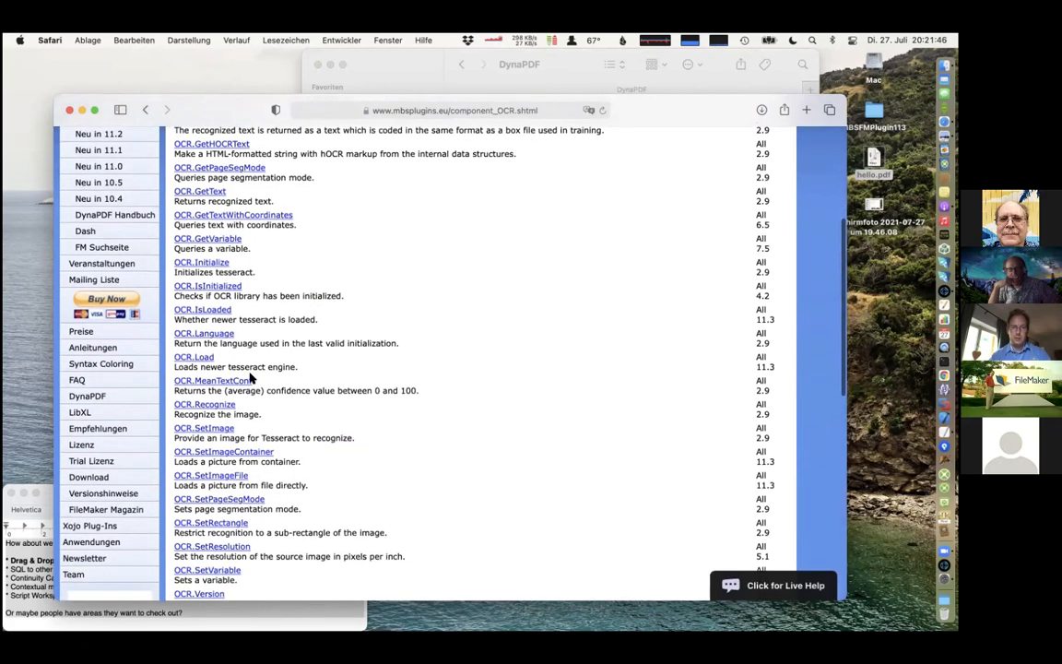
pyautogui.scroll(-3, 247, 369)
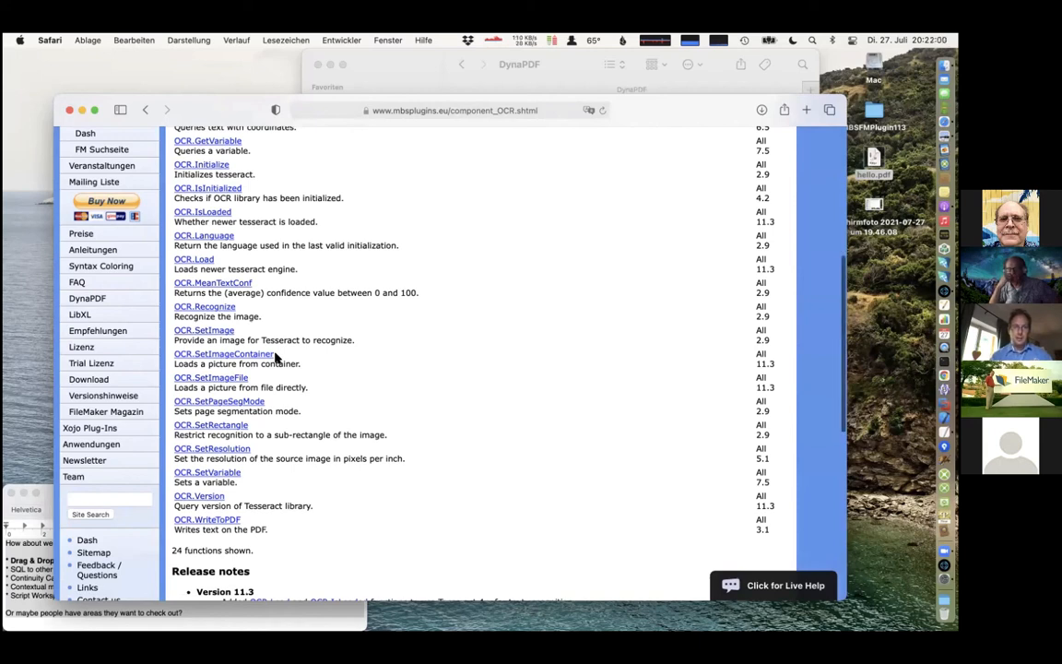
pyautogui.scroll(5, 275, 357)
pyautogui.click(195, 239)
pyautogui.scroll(-10, 410, 433)
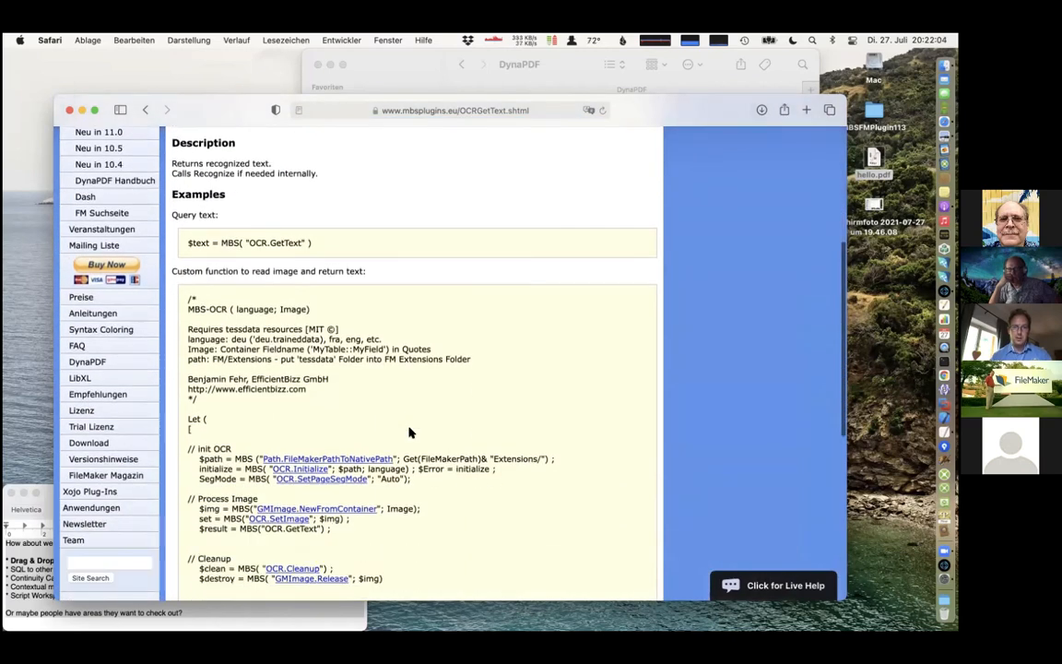
pyautogui.scroll(-5, 410, 432)
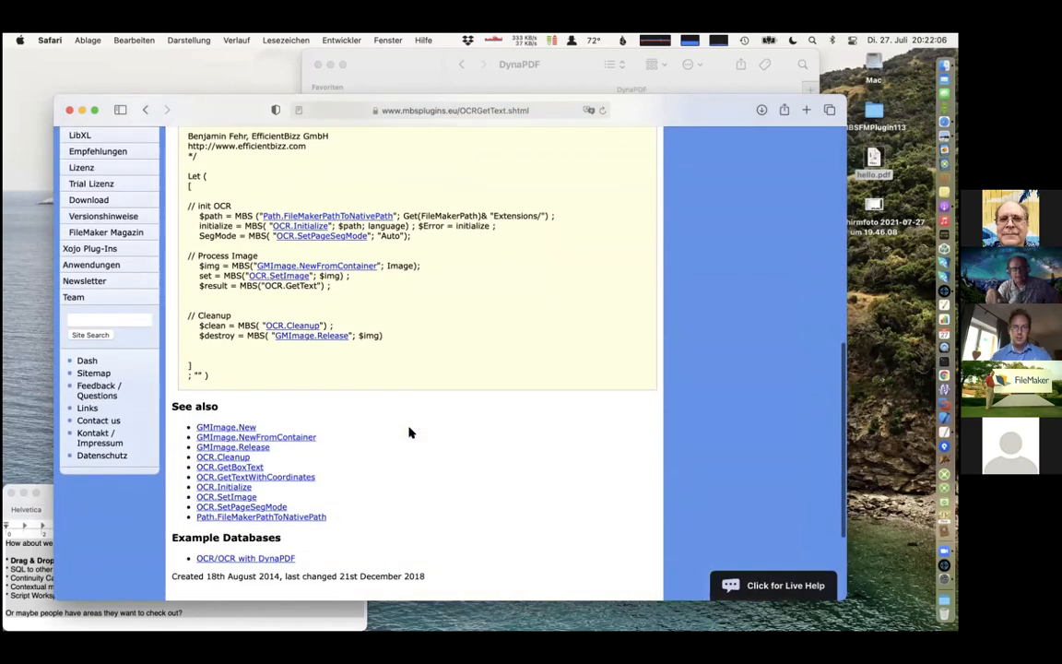
pyautogui.scroll(4, 410, 432)
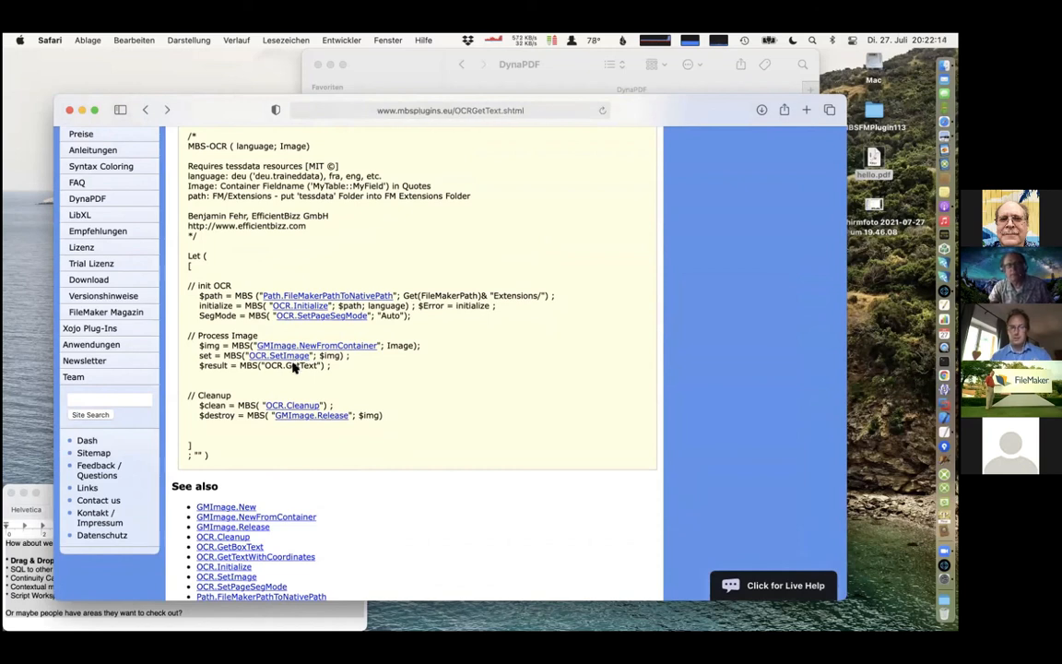
pyautogui.press('super+bracketleft')
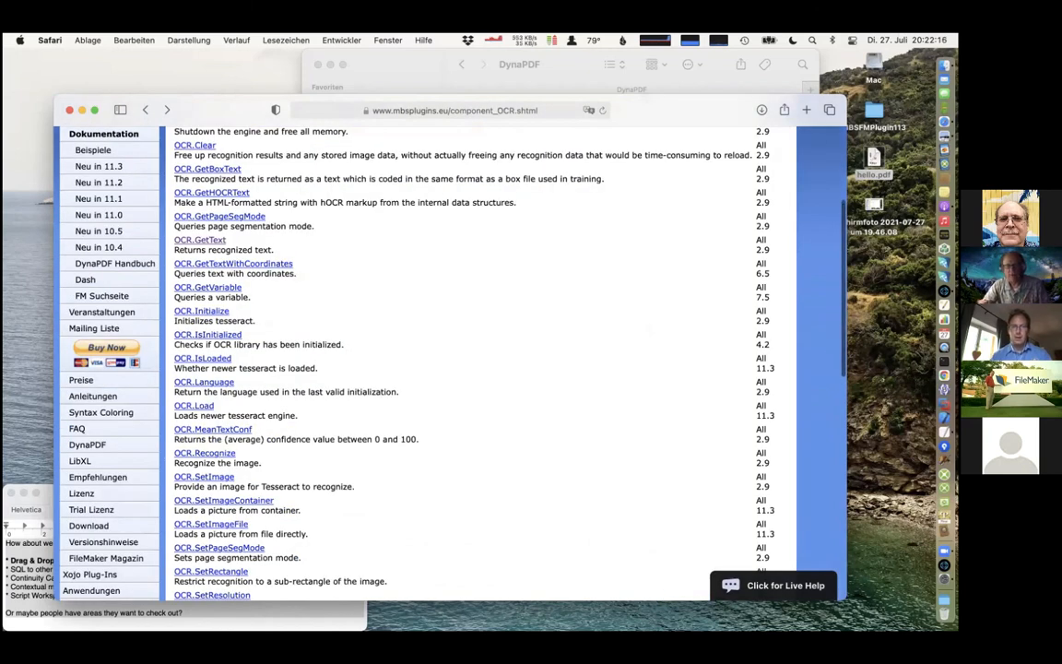
pyautogui.scroll(2, 480, 360)
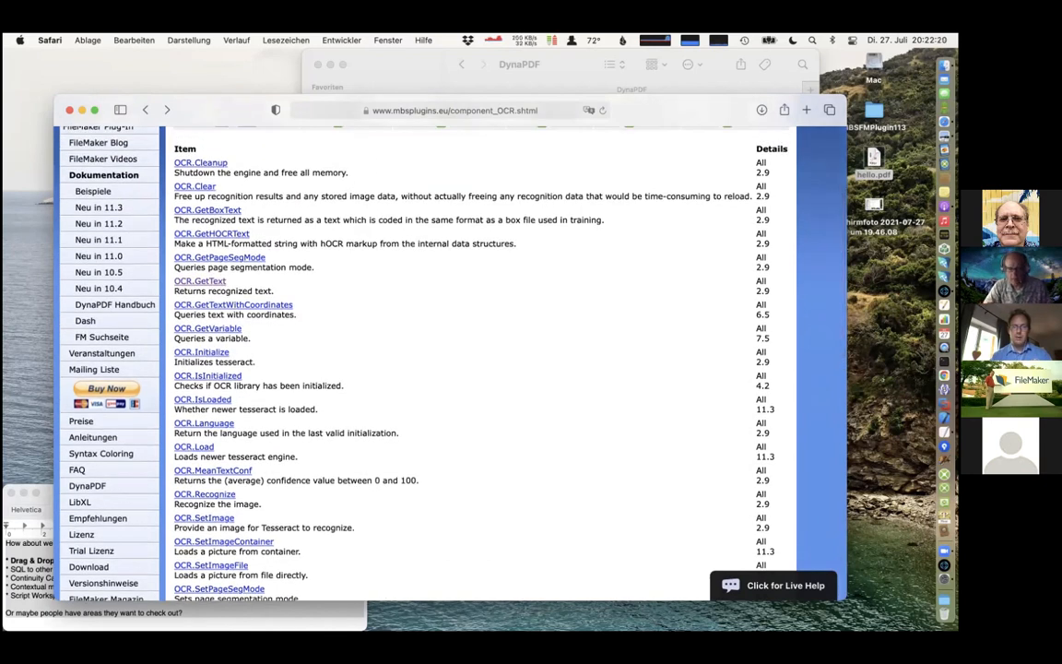
# - Switch to Finder and open OCR with DynaPDF.fmp12 from the OCR examples folder
pyautogui.click(420, 71)
pyautogui.press('super+bracketleft')
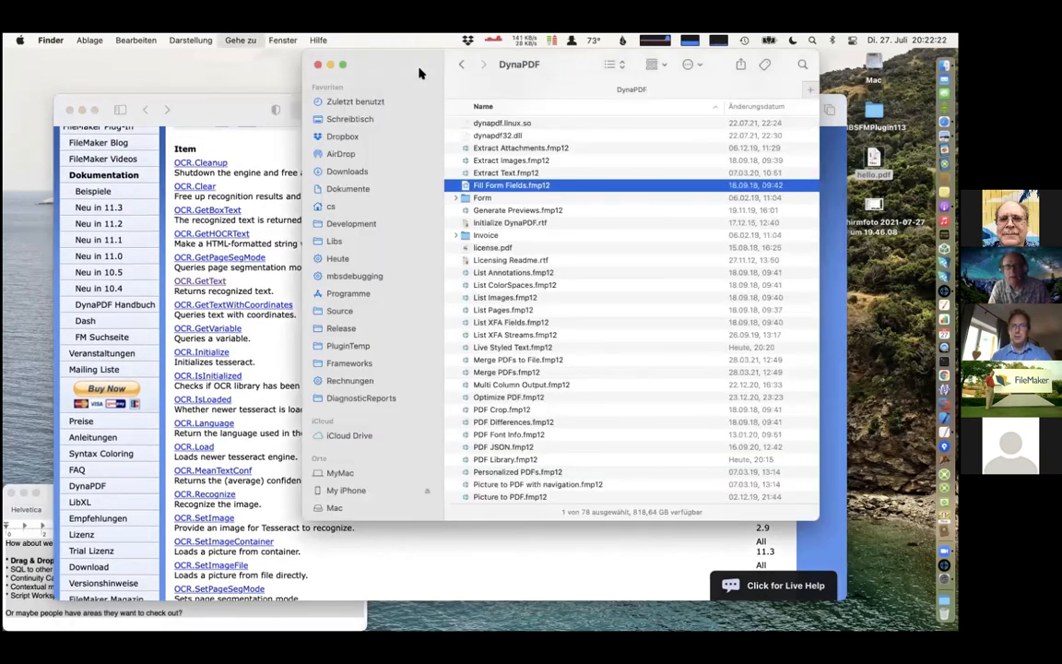
pyautogui.press('super+Down')
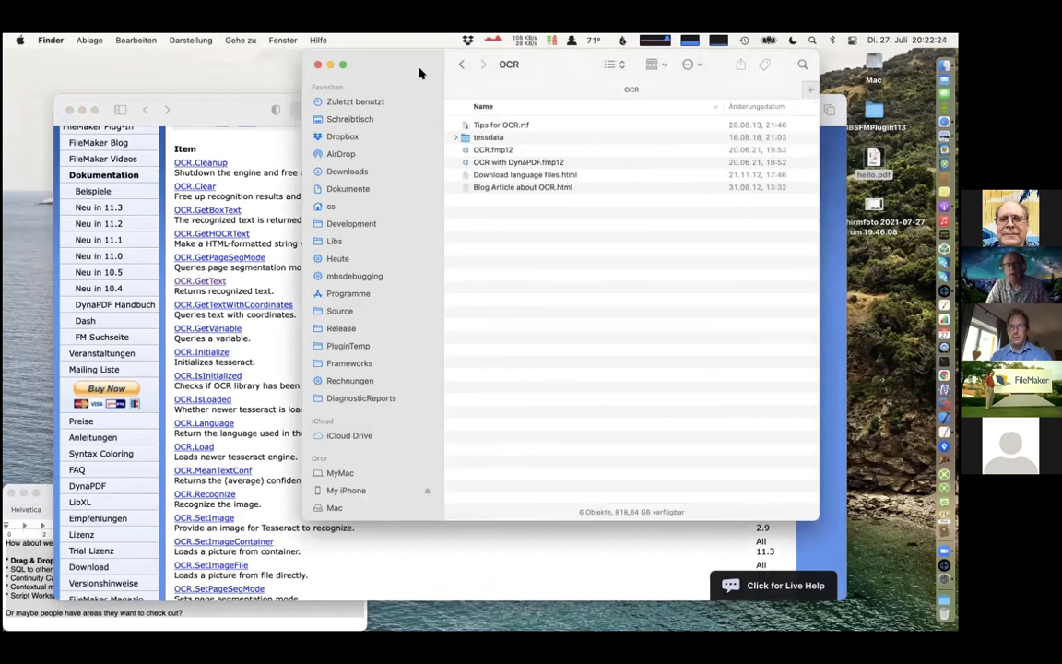
pyautogui.doubleClick(501, 162)
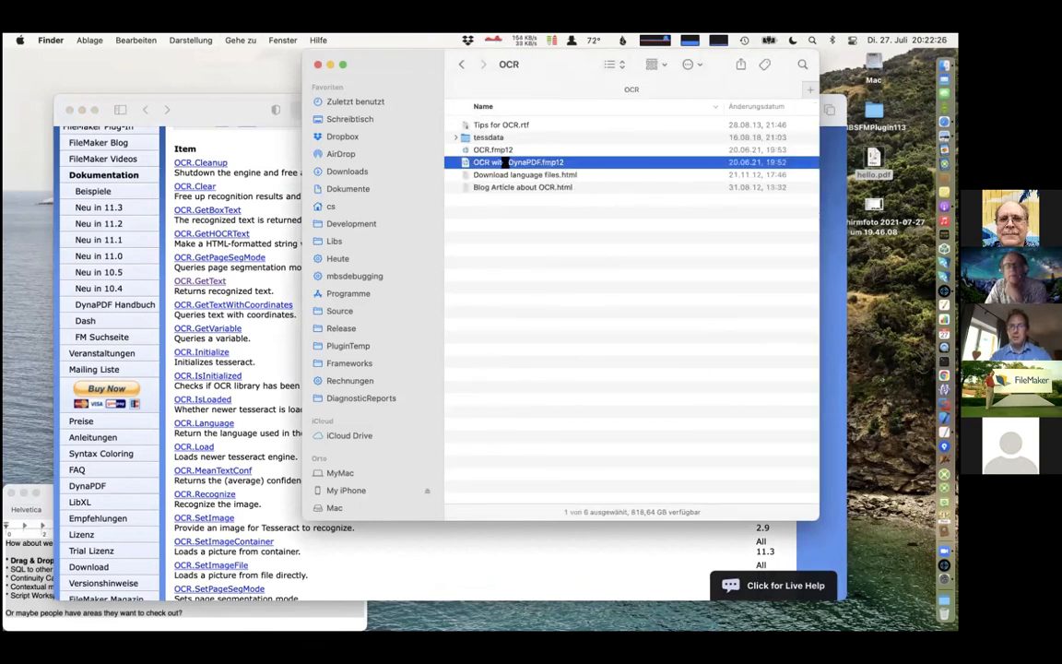
# - Make the first record's OCR PDF, remake it with visible text, and make it once more without visible text
pyautogui.click(458, 143)
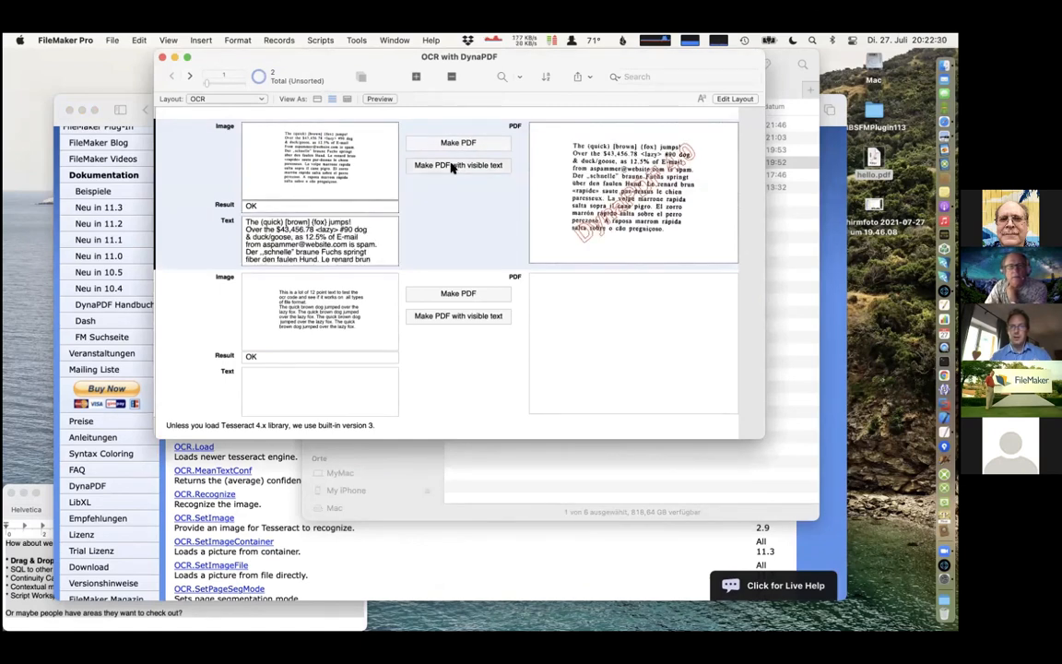
pyautogui.click(452, 167)
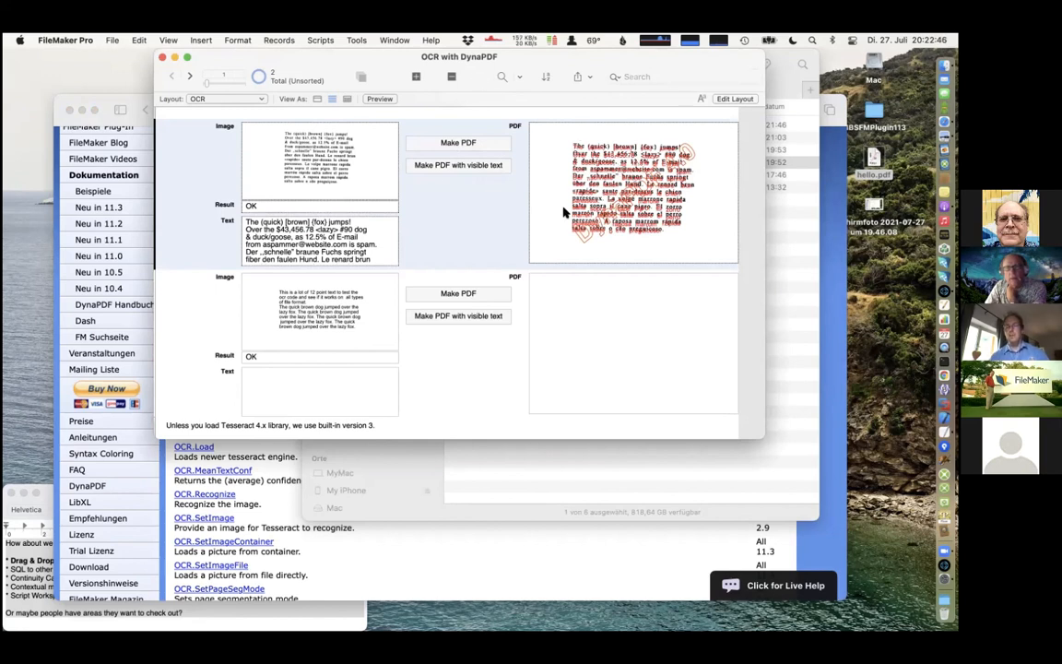
pyautogui.click(470, 143)
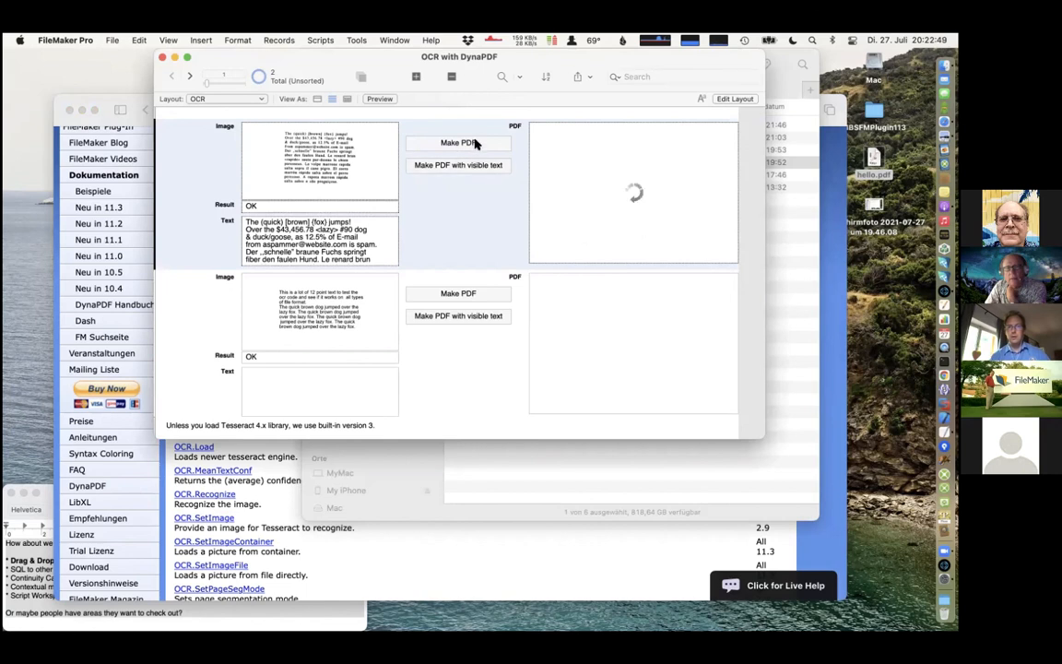
# - Export the first record's PDF field contents to the Desktop as hello2.pdf
pyautogui.rightClick(601, 189)
pyautogui.click(650, 296)
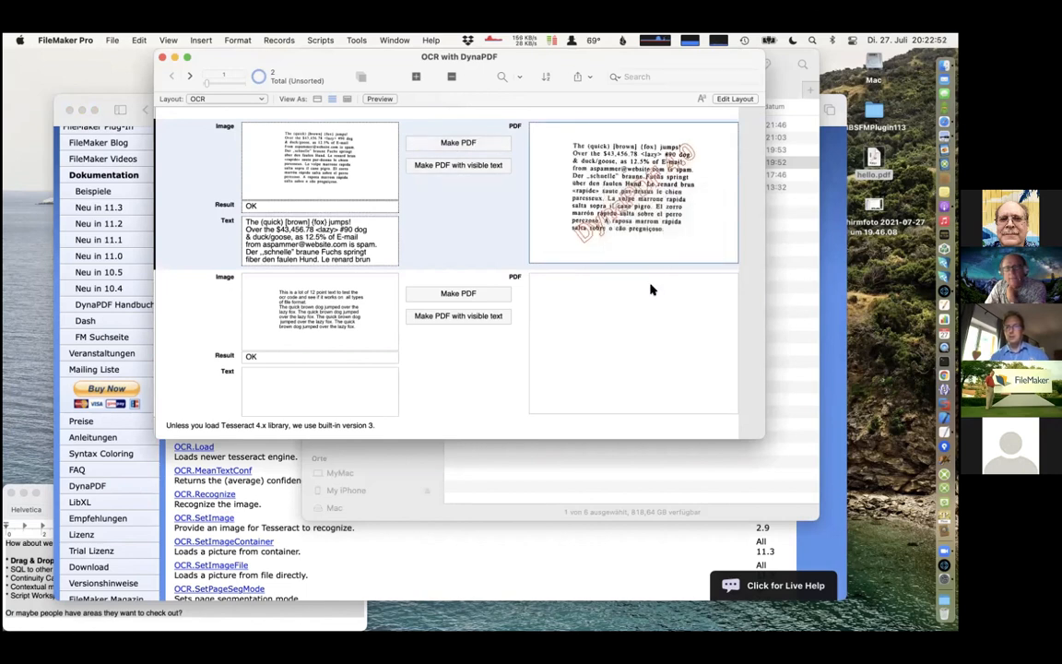
pyautogui.press('super+d')
pyautogui.press('Return')
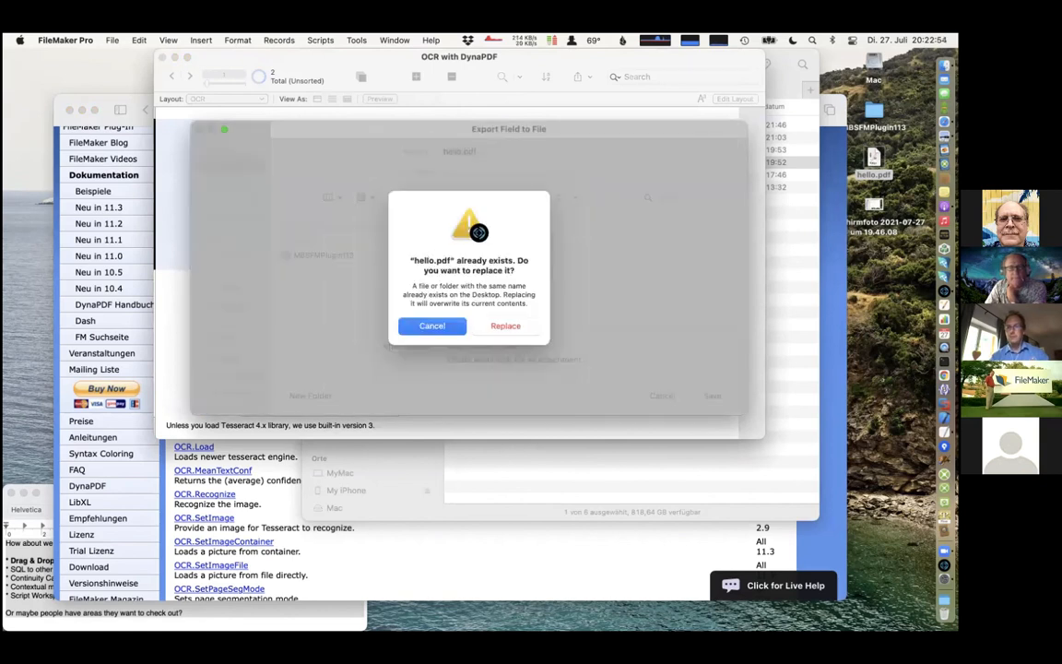
pyautogui.press('super+r')
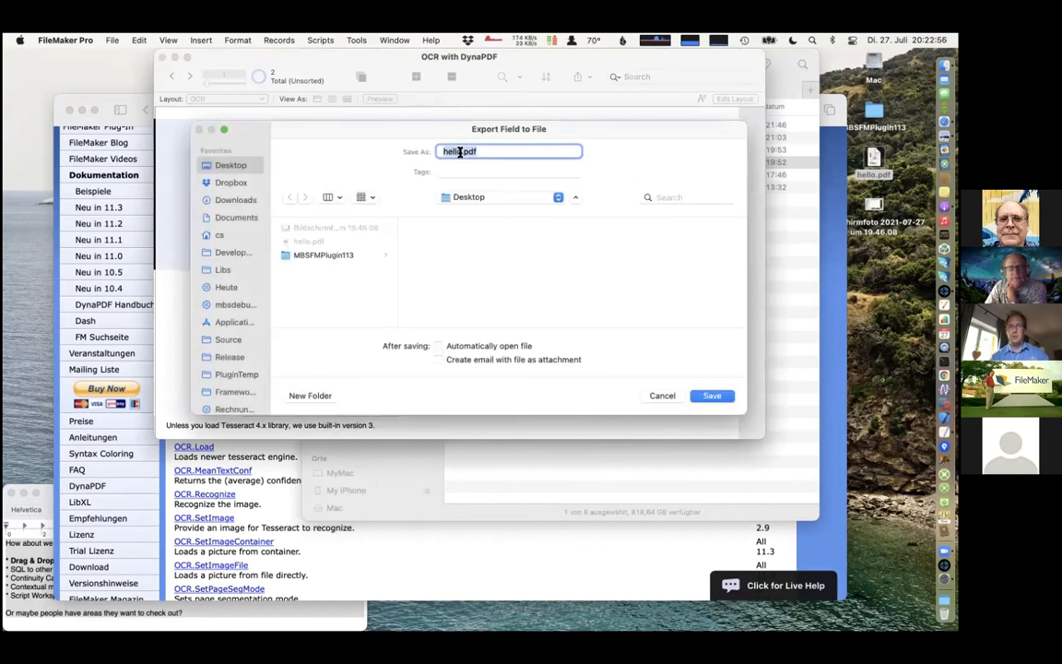
pyautogui.press('Return')
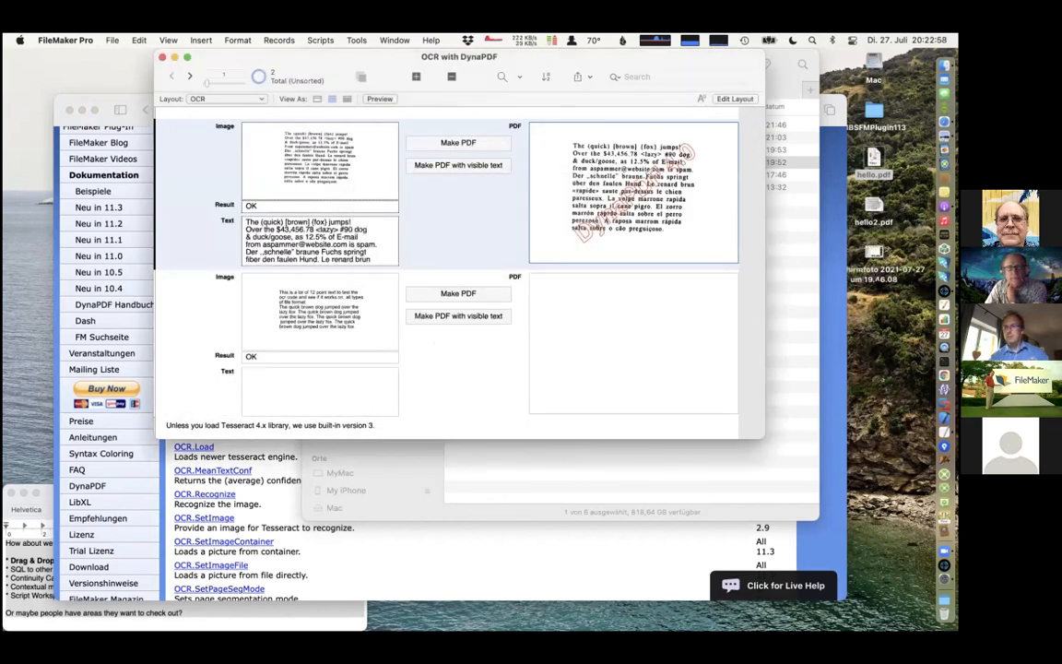
# - Open hello2.pdf from the Desktop and copy the word "rápida" from its text into a new TextEdit document
pyautogui.doubleClick(875, 213)
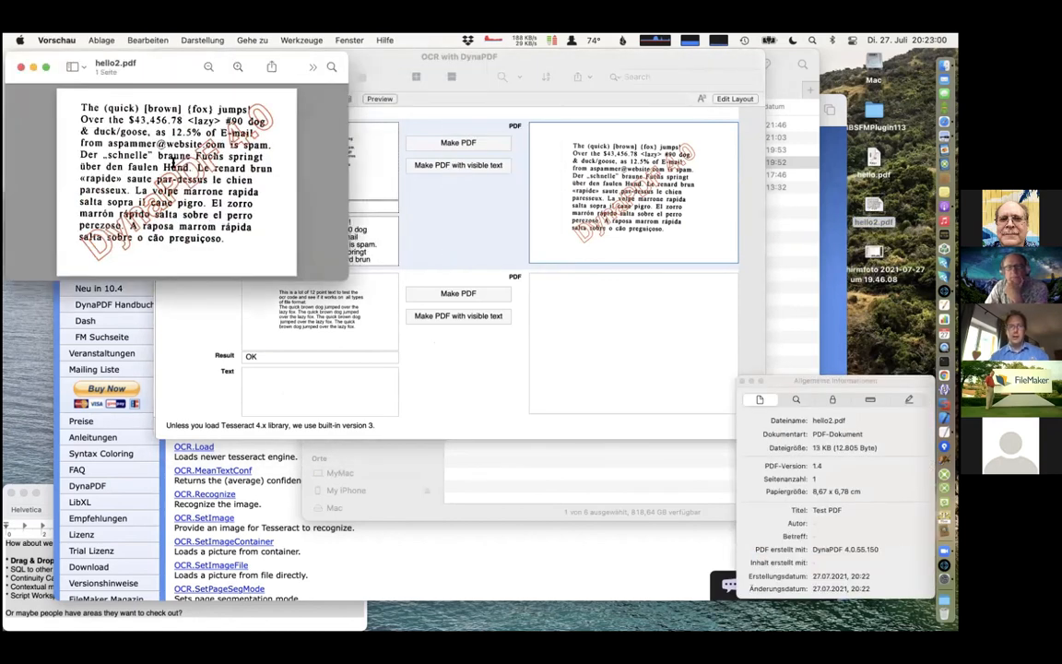
pyautogui.moveTo(222, 226); pyautogui.dragTo(251, 226)
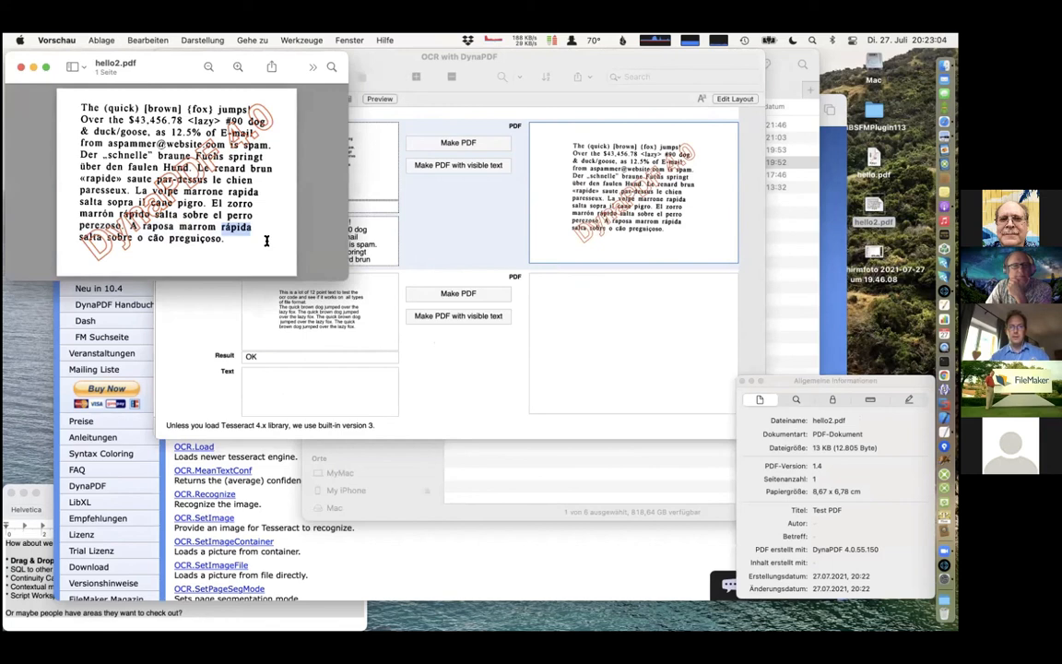
pyautogui.click(26, 493)
pyautogui.press('super+n')
pyautogui.write('rzipida')
pyautogui.moveTo(260, 72); pyautogui.dragTo(248, 271)
# - Discard the untitled TextEdit document without saving and close hello2.pdf in Preview
pyautogui.press('super+w')
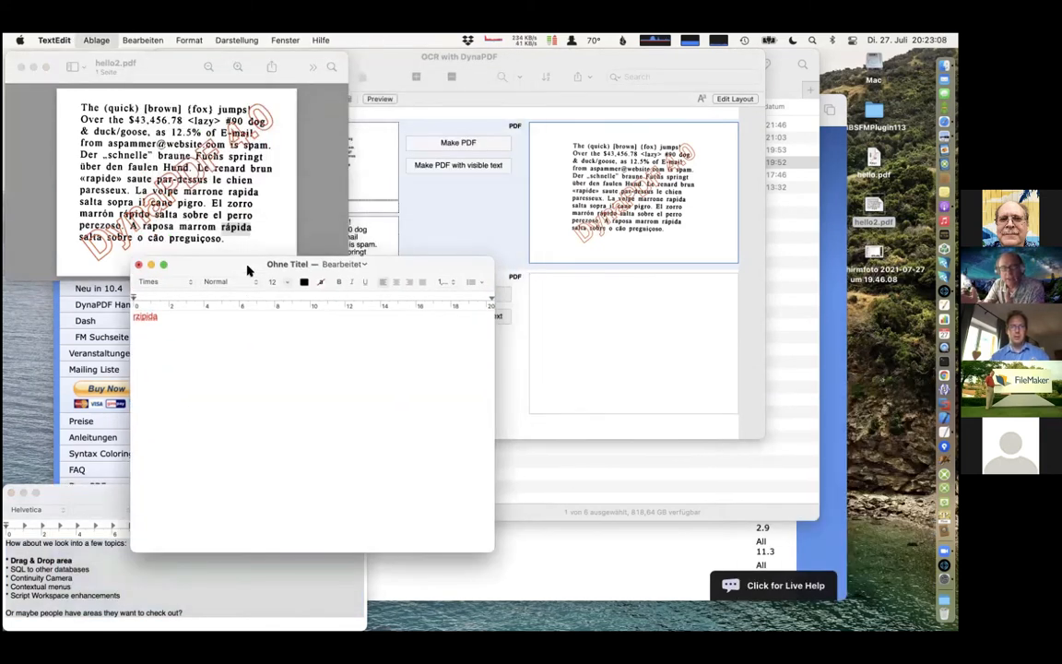
pyautogui.click(237, 517)
pyautogui.click(278, 240)
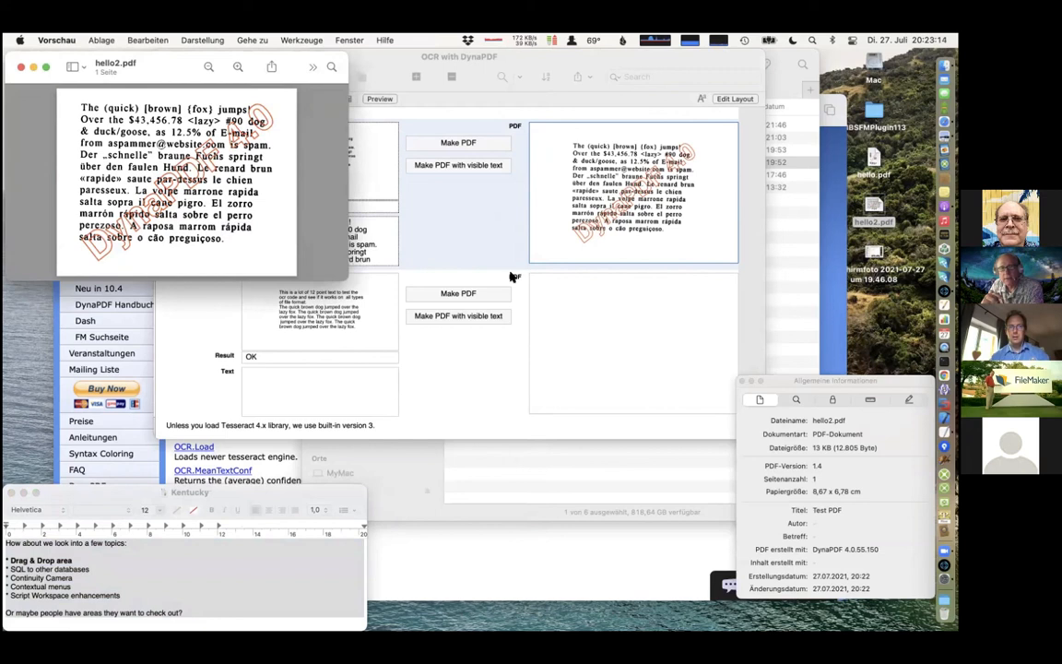
pyautogui.press('super+w')
# - Examine the full recognized text in the first record's Text field in FileMaker Pro
pyautogui.click(314, 189)
pyautogui.click(338, 227)
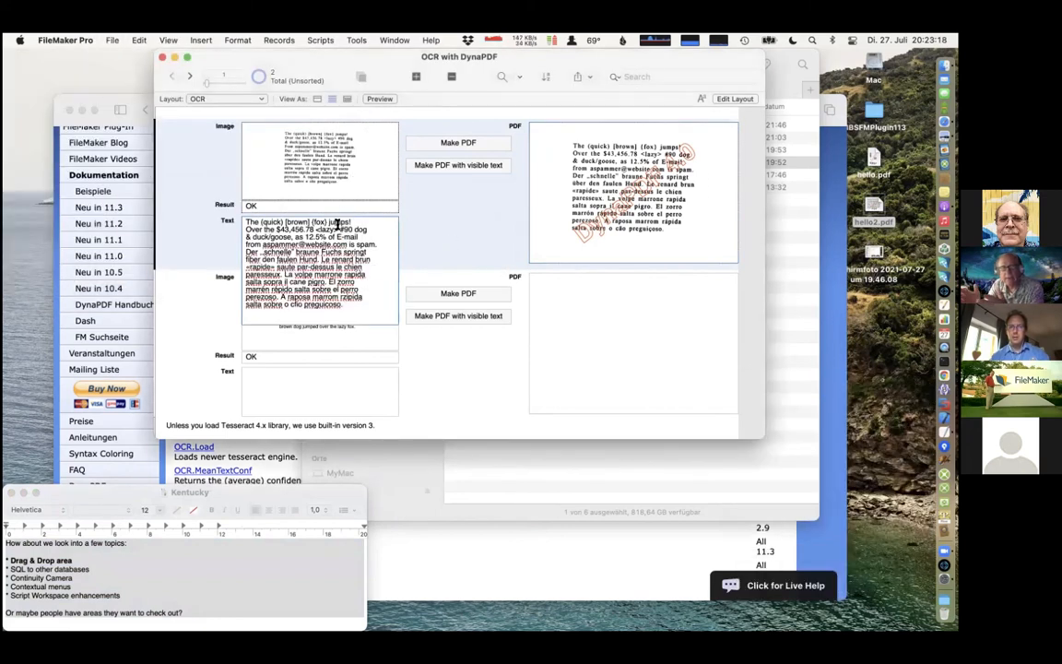
pyautogui.click(418, 233)
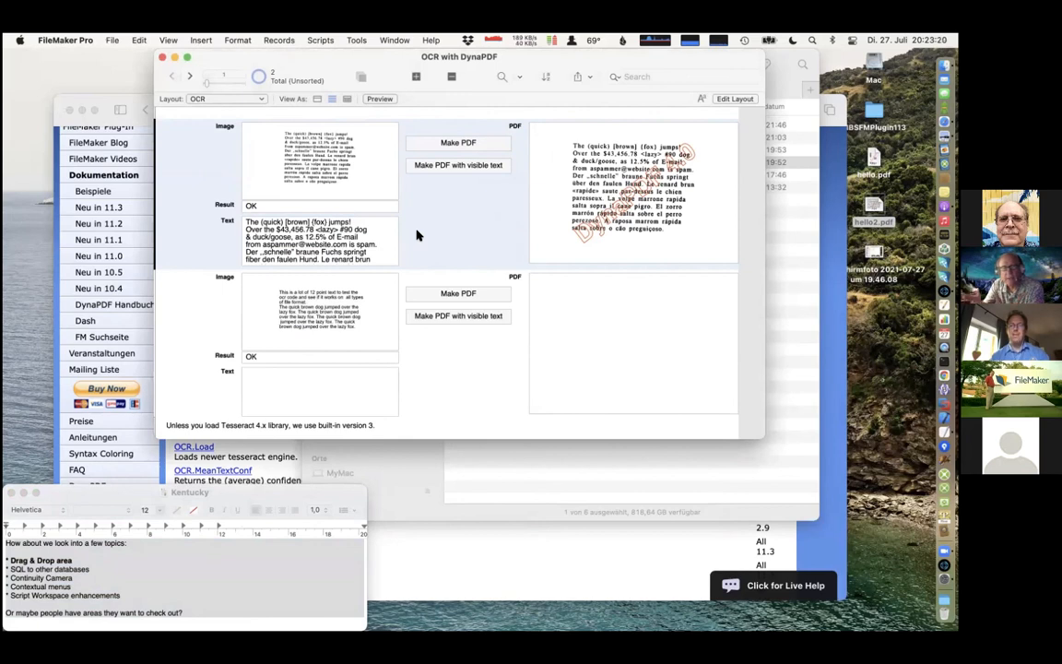
# - Close the OCR with DynaPDF file and go up to the Examples folder in Finder
pyautogui.press('super+w')
pyautogui.click(476, 435)
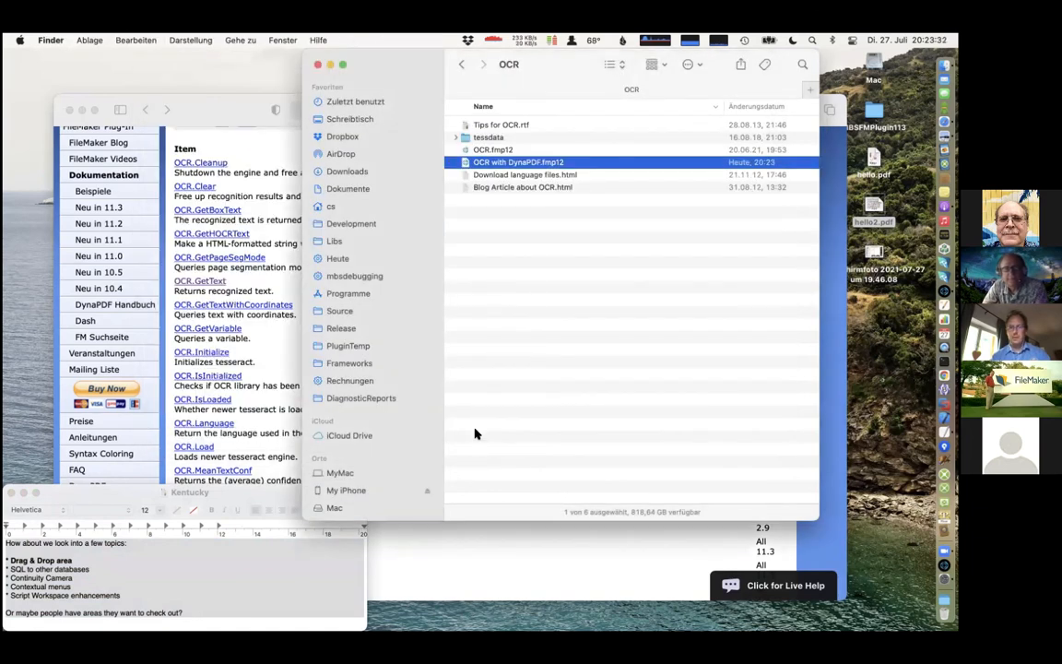
pyautogui.press('super+Up')
# - Return to the plugin's topics index in Safari, check the Examples folder in Finder and look through the index's component list
pyautogui.click(265, 279)
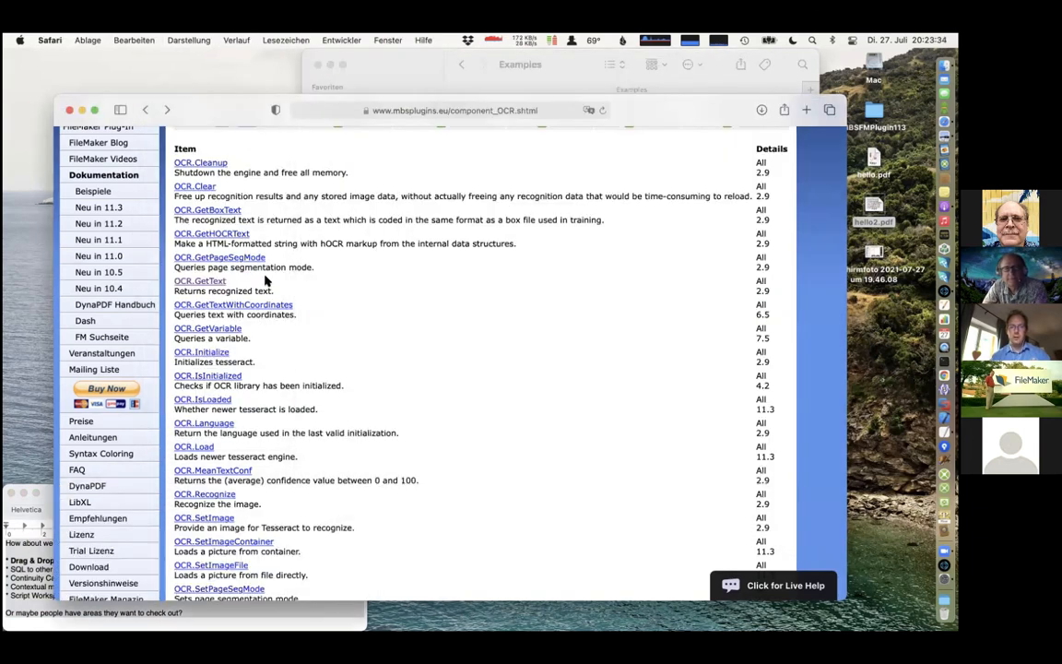
pyautogui.press('super+[')
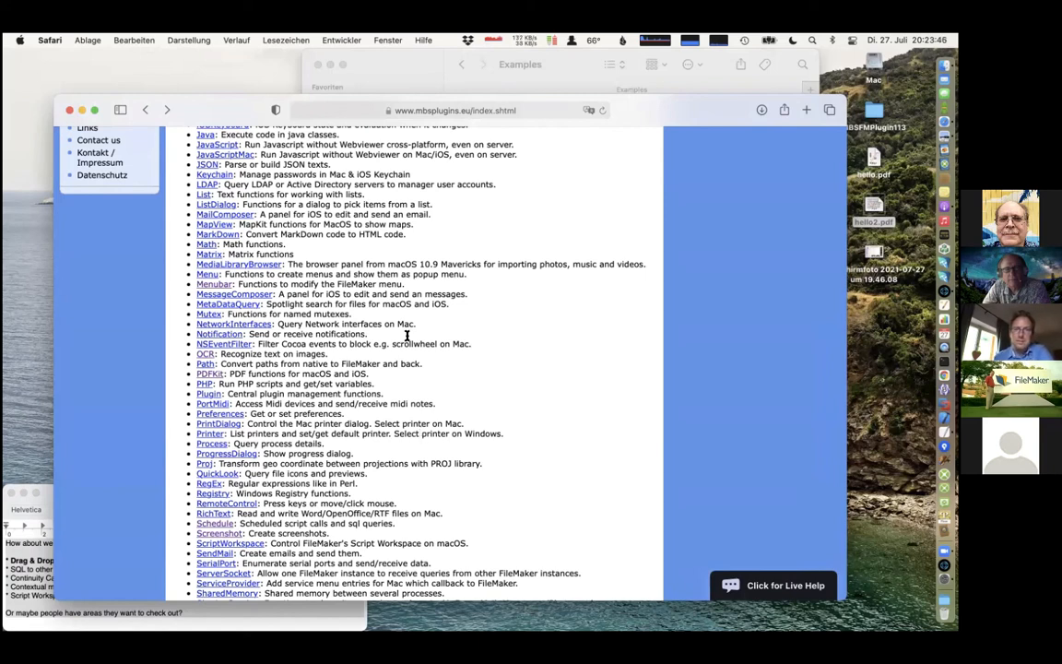
pyautogui.click(415, 73)
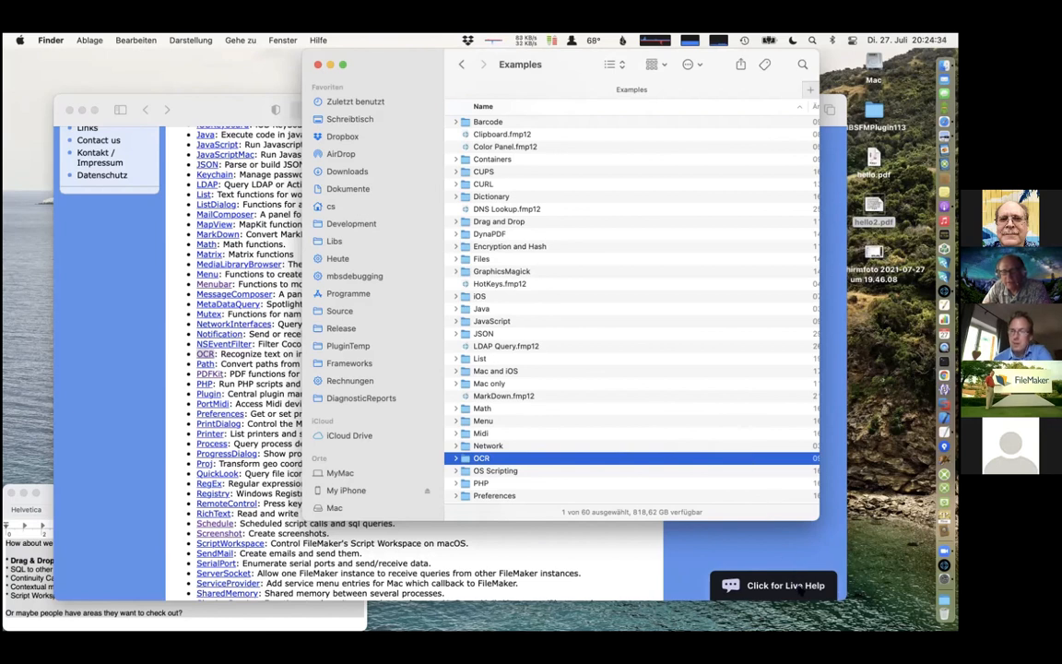
pyautogui.click(635, 588)
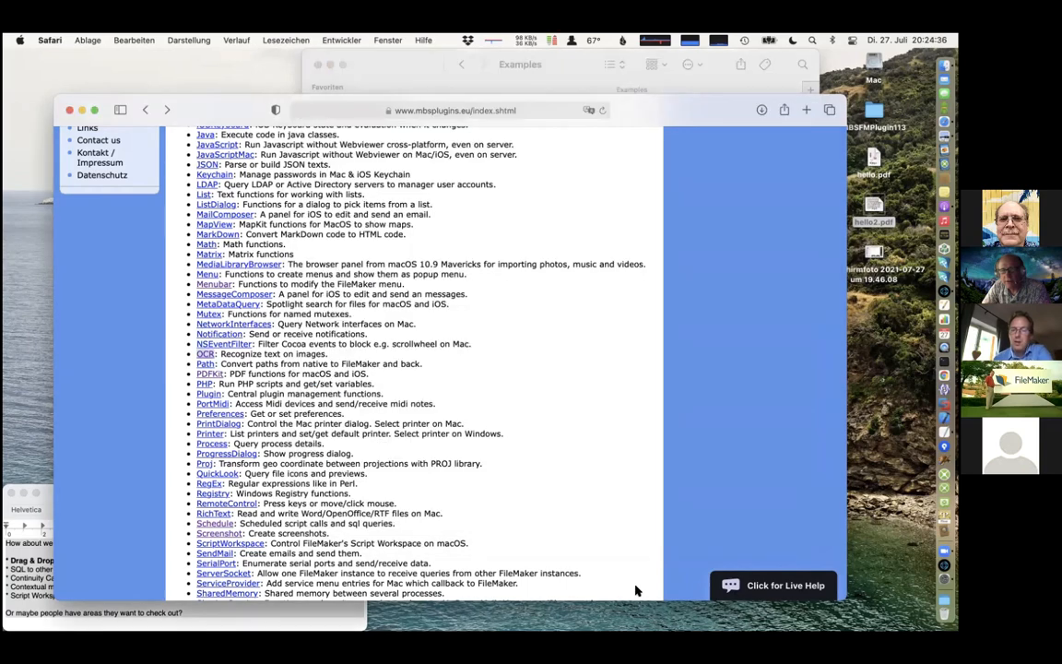
pyautogui.scroll(15, 635, 588)
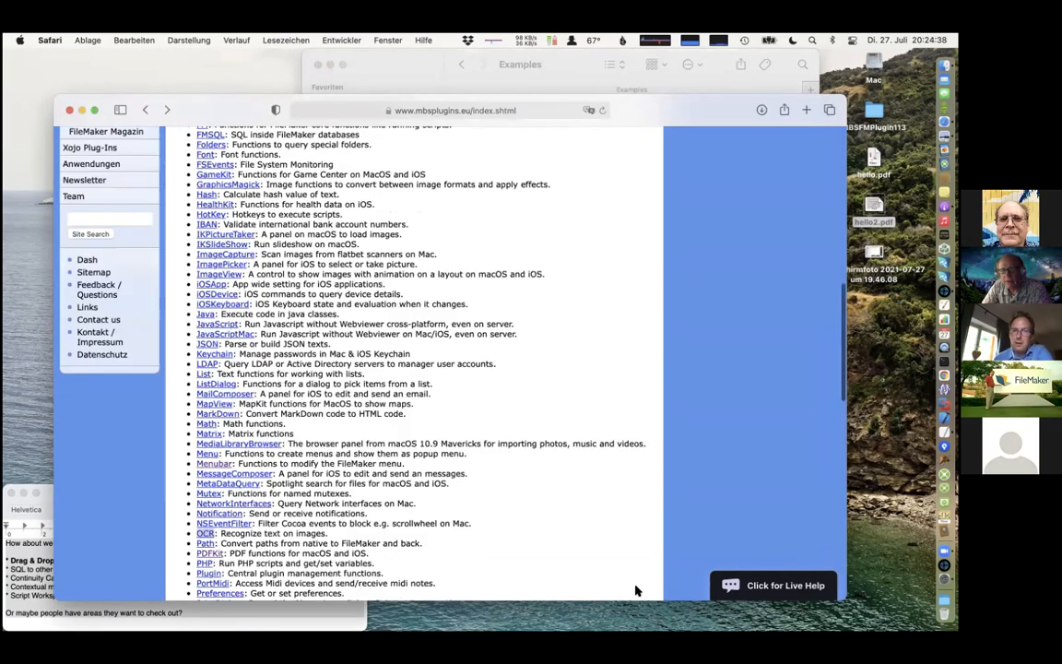
# - Open the MBS blog and look through its recent posts down to the list of older blog entries
pyautogui.click(231, 136)
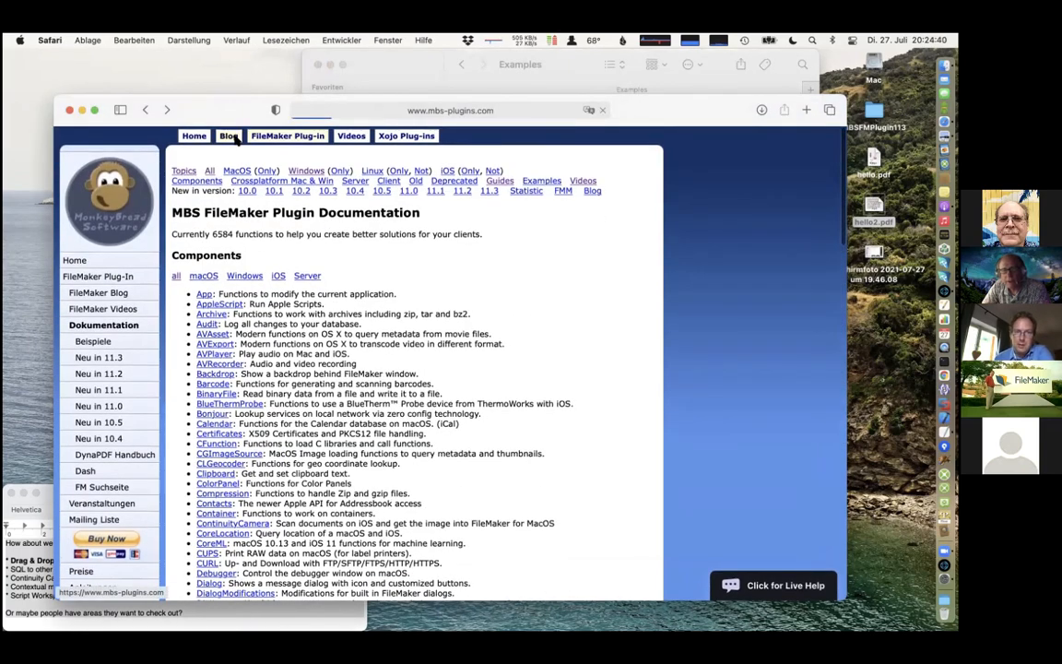
pyautogui.scroll(-20, 354, 320)
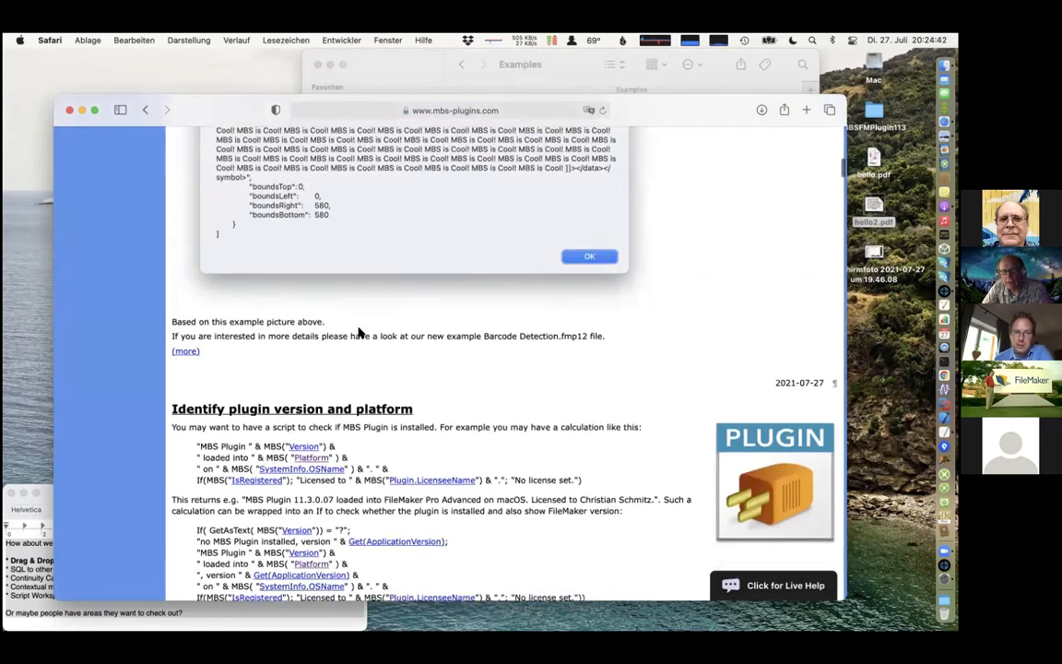
pyautogui.scroll(-15, 360, 332)
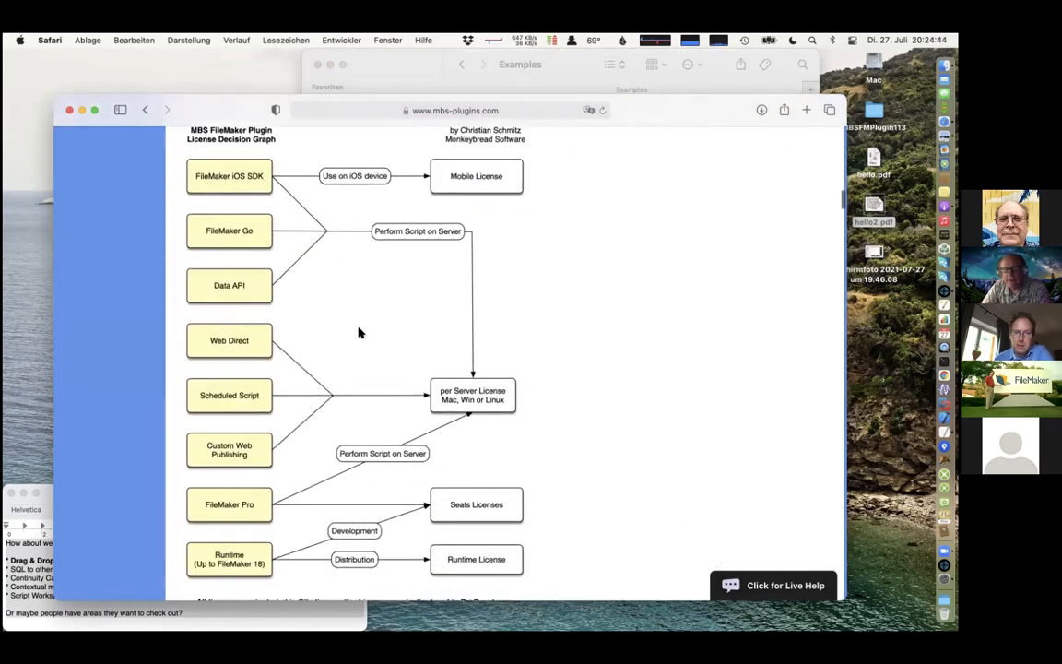
pyautogui.scroll(-5, 359, 333)
pyautogui.scroll(5, 360, 333)
pyautogui.scroll(-15, 359, 332)
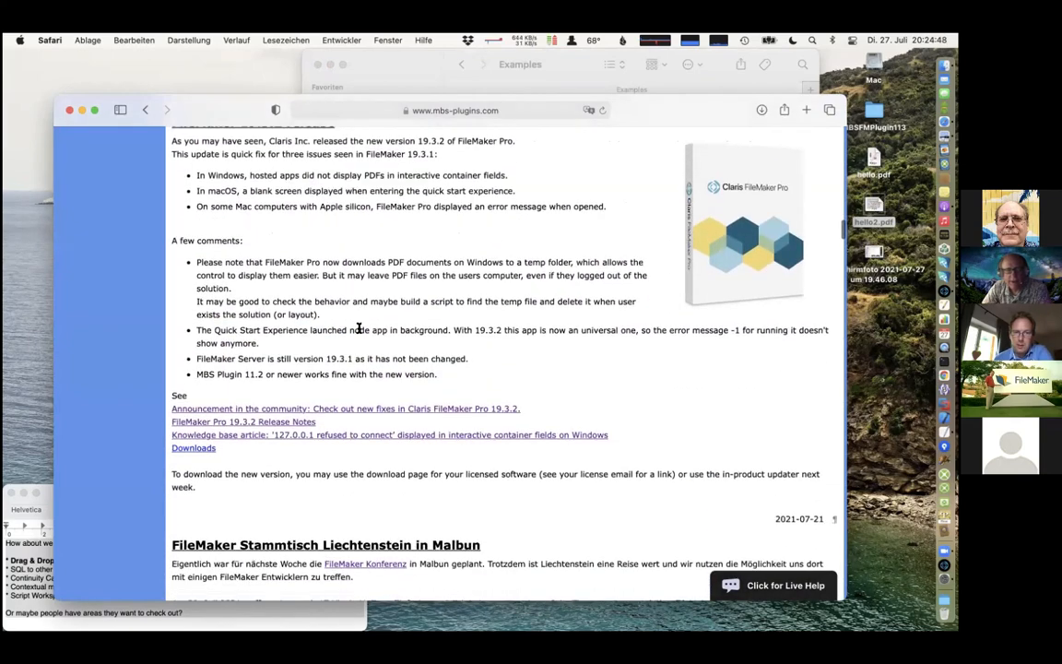
pyautogui.scroll(-20, 359, 333)
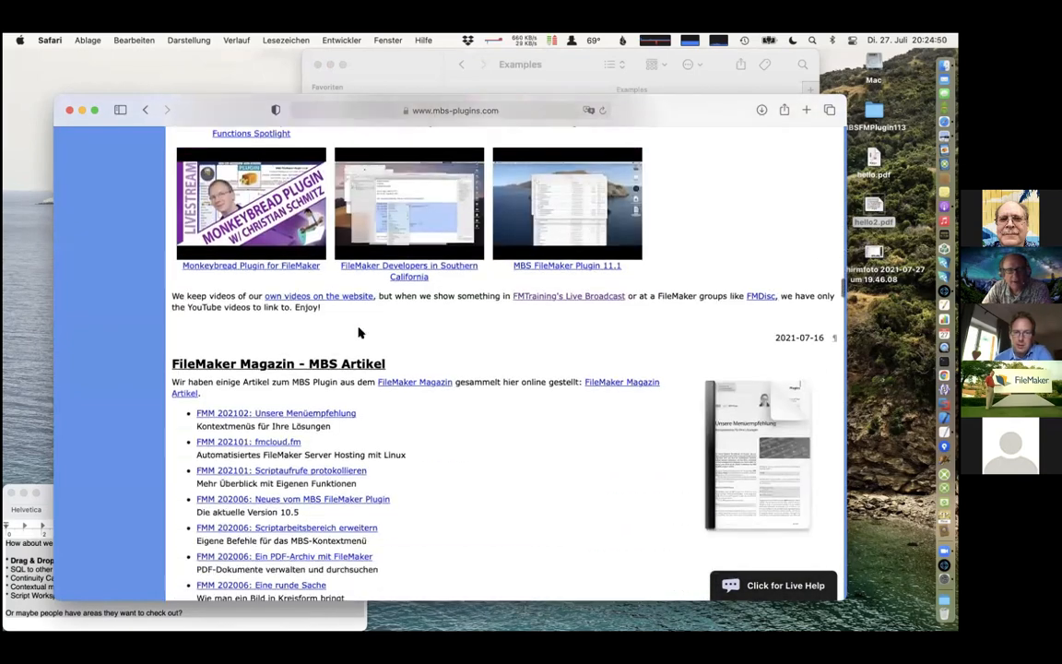
pyautogui.scroll(-20, 360, 333)
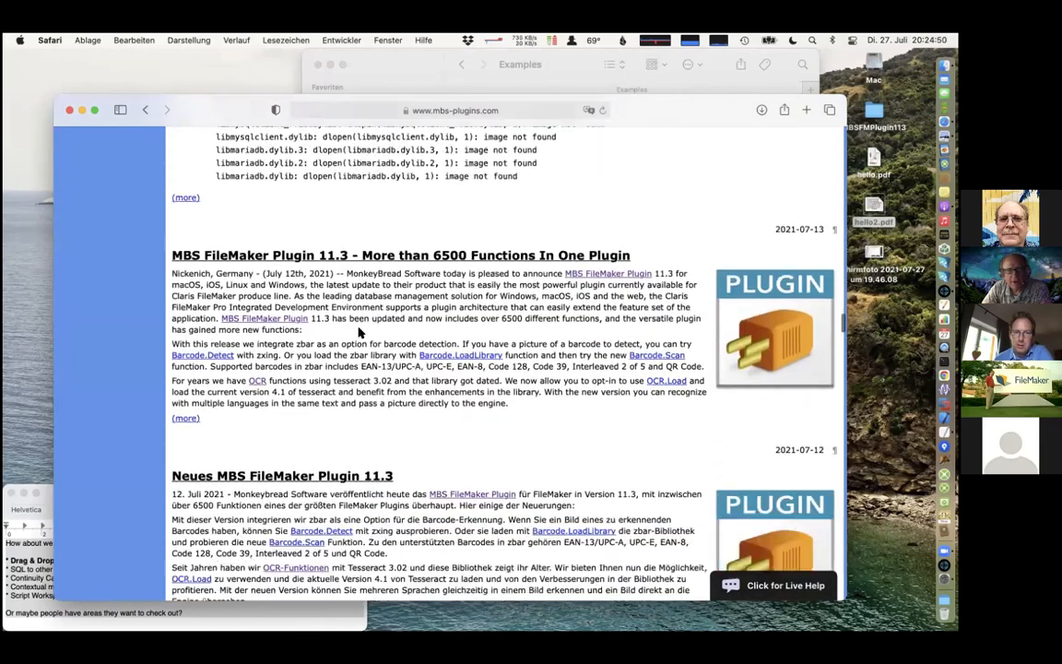
pyautogui.scroll(-20, 360, 333)
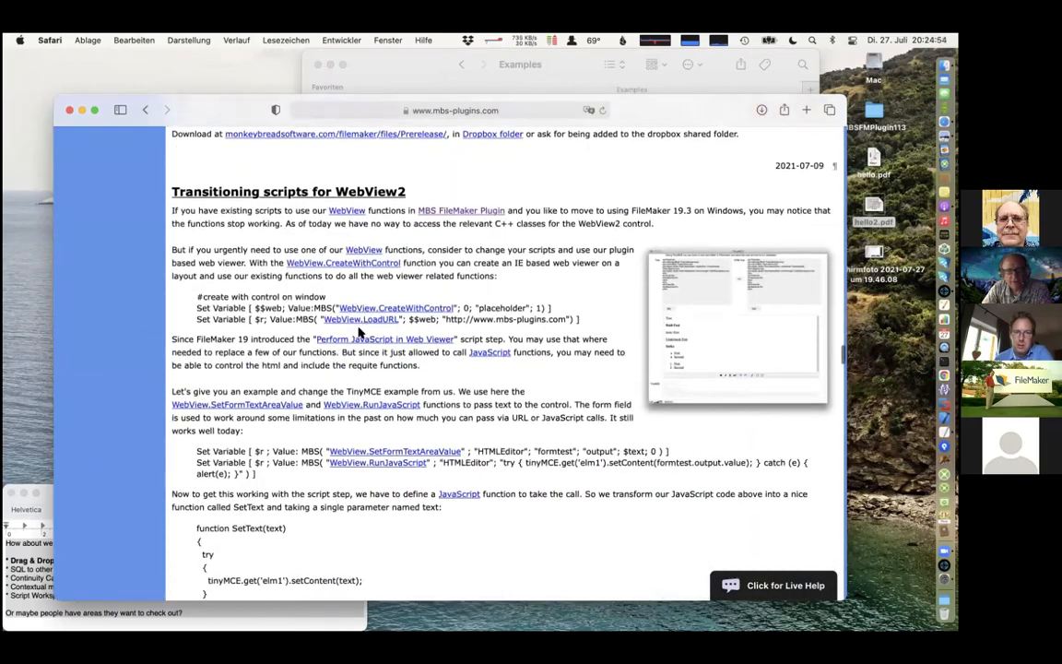
pyautogui.scroll(-20, 360, 330)
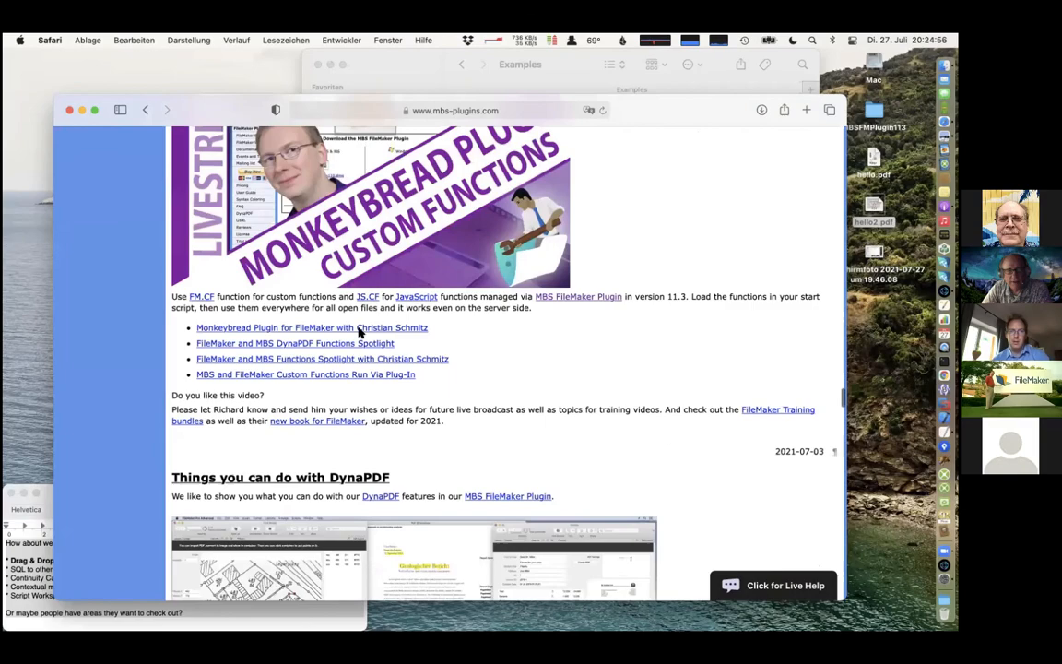
pyautogui.scroll(-20, 360, 333)
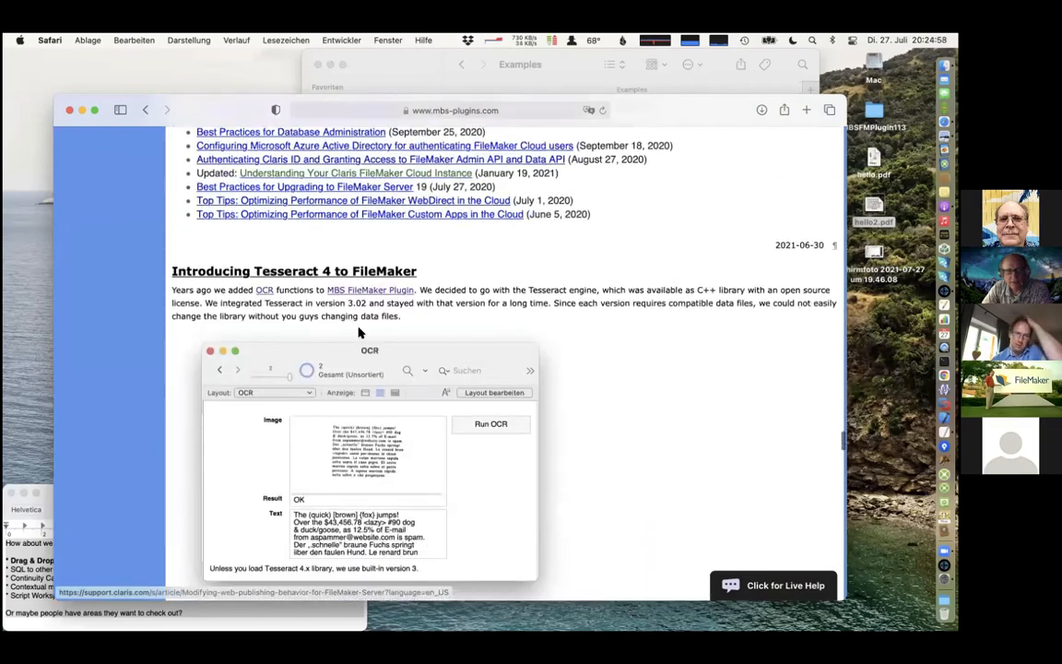
pyautogui.scroll(-20, 360, 333)
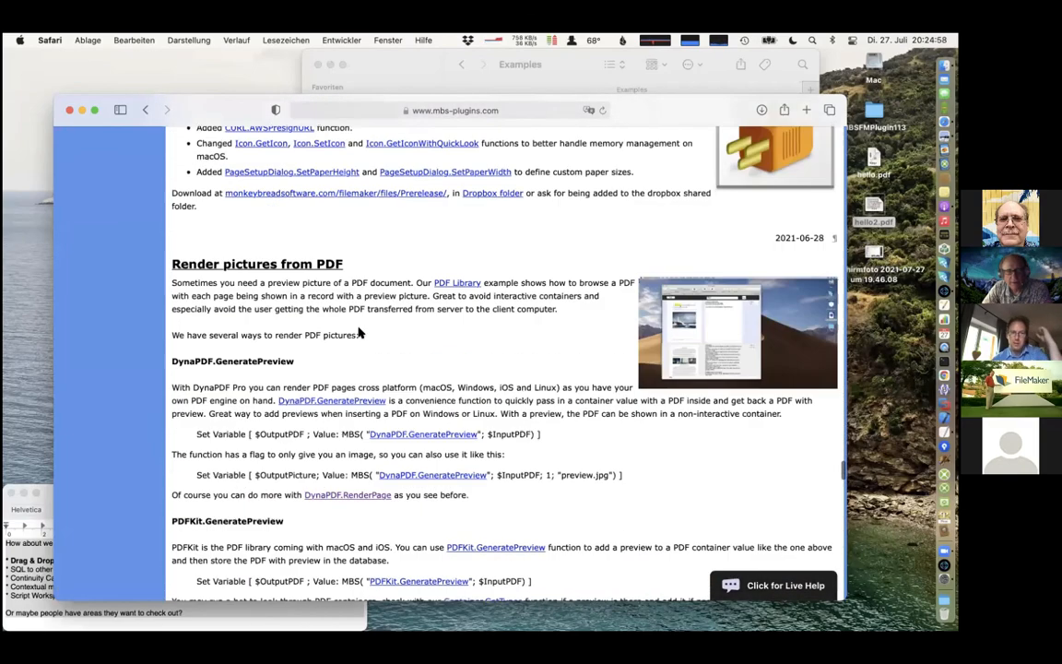
pyautogui.scroll(-20, 360, 332)
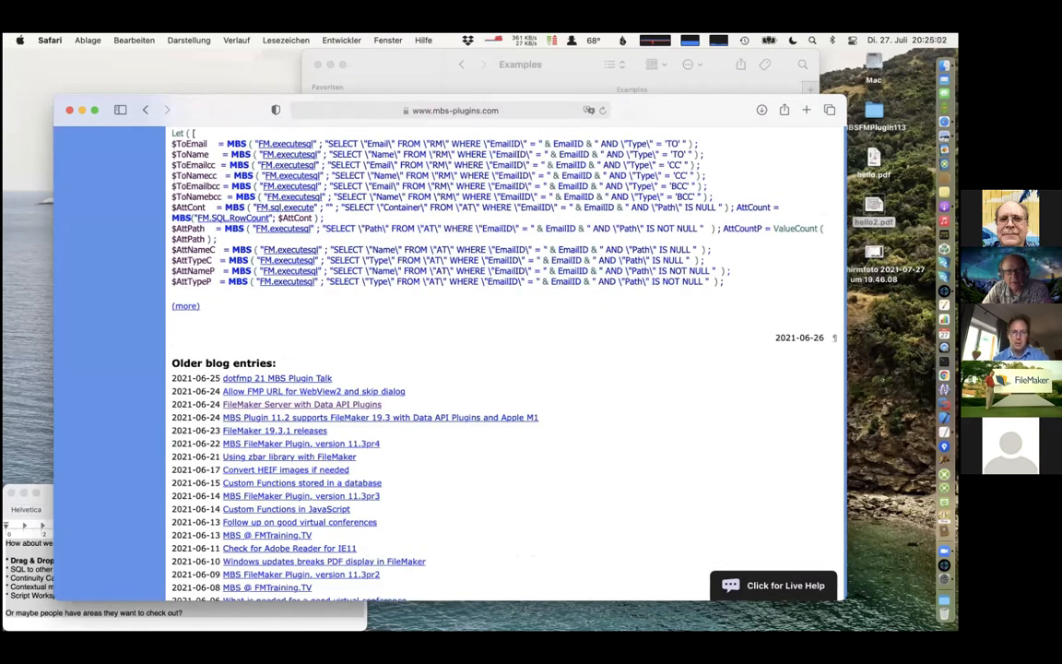
# - Search the blog page for "data api" and open the Claris article on enabling plug-ins for FileMaker Data API in a new background tab
pyautogui.press('super+f')
pyautogui.write('data api')
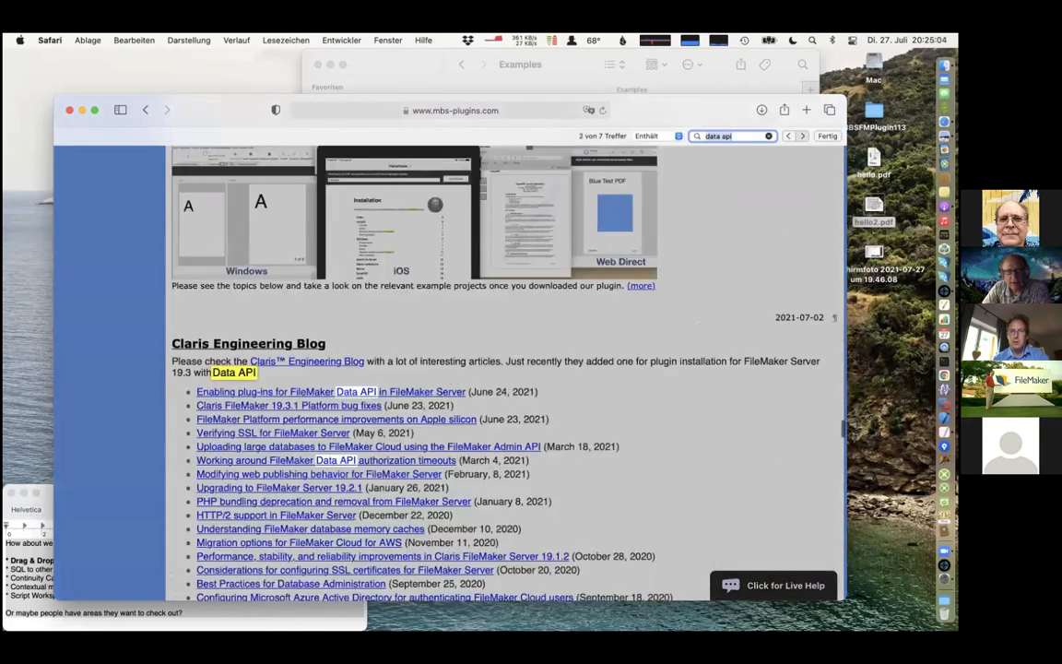
pyautogui.press('Return')
pyautogui.press('Return')
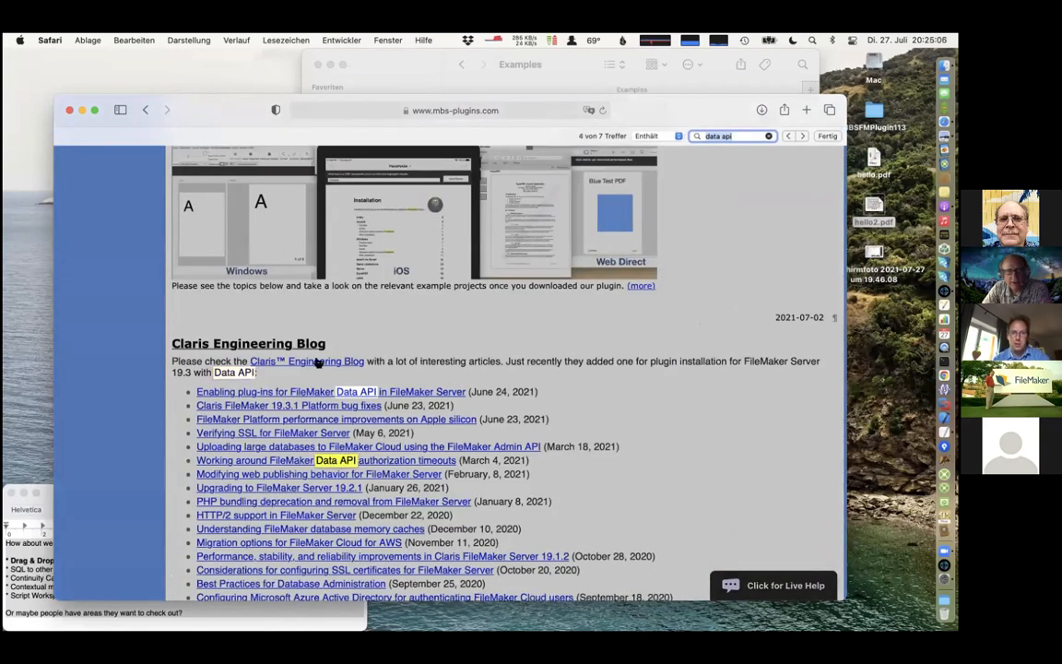
pyautogui.keyDown('super'); pyautogui.click(296, 394); pyautogui.keyUp('super')
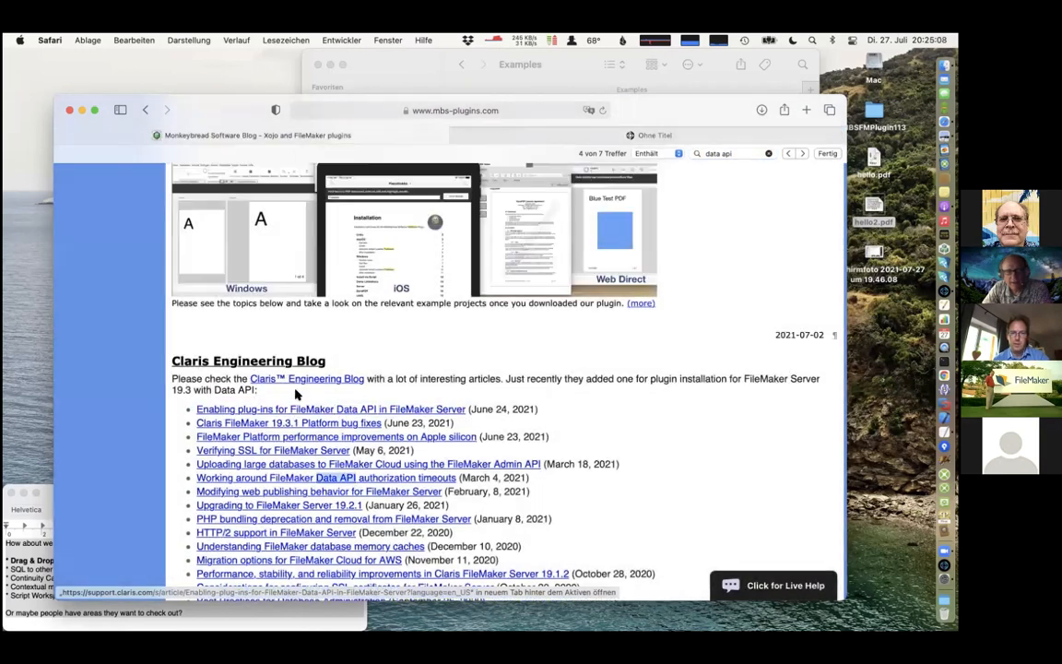
# - Find the older blog entry "FileMaker Server with Data API Plugins", open it and examine its installation instructions and Admin Console plug-in settings
pyautogui.press('Return')
pyautogui.press('Return')
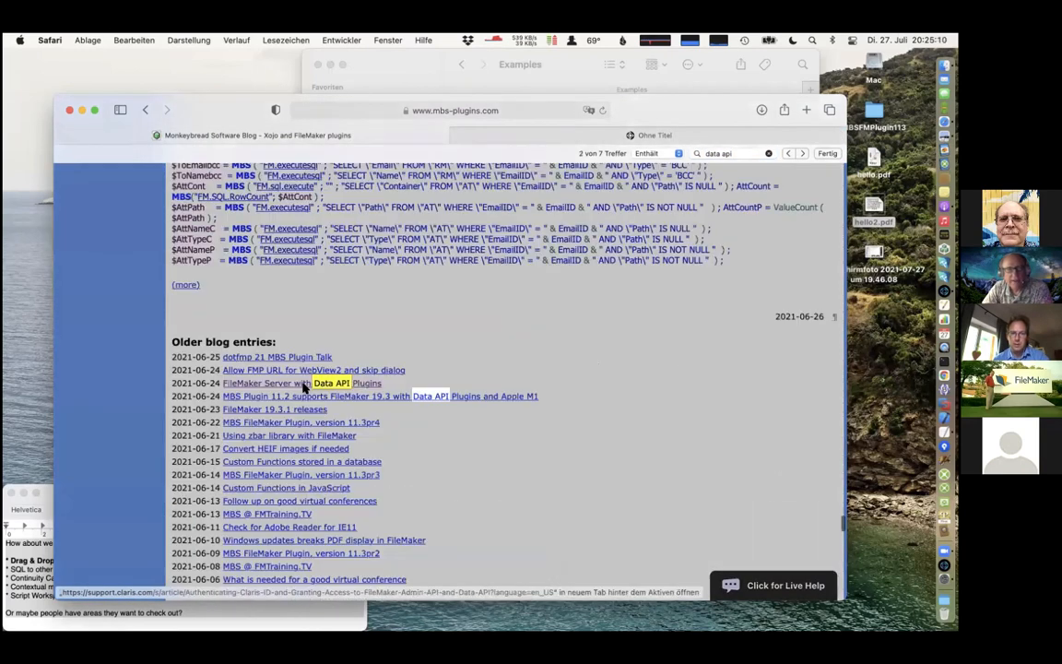
pyautogui.click(307, 382)
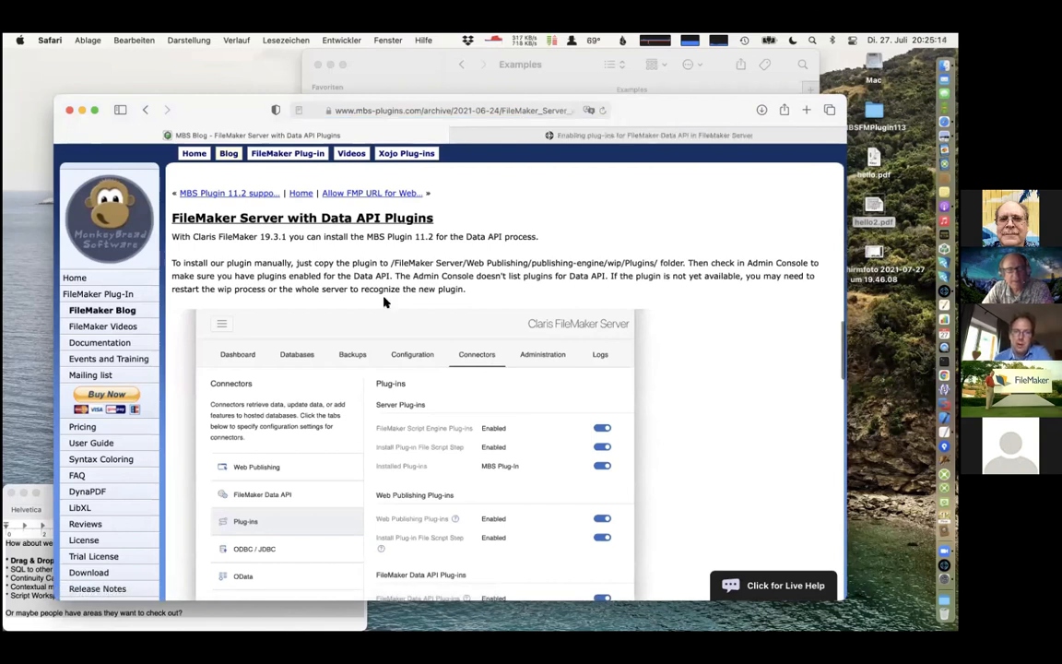
pyautogui.scroll(-1, 249, 213)
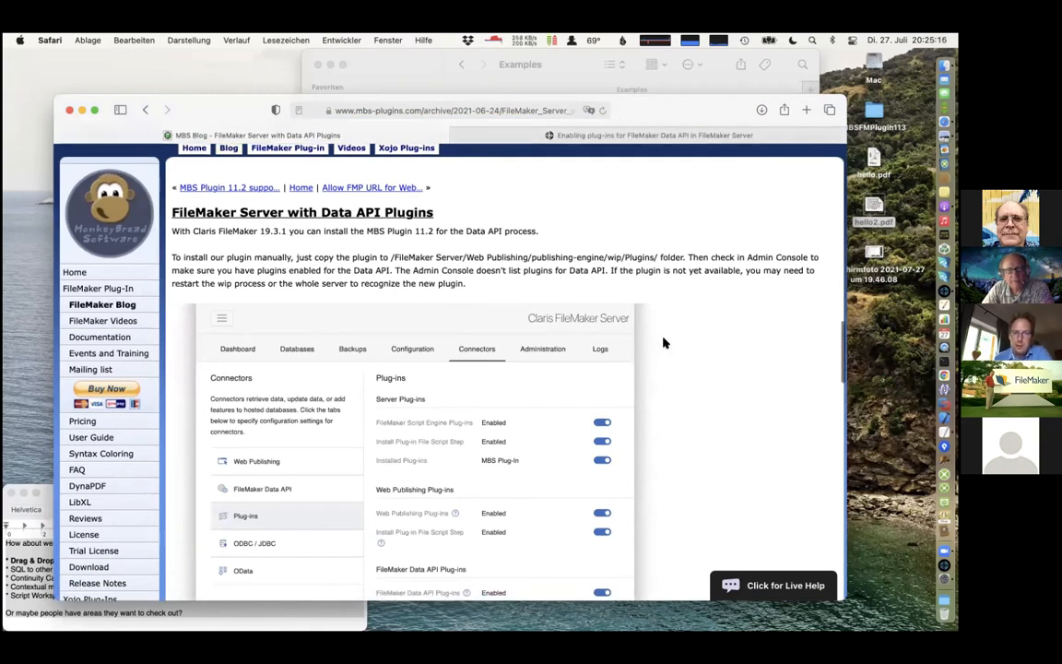
pyautogui.scroll(-3, 654, 330)
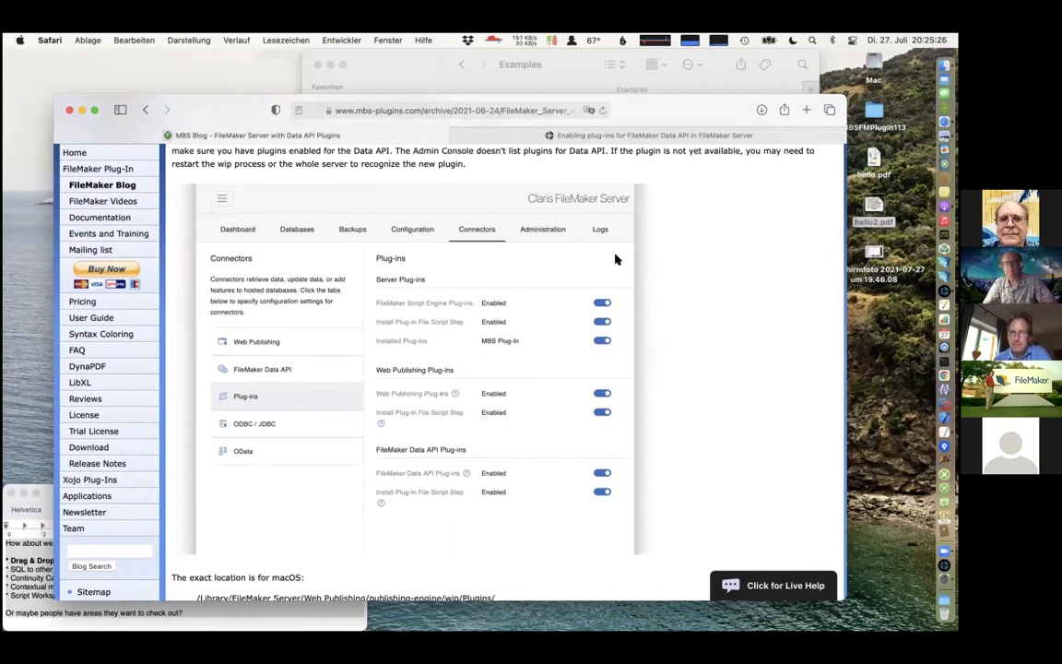
# - Review the Claris article on enabling Data API plug-ins in FileMaker Server, and return to the MBS blog post
pyautogui.click(613, 135)
pyautogui.scroll(-5, 584, 395)
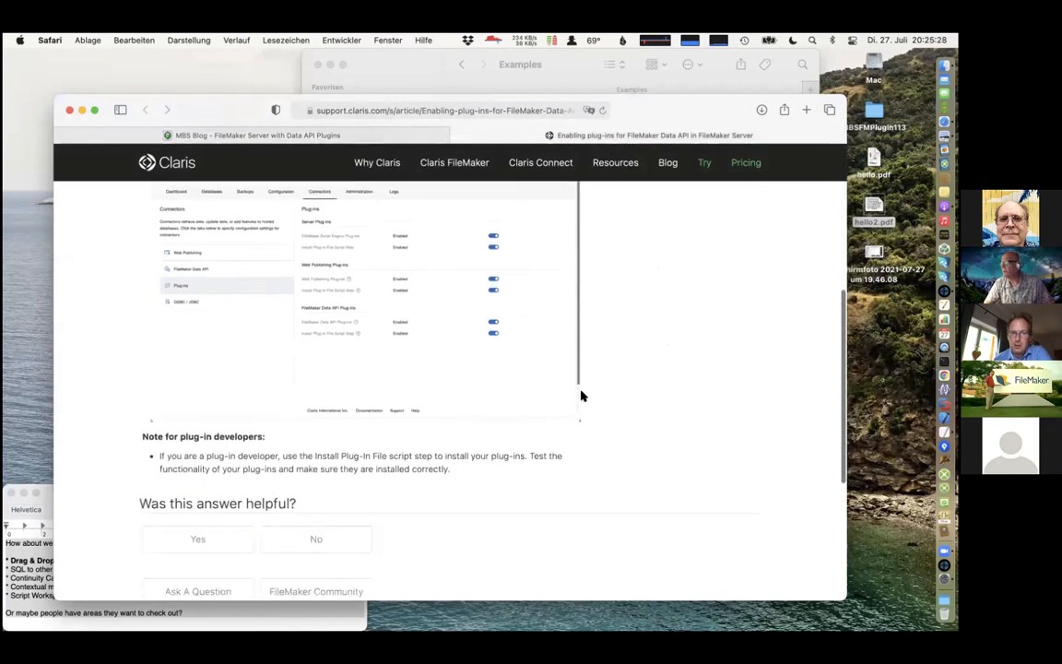
pyautogui.scroll(10, 581, 396)
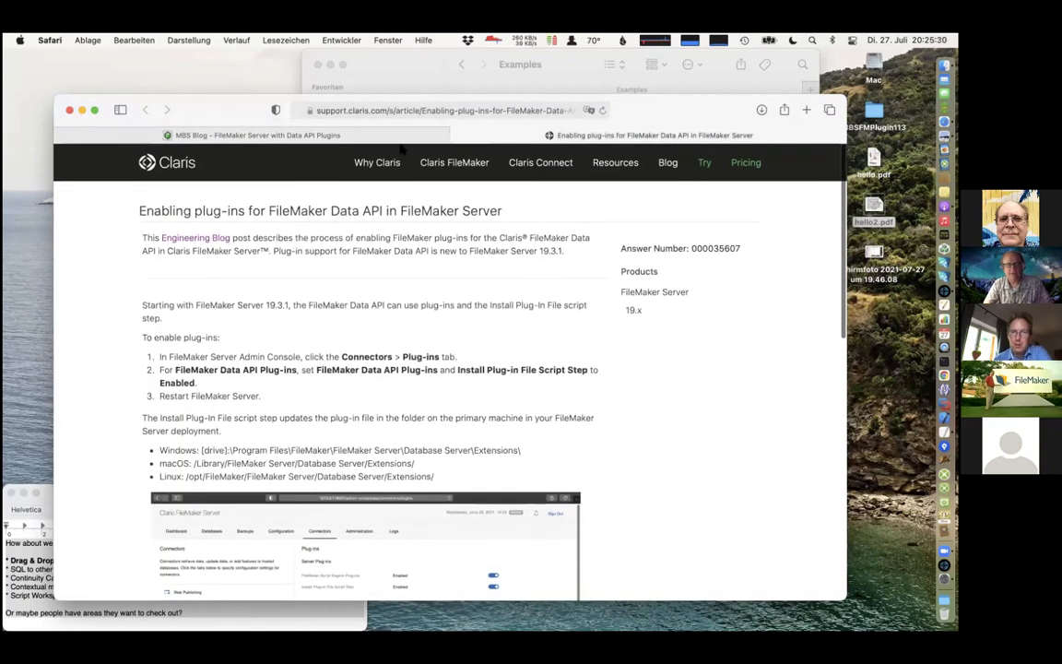
pyautogui.click(258, 135)
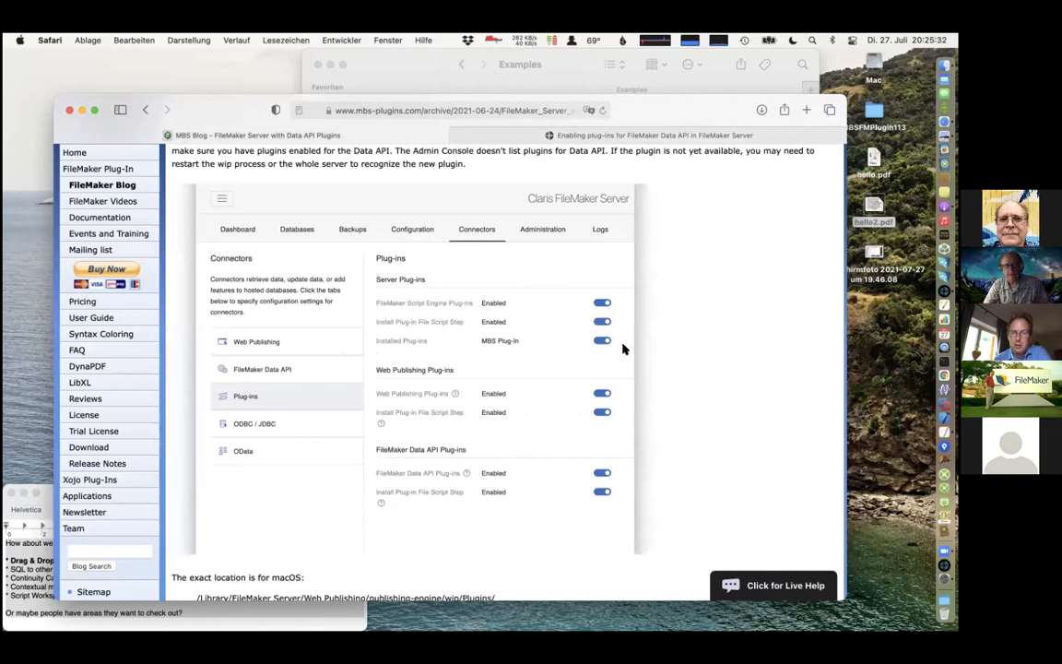